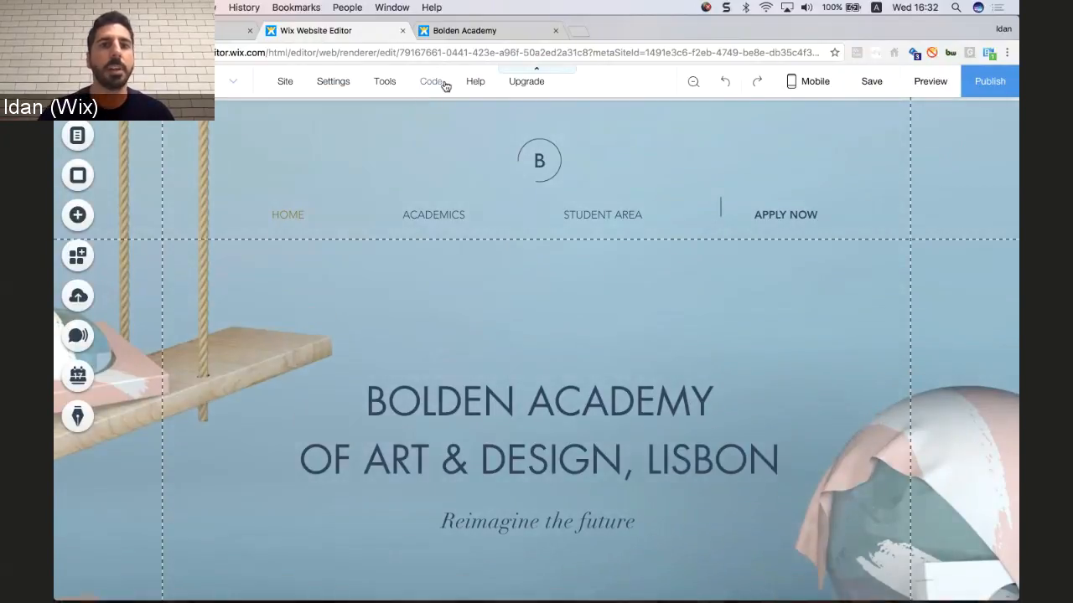
Turn on Developer Tools from the Code menu and collapse the Database section in the sidebar.
mouse_move(437, 84)
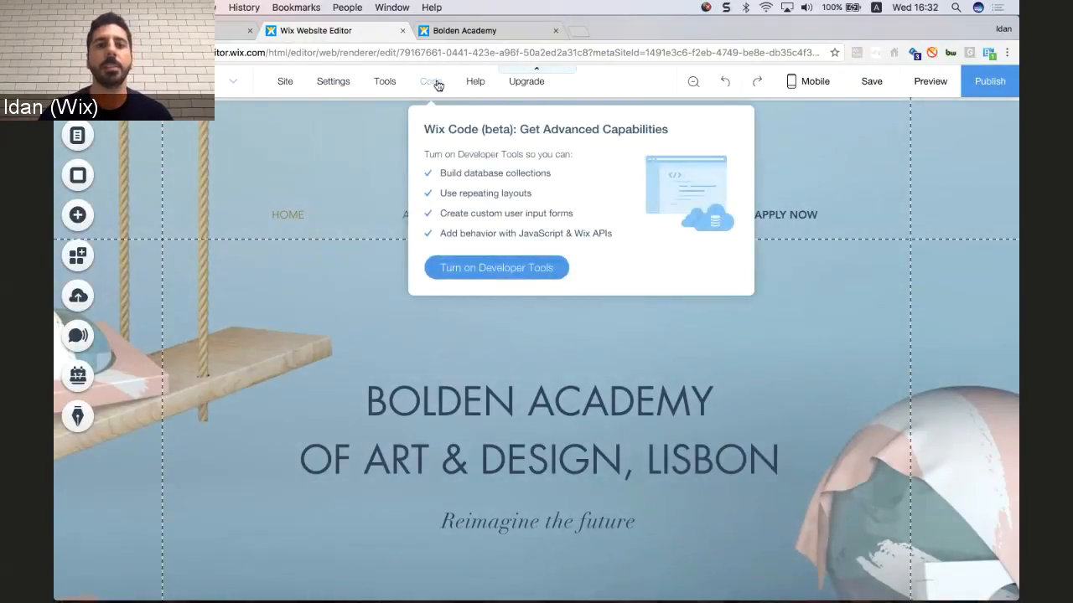
left_click(504, 265)
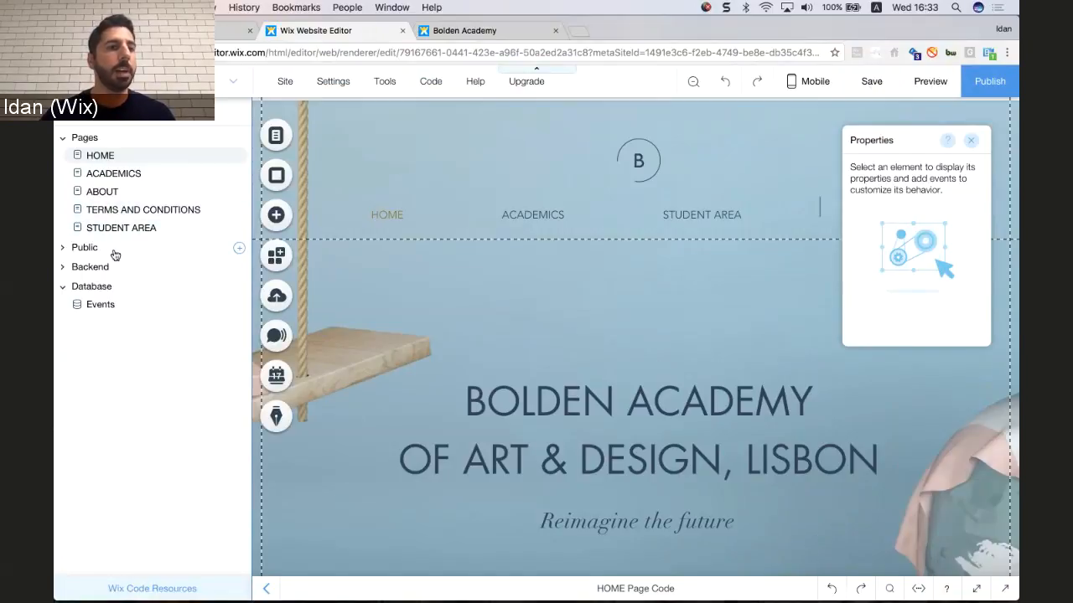
left_click(103, 288)
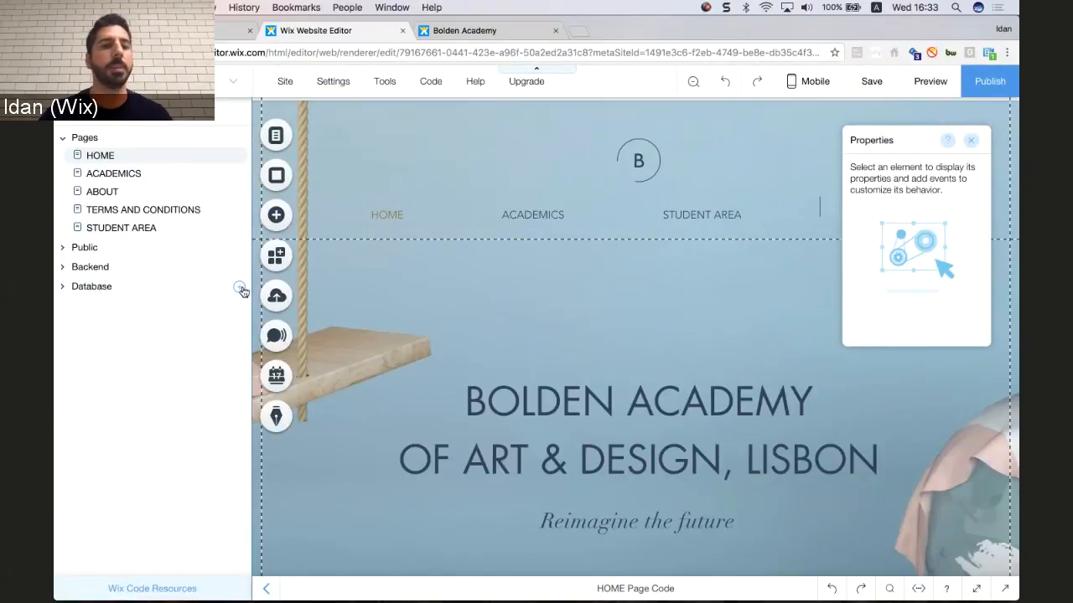
Create a new collection named 'eventtest' with Site Content permissions.
left_click(239, 289)
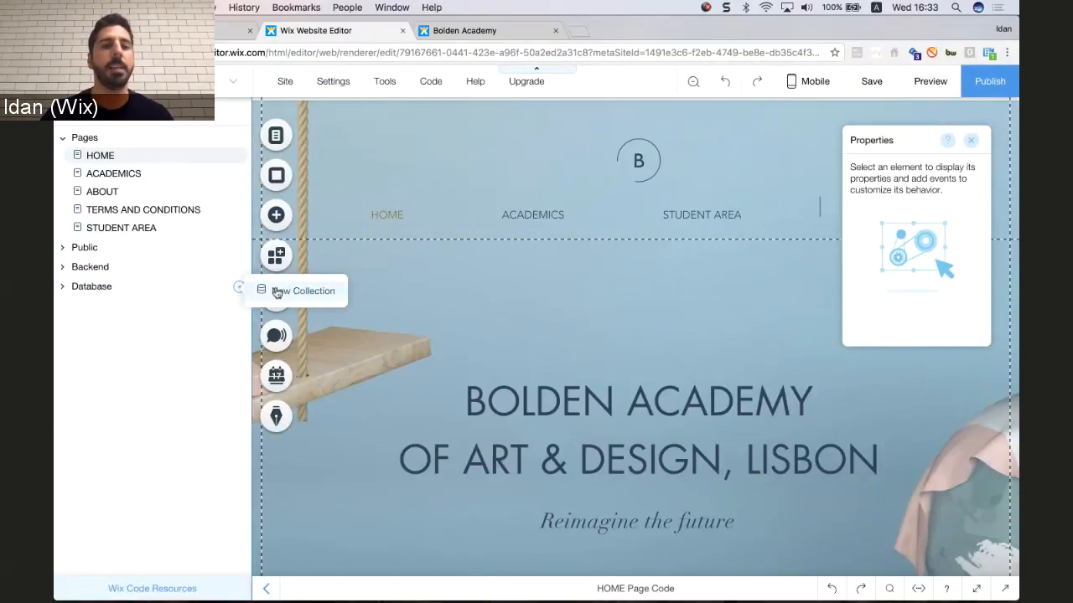
left_click(277, 291)
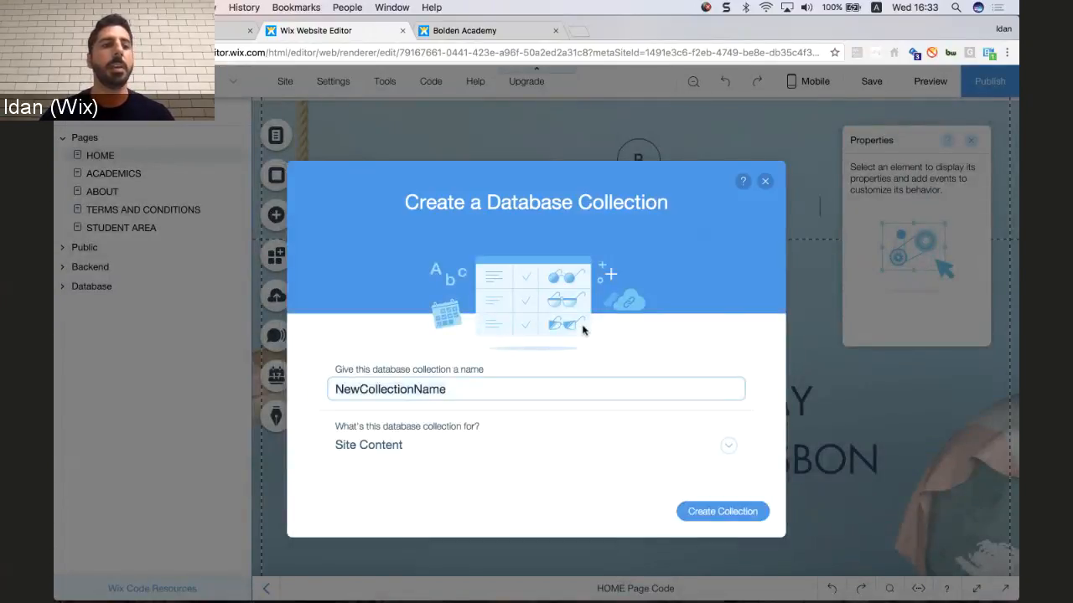
left_click(527, 381)
type("eventtest")
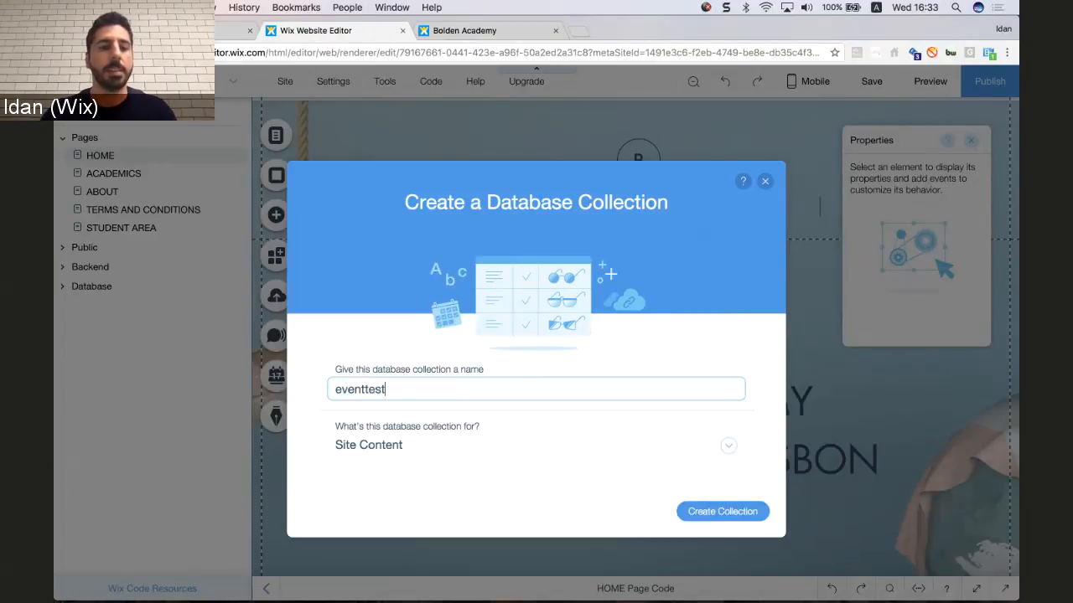
left_click(559, 445)
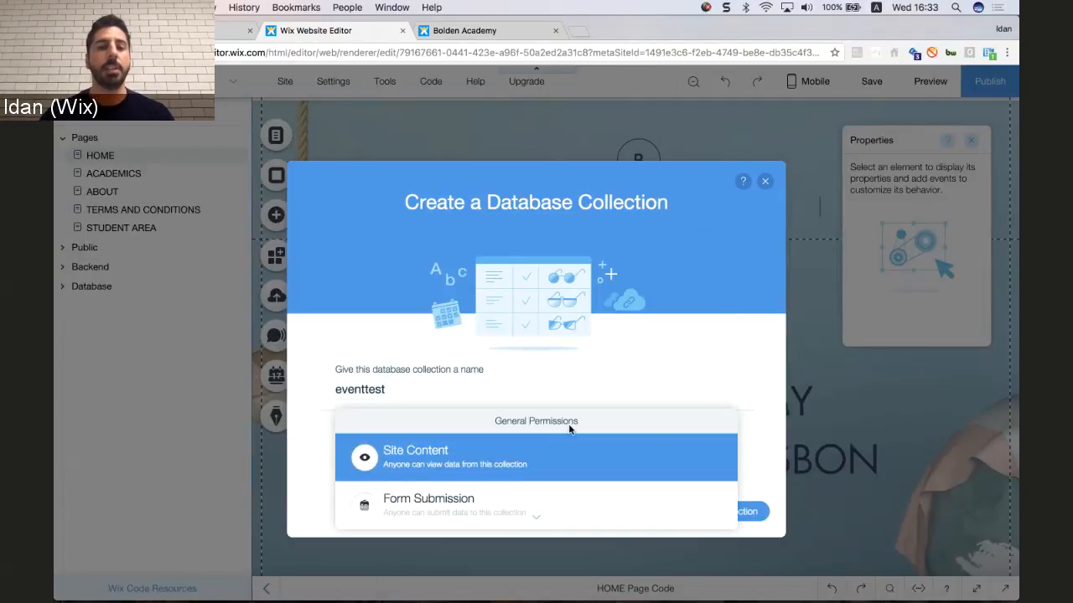
scroll(568, 443, "down", 1)
scroll(568, 443, "down", 1)
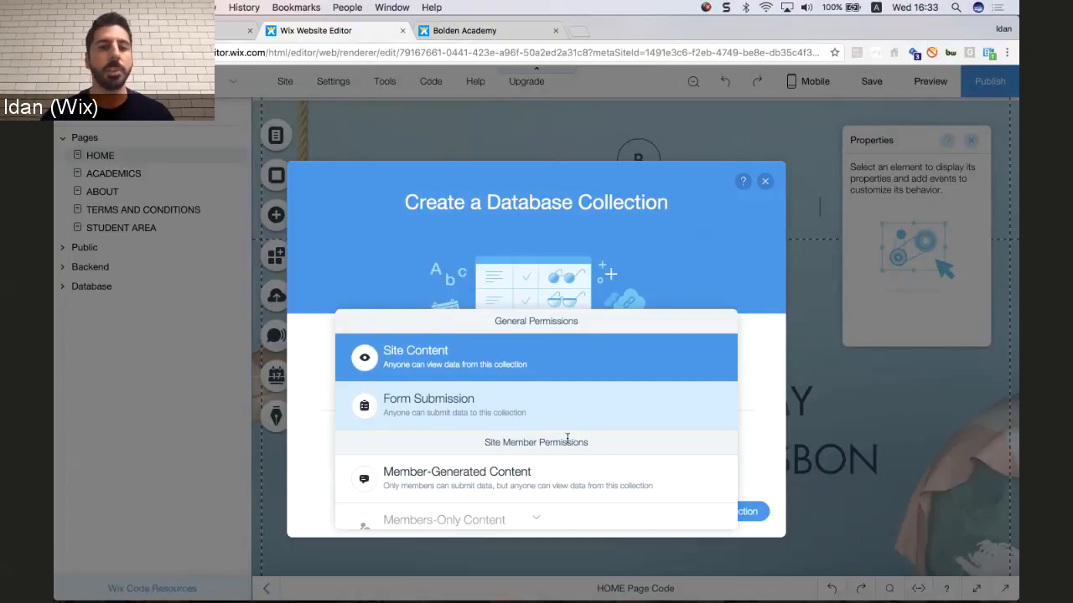
left_click(578, 369)
left_click(727, 519)
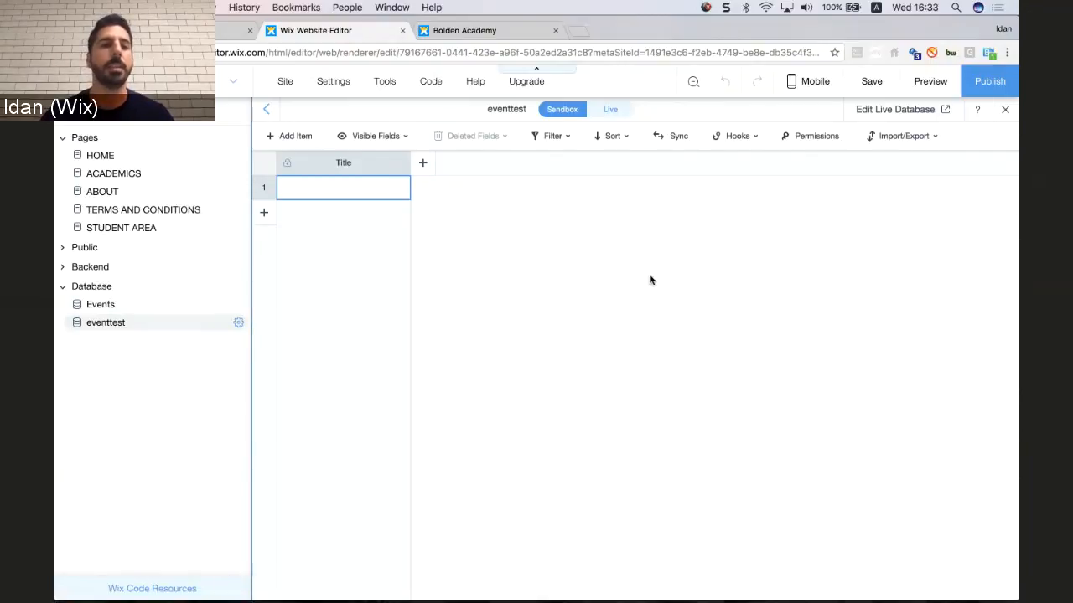
left_click(424, 164)
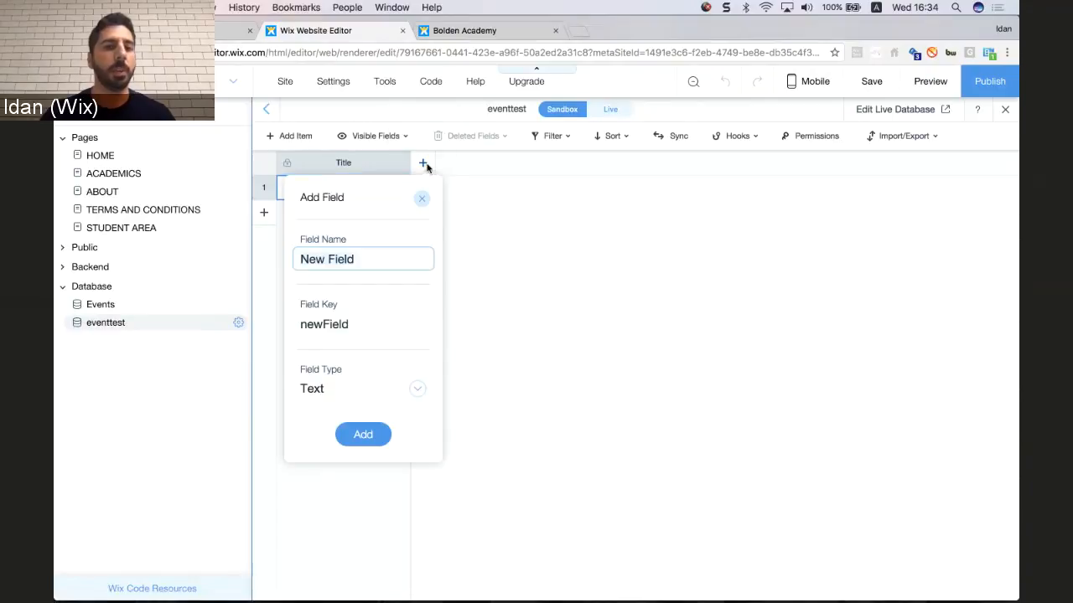
left_click(375, 265)
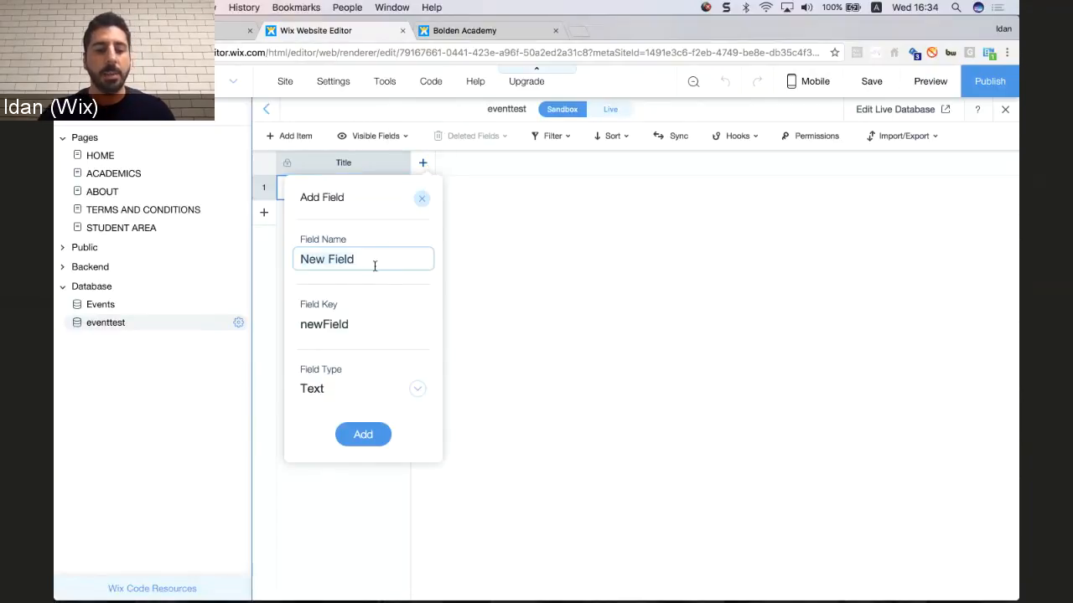
key("super+a")
type("Descr")
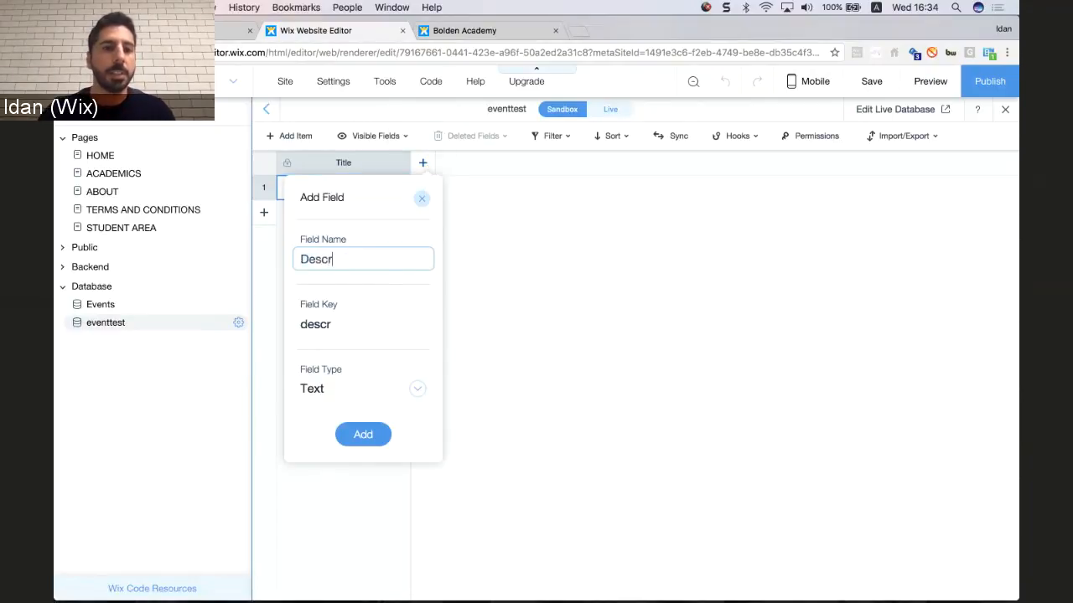
key("BackSpace")
type("ript")
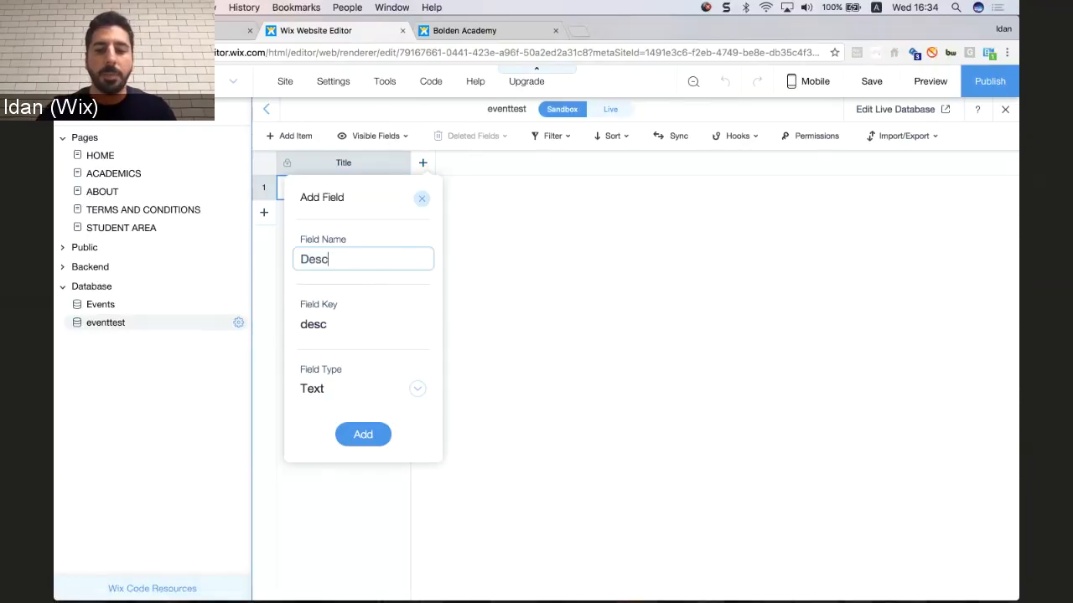
type("ion")
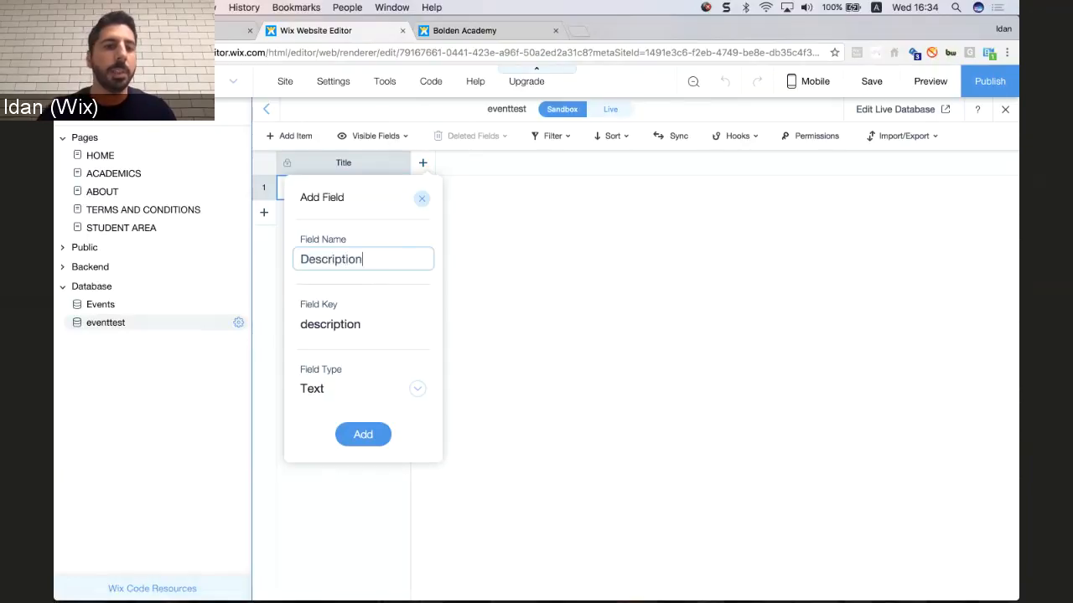
left_click(415, 392)
left_click(415, 394)
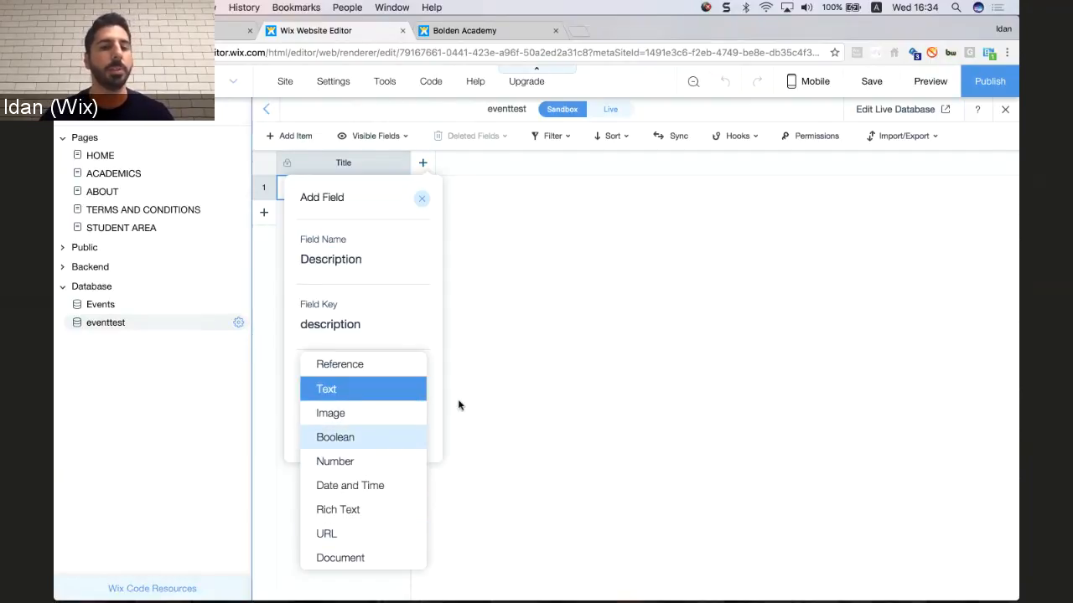
left_click(423, 198)
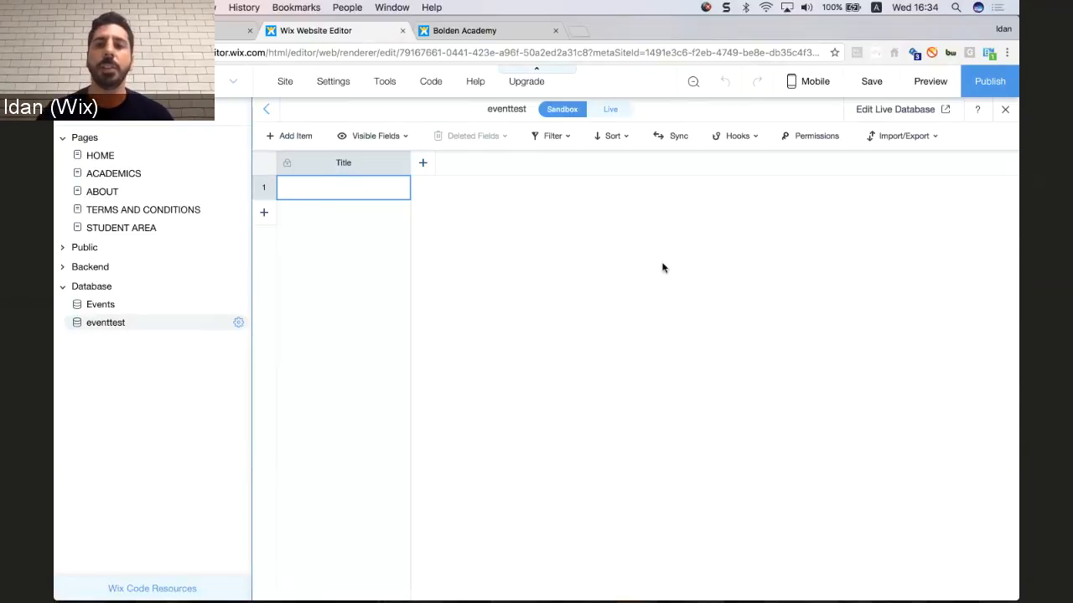
Cancel the sync to live, review the Events collection's items, then close the database view.
left_click(676, 138)
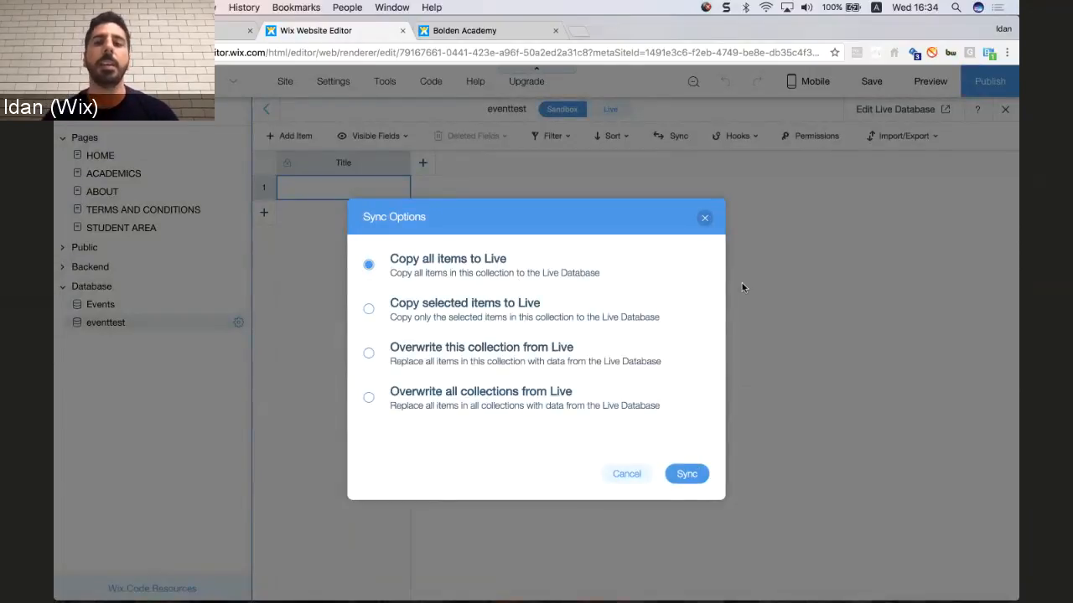
left_click(704, 219)
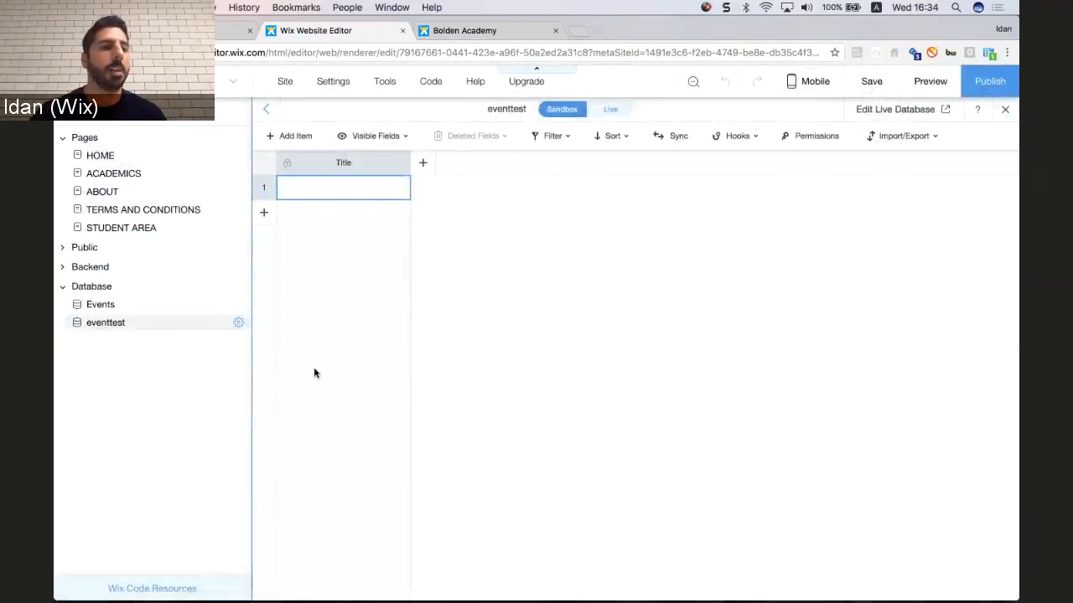
left_click(143, 305)
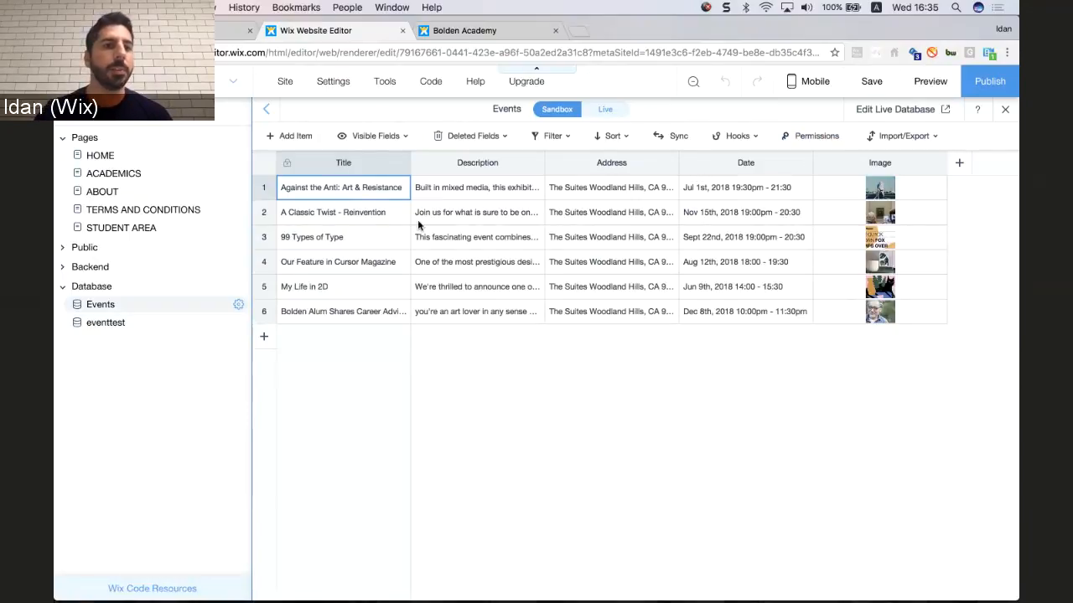
left_click(141, 161)
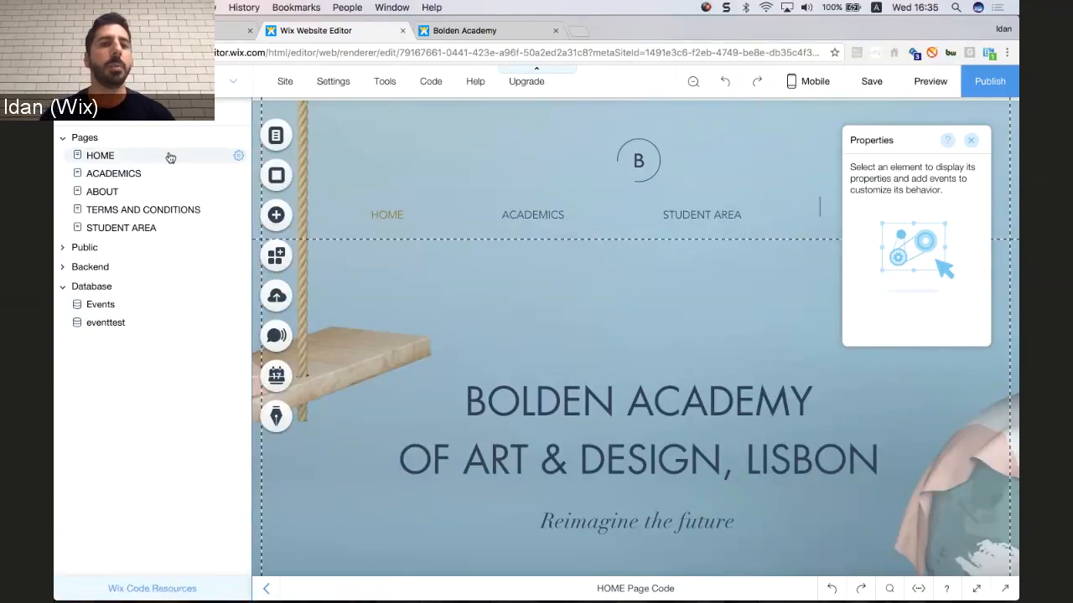
Begin adding a dynamic page from the Dynamic Pages section of Menus & Pages.
left_click(277, 137)
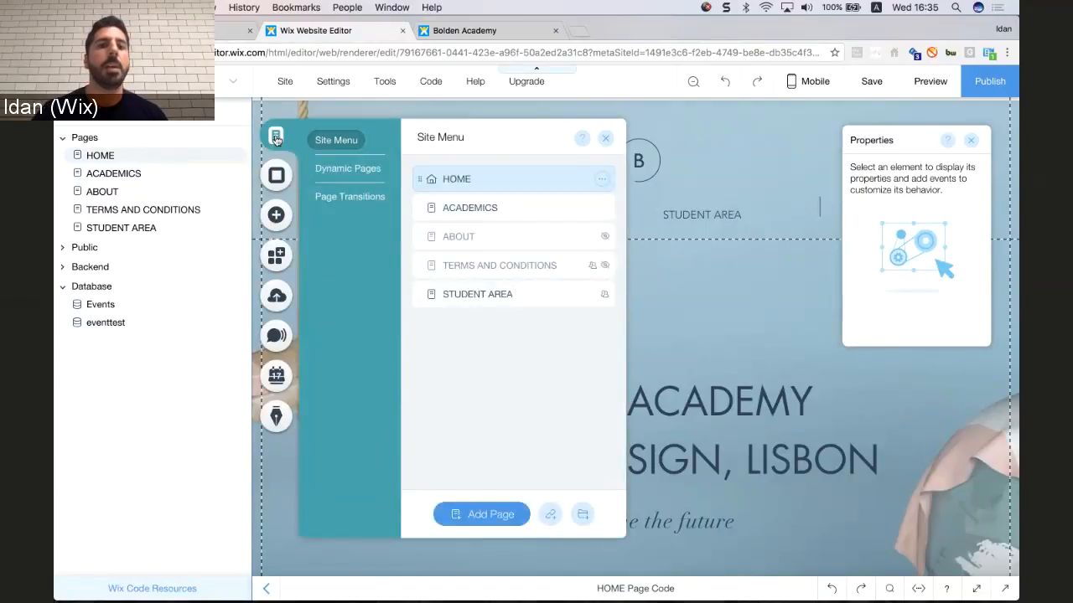
left_click(348, 172)
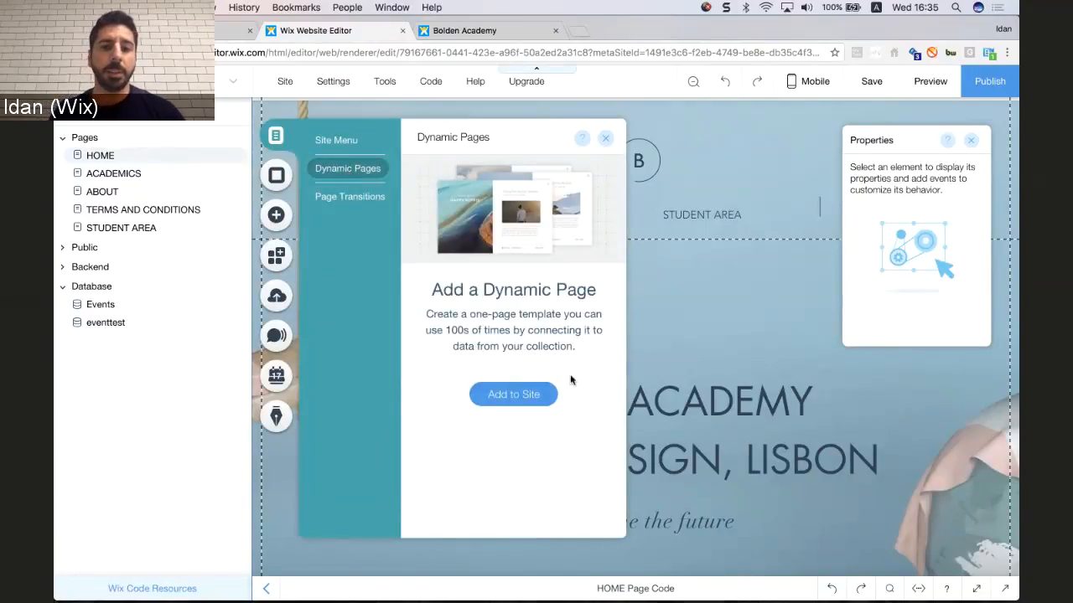
left_click(513, 395)
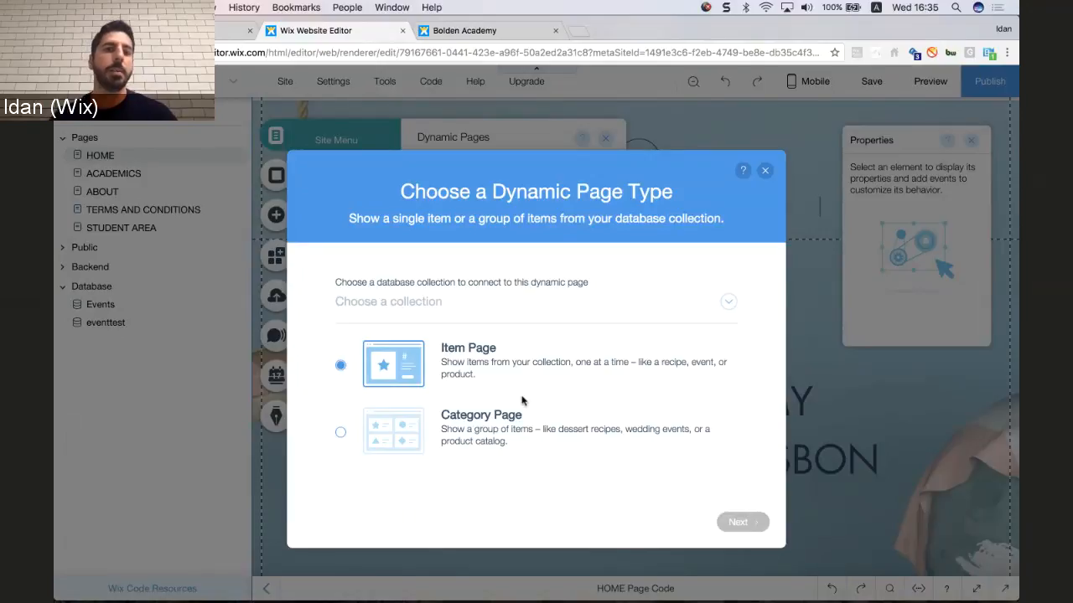
Create an Item Page connected to the Events collection with the Events/Title URL.
left_click(568, 303)
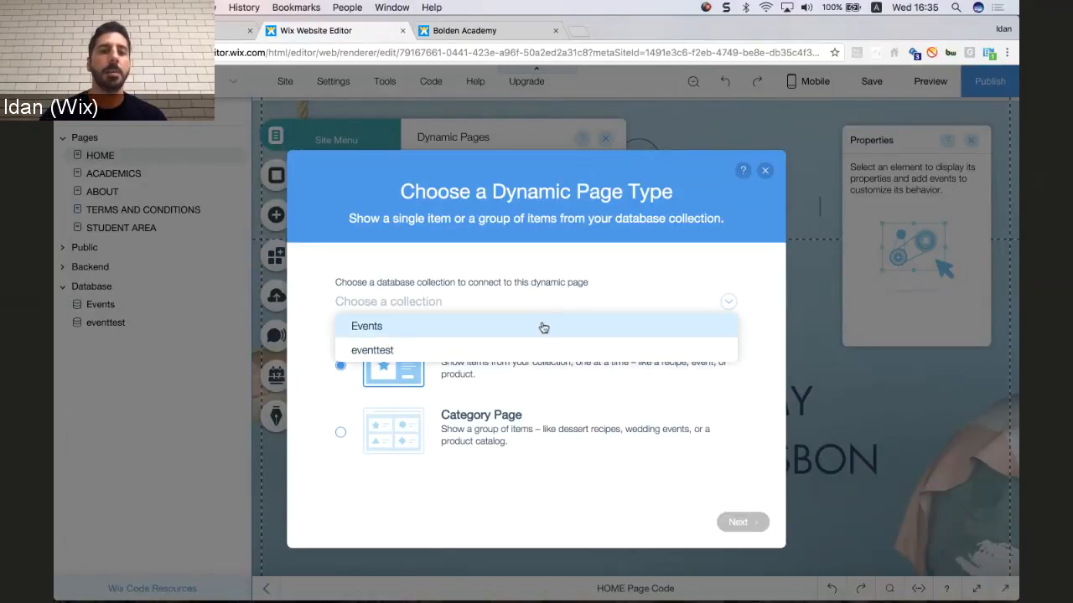
left_click(542, 327)
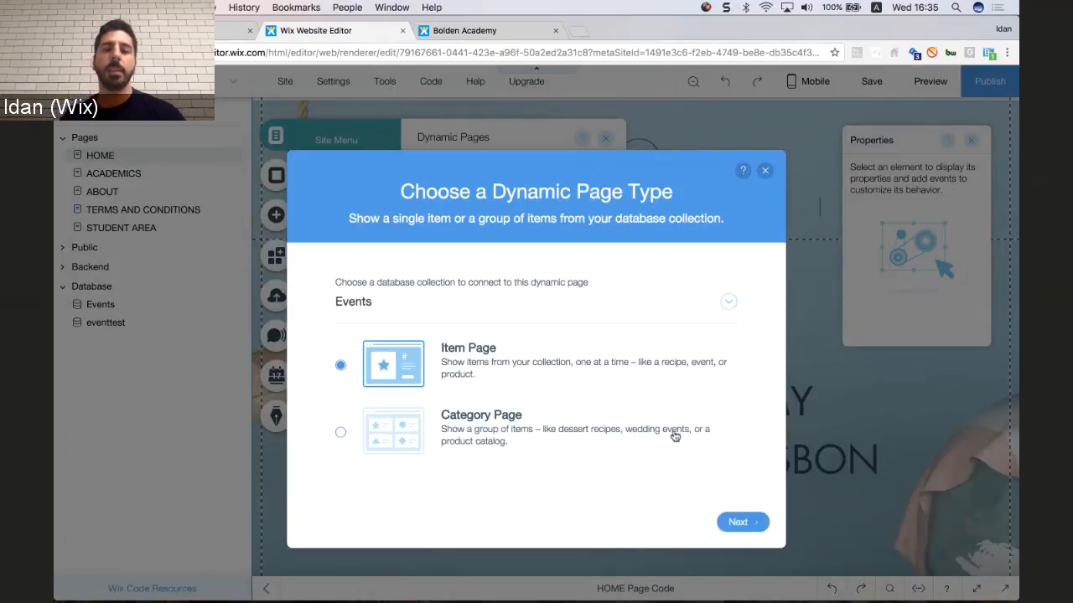
left_click(758, 525)
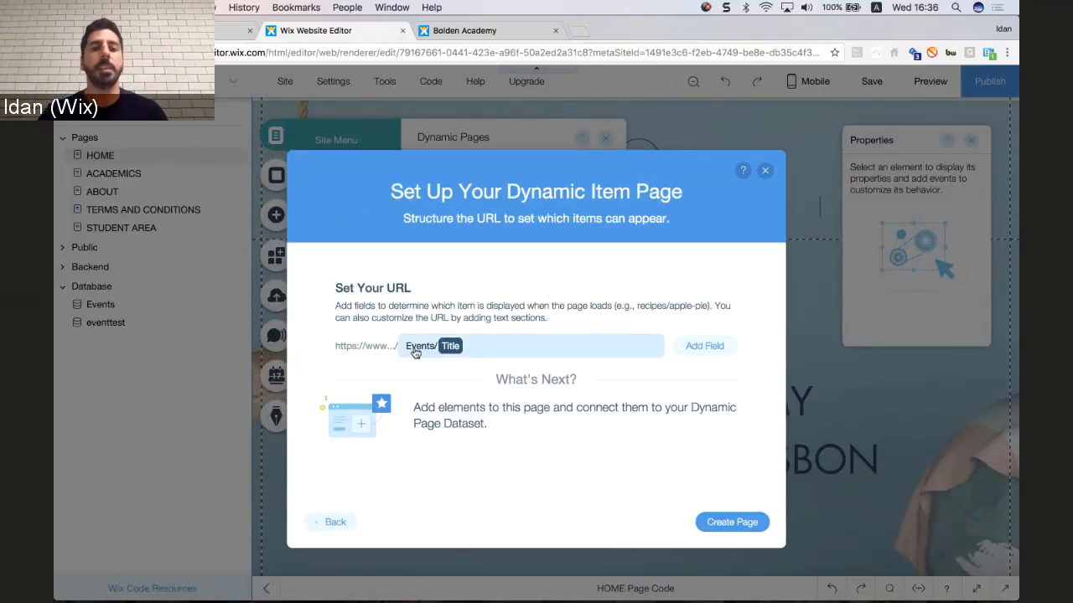
left_click(732, 523)
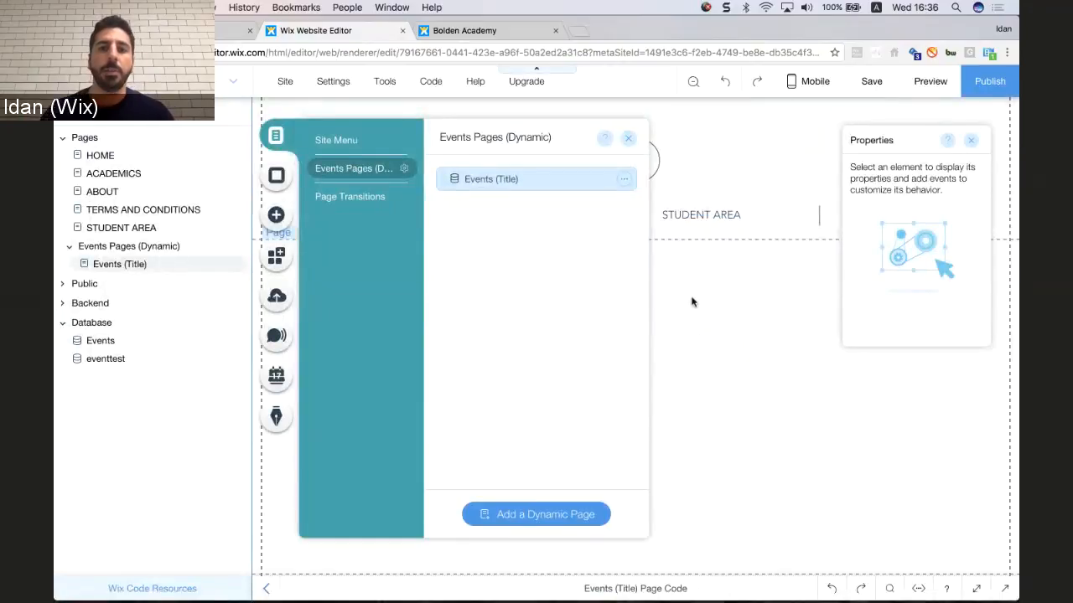
Close the pages panel and drag the Events Item dataset to the page's lower right corner.
left_click(692, 302)
scroll(648, 346, "down", 3)
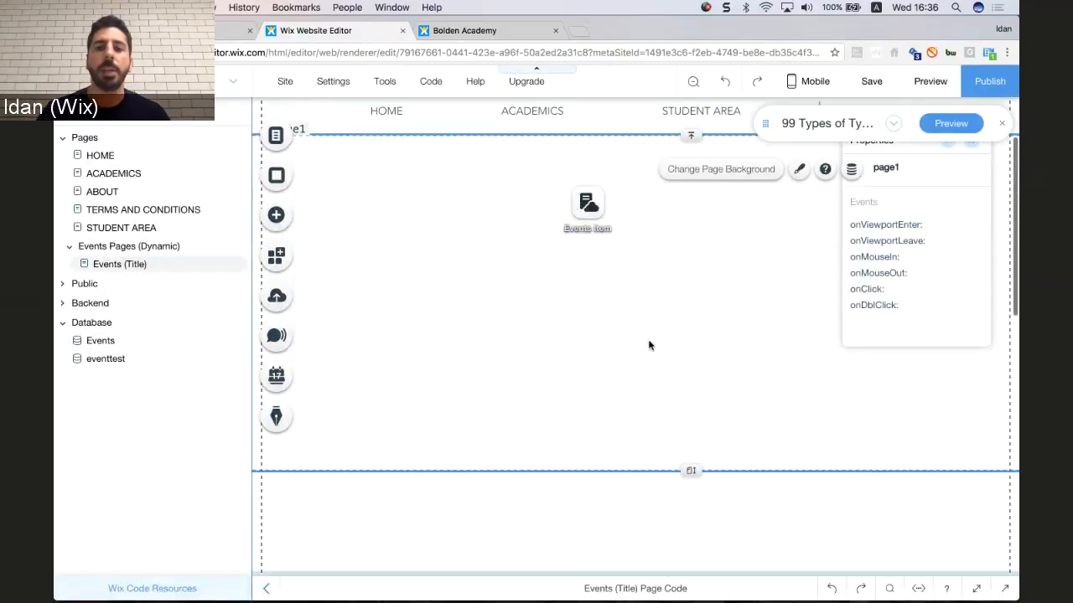
left_click(701, 582)
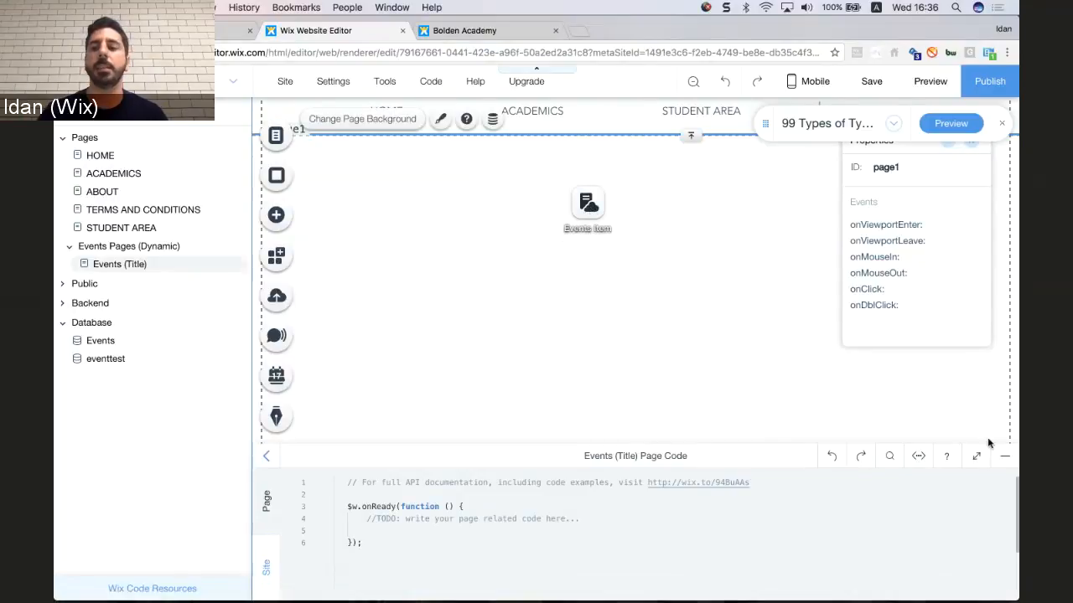
left_click(1002, 462)
left_click(588, 205)
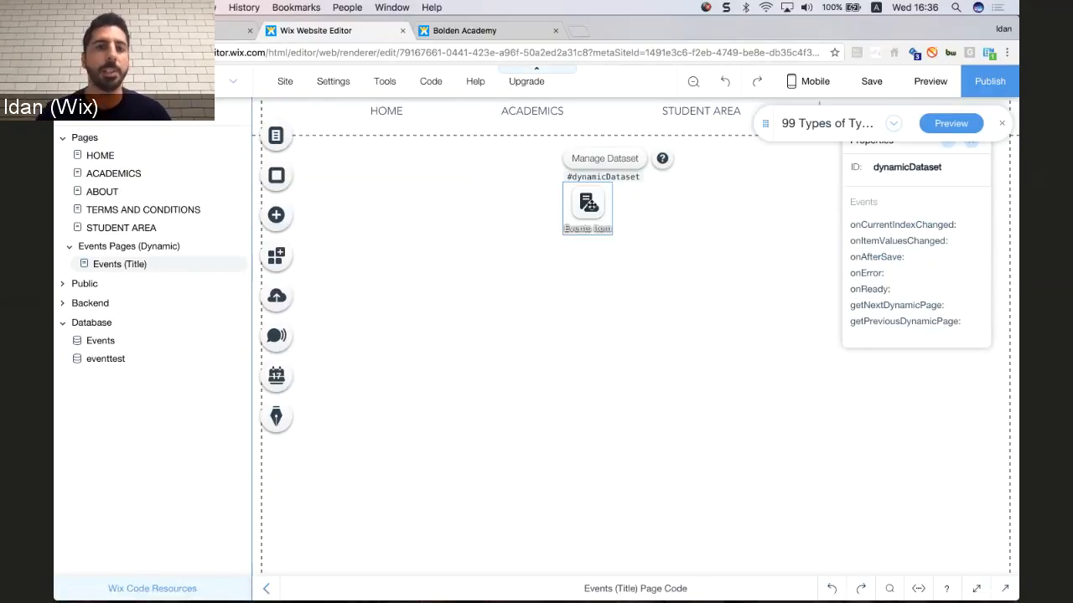
left_click_drag(592, 204, 922, 454)
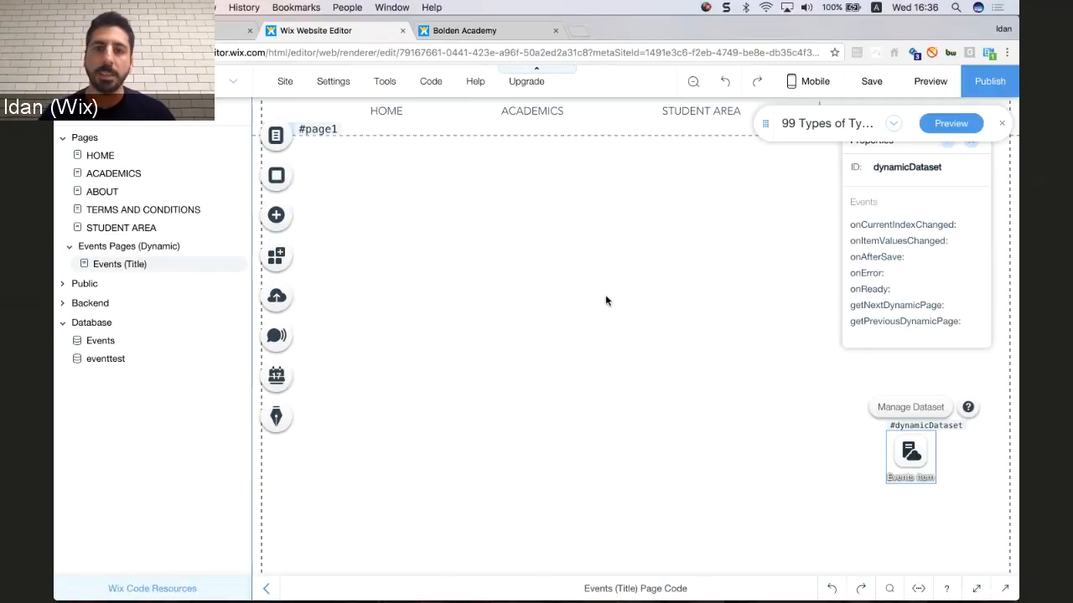
Place a Heading 6 reading 'Event Title' near the top left and widen its text box.
left_click(282, 218)
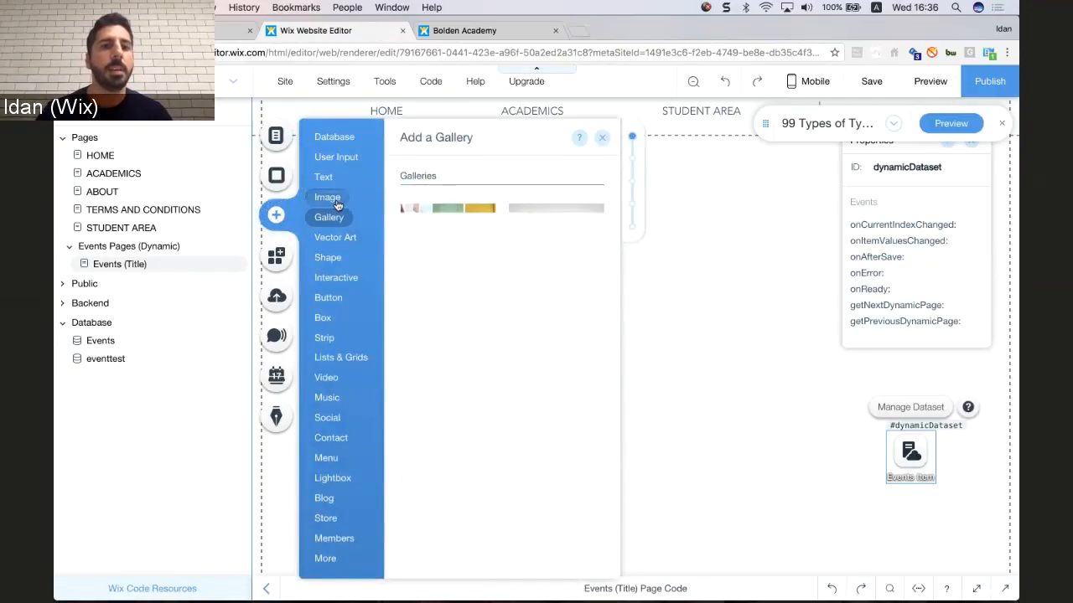
mouse_move(330, 178)
left_click_drag(460, 386, 359, 187)
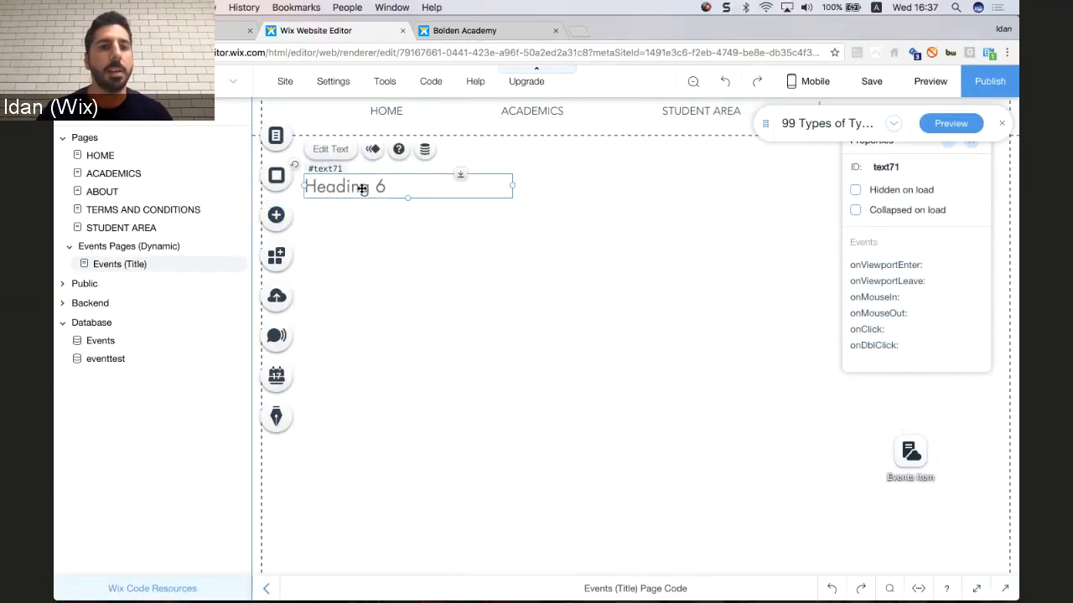
double_click(359, 186)
key("BackSpace")
type("Event Title")
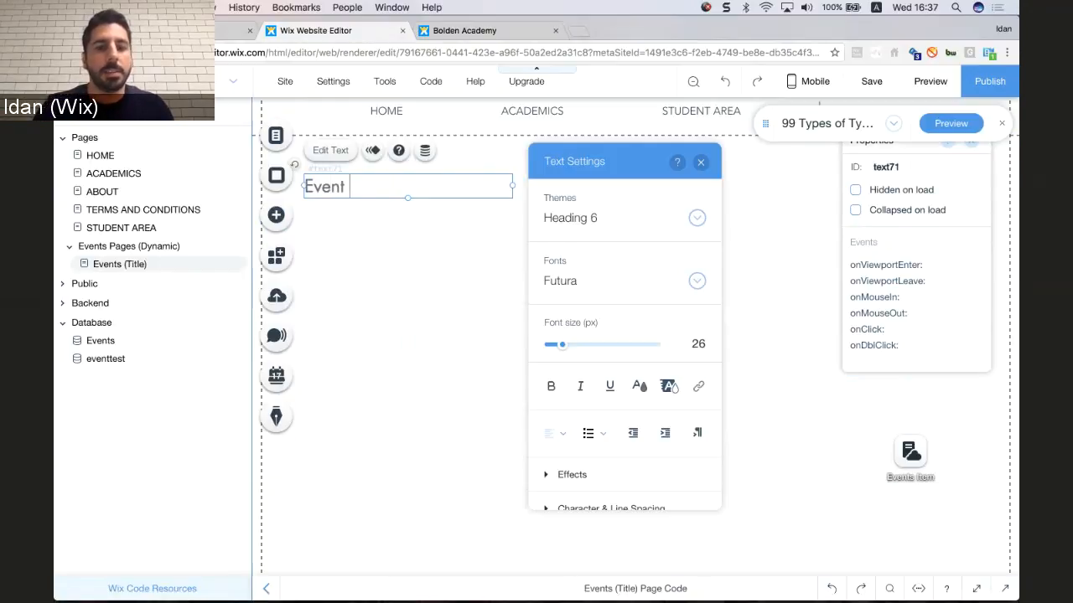
left_click(390, 216)
left_click(355, 190)
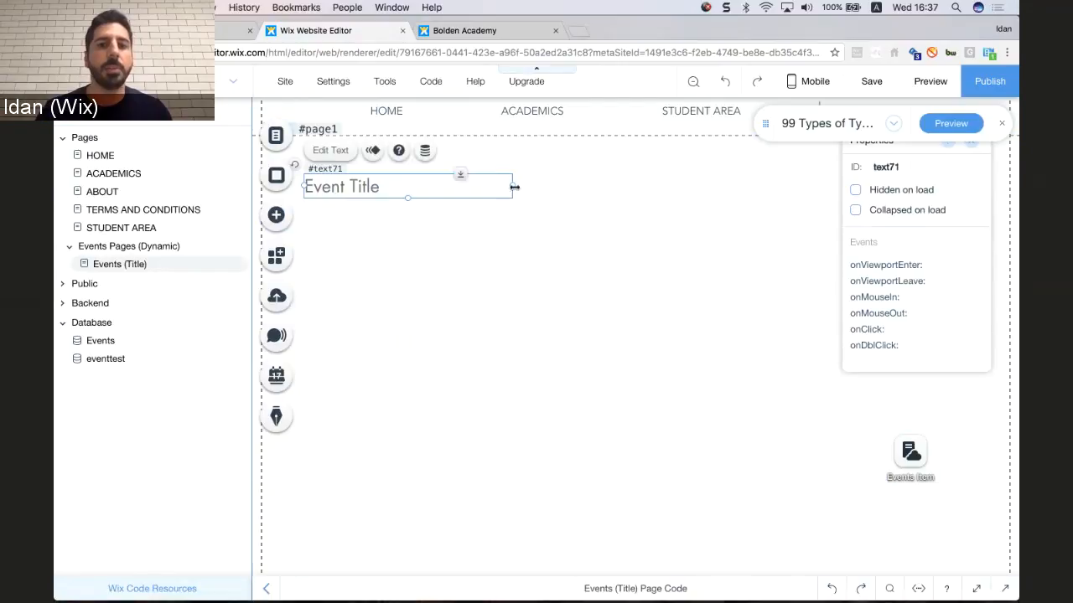
left_click_drag(510, 186, 676, 190)
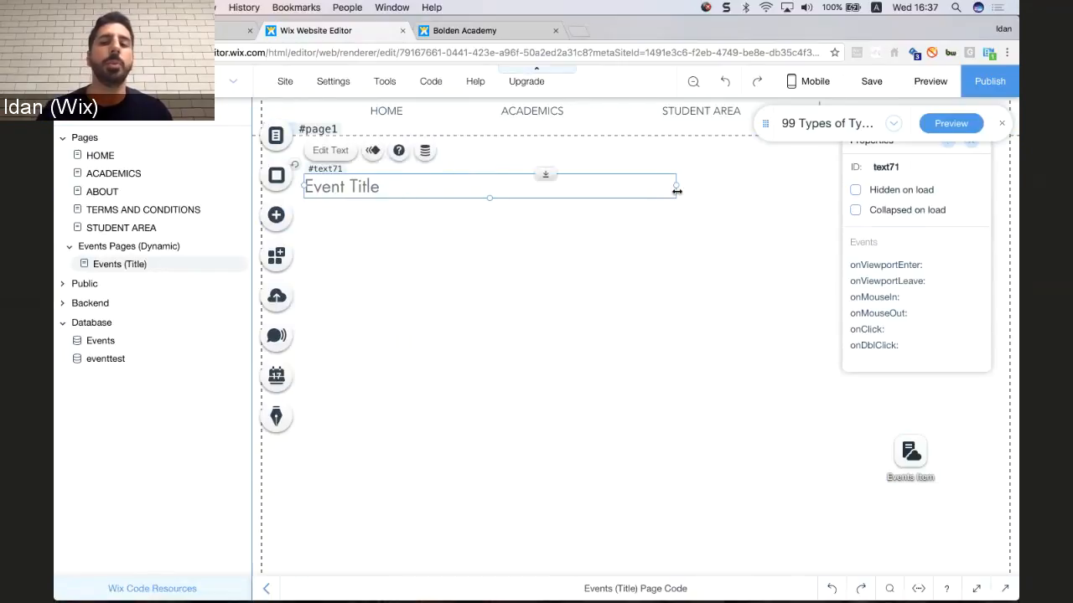
Add the plant photo from My Image Uploads below Event Title, enlarged to span the page.
left_click(275, 217)
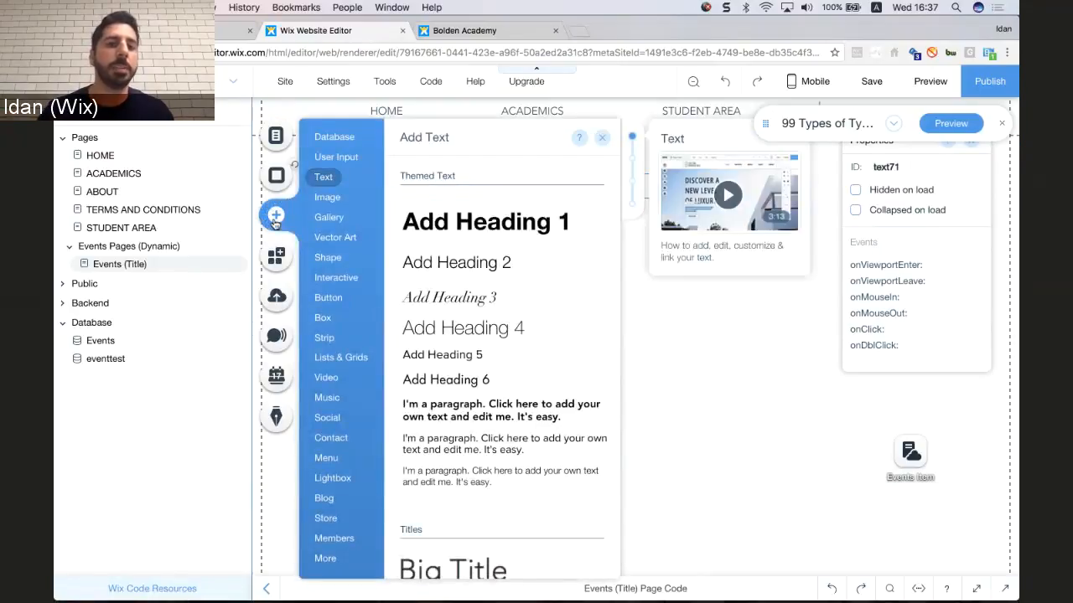
left_click(325, 198)
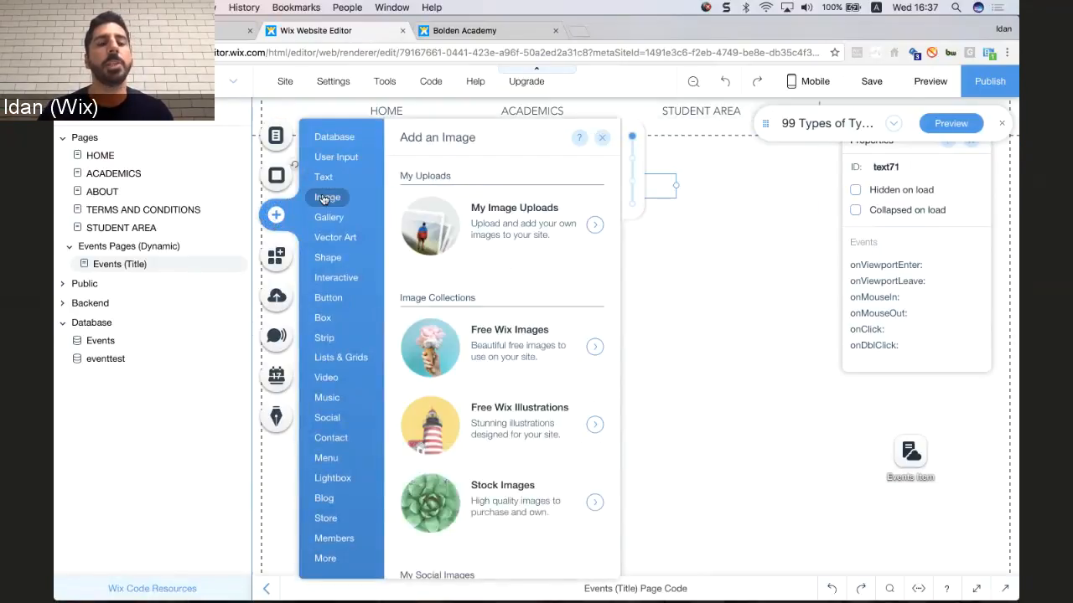
left_click(597, 233)
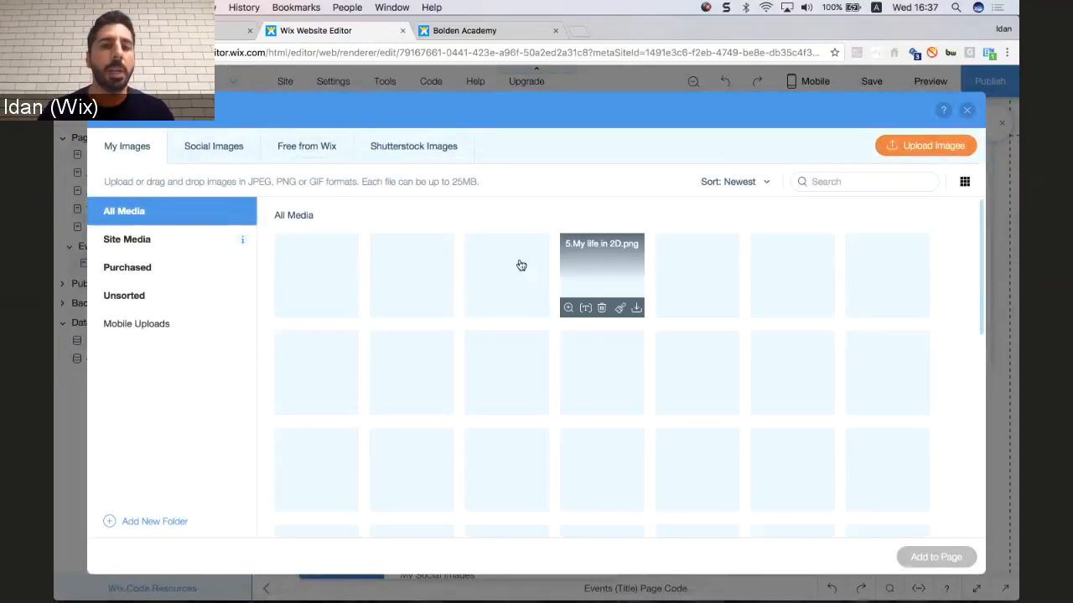
left_click(427, 282)
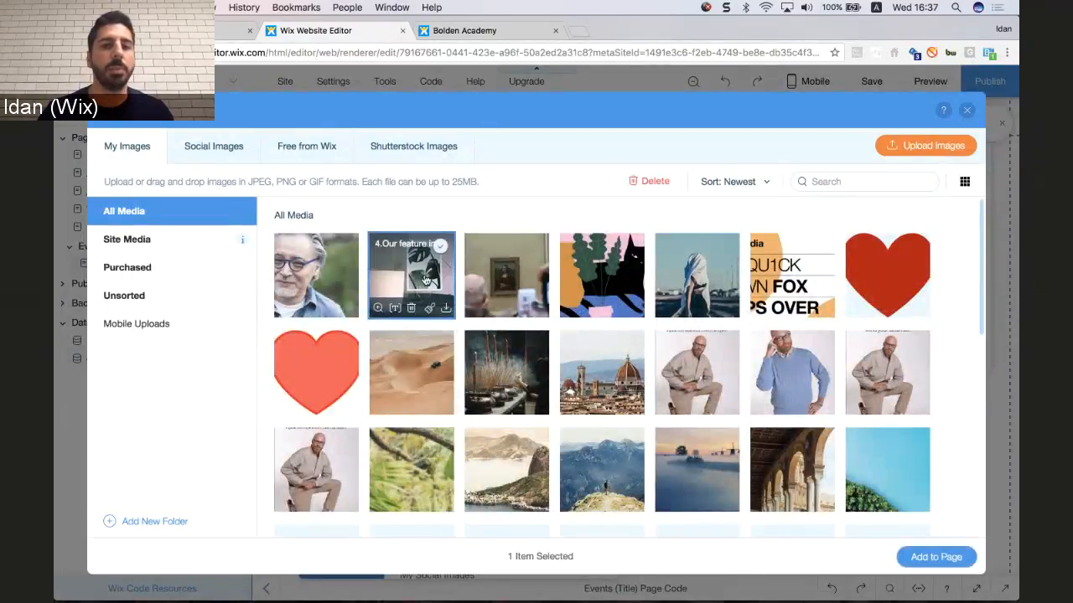
left_click(959, 558)
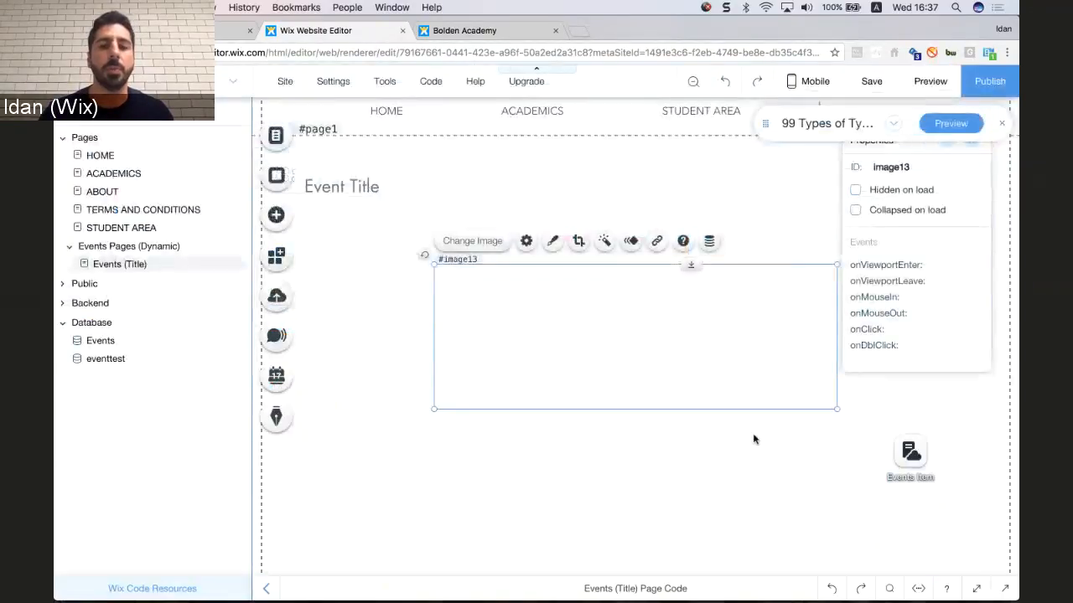
left_click_drag(673, 362, 502, 319)
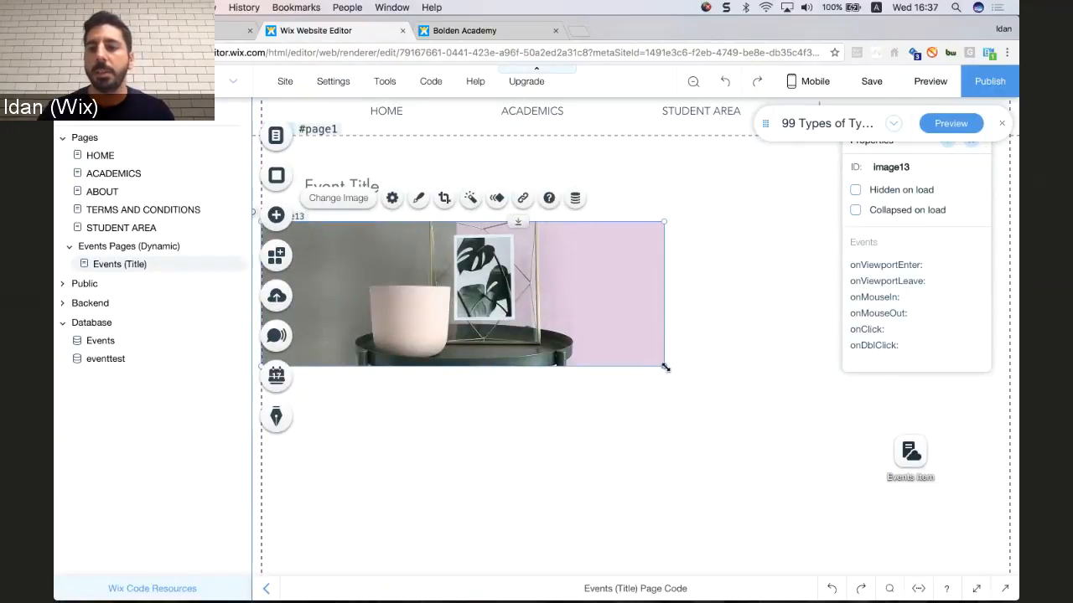
left_click_drag(665, 367, 1009, 491)
Move the Events Item dataset beside Event Title and drag the footer lower.
left_click_drag(881, 479, 748, 223)
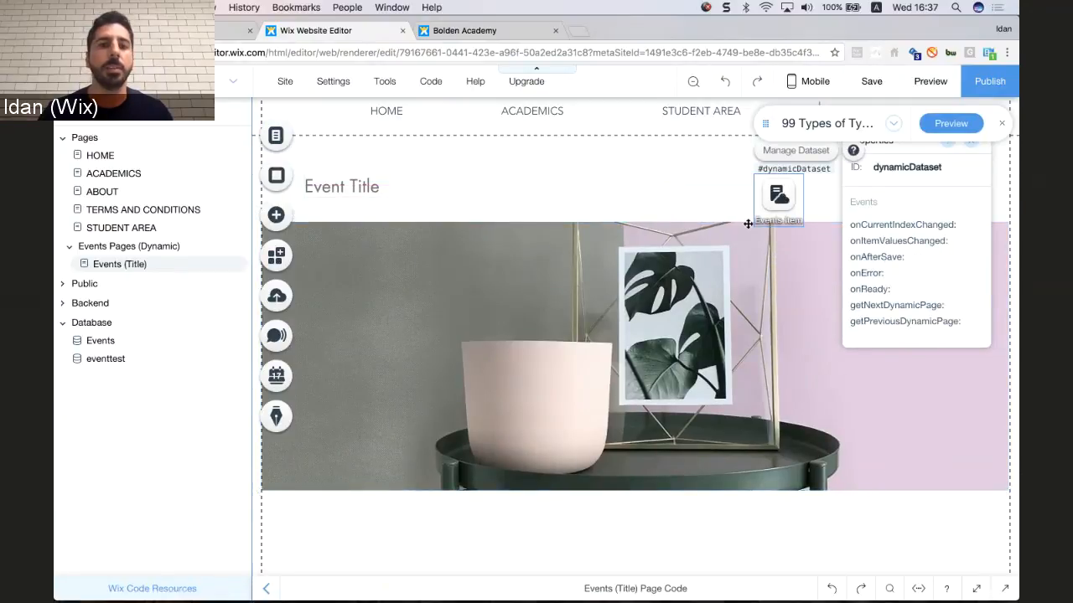
scroll(629, 290, "down", 2)
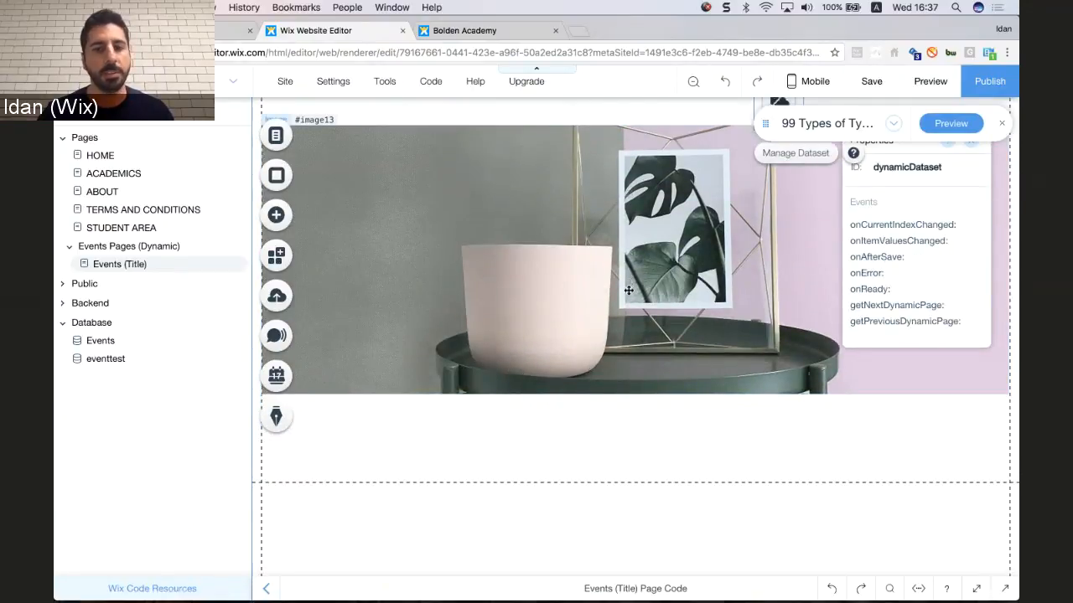
scroll(629, 290, "down", 2)
left_click(691, 409)
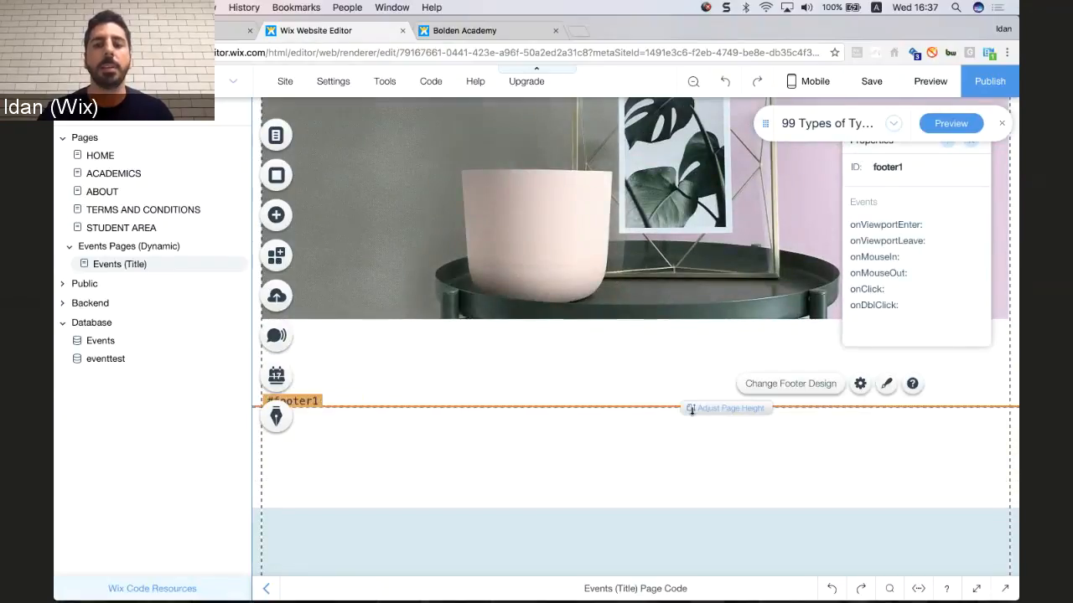
left_click_drag(692, 409, 696, 584)
left_click(697, 584)
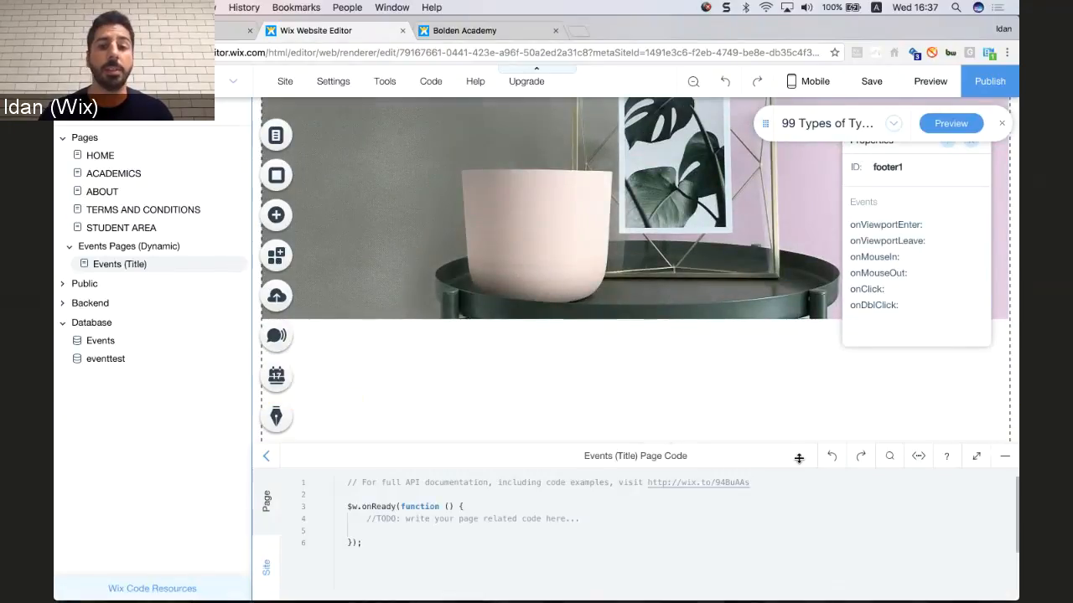
left_click(1005, 456)
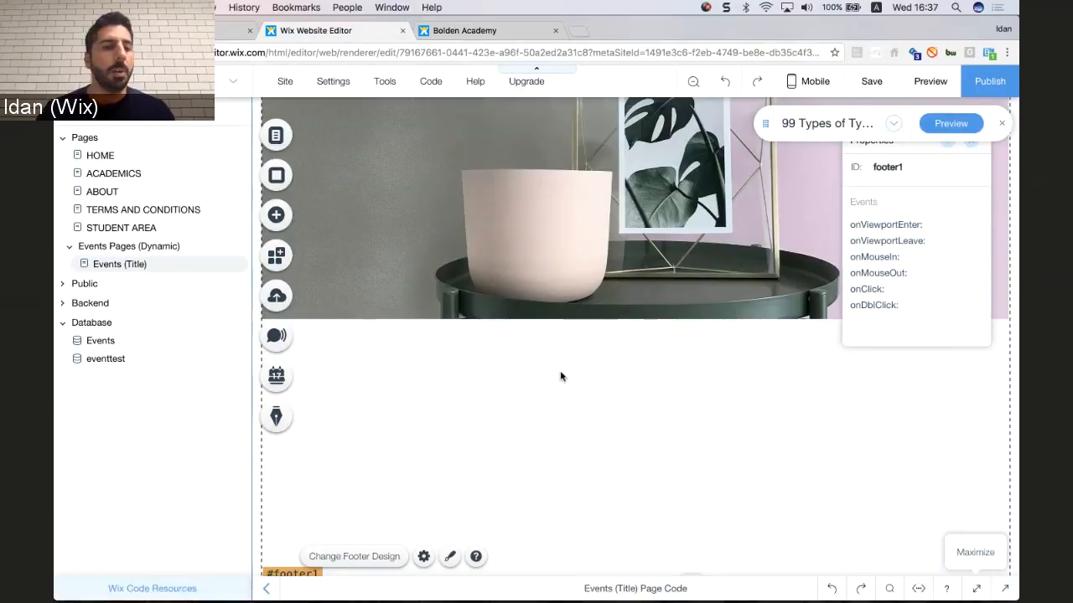
scroll(561, 377, "down", 2)
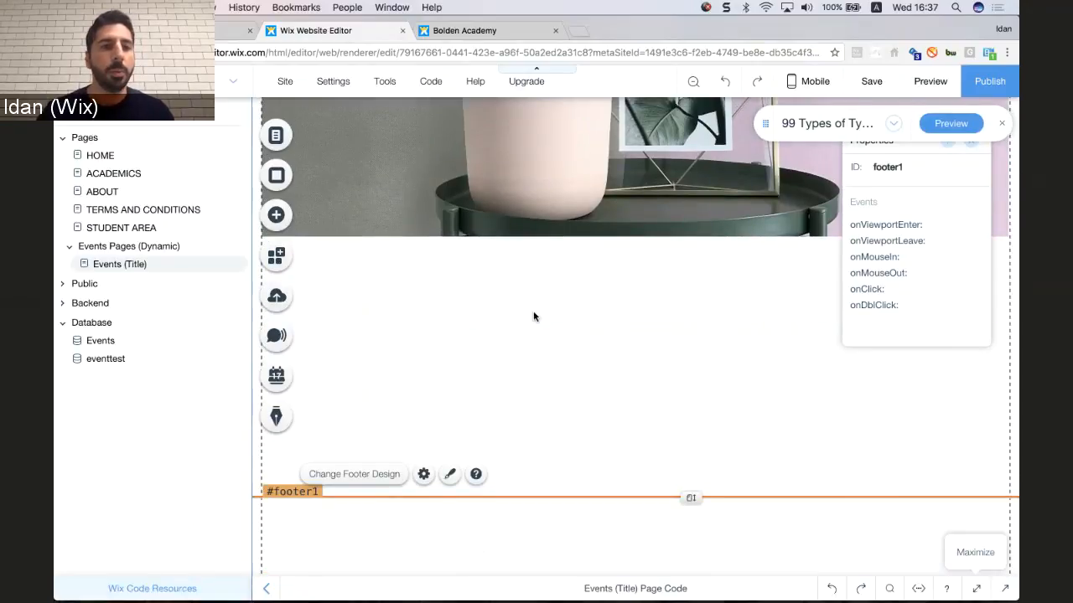
Place a Heading 6 reading 'About' below the plant image.
left_click(280, 216)
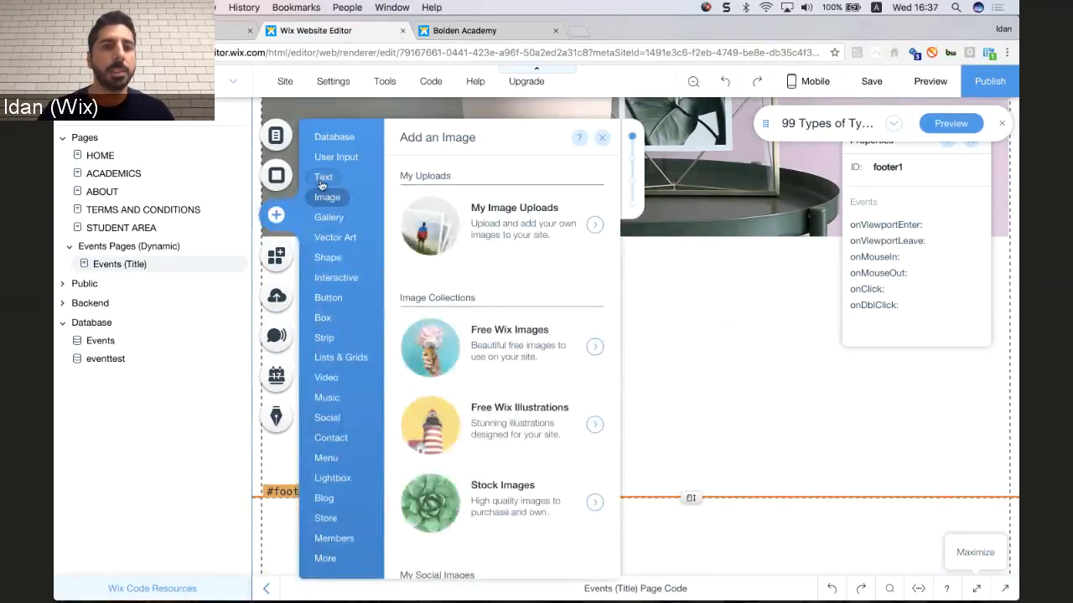
left_click(321, 183)
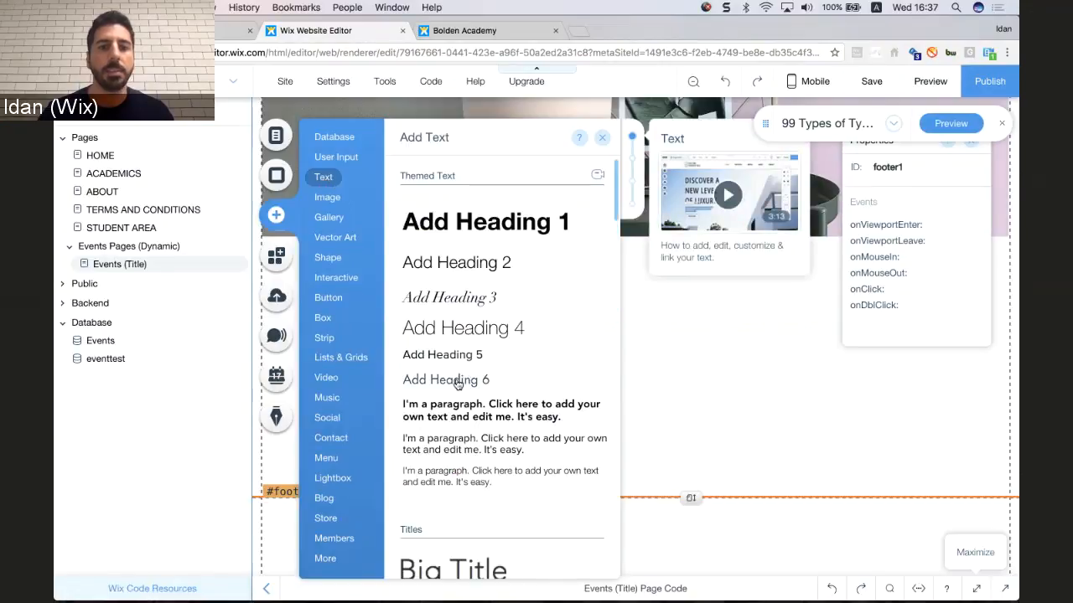
left_click_drag(458, 384, 367, 301)
double_click(367, 303)
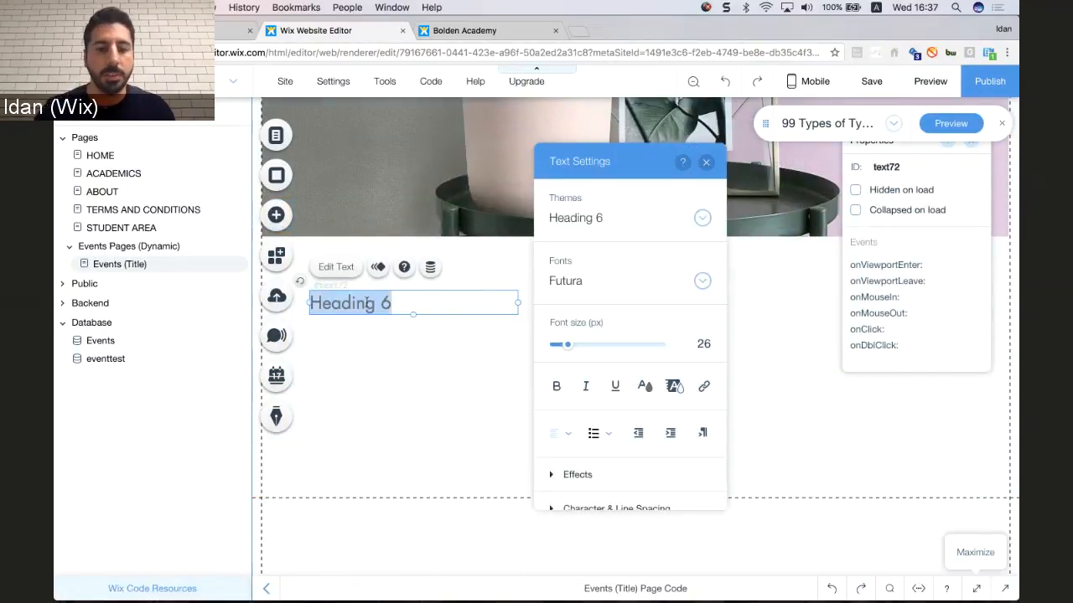
type("About")
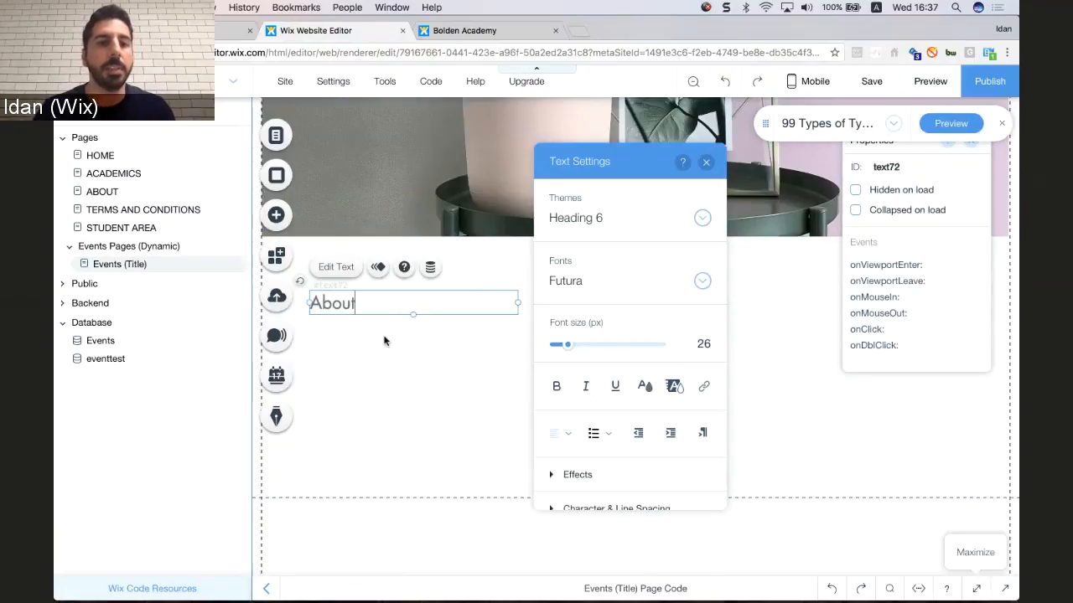
left_click(384, 340)
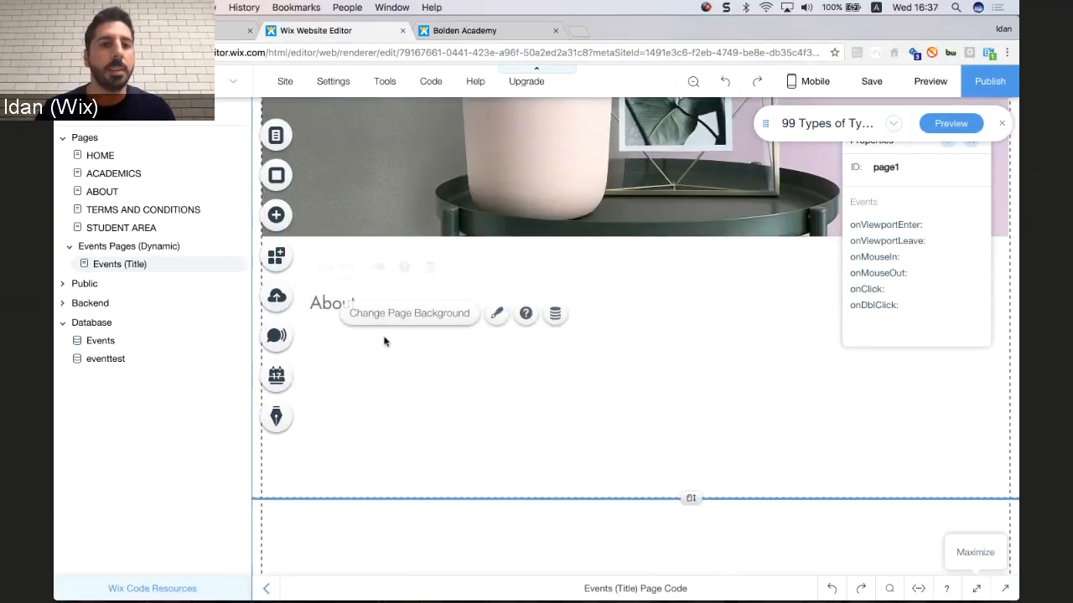
left_click(336, 301)
Duplicate the About heading to the right and retype it as 'Date & Address'.
left_click_drag(338, 302, 768, 305)
double_click(758, 303)
type("Dat")
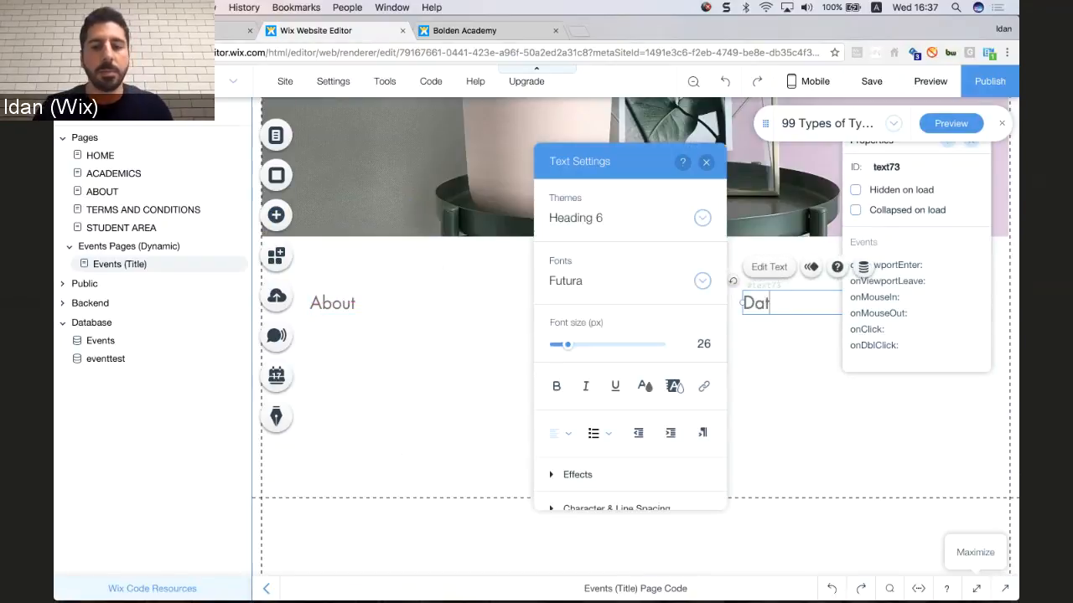
type("e & Addre")
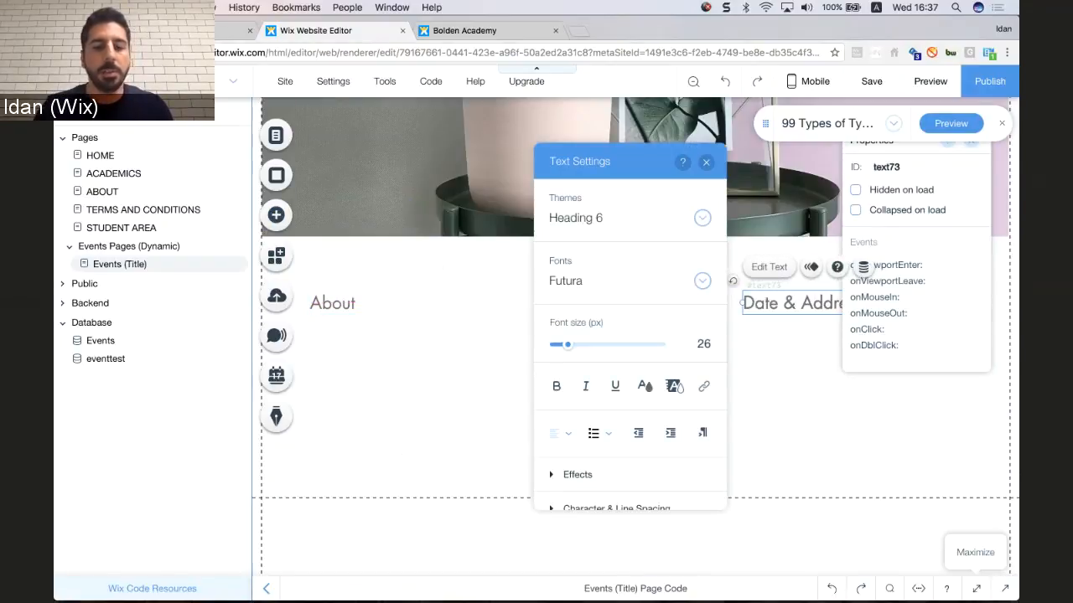
left_click(821, 361)
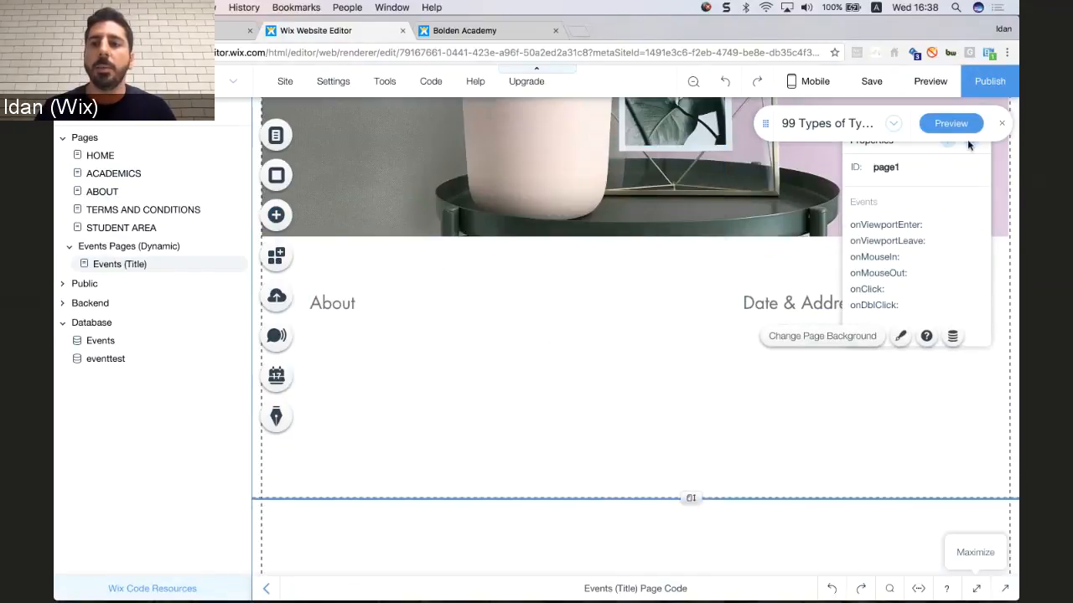
left_click(968, 146)
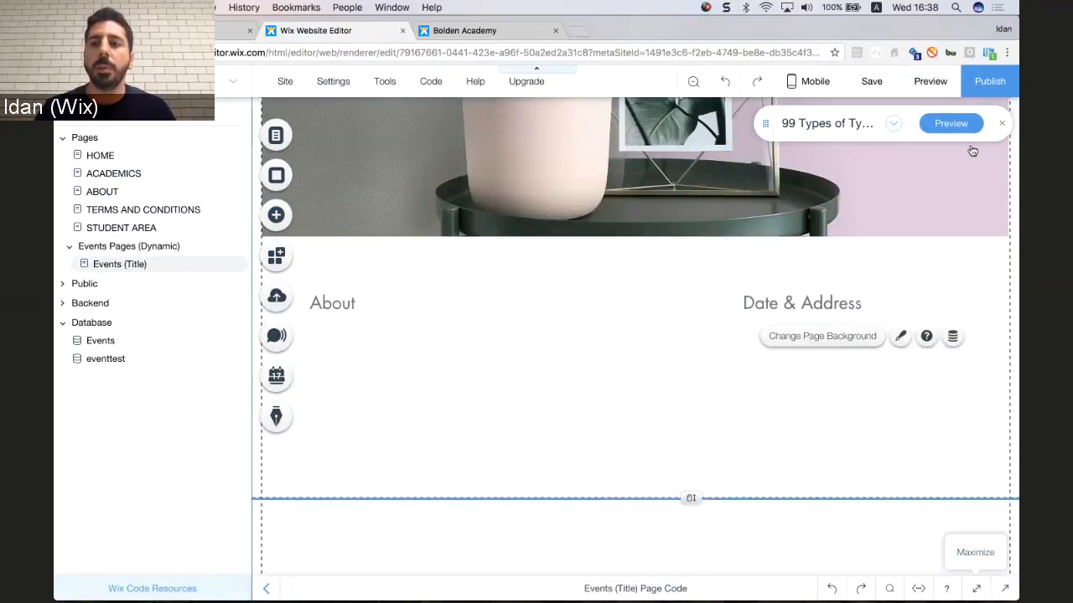
left_click(264, 217)
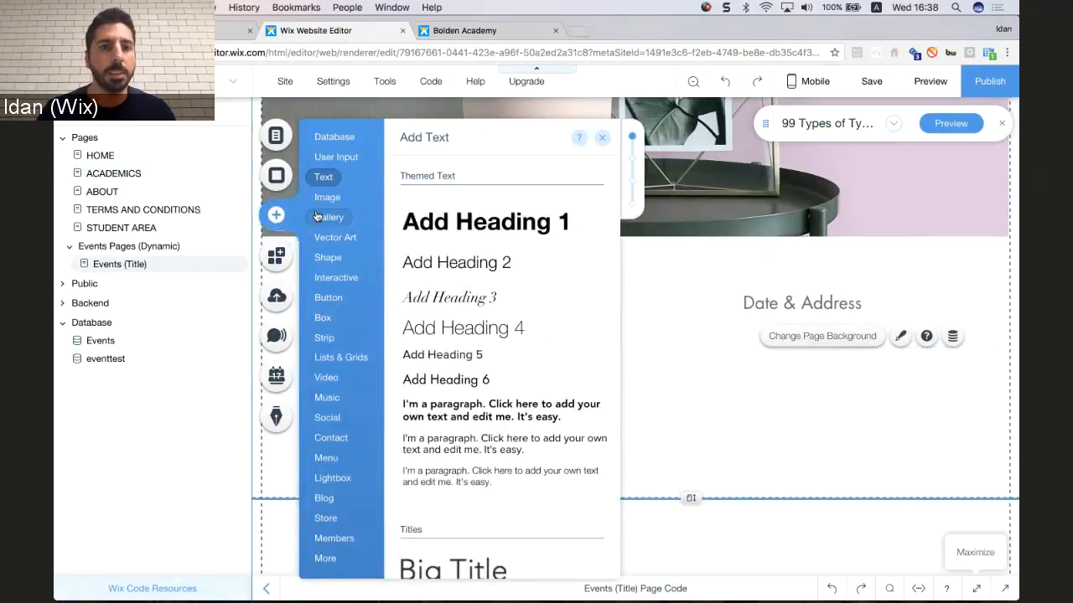
Duplicate the About heading below itself and place resized copies under Date & Address.
left_click(733, 367)
left_click(344, 303)
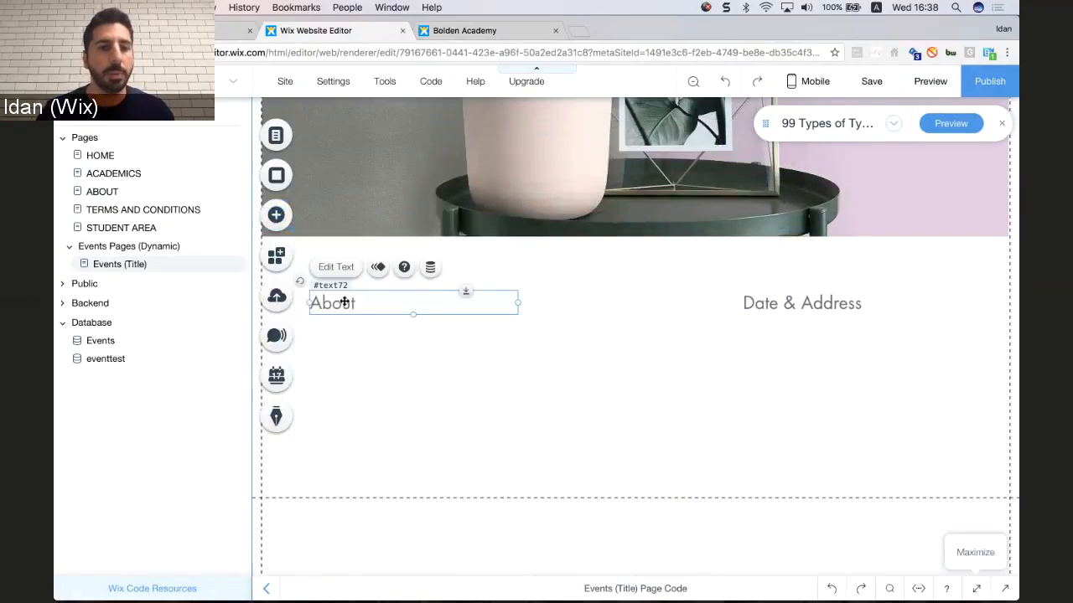
left_click_drag(344, 302, 346, 330)
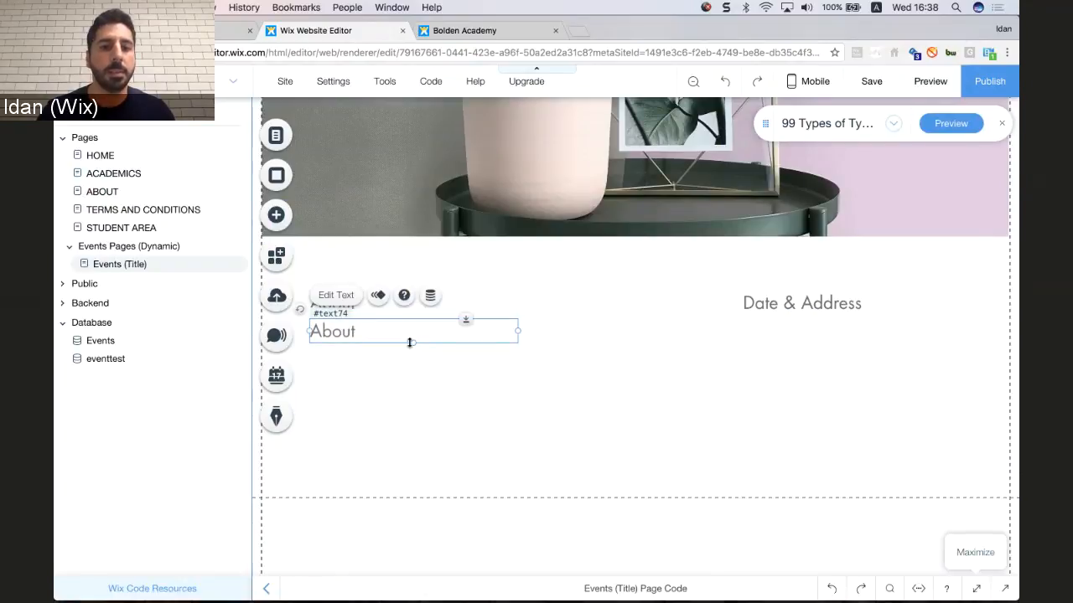
left_click_drag(413, 343, 414, 435)
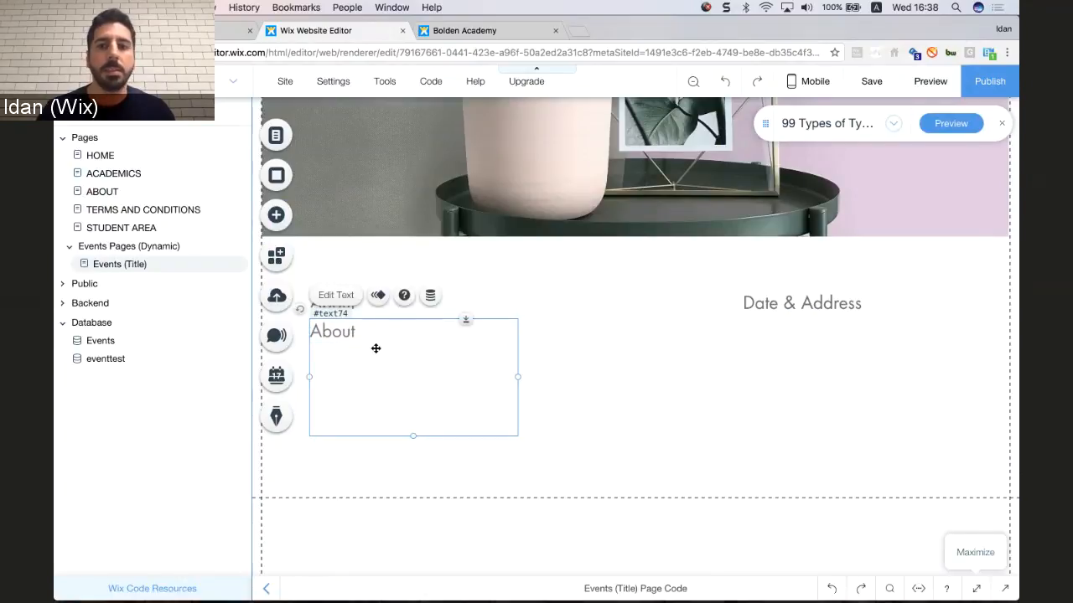
left_click_drag(375, 348, 807, 361)
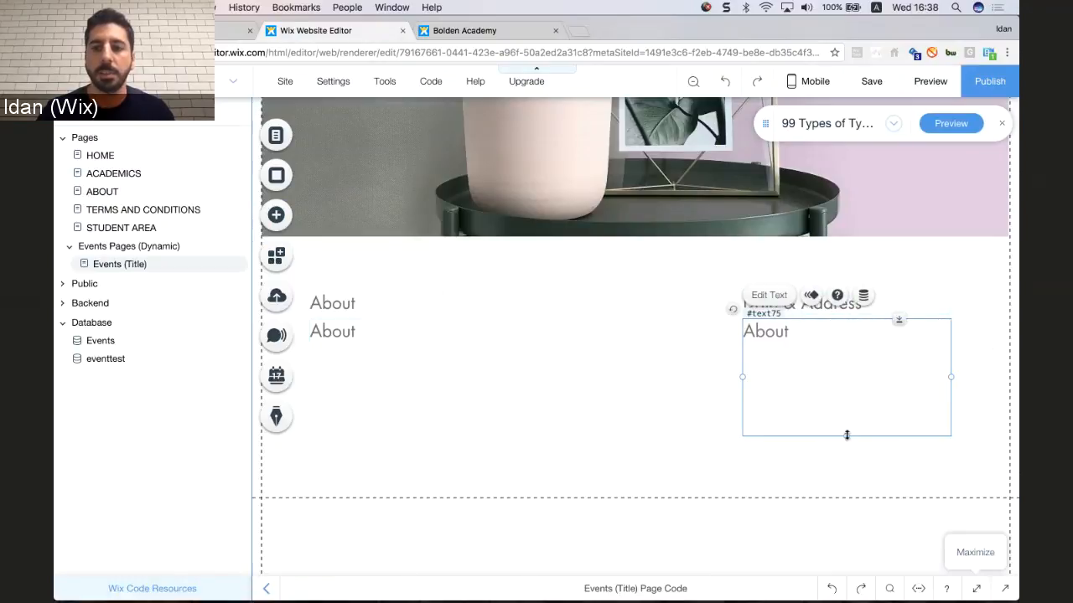
left_click_drag(846, 435, 775, 355)
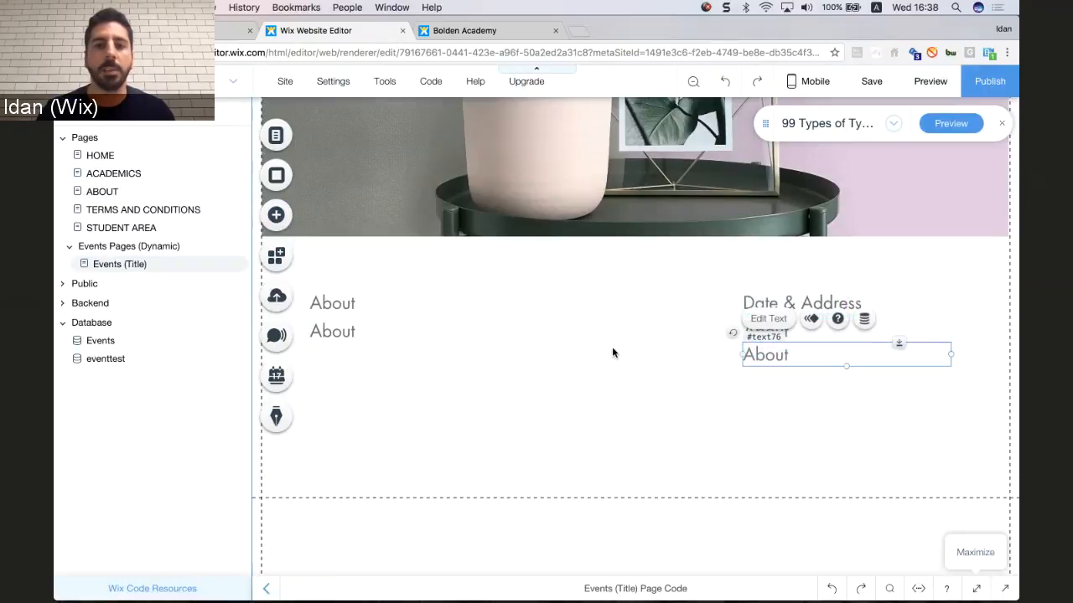
Change the two right-side copies' text to 'Date' and 'Address'.
left_click(371, 331)
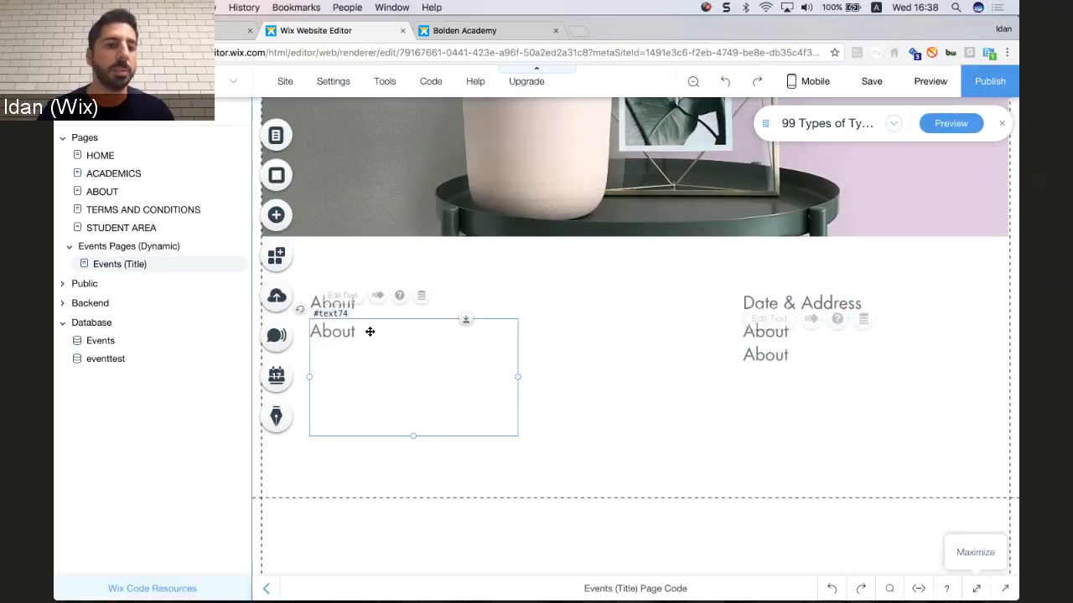
double_click(369, 331)
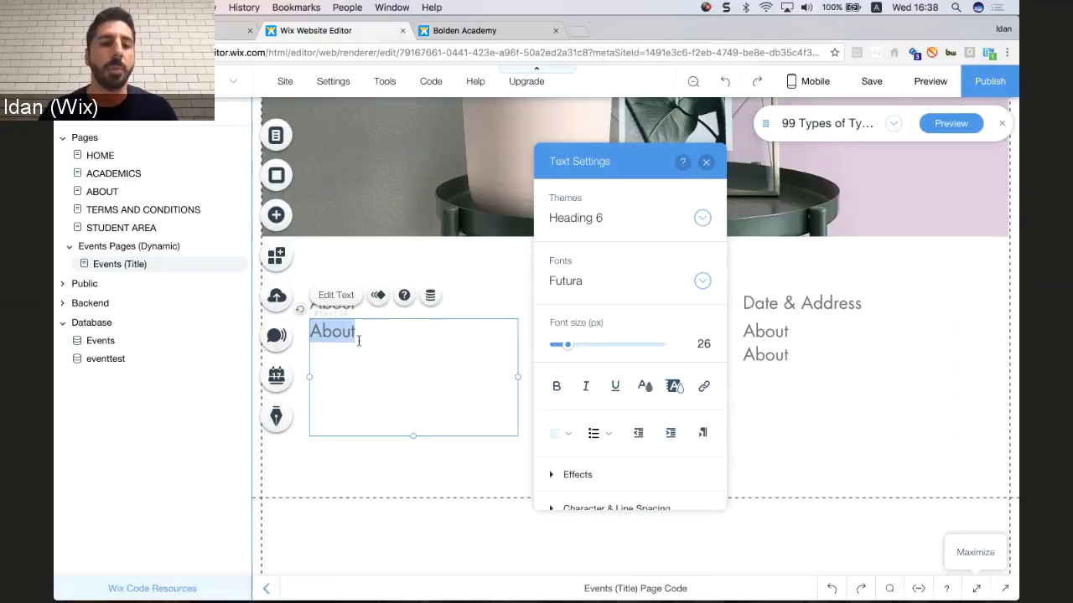
left_click(703, 283)
left_click(619, 163)
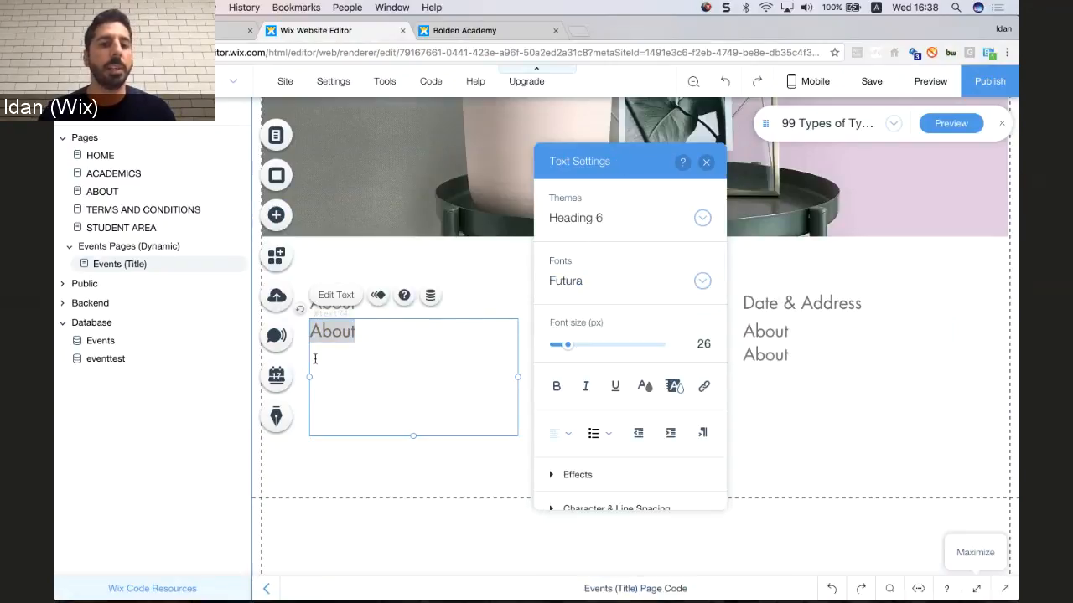
double_click(805, 334)
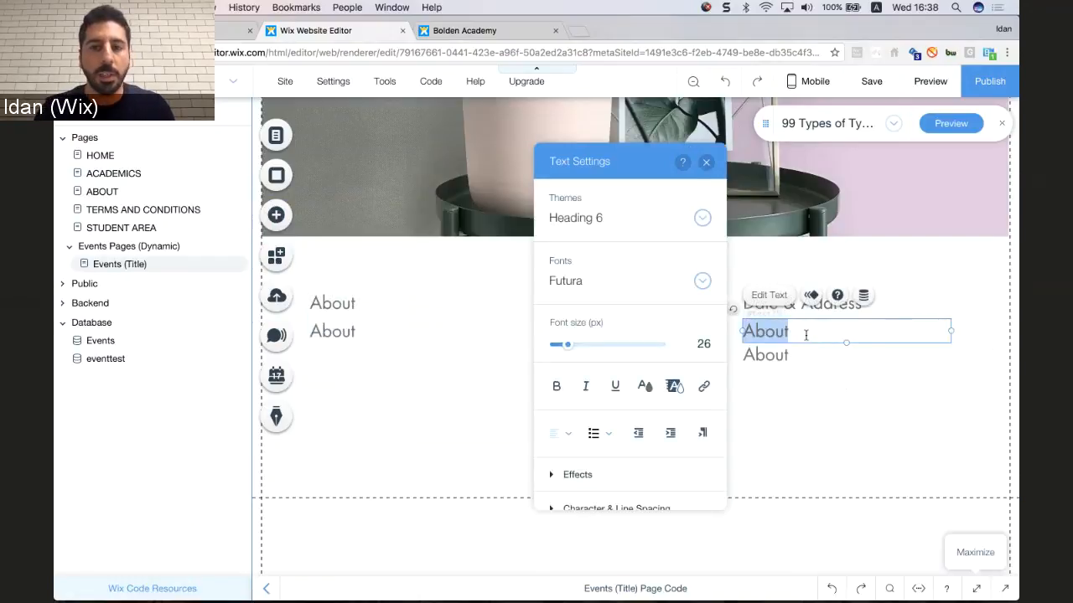
type("Date")
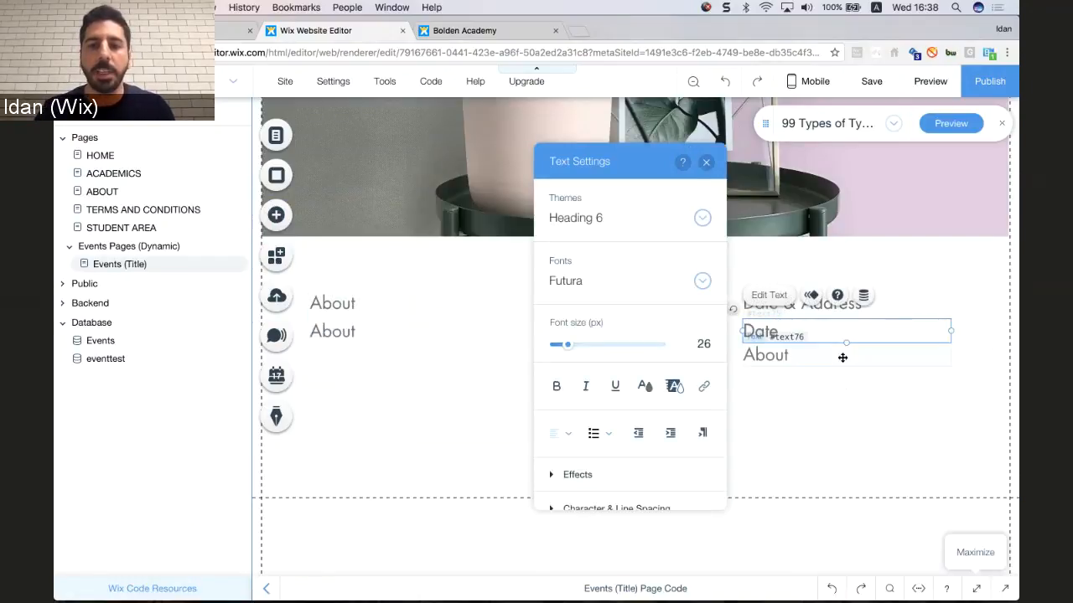
double_click(788, 358)
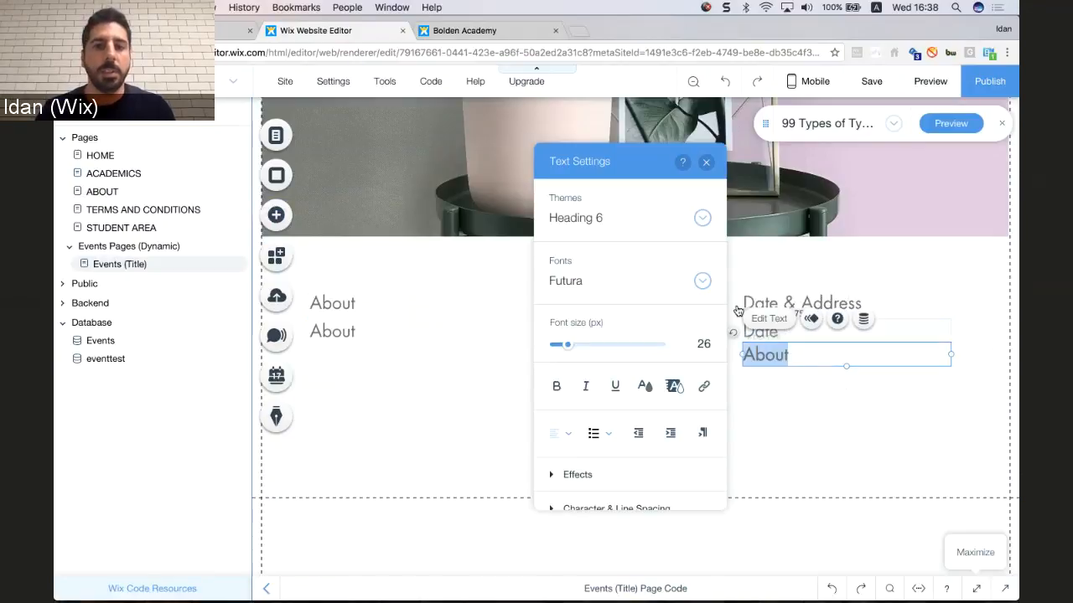
type("Address")
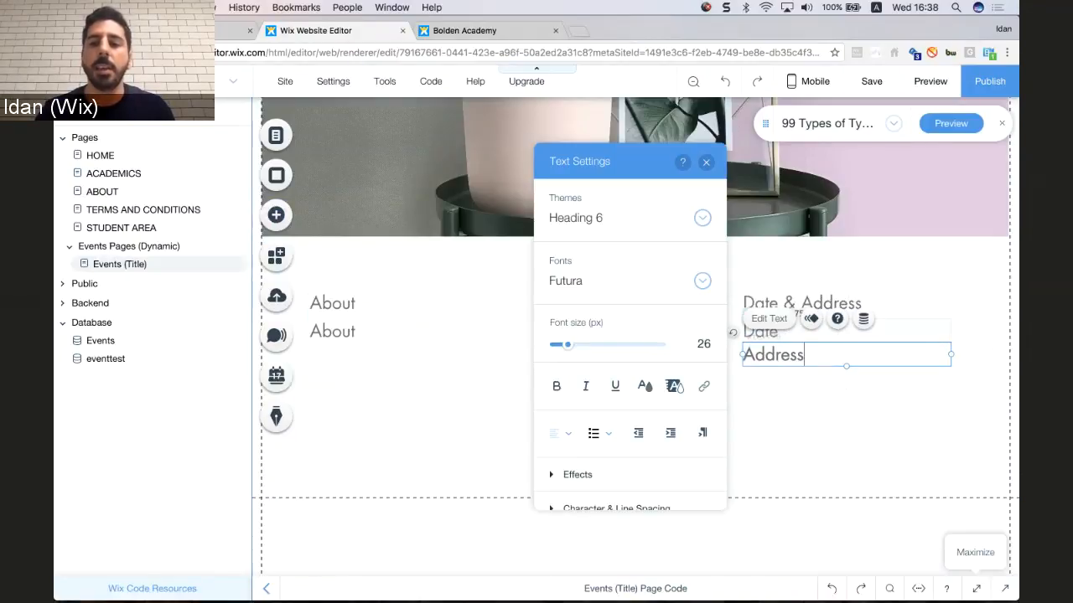
left_click(912, 383)
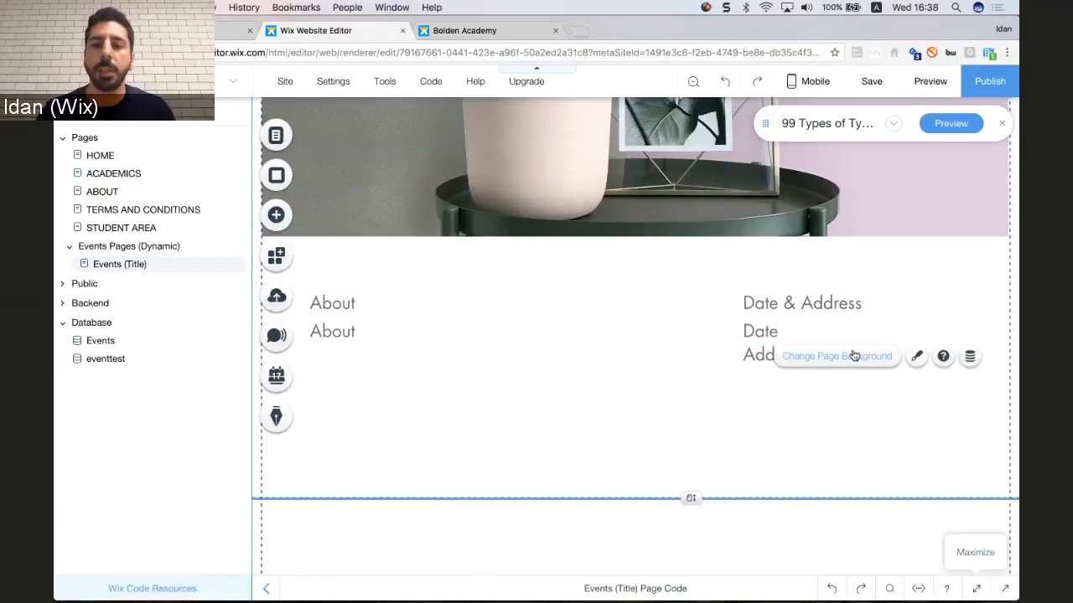
left_click(759, 325)
Set the Date text to Proxima Nova at 17 px.
left_click(781, 299)
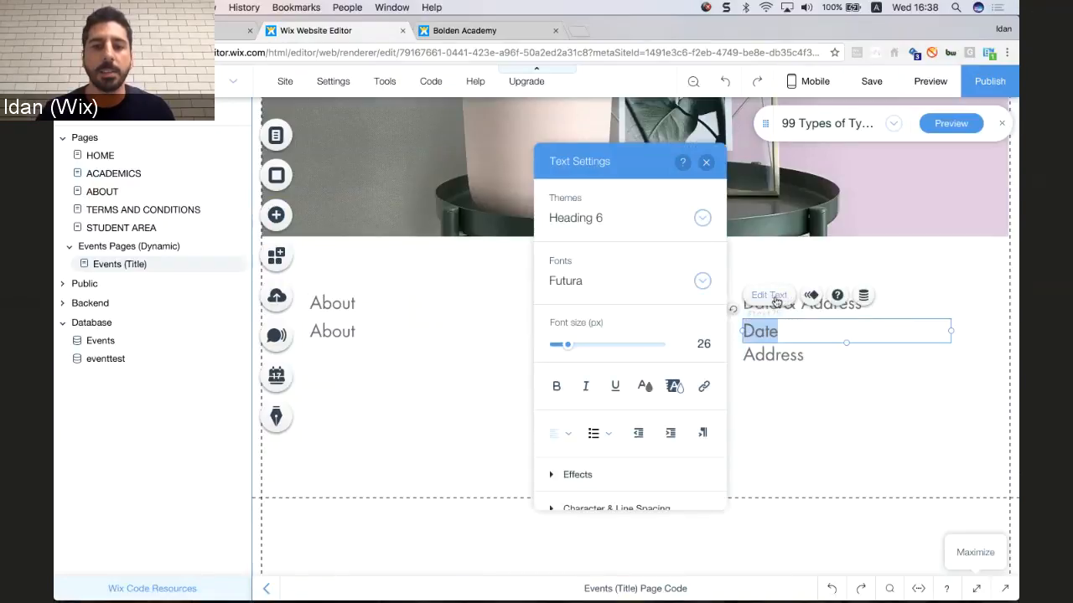
left_click(704, 282)
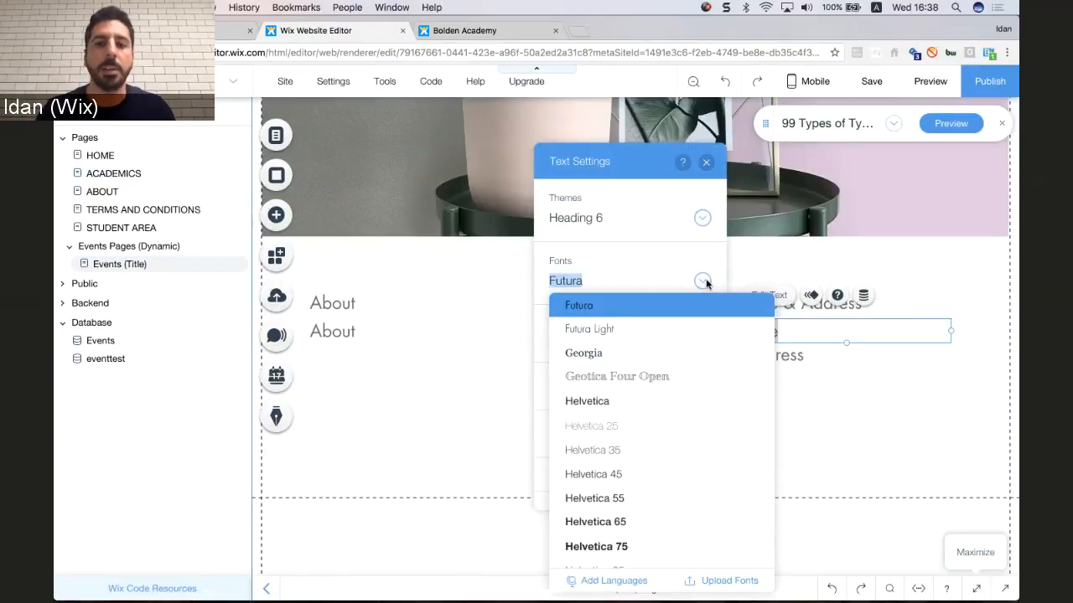
type("Proxima Nova")
left_click(652, 305)
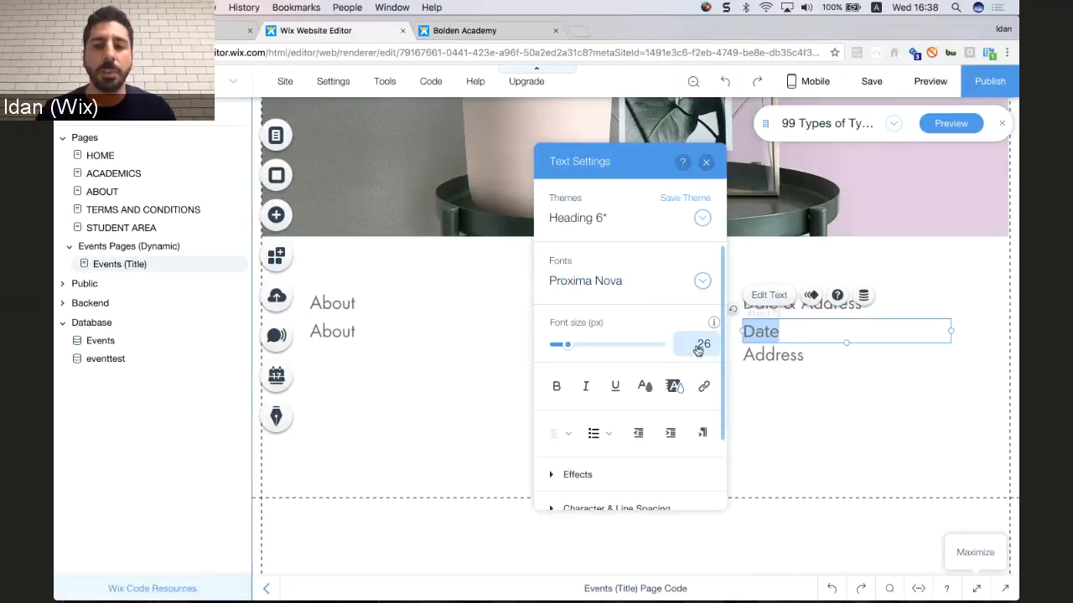
left_click(697, 347)
type("17")
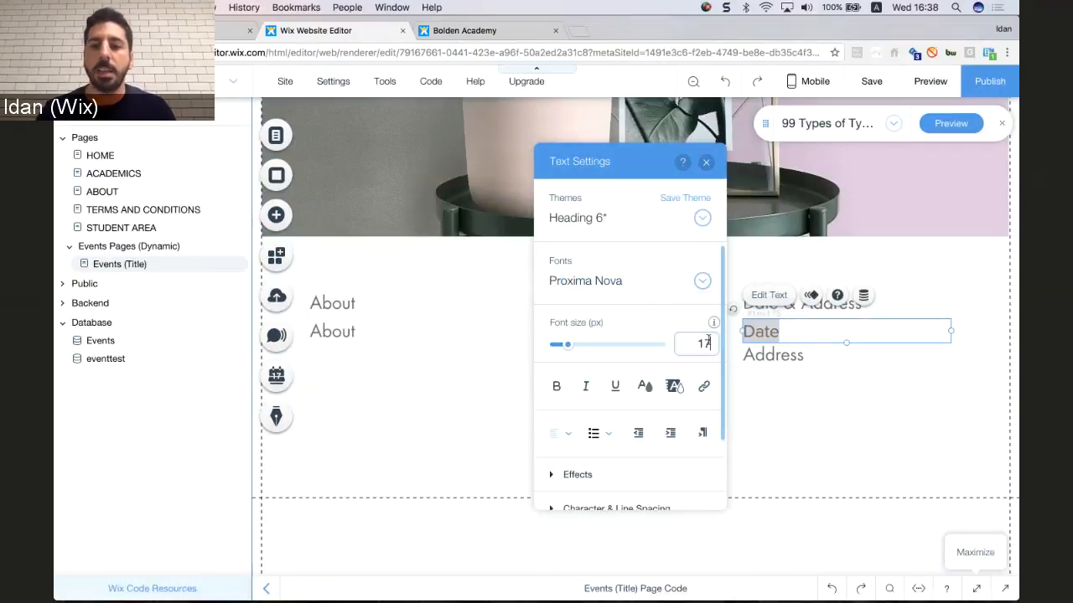
key("Return")
Set the Address text to Proxima Nova at 17 px.
left_click(780, 351)
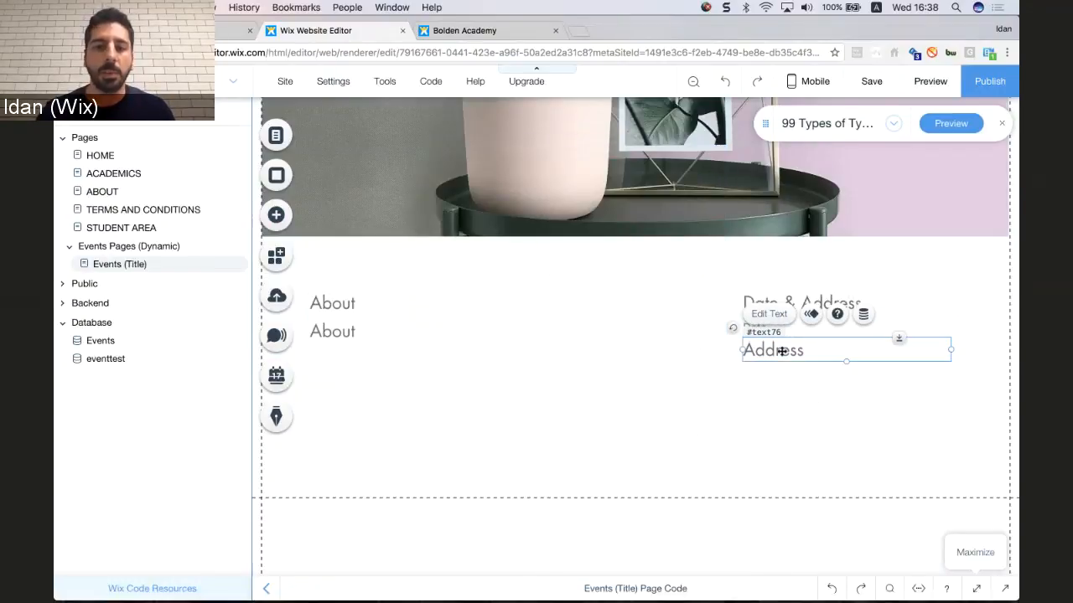
left_click(780, 319)
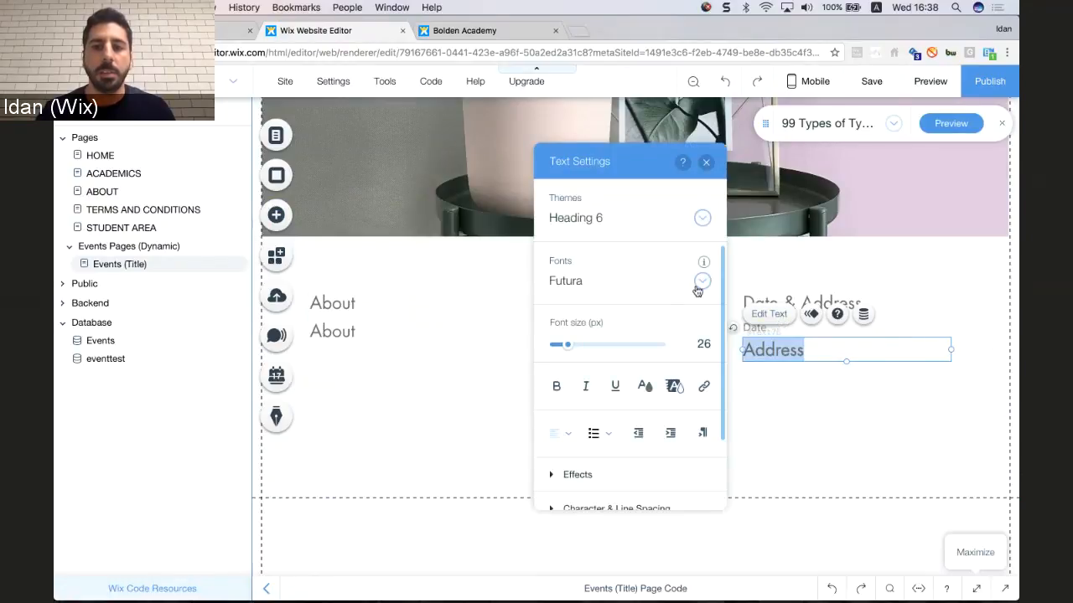
left_click(699, 282)
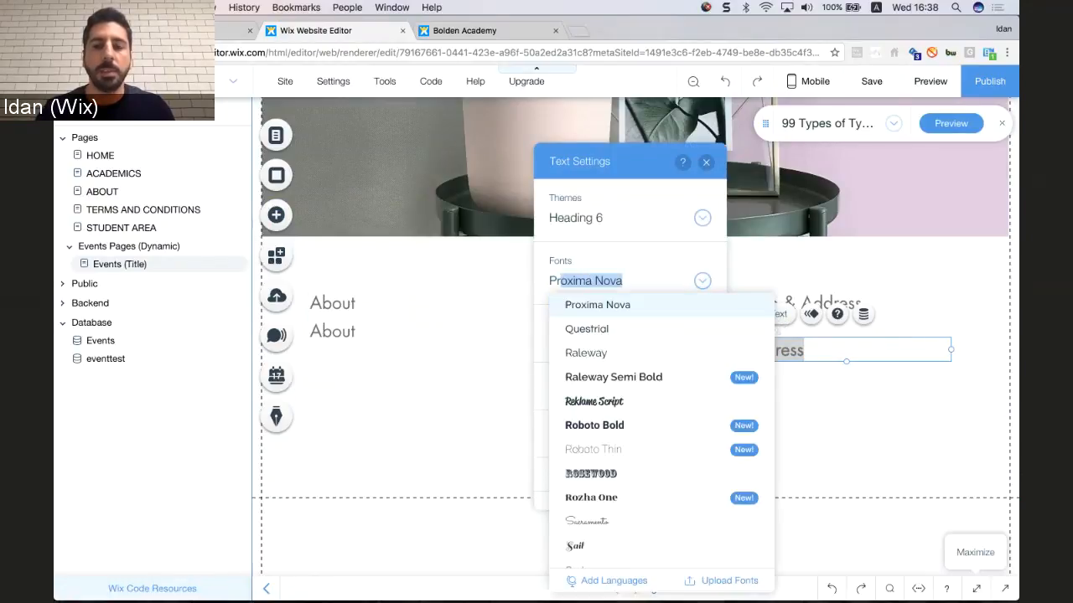
left_click(707, 311)
left_click(704, 343)
type("17")
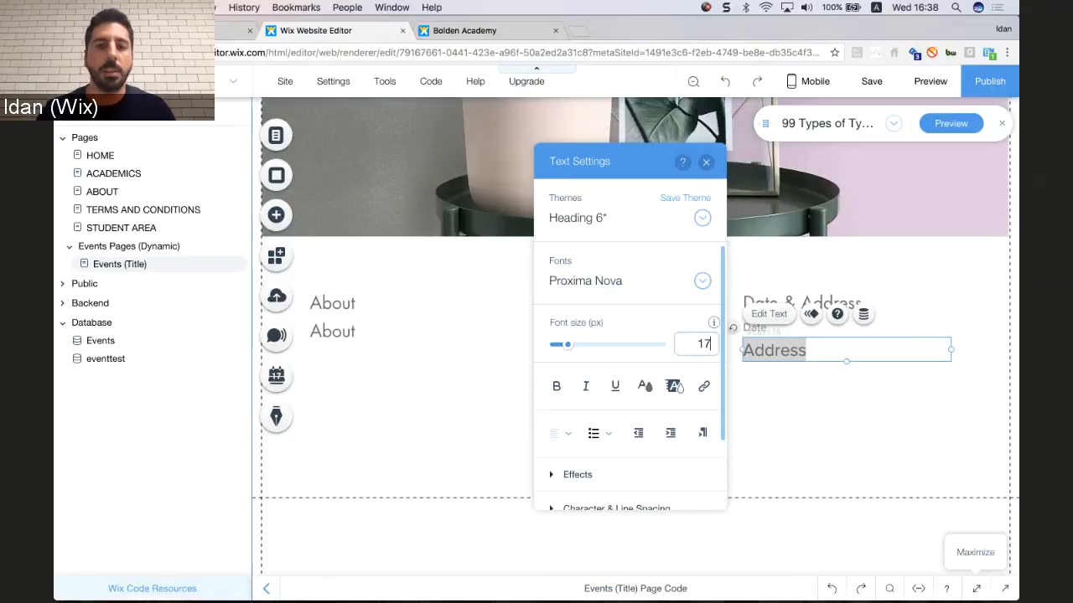
key("Return")
Set the About body text to Proxima Nova at 17 px.
left_click(360, 334)
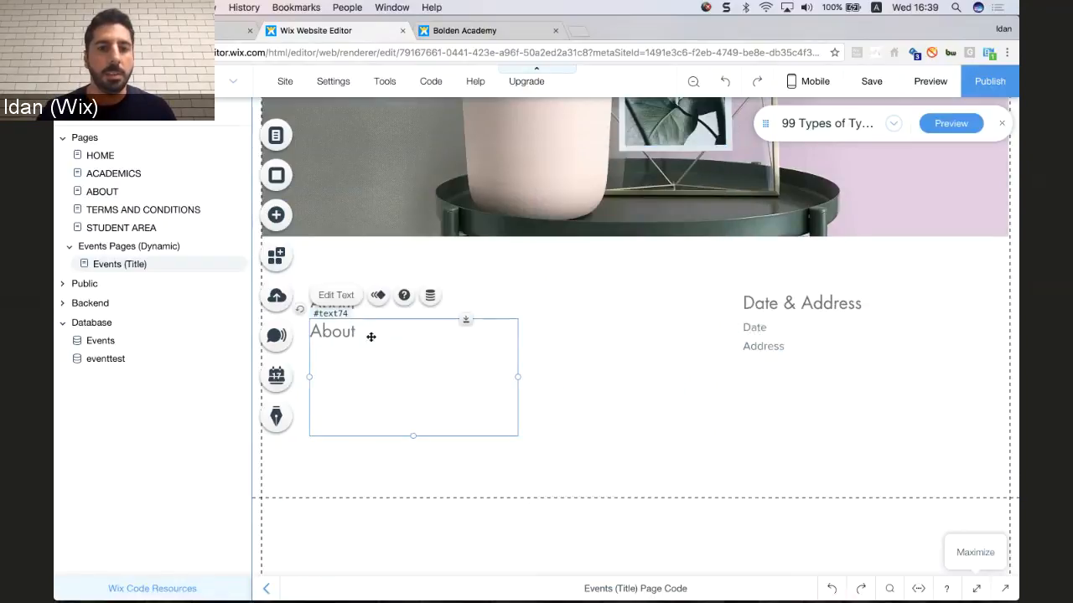
left_click(327, 297)
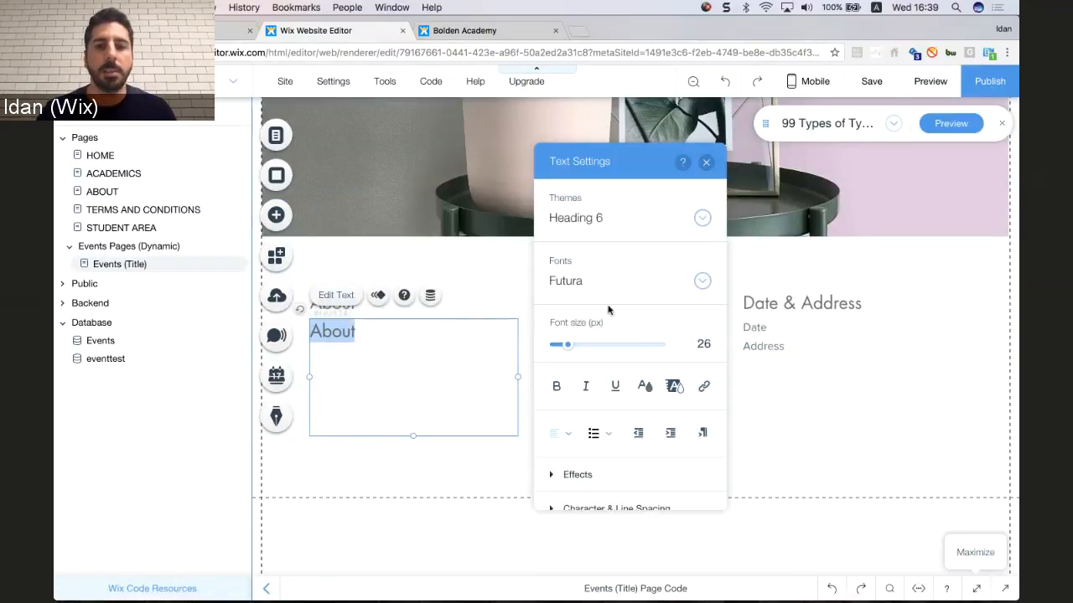
left_click(701, 282)
type("Ppr")
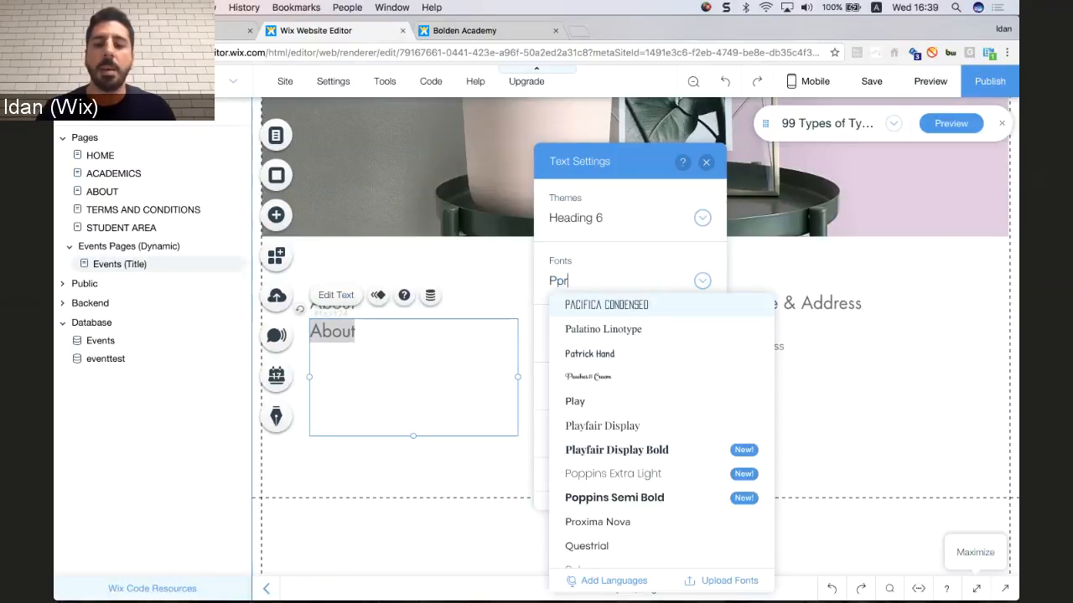
key("BackSpace")
key("BackSpace")
type("r")
left_click(695, 311)
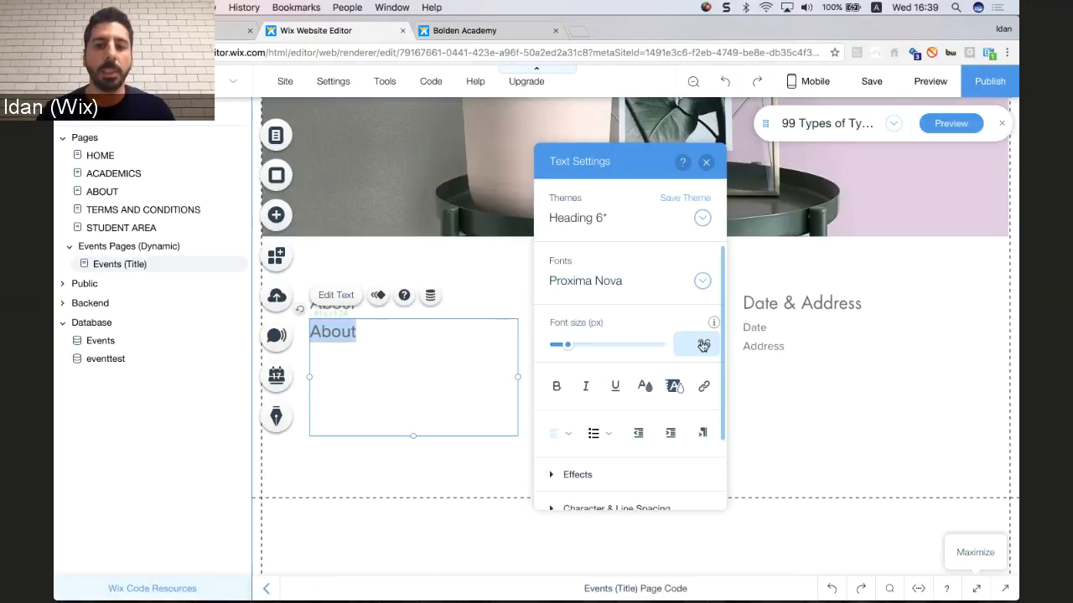
type("17")
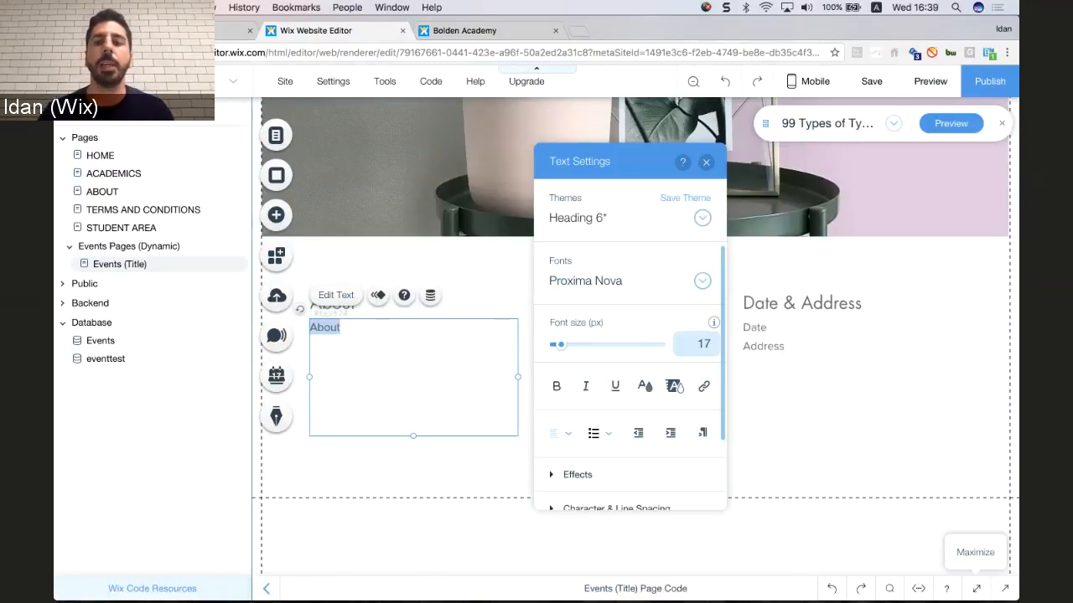
left_click(963, 439)
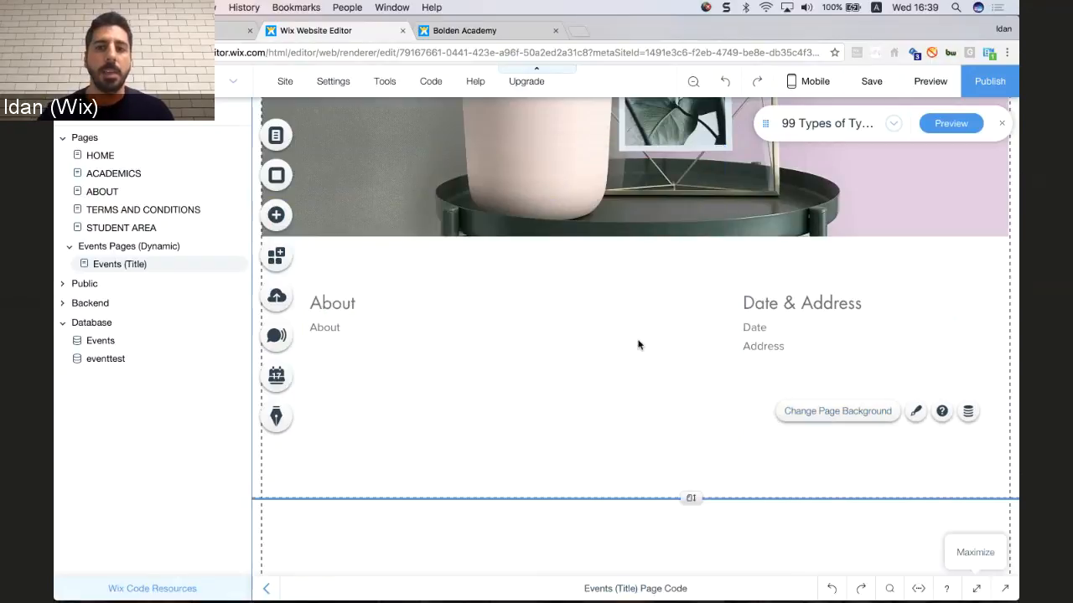
Shift the Event Title text left and connect it to the Title (Text) field.
scroll(637, 344, "up", 5)
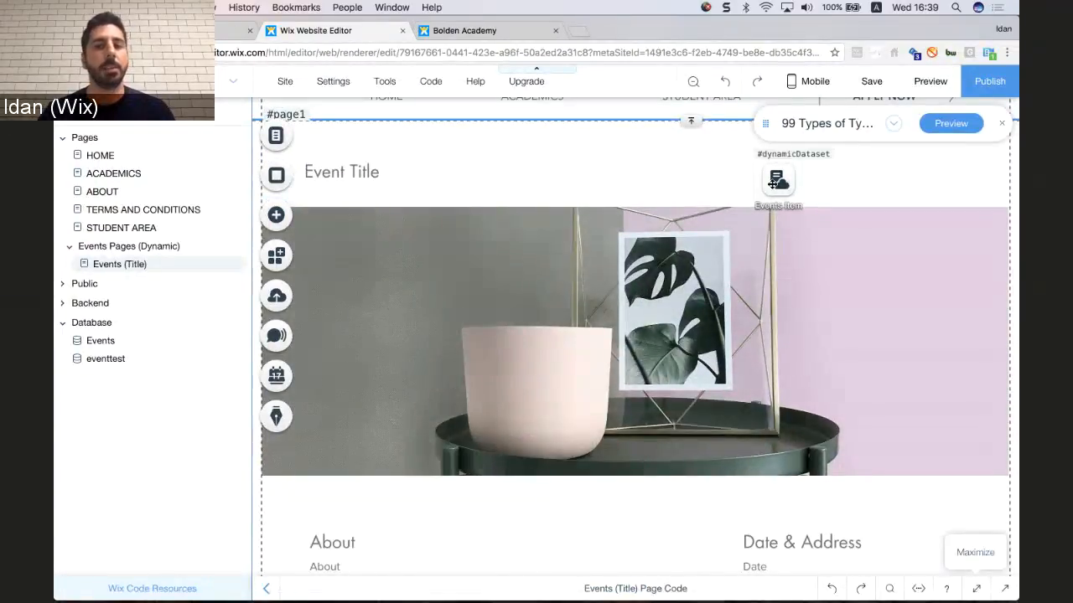
left_click(404, 173)
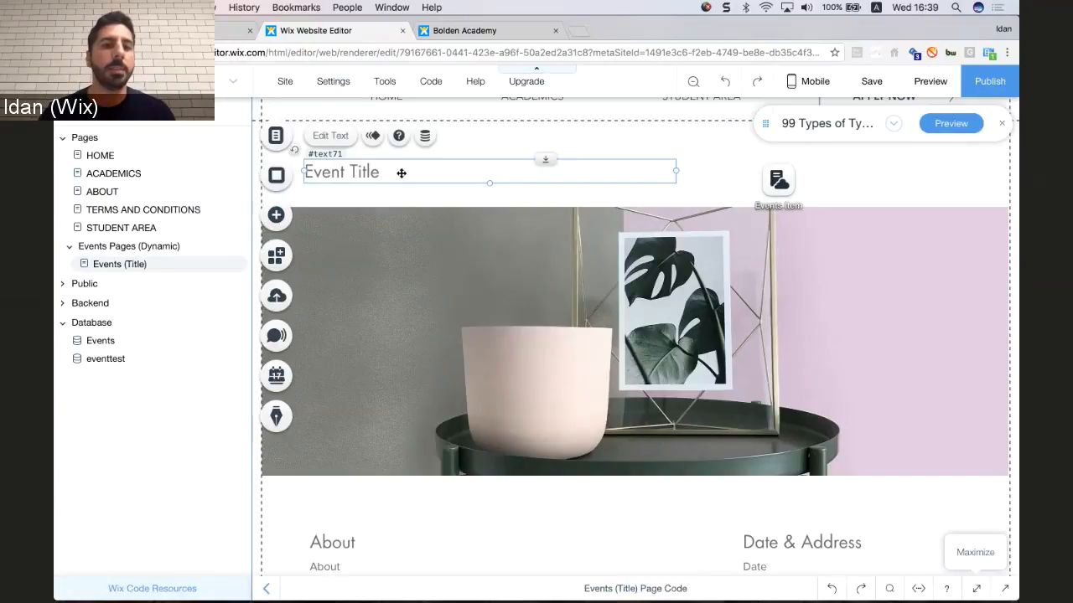
left_click_drag(400, 172, 359, 173)
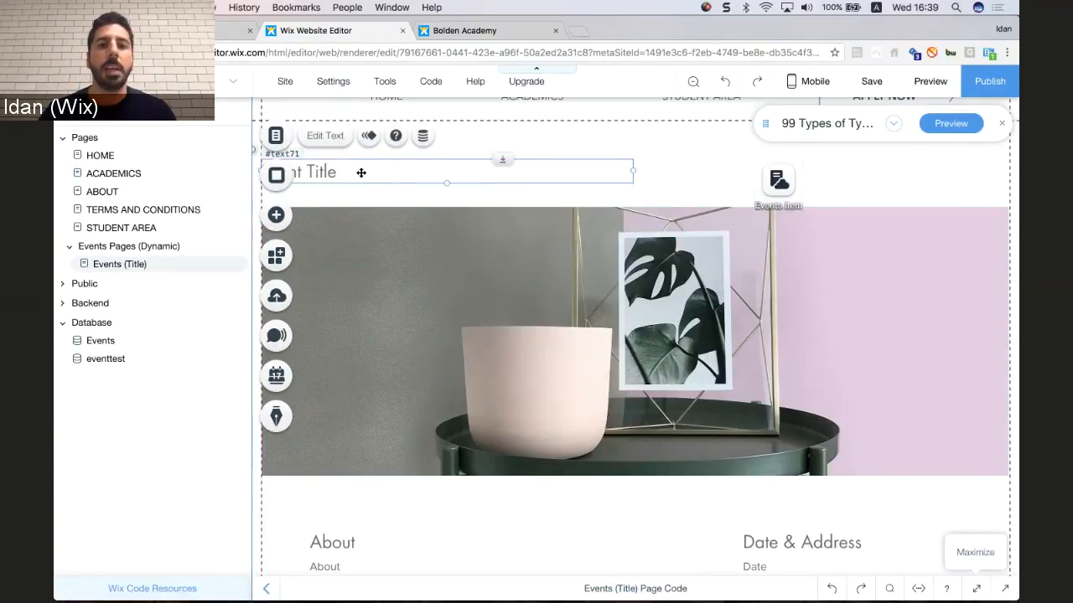
left_click(423, 142)
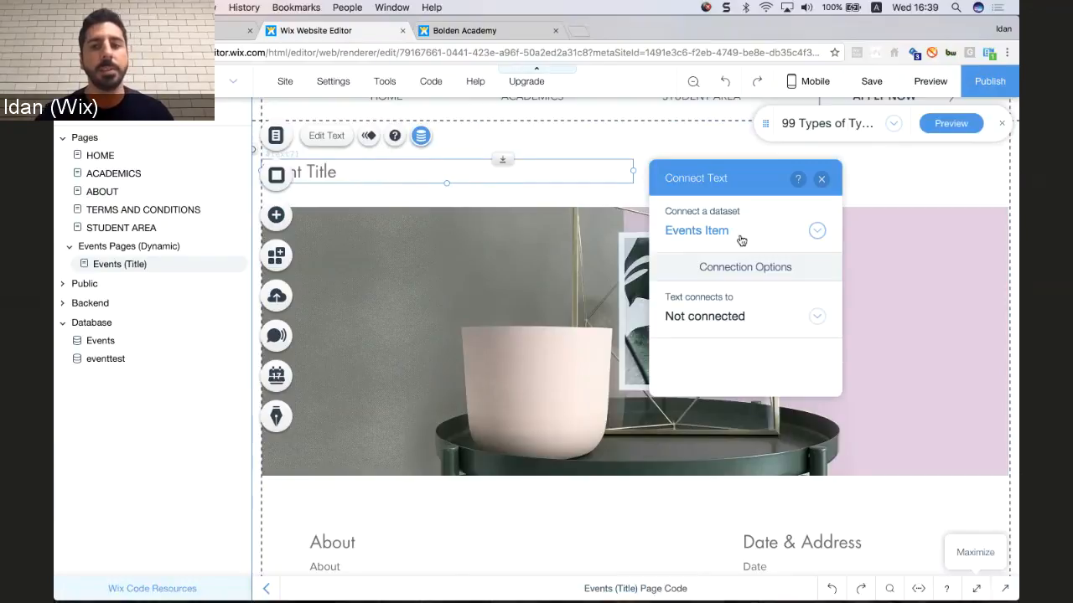
left_click(765, 323)
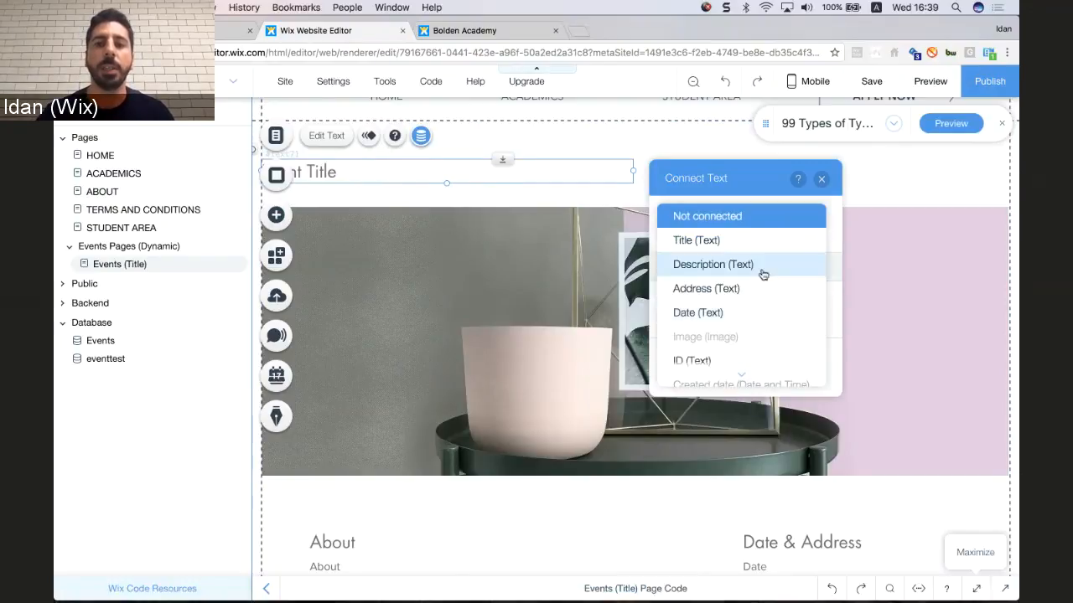
left_click(752, 242)
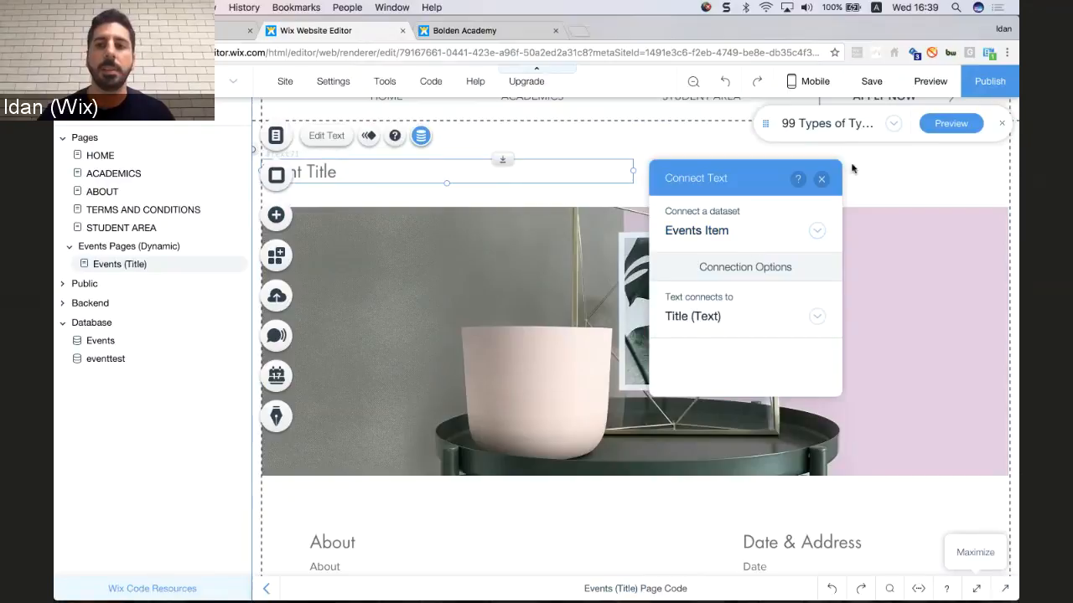
left_click(821, 178)
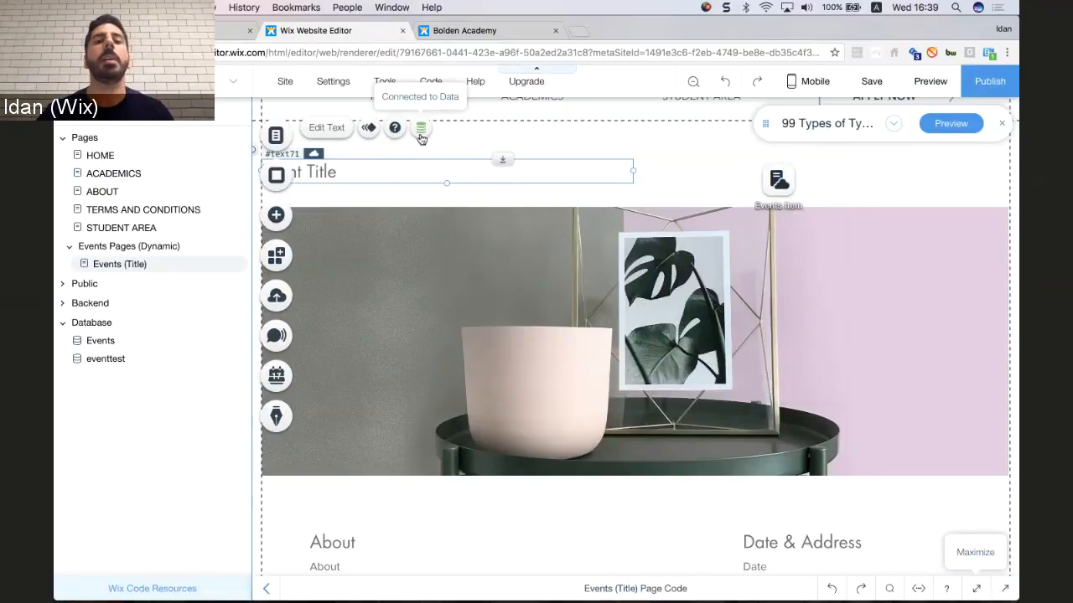
Connect the event's main image source to the Image (Image) field.
left_click(534, 285)
left_click(576, 183)
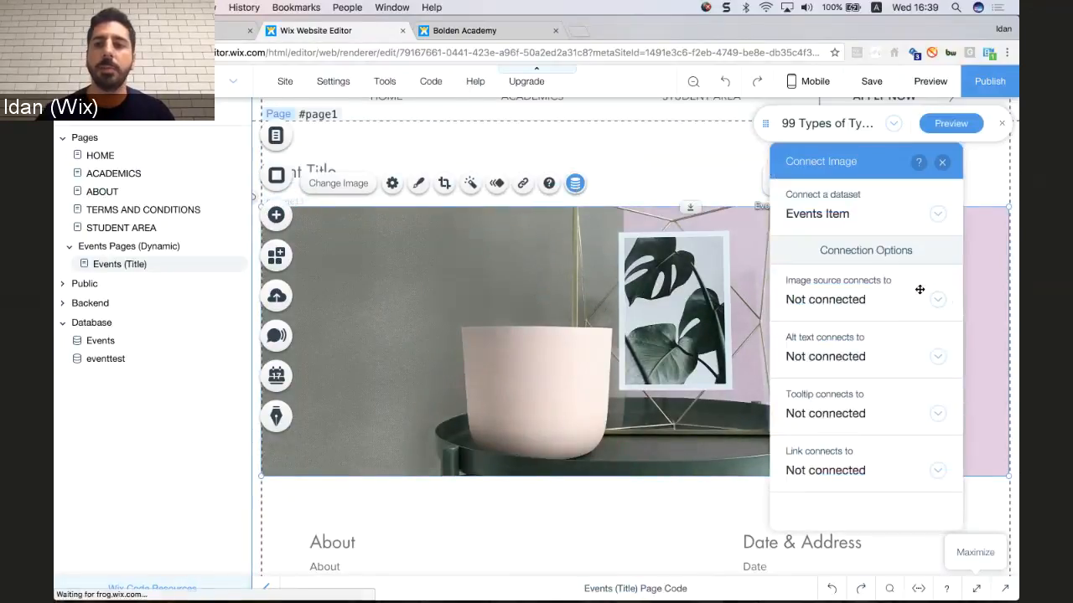
left_click(888, 303)
left_click(858, 425)
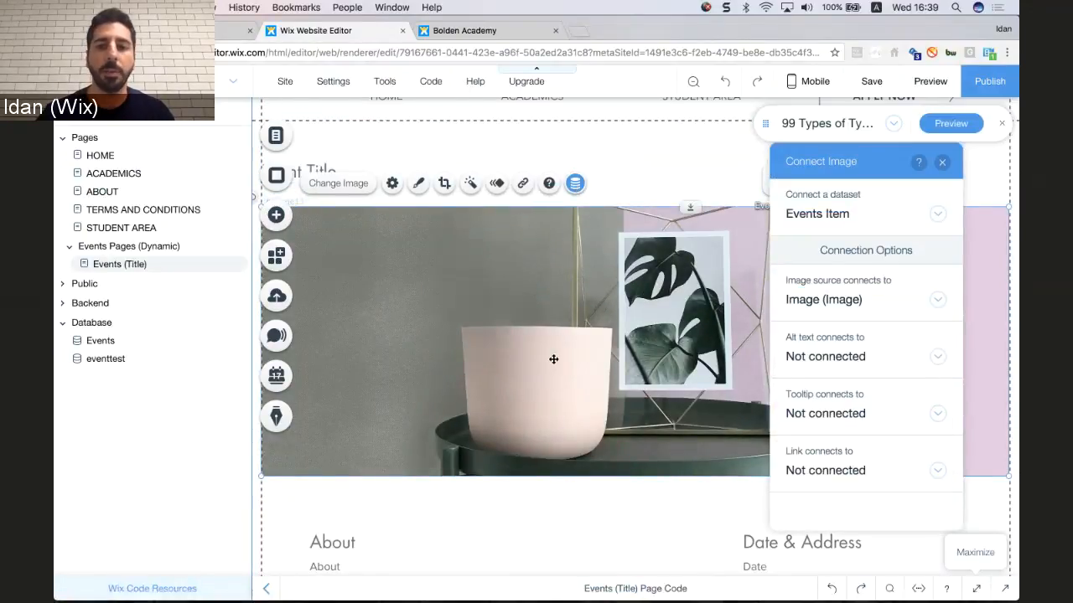
scroll(553, 360, "down", 3)
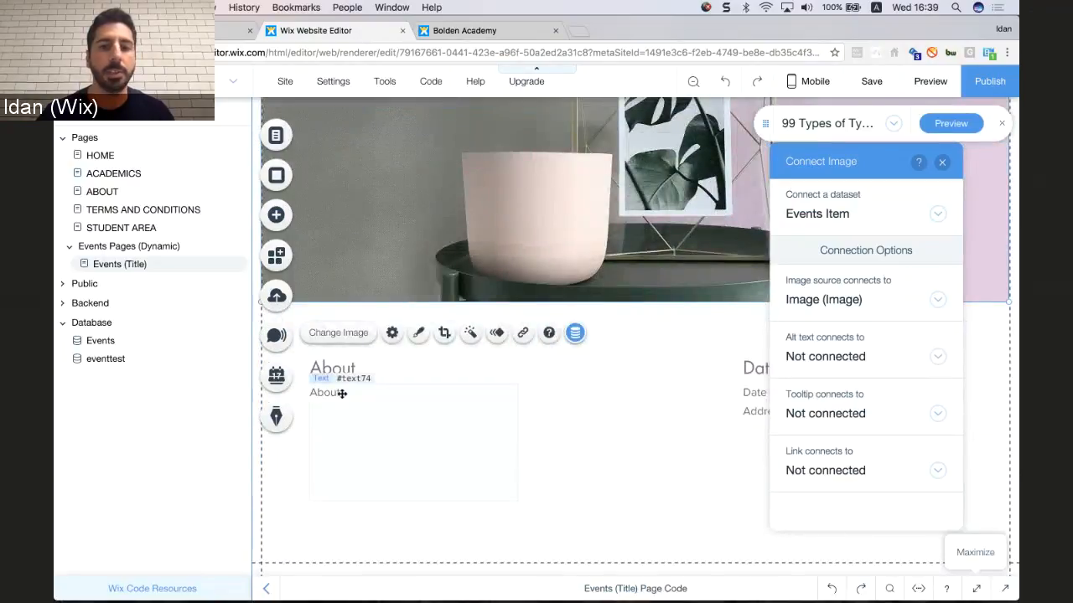
left_click(409, 394)
Link the About text to the Description field and the Date text to the Date field.
left_click(430, 360)
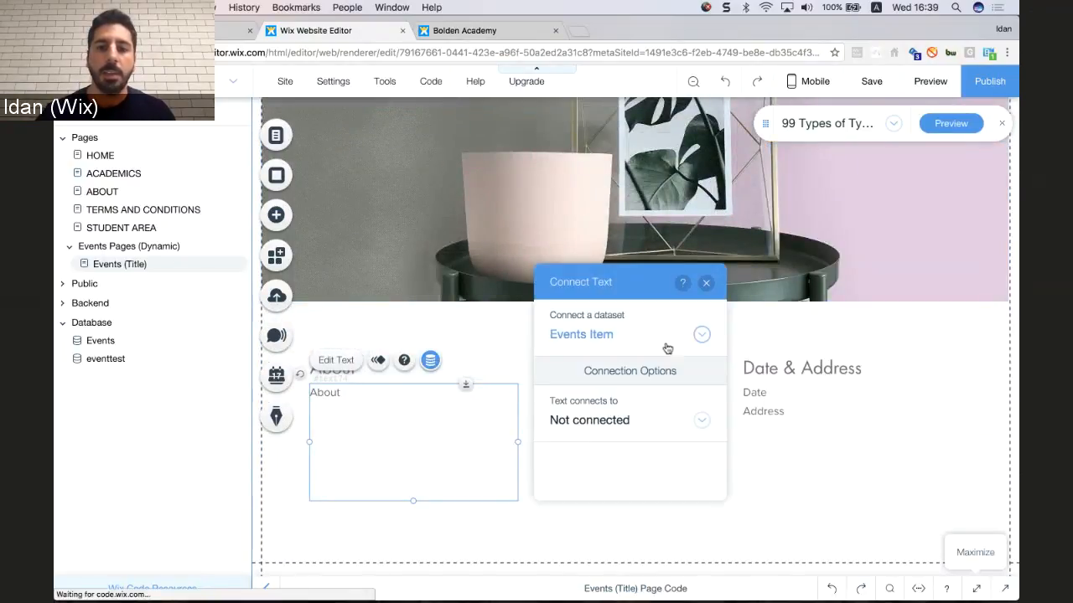
left_click(634, 420)
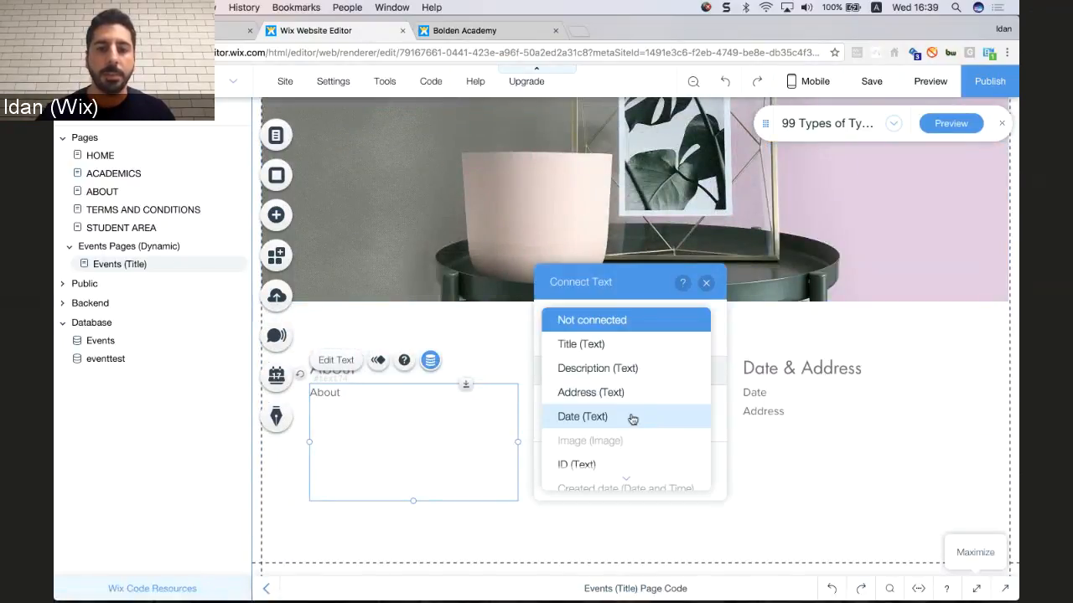
left_click(623, 370)
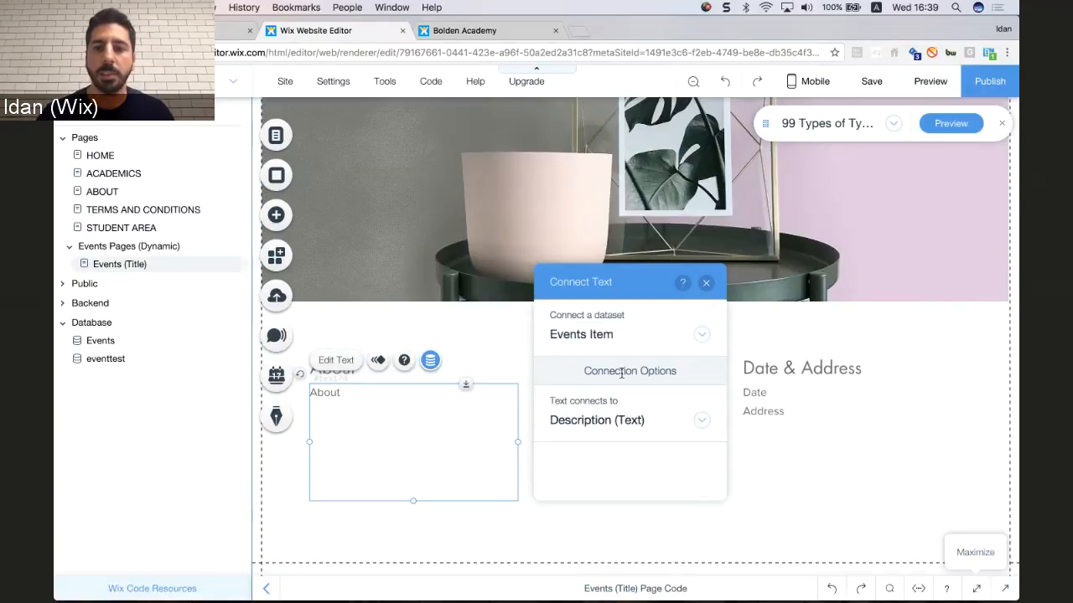
left_click(775, 393)
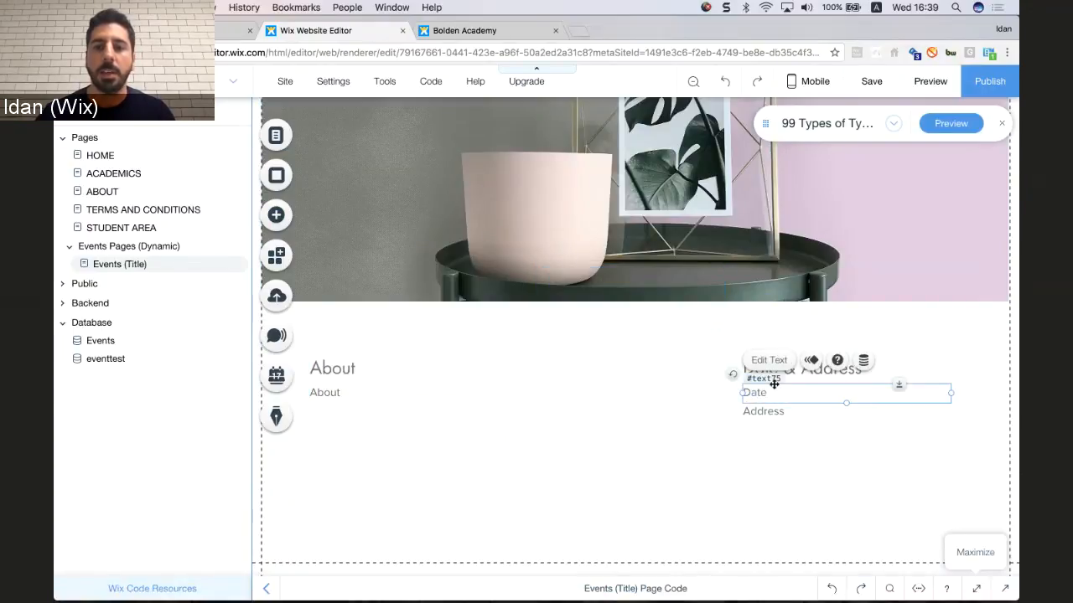
left_click(862, 370)
left_click(588, 317)
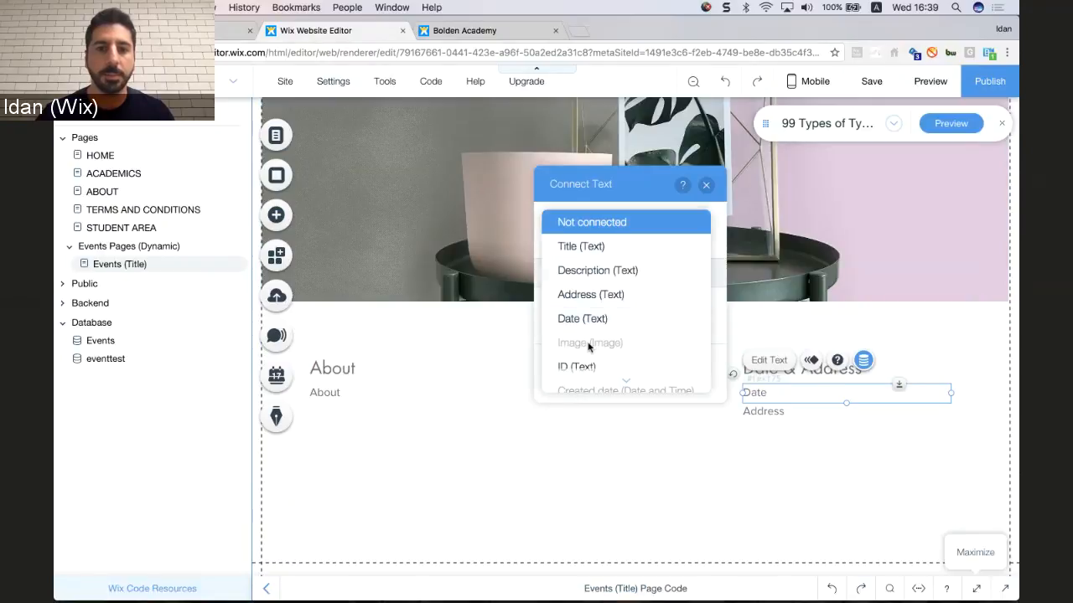
left_click(585, 320)
Link the Address text to Events Item's Address field and widen the About box rightward.
left_click(768, 412)
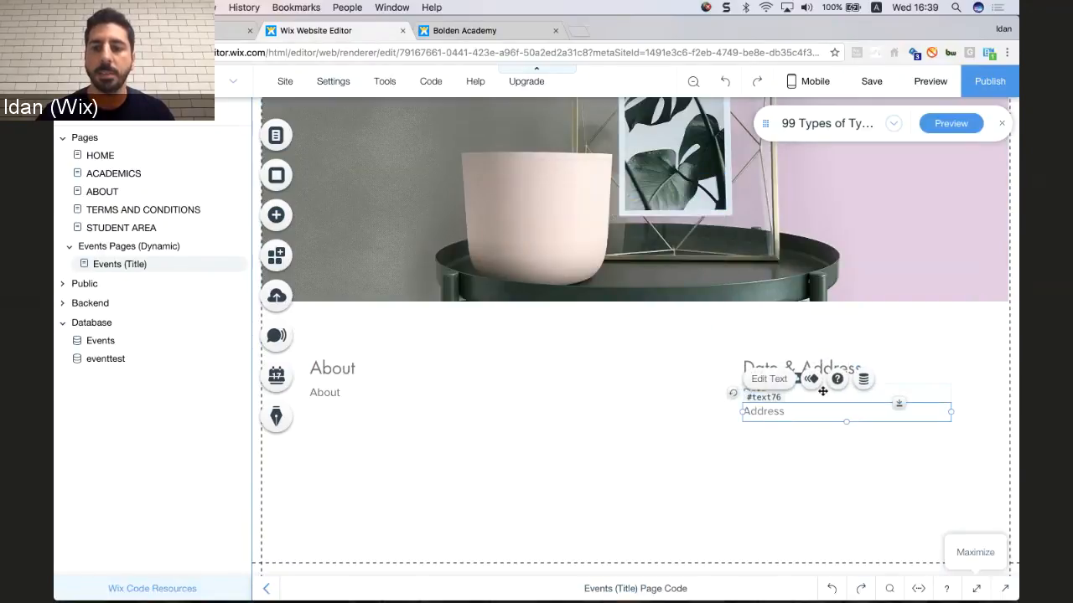
left_click(863, 379)
left_click(609, 265)
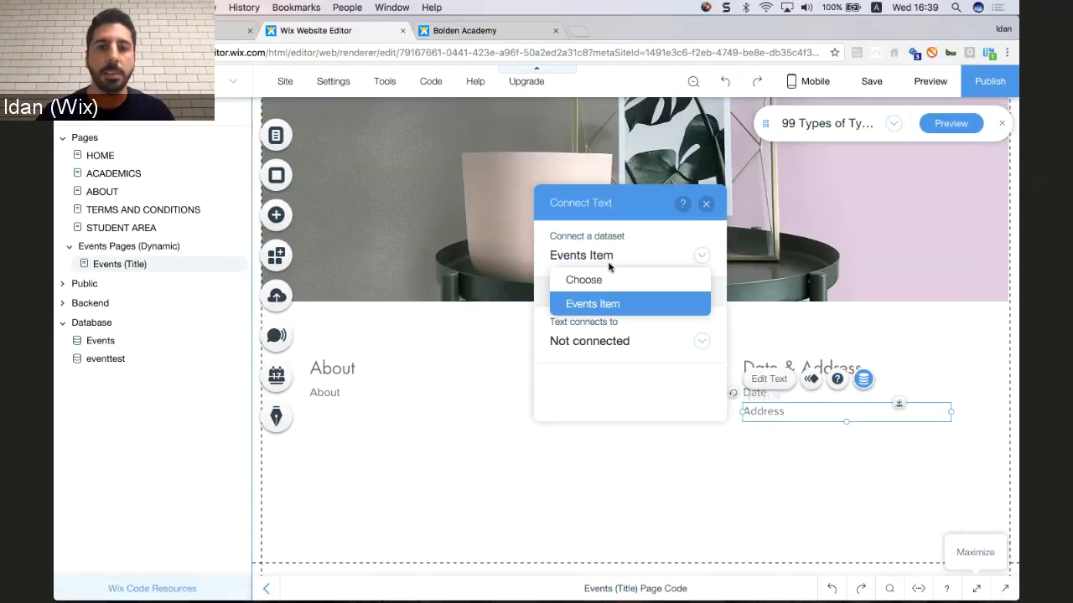
left_click(605, 343)
left_click(602, 343)
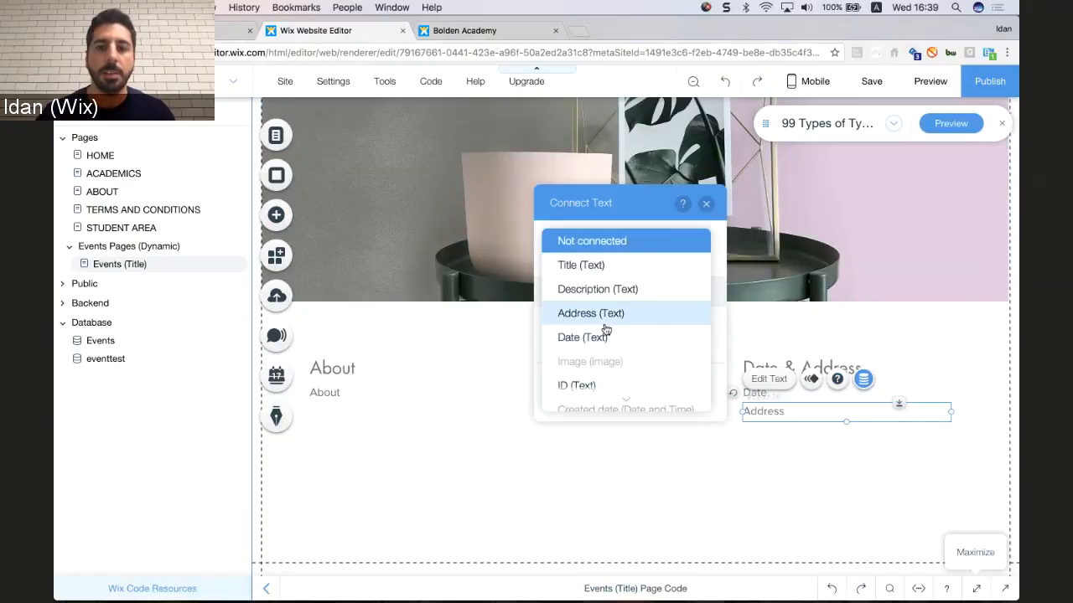
left_click(605, 317)
left_click(495, 404)
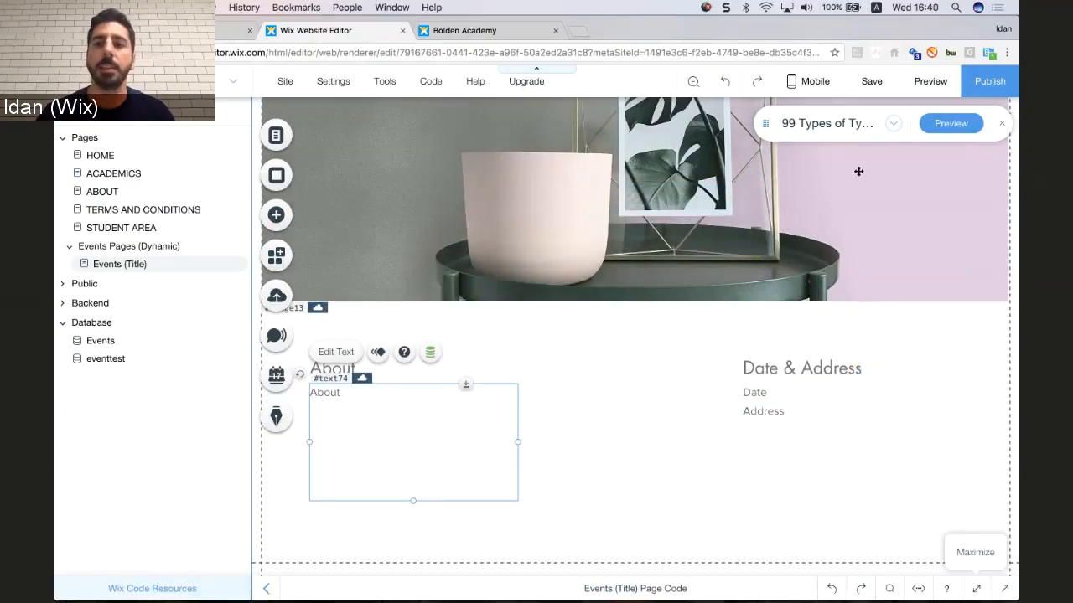
left_click_drag(517, 441, 578, 442)
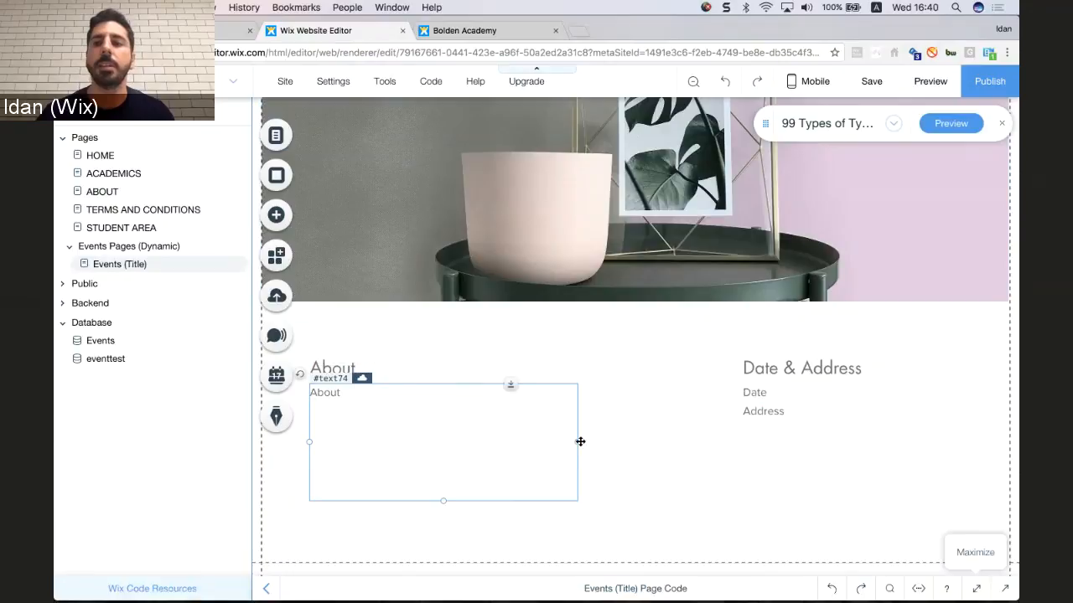
left_click(946, 129)
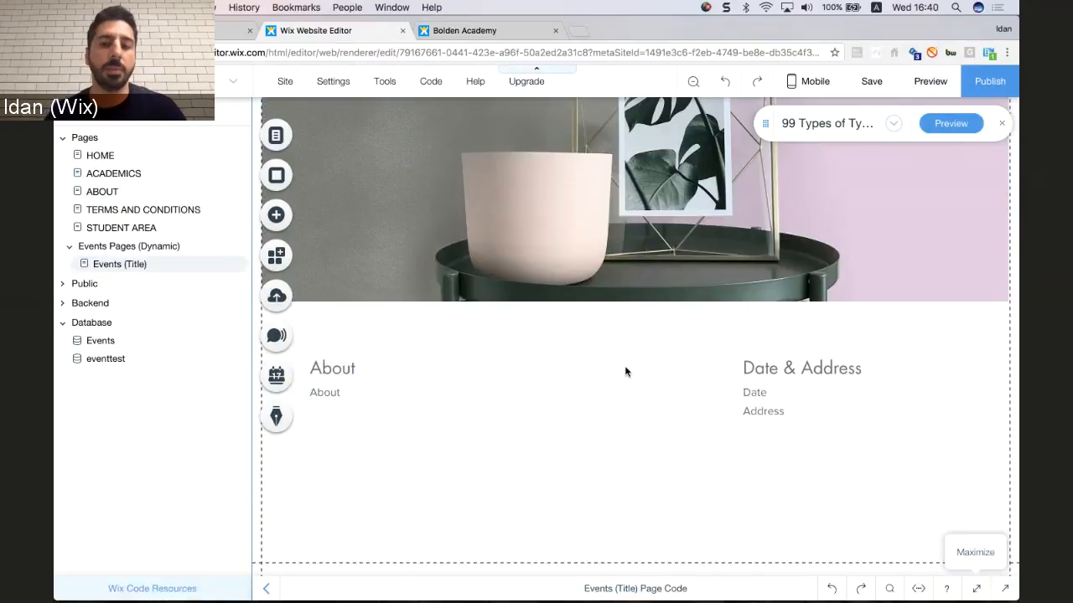
Preview the event page across two events, ending on A Classic Twist - Reinvention, then return to editing.
scroll(627, 371, "up", 3)
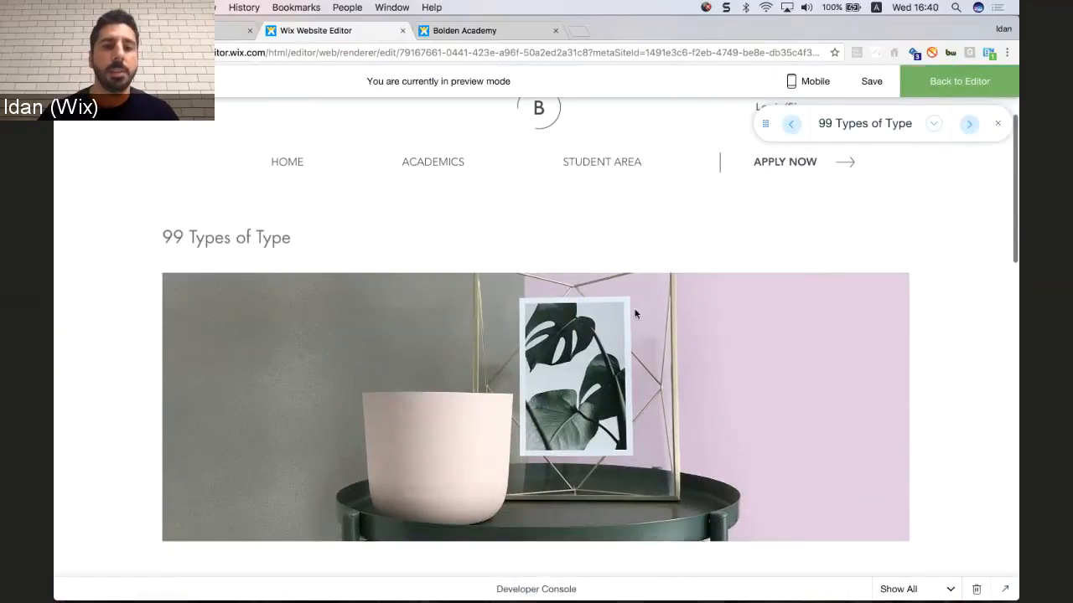
scroll(634, 314, "down", 4)
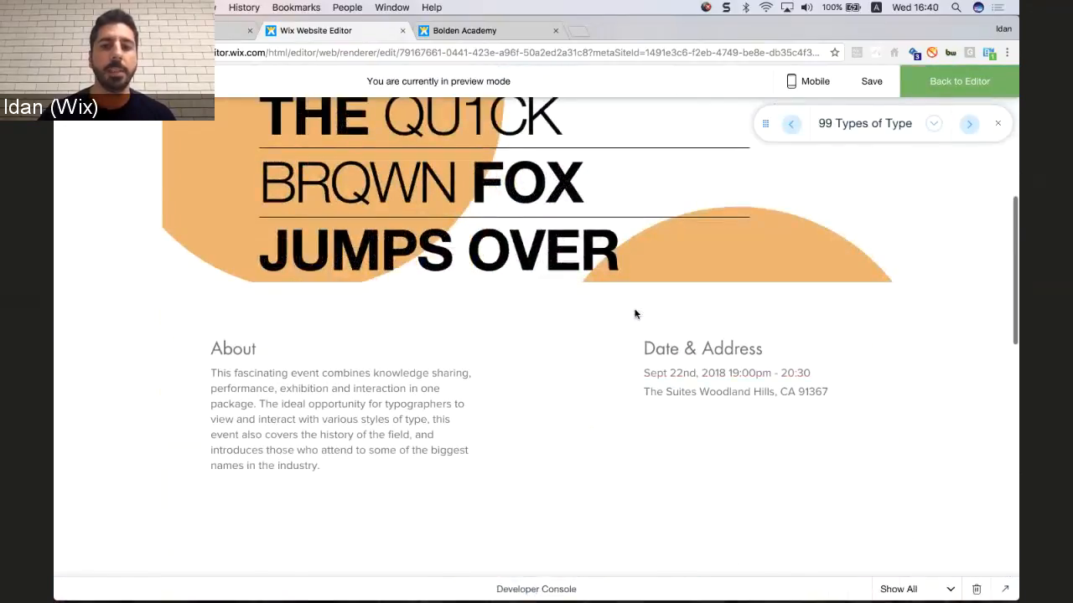
scroll(635, 313, "up", 2)
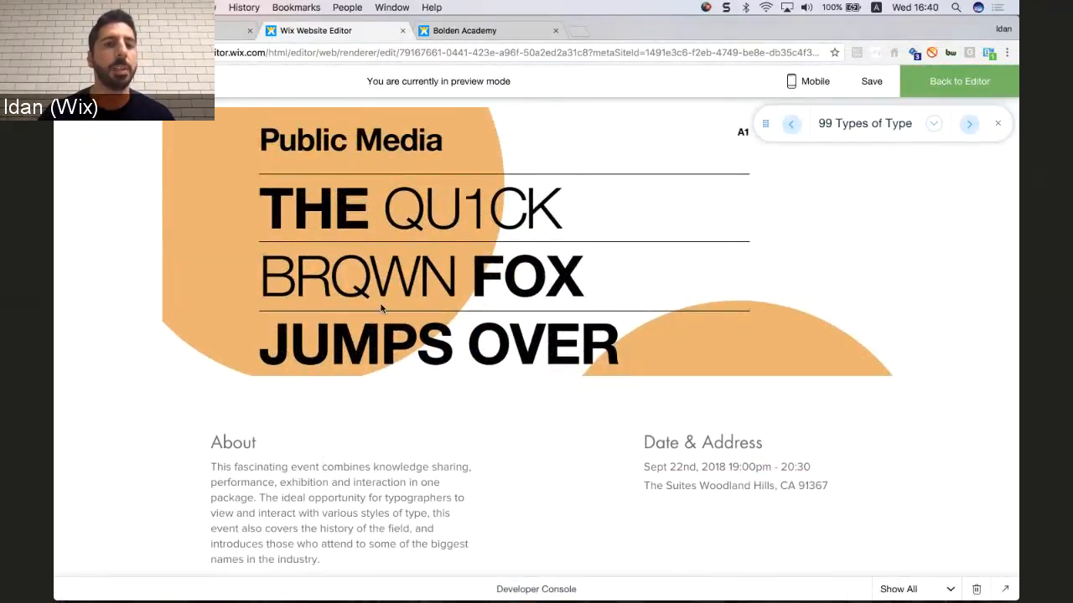
scroll(381, 308, "up", 1)
left_click(969, 125)
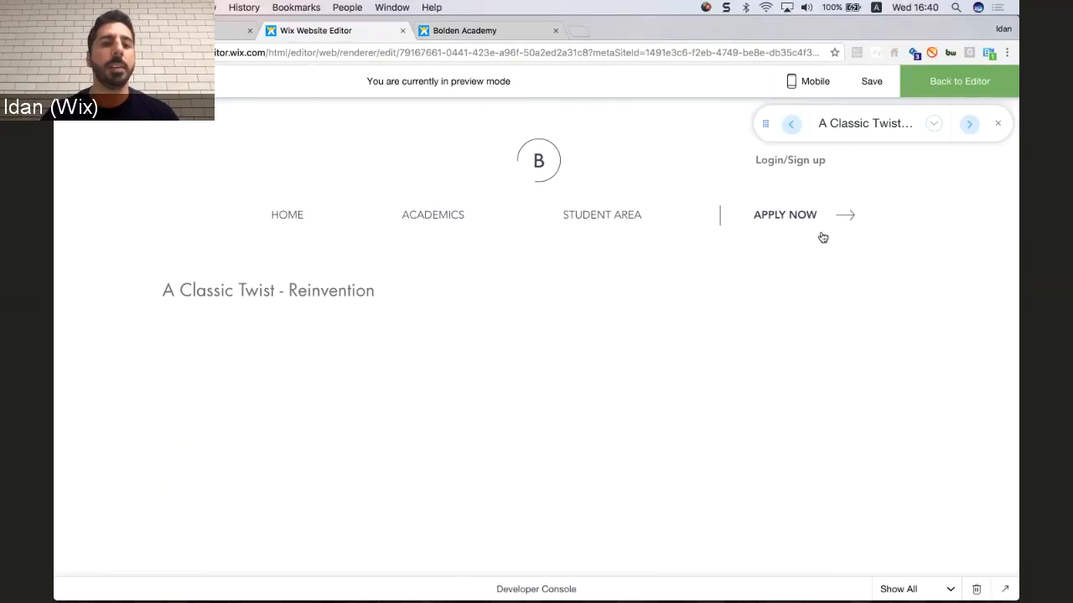
scroll(757, 280, "down", 3)
scroll(756, 281, "down", 5)
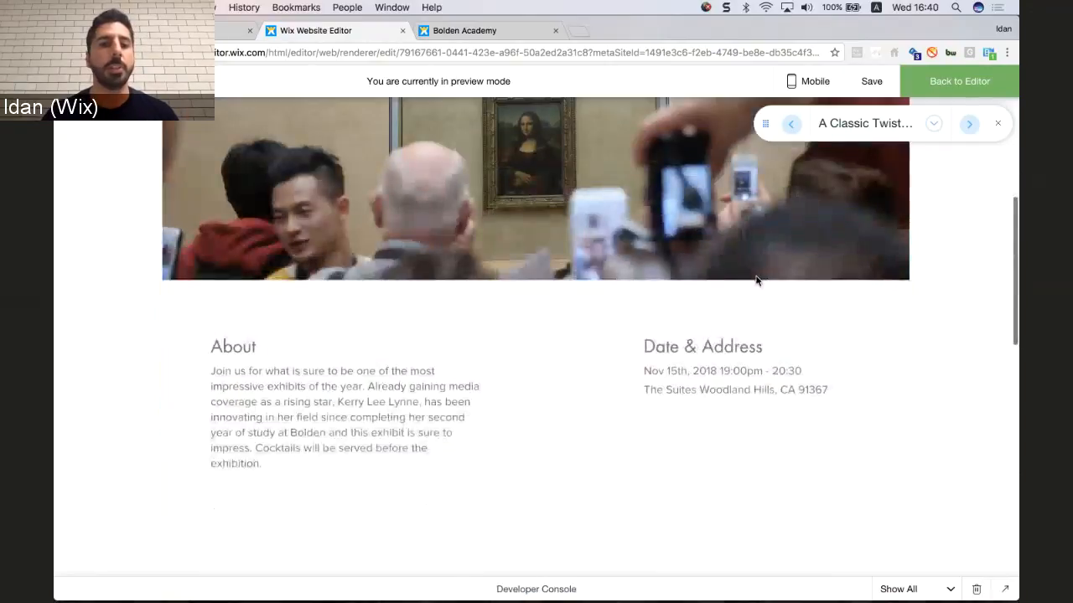
scroll(756, 281, "up", 4)
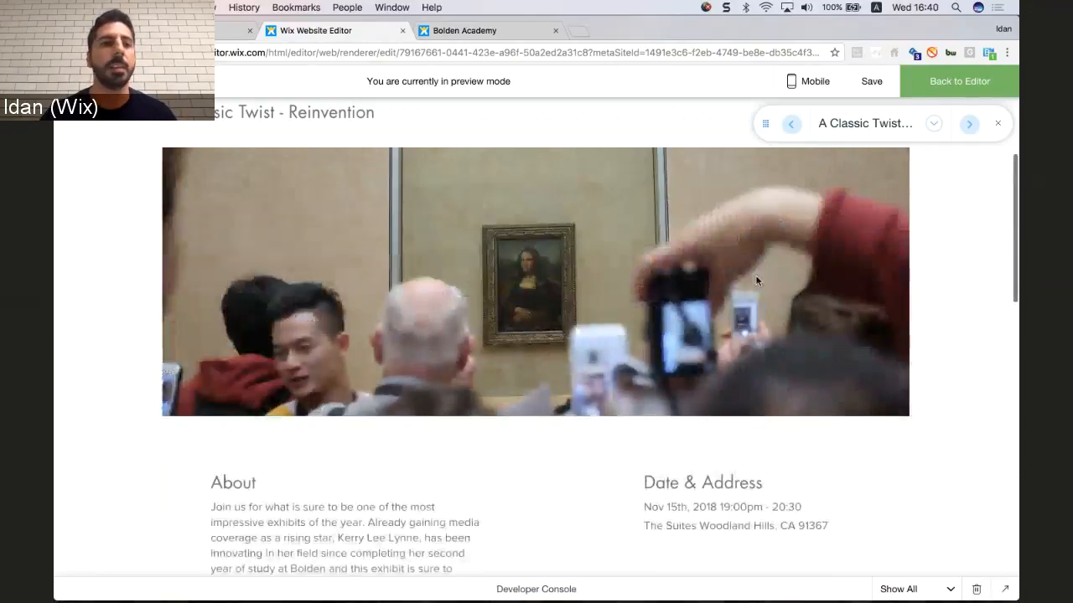
scroll(758, 285, "up", 3)
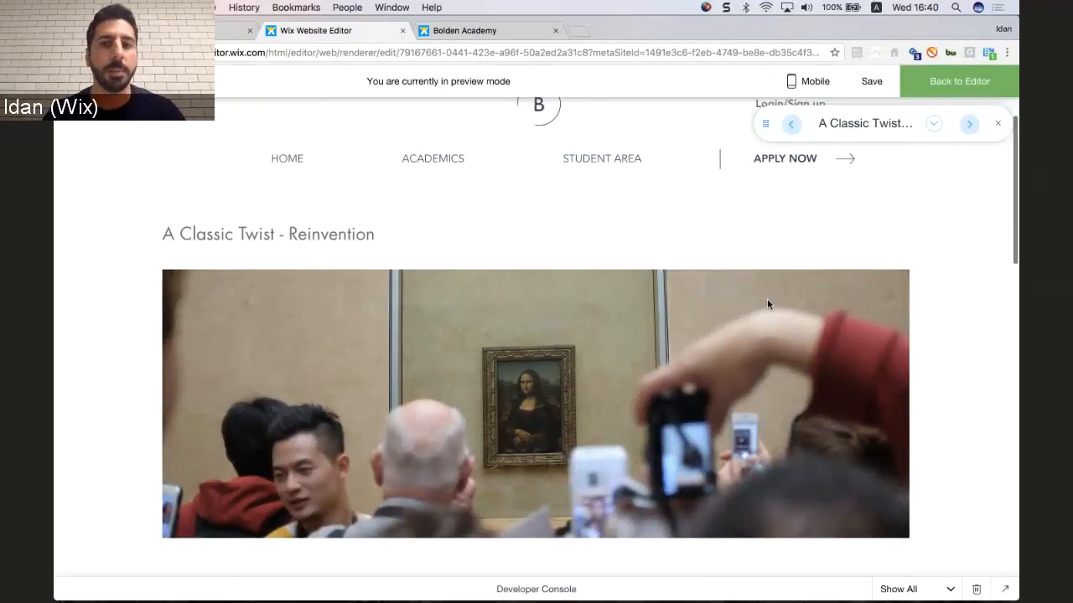
left_click(964, 83)
scroll(502, 201, "down", 5)
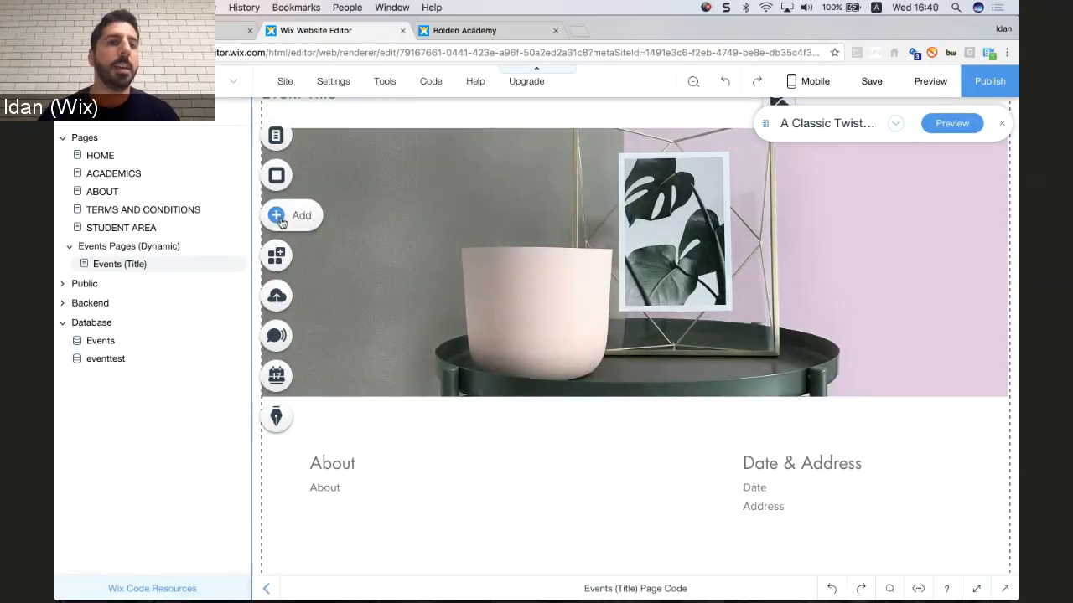
Add a blank page called EVENTS to the Site Menu in Menus & Pages.
left_click(275, 136)
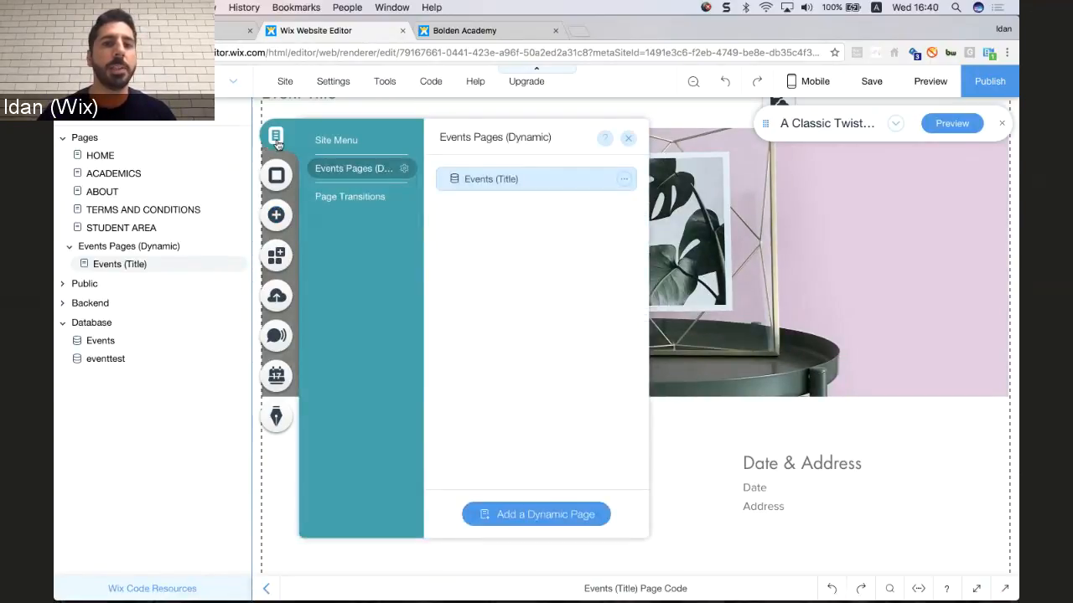
left_click(366, 143)
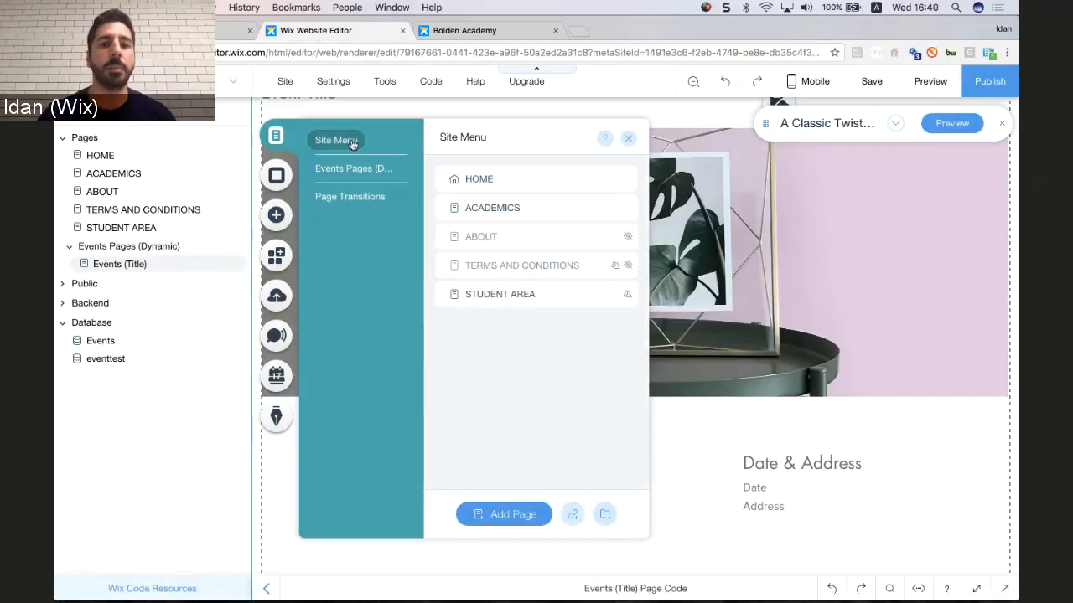
left_click(507, 514)
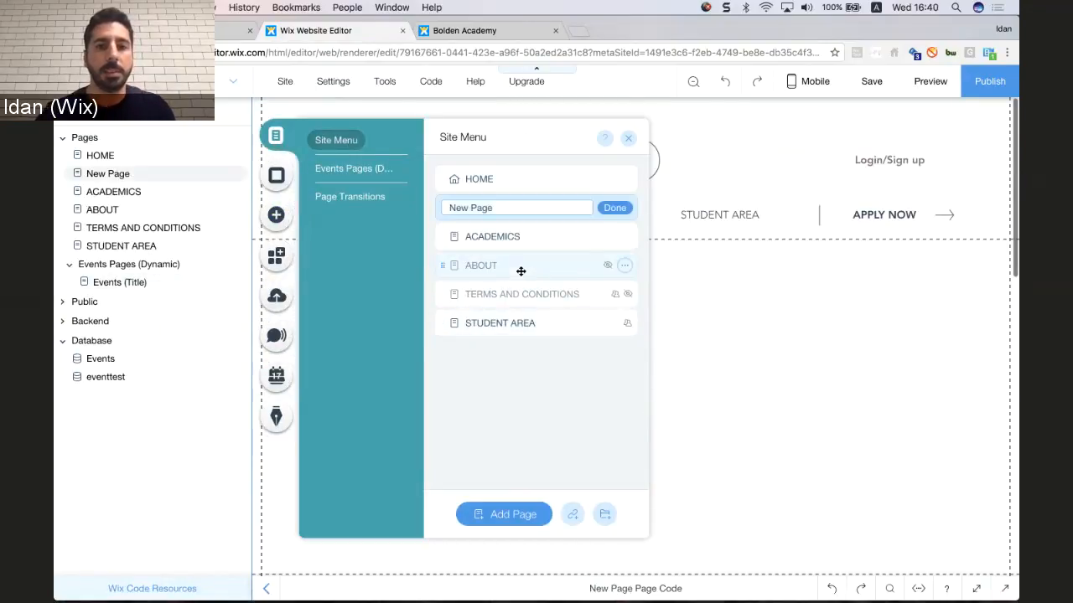
type("EVENTS")
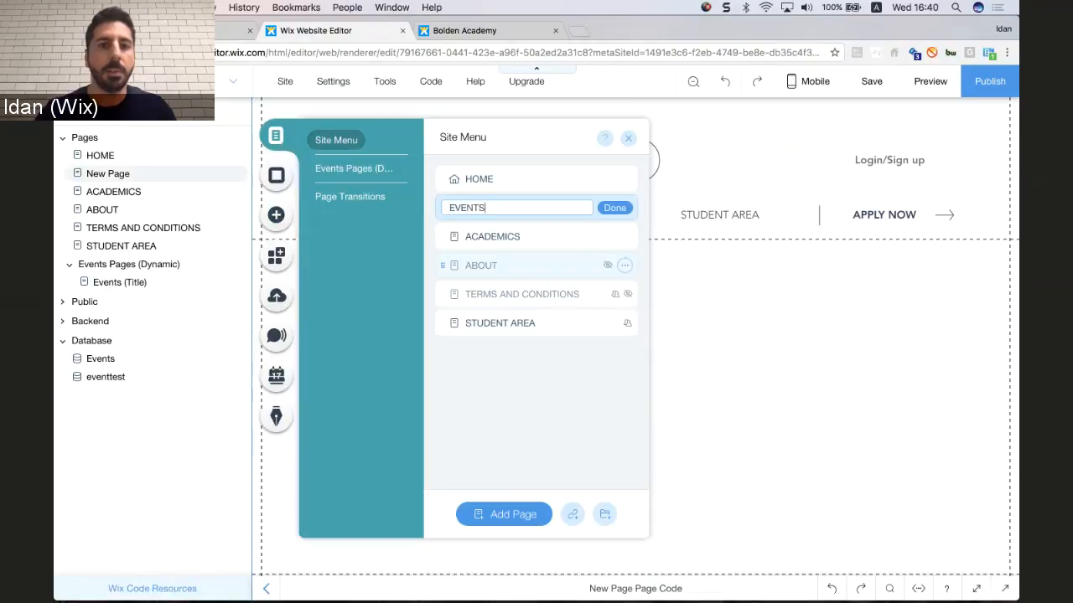
left_click(631, 217)
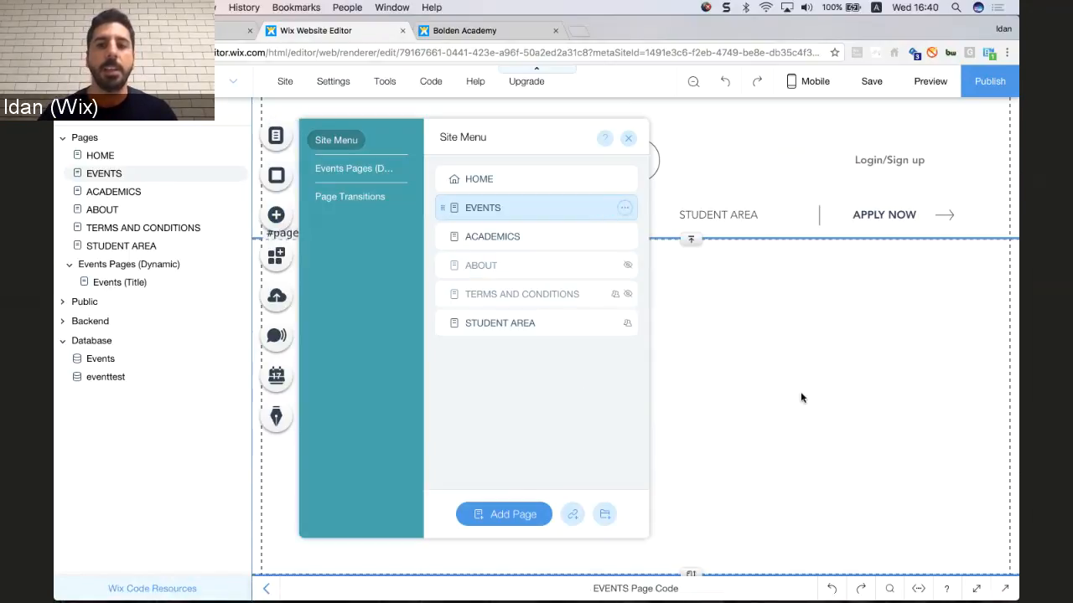
left_click(723, 330)
scroll(722, 333, "down", 2)
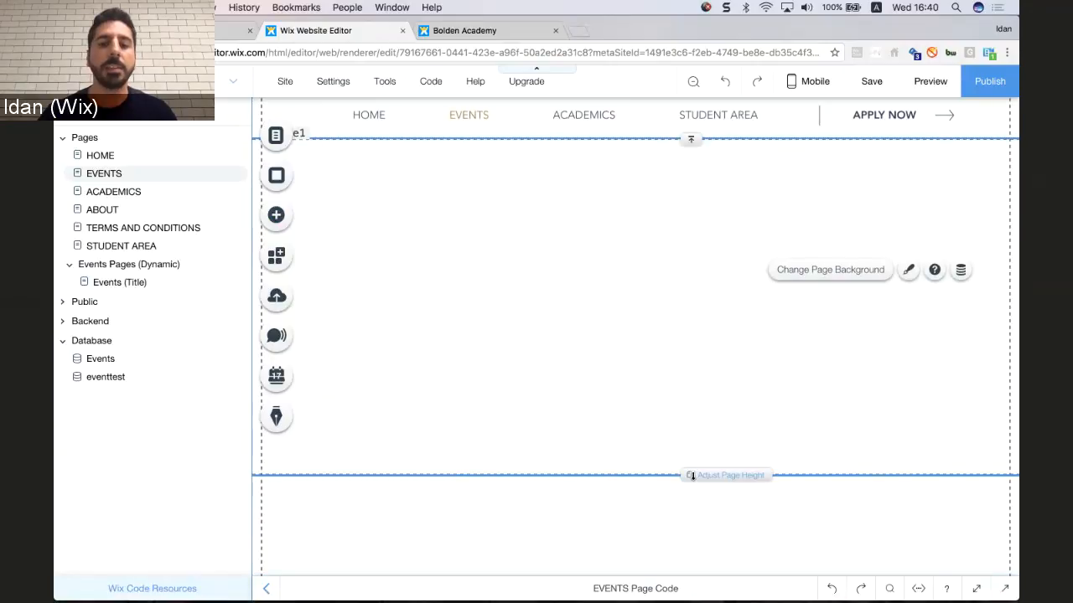
Lengthen the EVENTS page and add a dataset connected to the Events collection.
left_click_drag(692, 477, 698, 549)
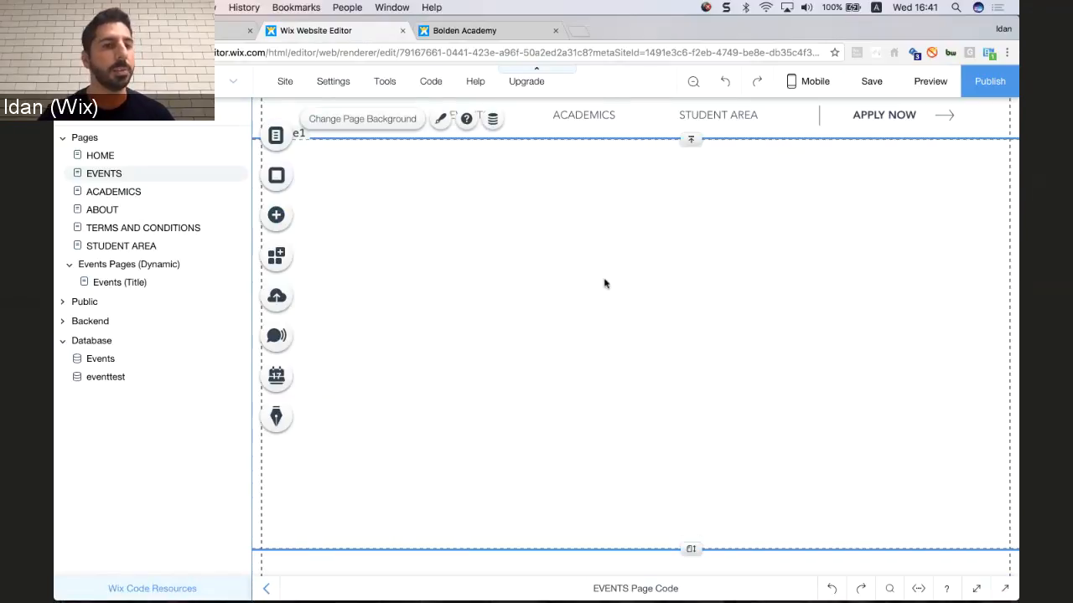
left_click(277, 220)
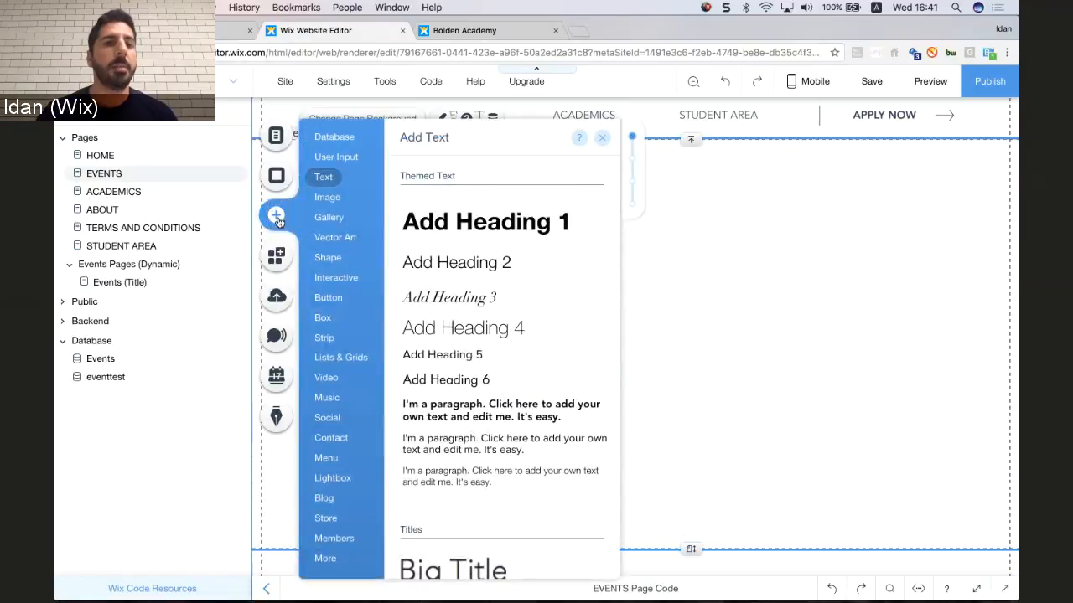
mouse_move(352, 137)
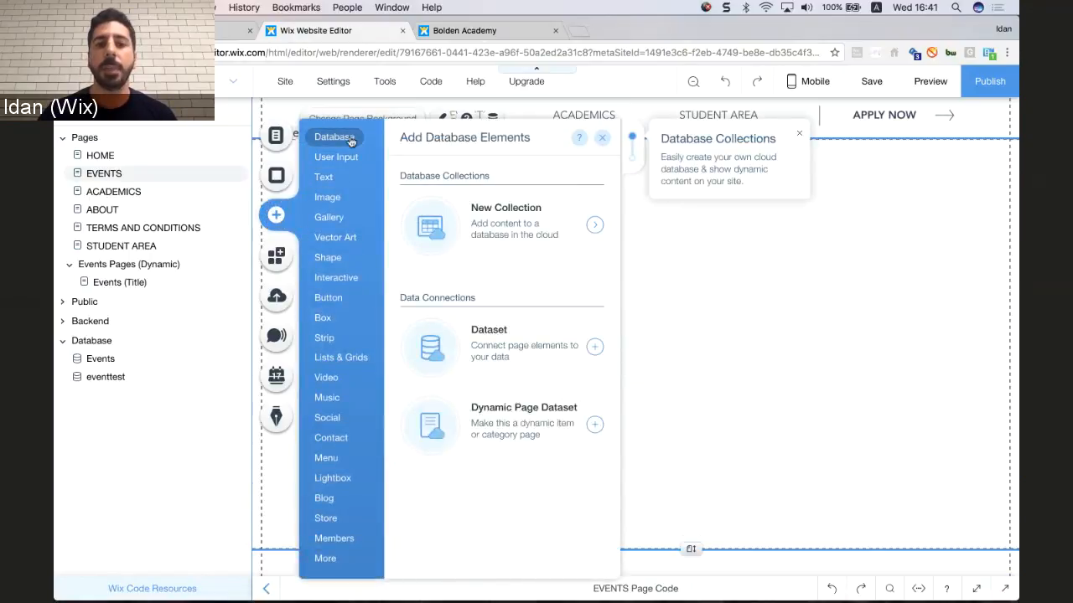
left_click(594, 349)
left_click_drag(656, 363, 659, 262)
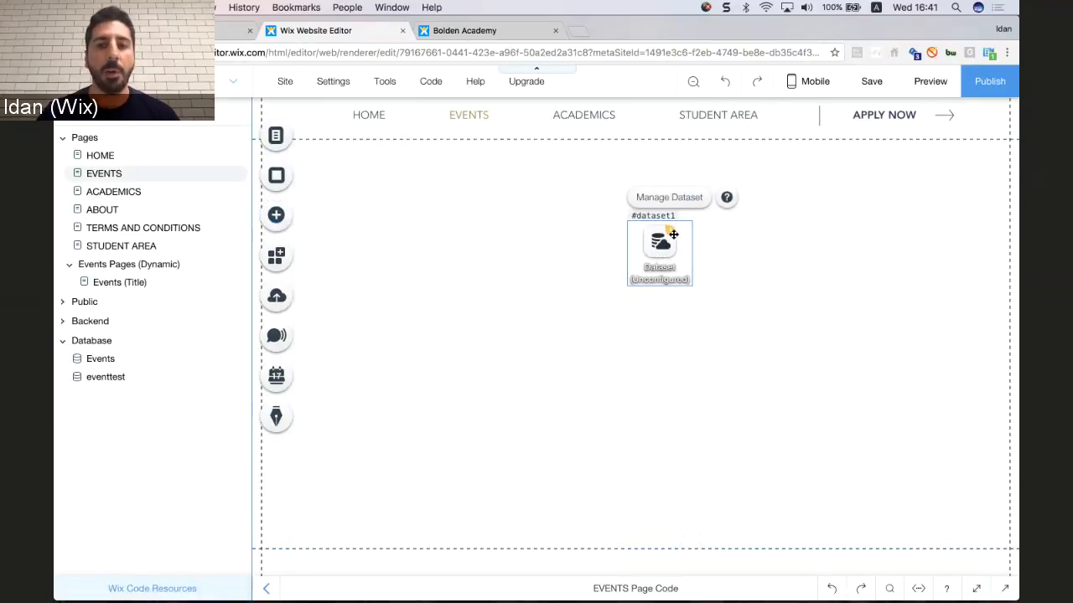
left_click(672, 200)
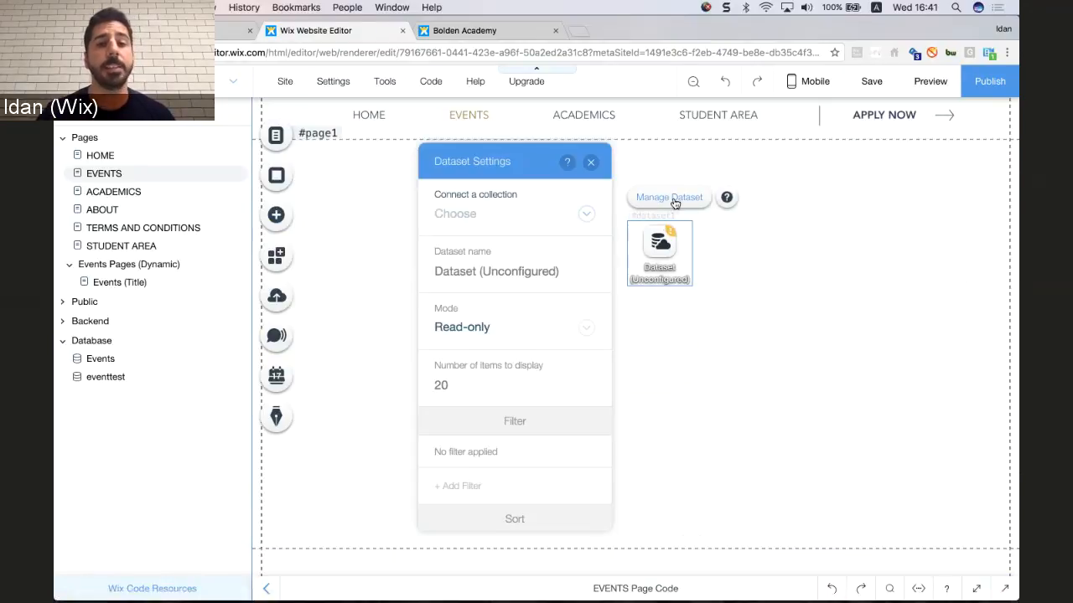
left_click(583, 213)
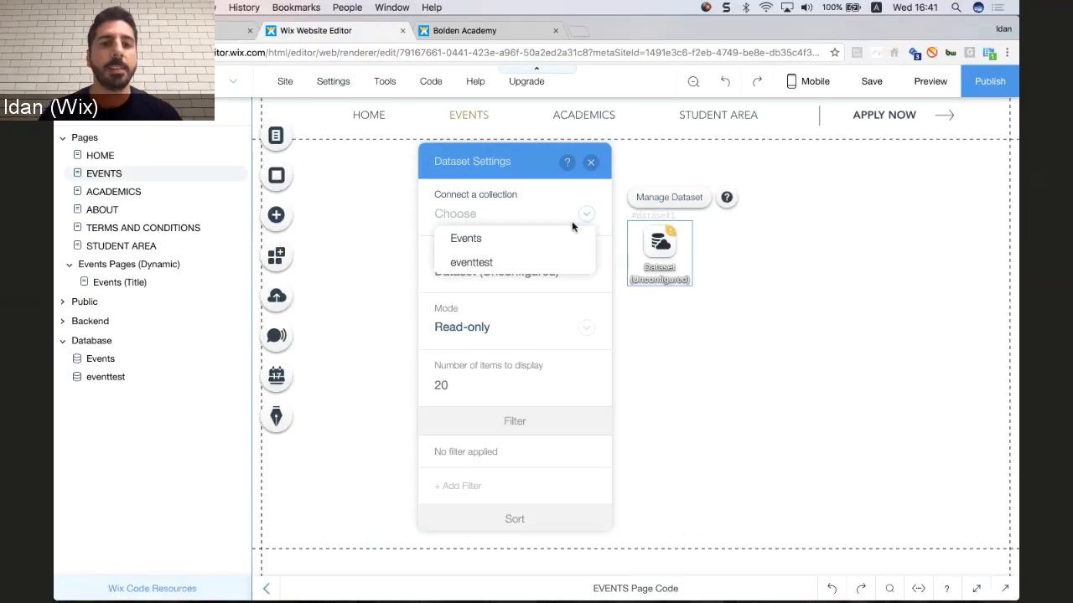
left_click(559, 236)
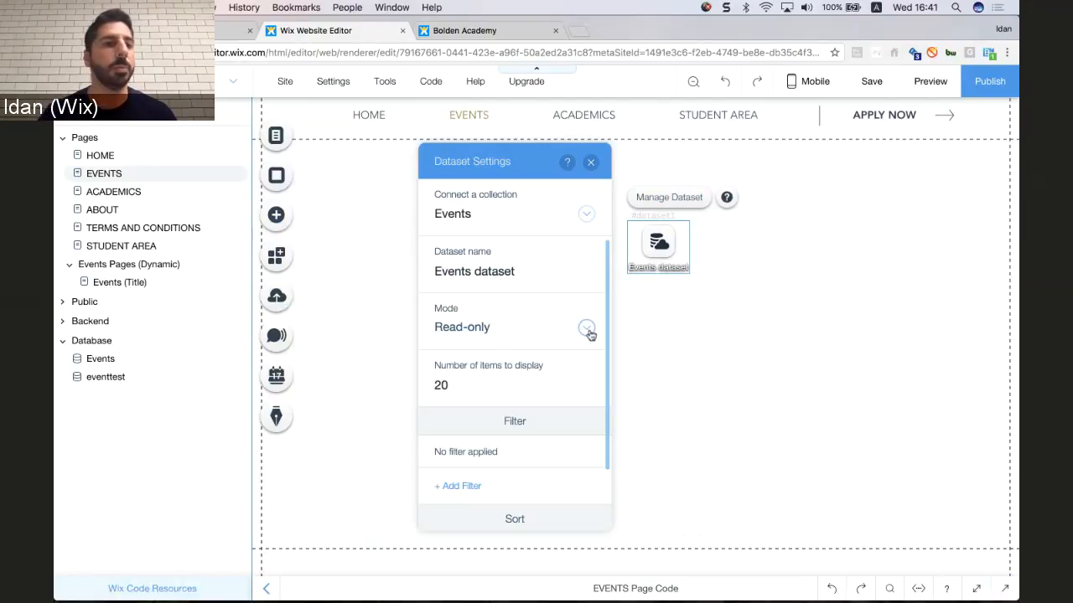
left_click(591, 163)
Move the Events dataset to the top right and add a Heading 6 reading 'All Events' at top left.
left_click_drag(645, 234, 952, 184)
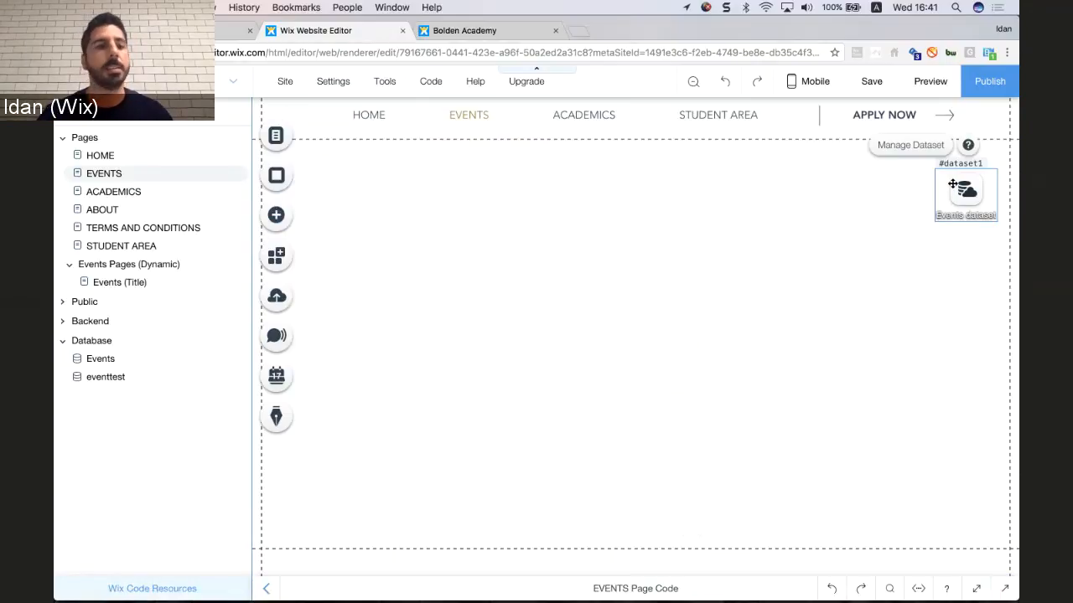
left_click(281, 216)
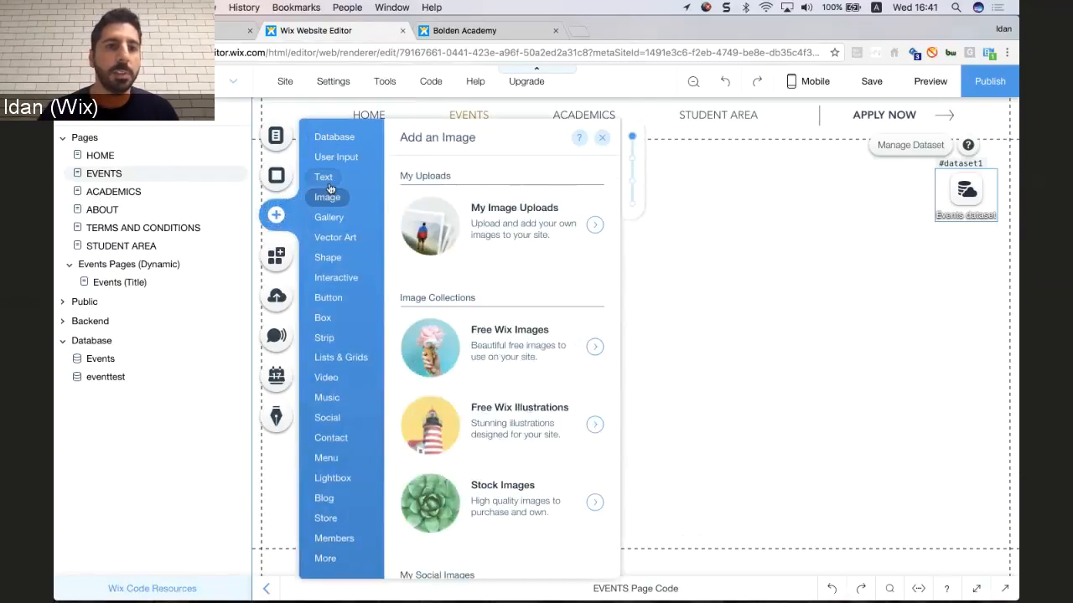
mouse_move(323, 177)
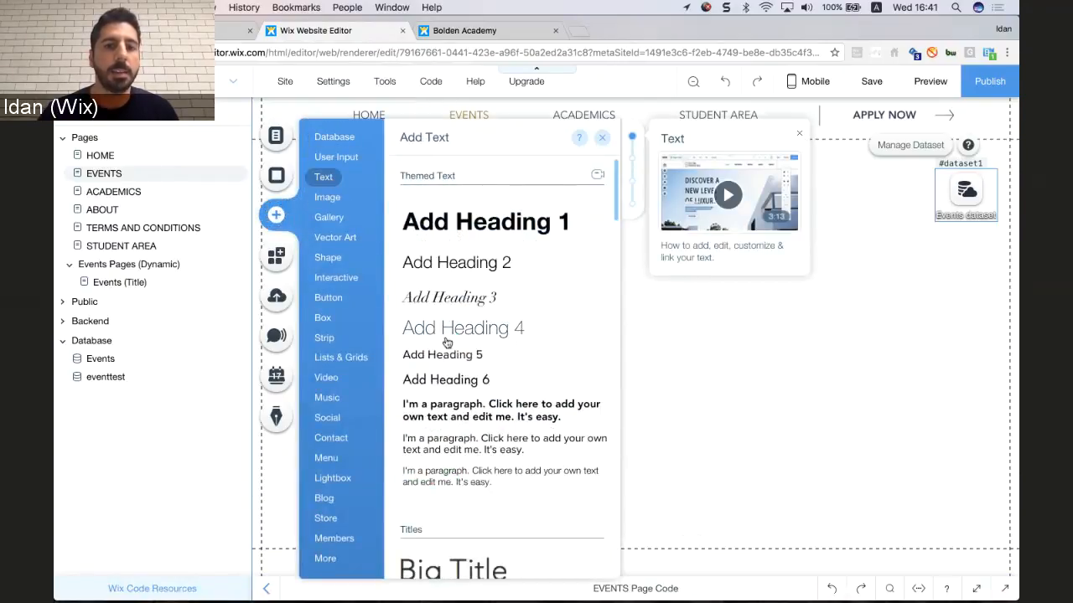
left_click_drag(441, 383, 378, 204)
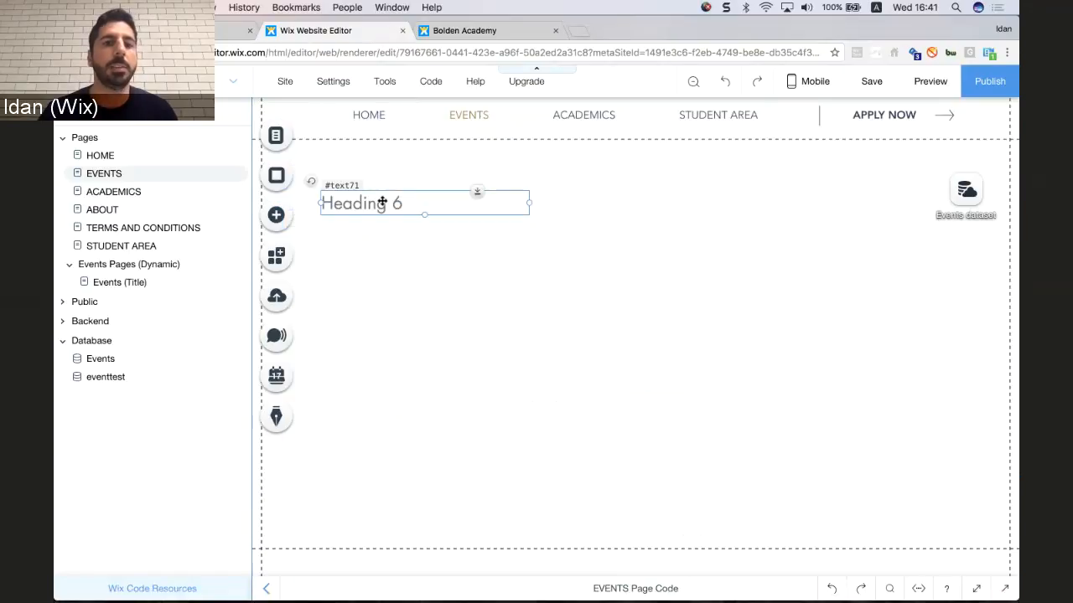
double_click(381, 202)
type("All Events")
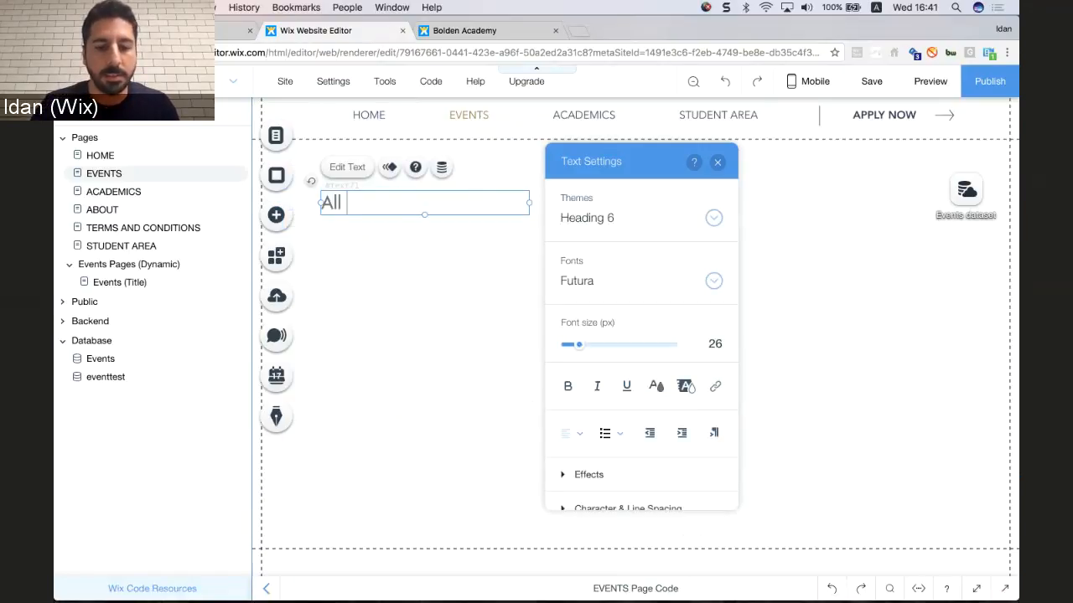
left_click(399, 237)
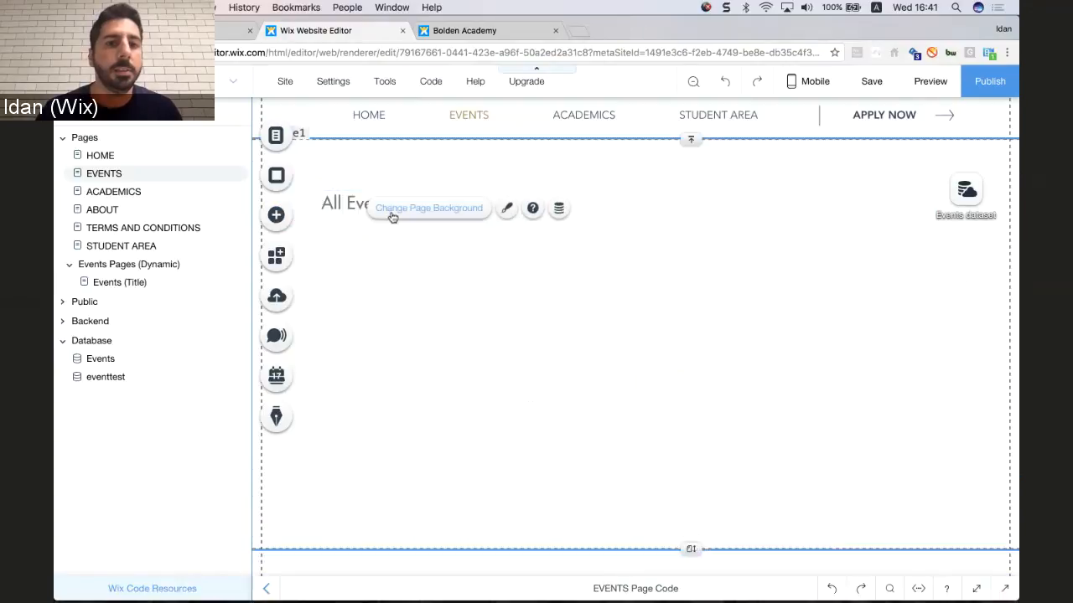
left_click_drag(353, 203, 276, 202)
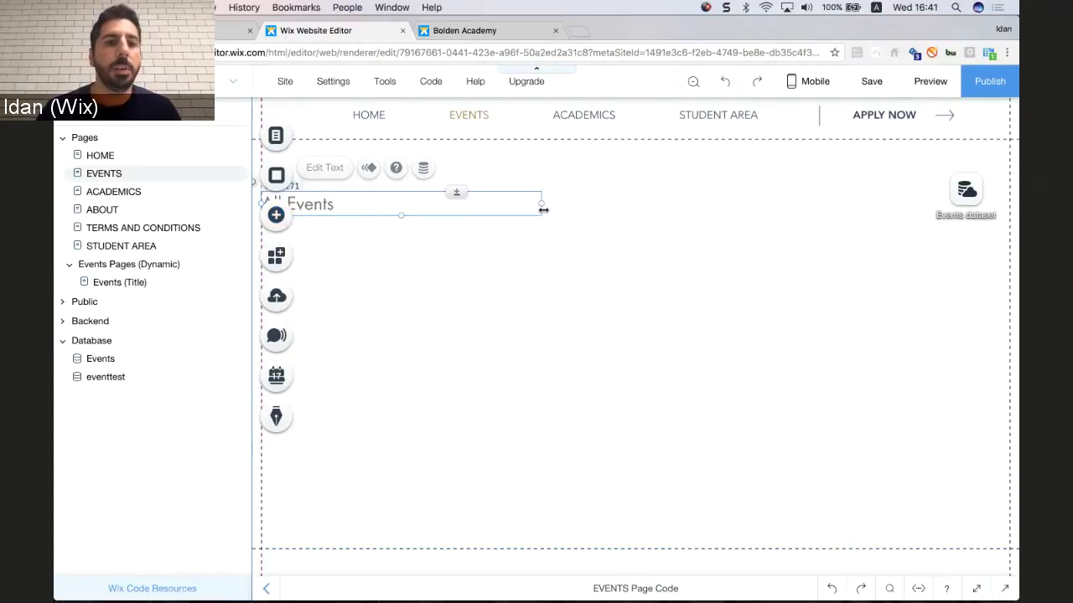
left_click(445, 264)
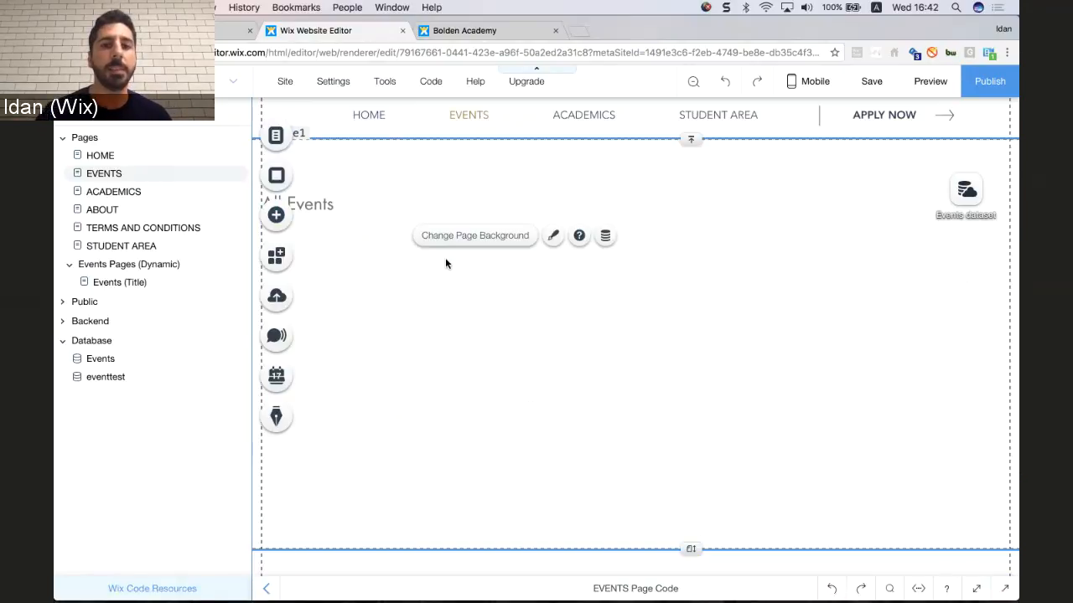
Add the cat-list repeater from Lists & Grids and position it left, beneath All Events.
left_click(277, 217)
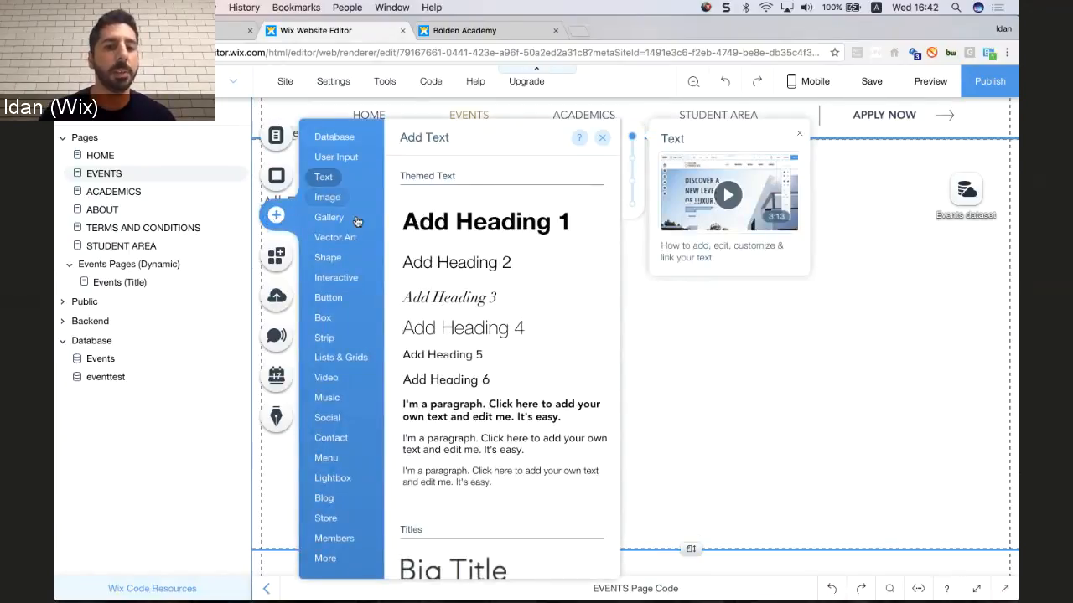
mouse_move(358, 362)
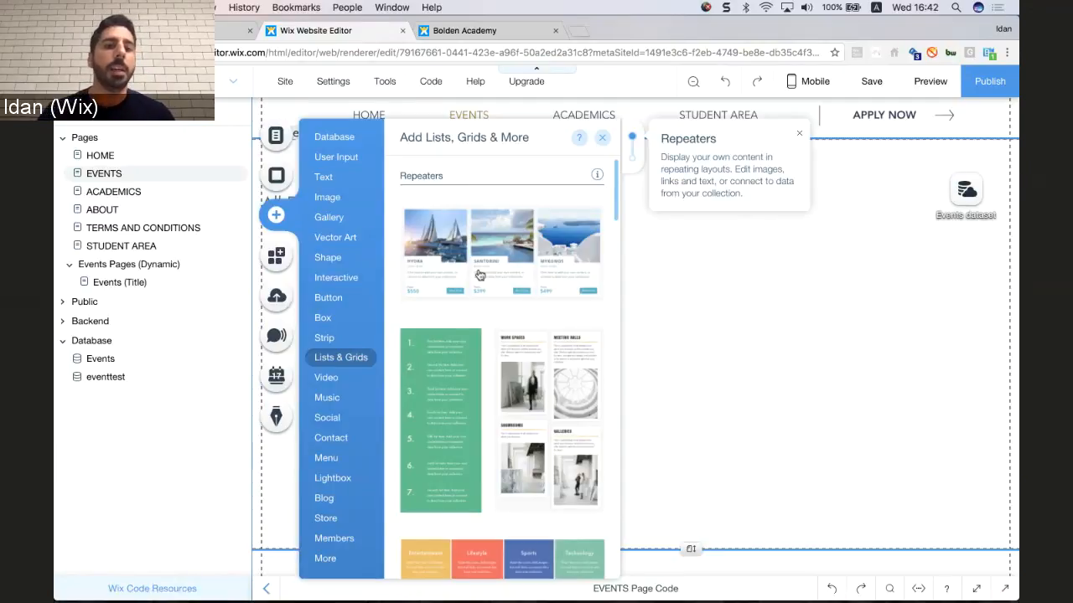
scroll(479, 275, "down", 10)
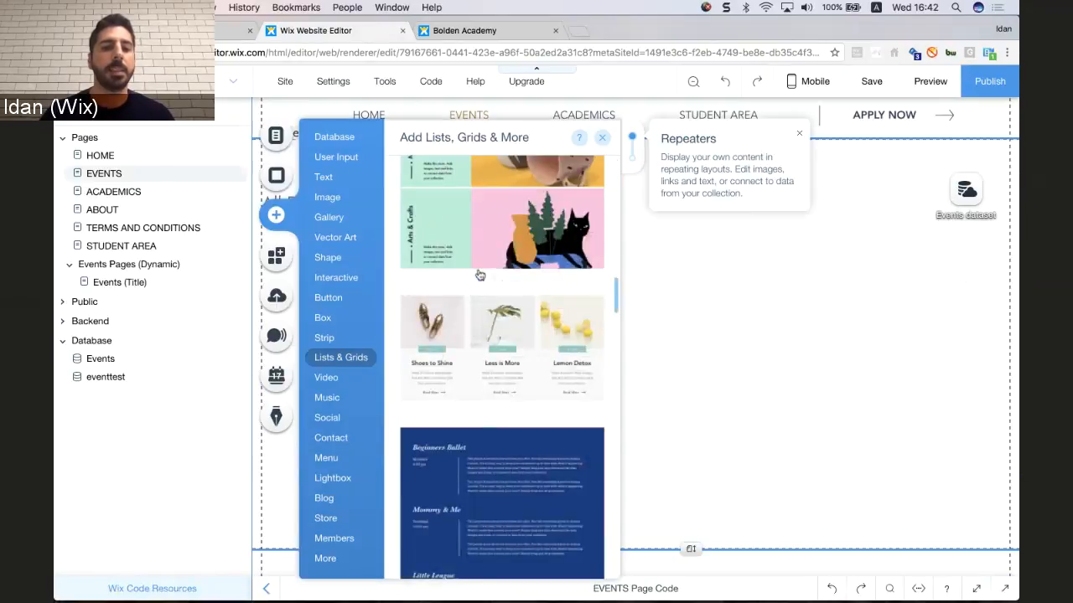
scroll(479, 275, "down", 10)
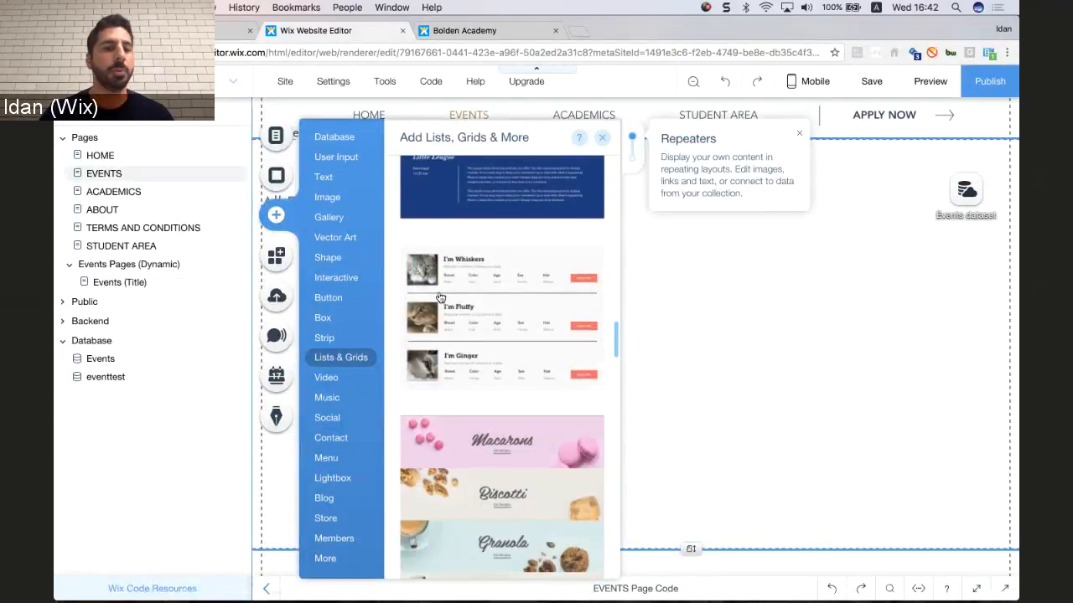
left_click_drag(439, 298, 725, 375)
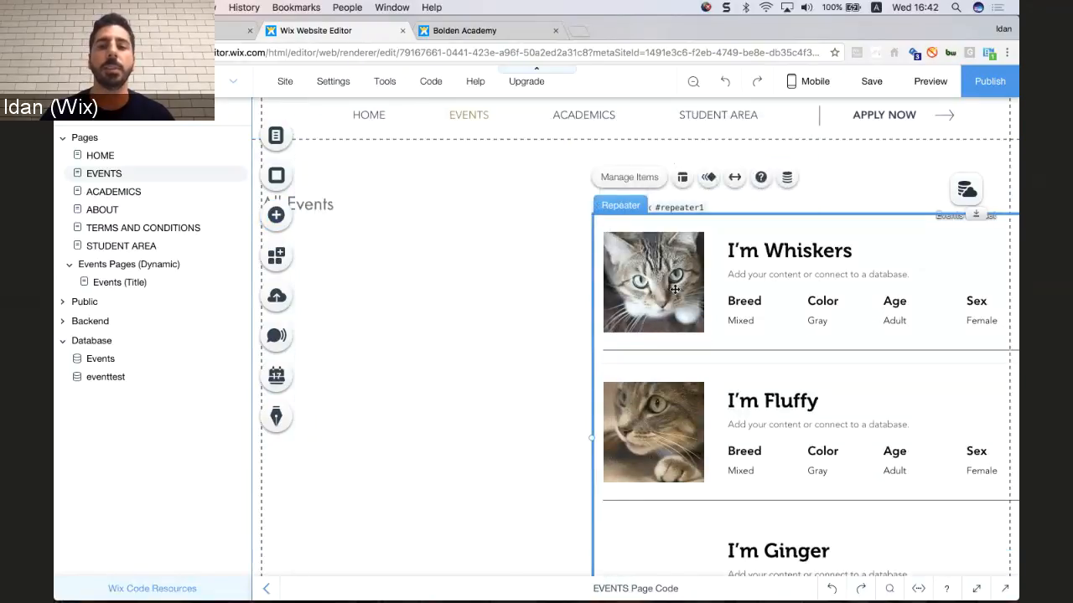
left_click_drag(674, 289, 375, 331)
left_click_drag(346, 195, 368, 202)
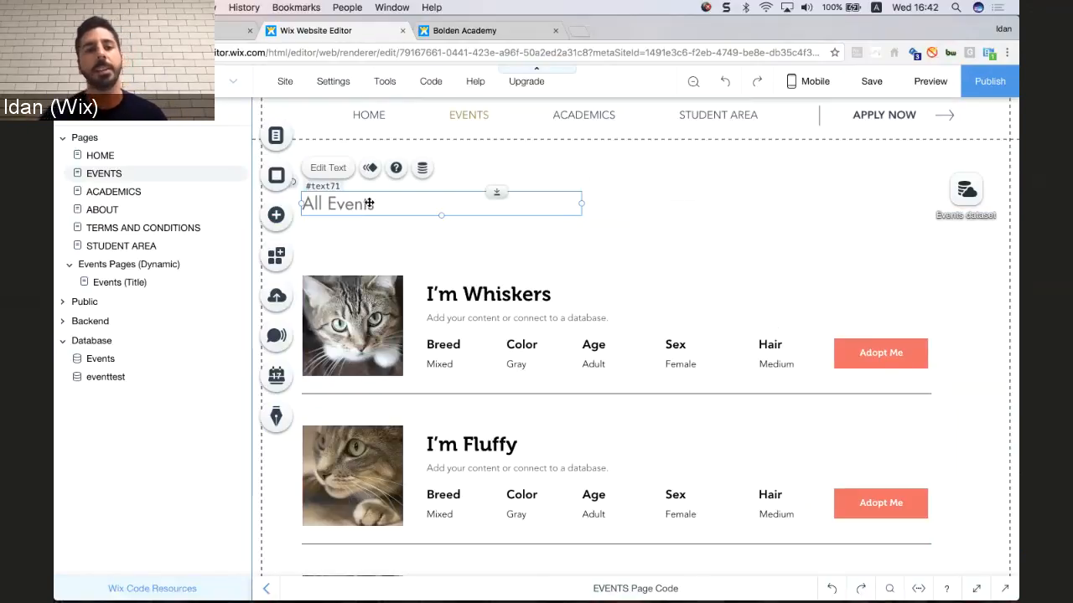
Nudge the repeater slightly to the right and reselect it.
left_click(350, 277)
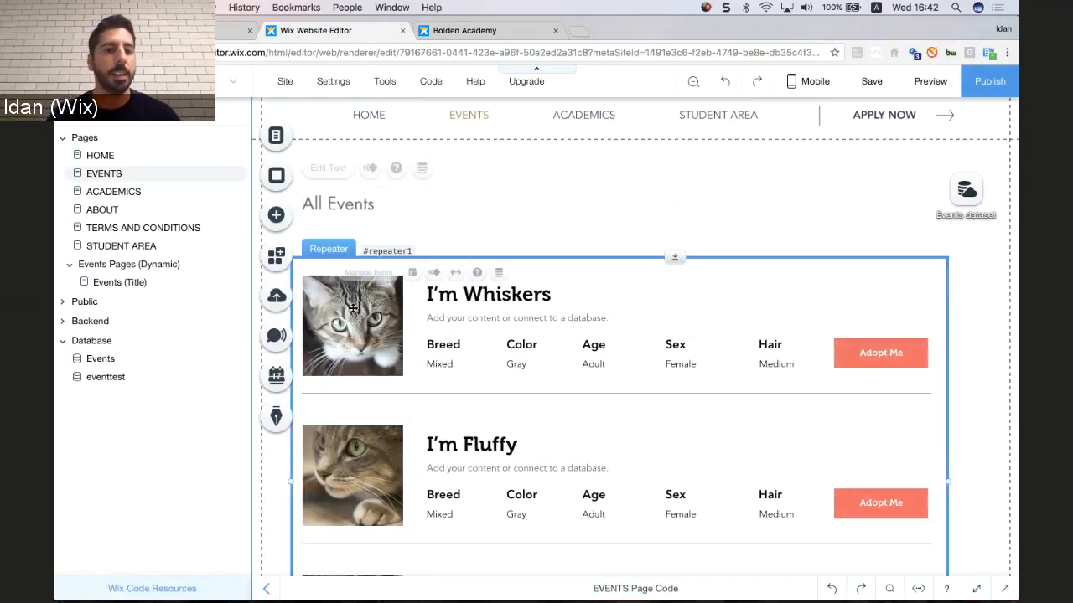
scroll(350, 272, "down", 1)
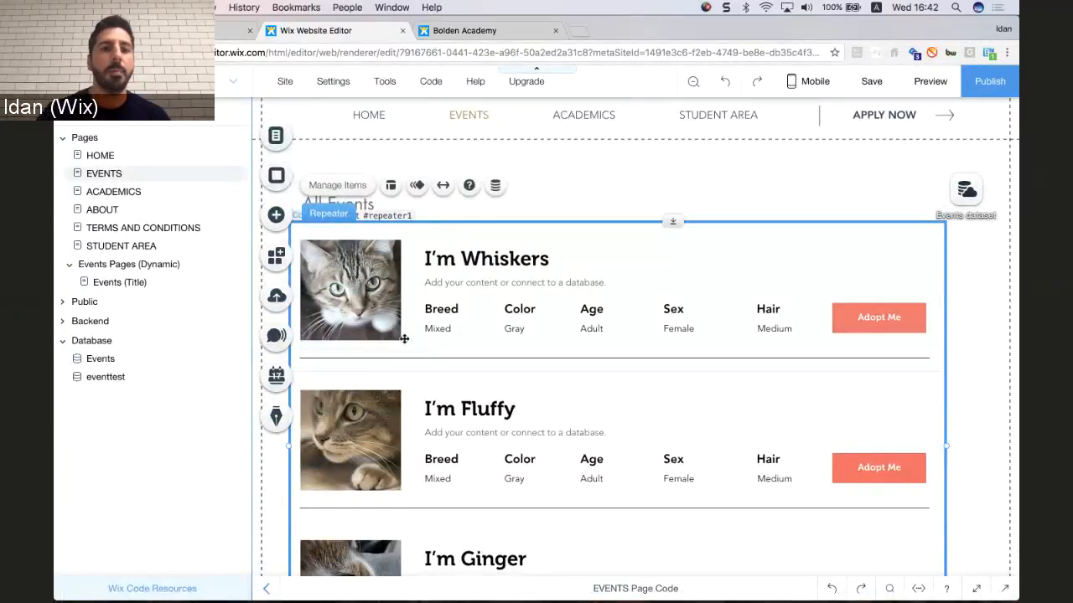
scroll(402, 313, "down", 1)
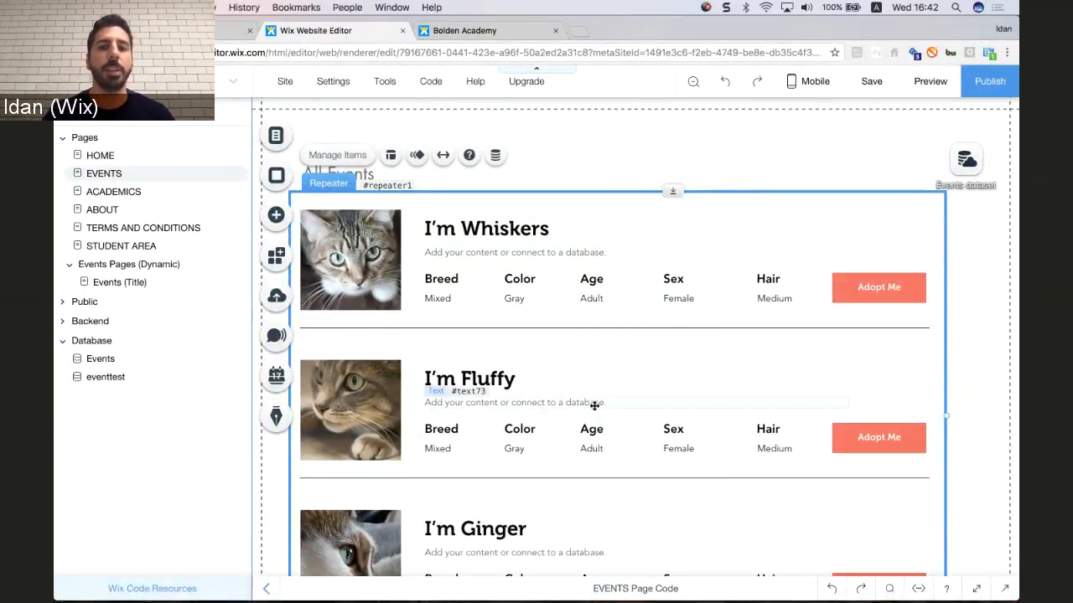
left_click(458, 233)
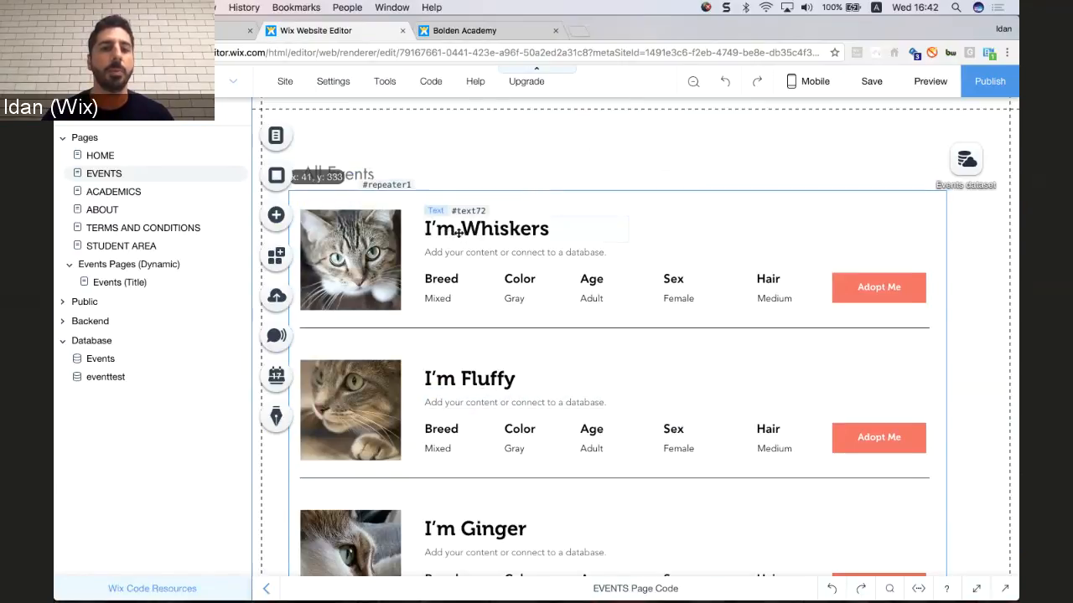
mouse_move(458, 233)
left_mouse_down()
mouse_move(501, 234)
mouse_move(460, 234)
left_mouse_up()
left_click(465, 233)
left_click(474, 234)
left_click(335, 187)
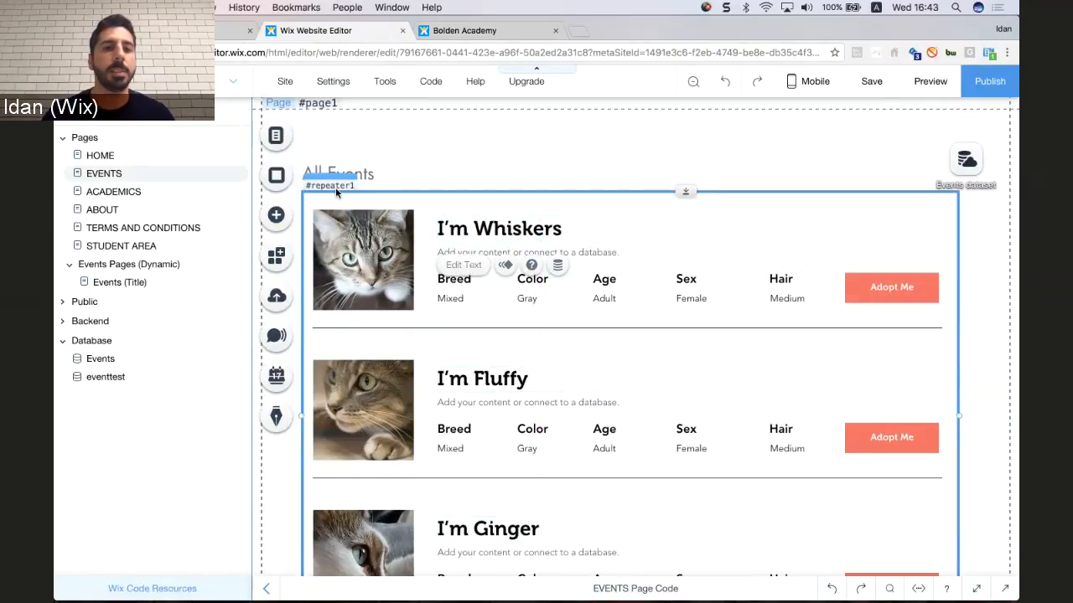
left_click(338, 155)
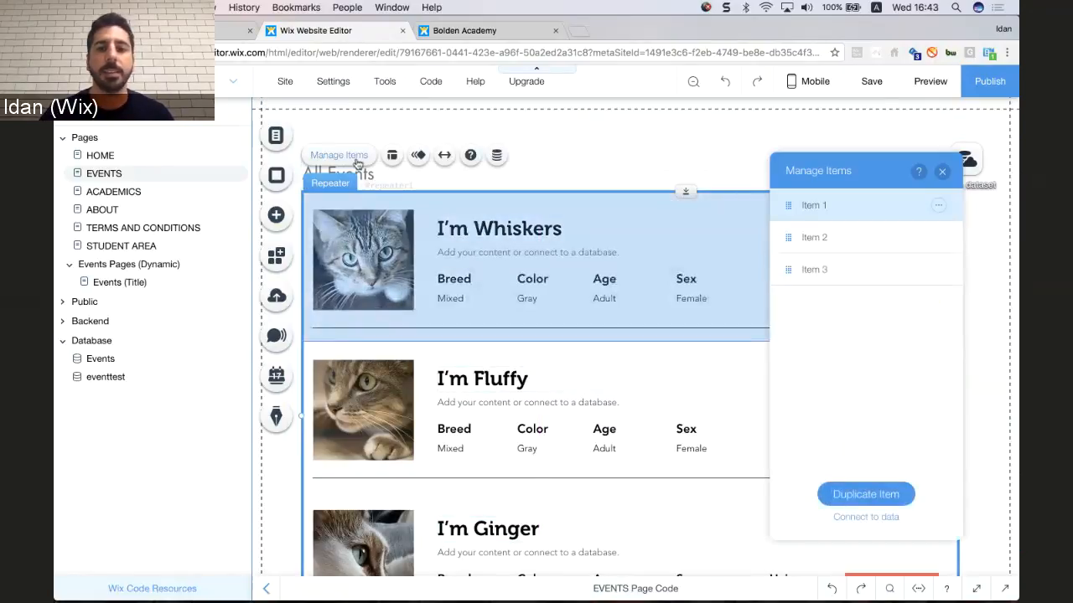
Delete the Fluffy and Ginger repeater items, leaving one, and nudge the repeater lower.
left_click(939, 237)
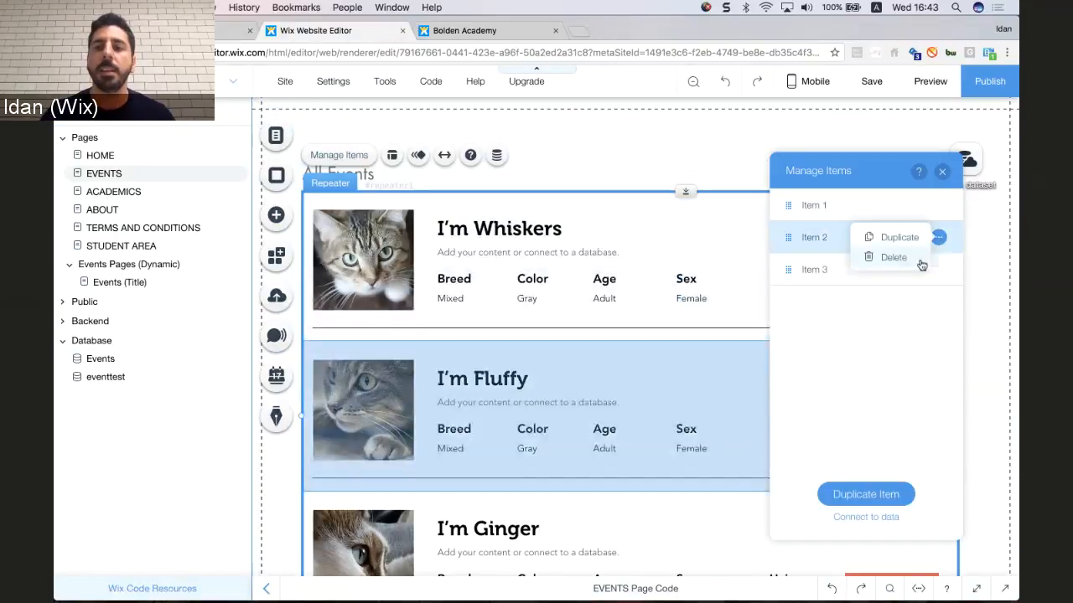
left_click(922, 258)
left_click(939, 240)
left_click(924, 258)
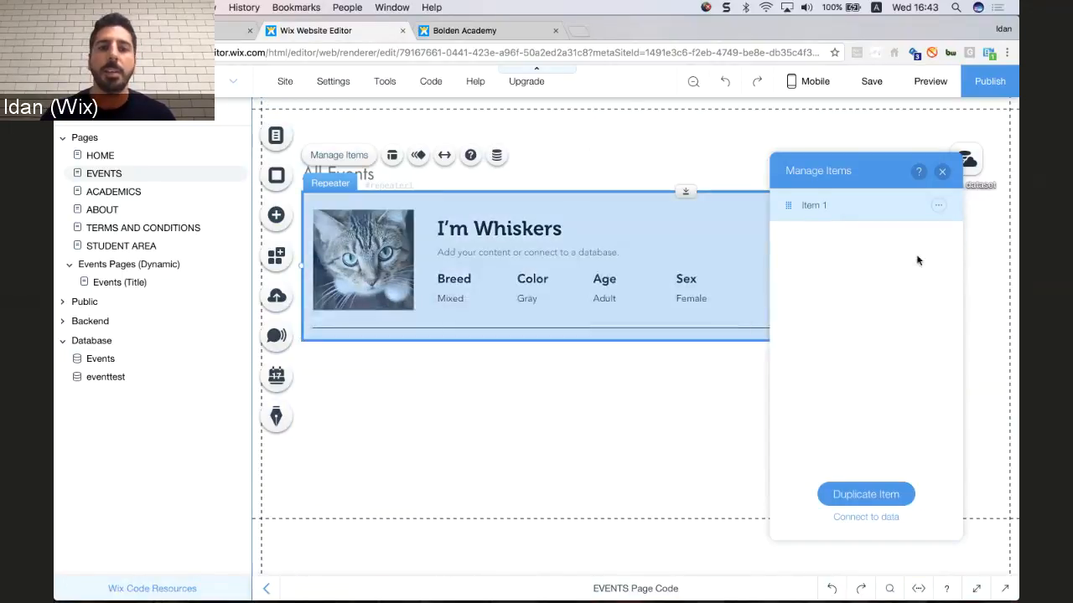
left_click(941, 171)
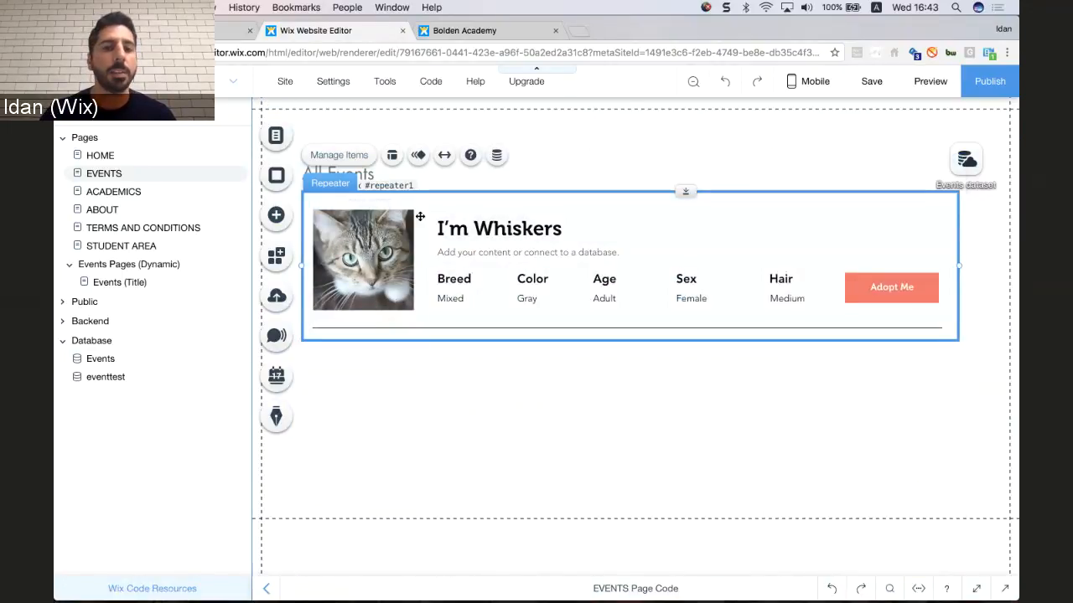
left_click_drag(428, 205, 428, 218)
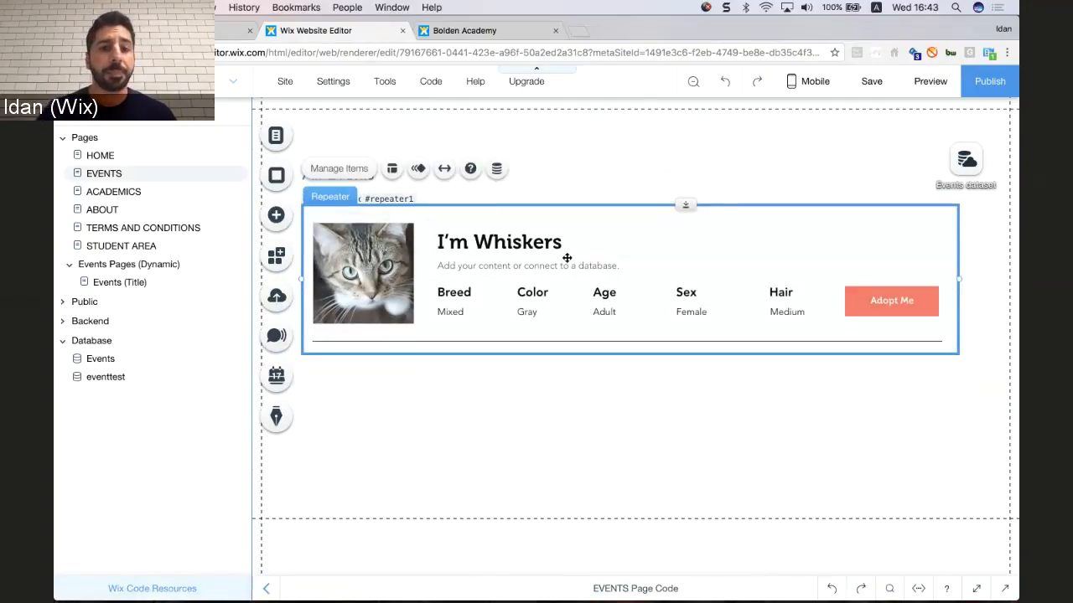
Delete the item's placeholder subtitle, Color/Gray and Sex/Female texts.
left_click(542, 265)
key("Delete")
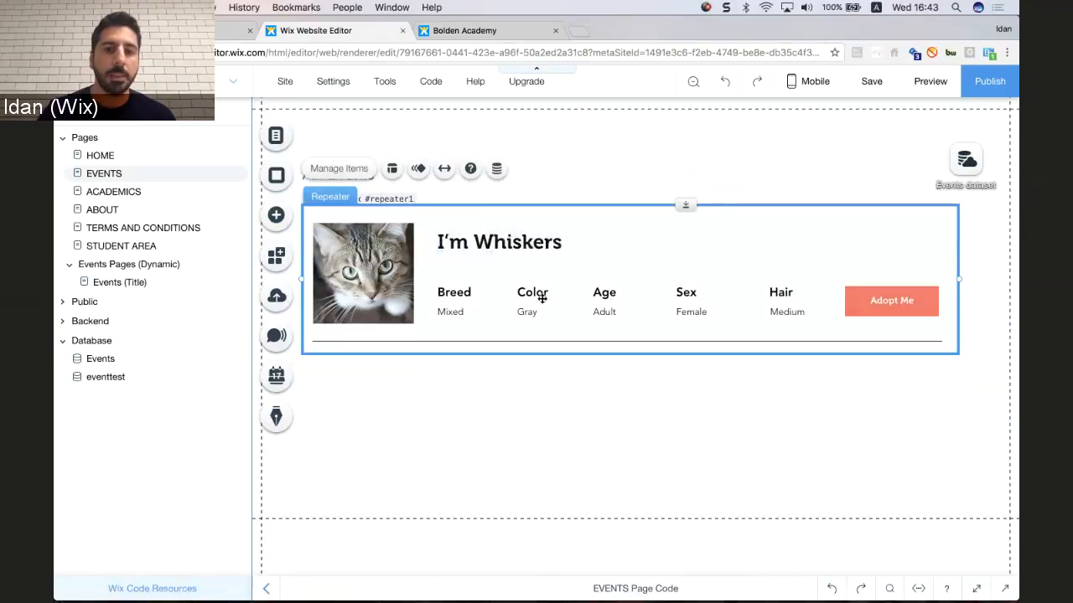
left_click(543, 295)
left_click(531, 307, "shift")
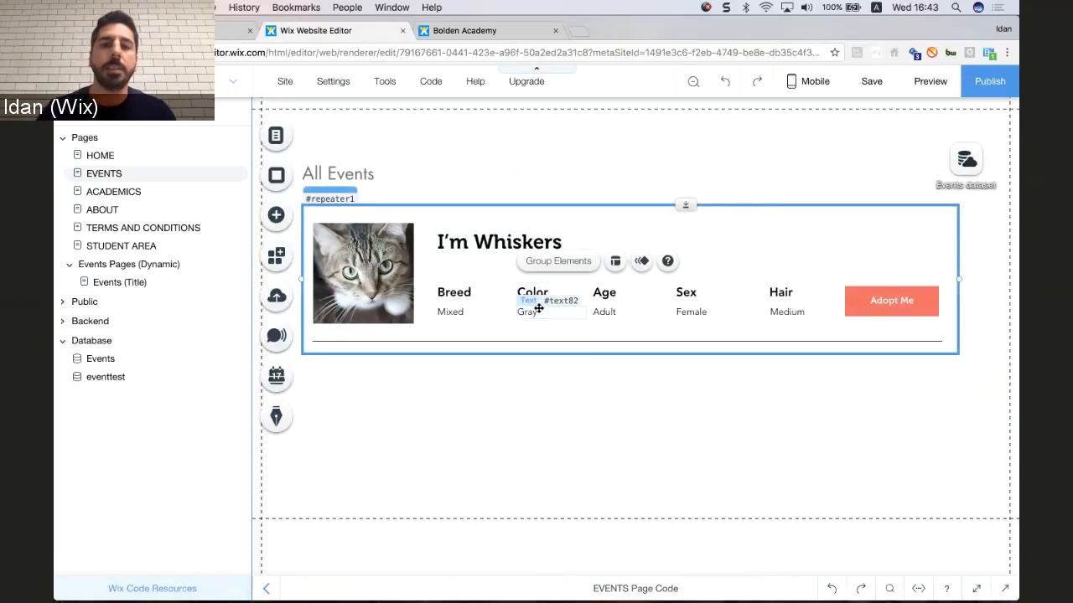
key("Delete")
left_click(696, 297)
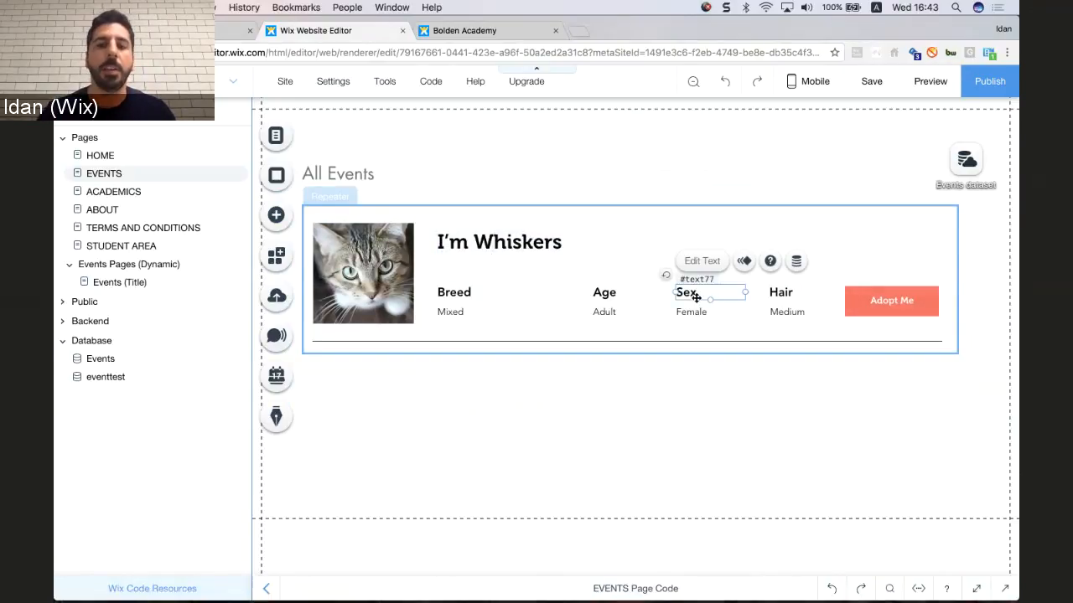
key("Delete")
left_click(693, 309)
key("Delete")
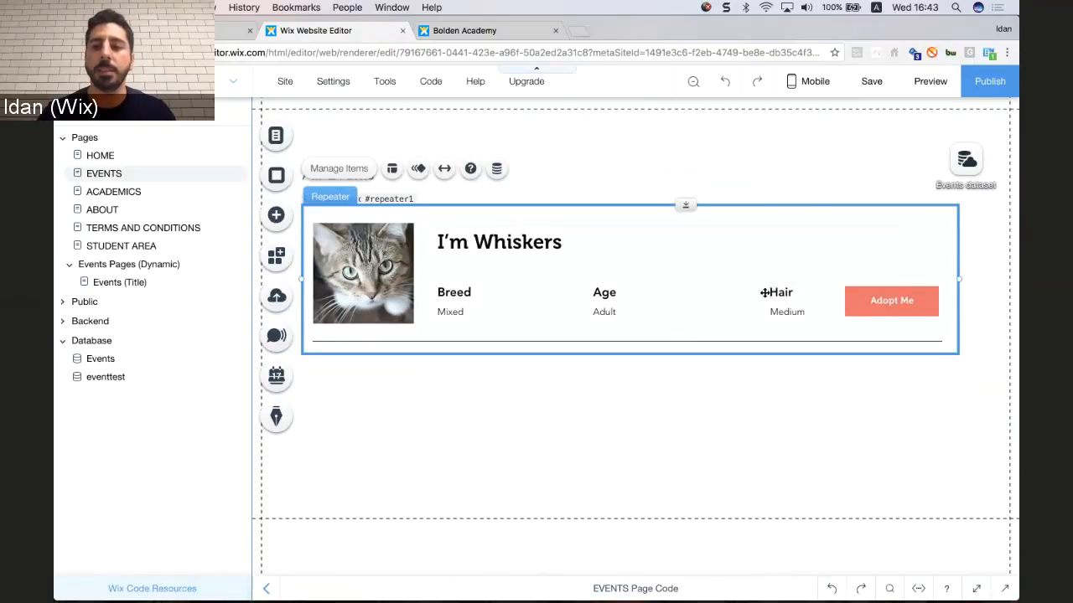
Delete the Hair heading and Medium value from the item.
left_click(765, 292)
left_click(772, 293)
key("Delete")
left_click(784, 310)
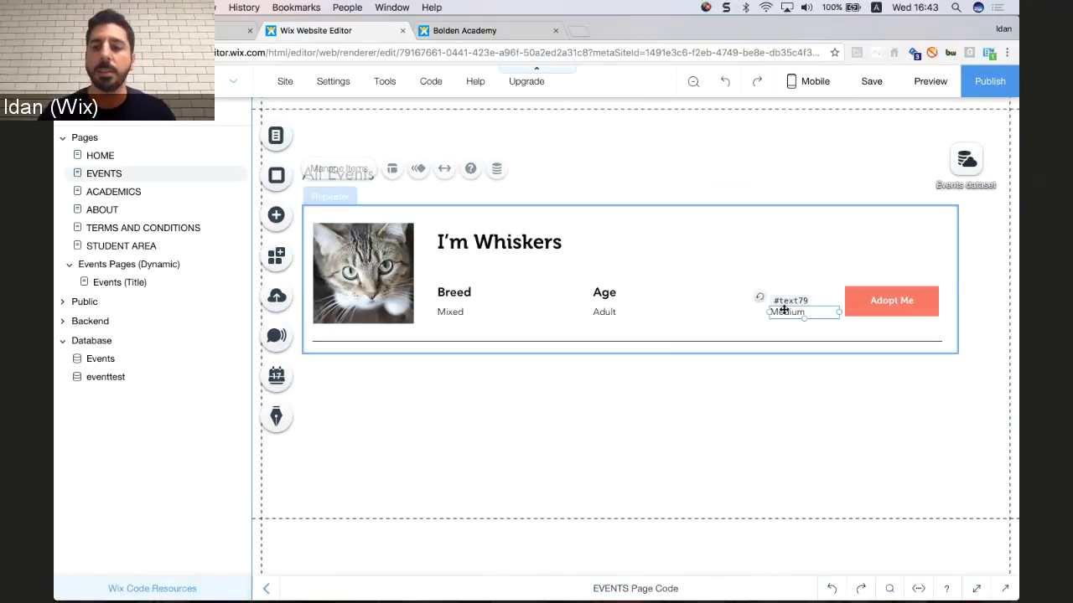
key("Delete")
left_click(869, 309)
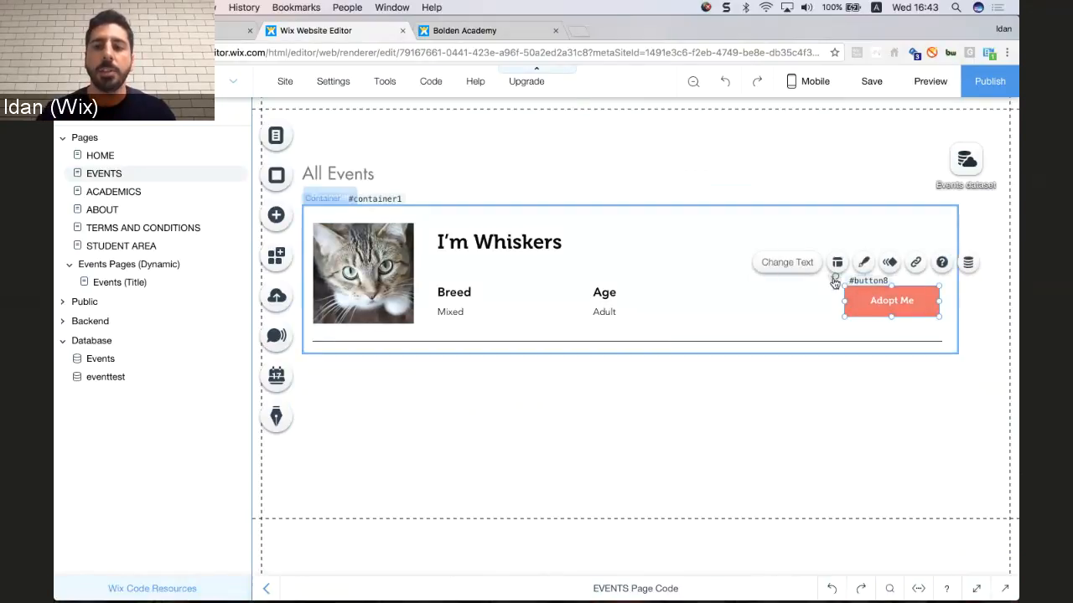
Relabel the repeater button 'Read More' and give it the dark style.
left_click(806, 265)
type("Rea")
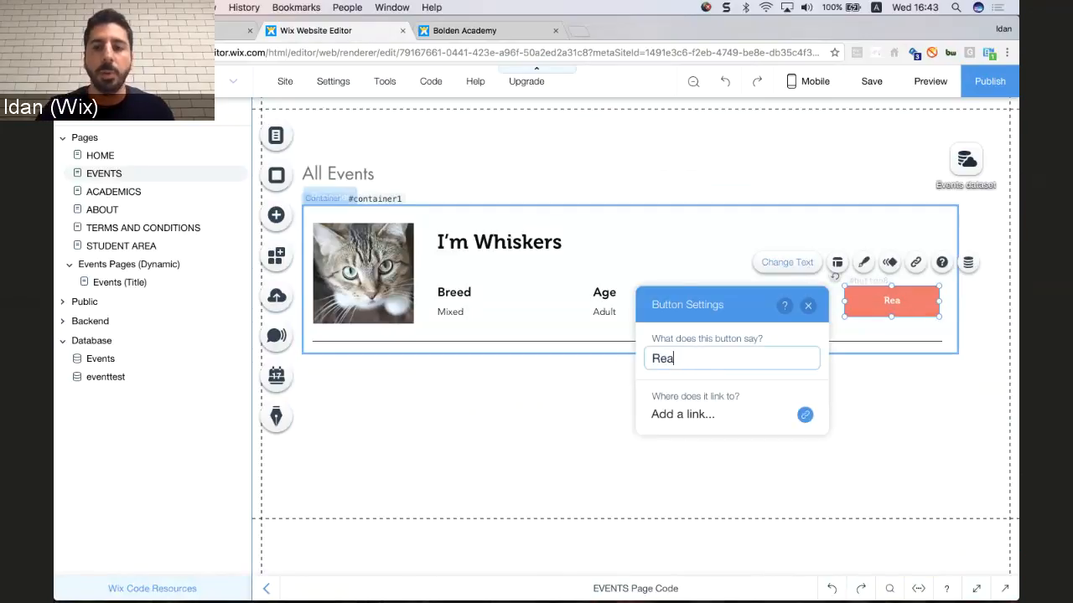
type("d More")
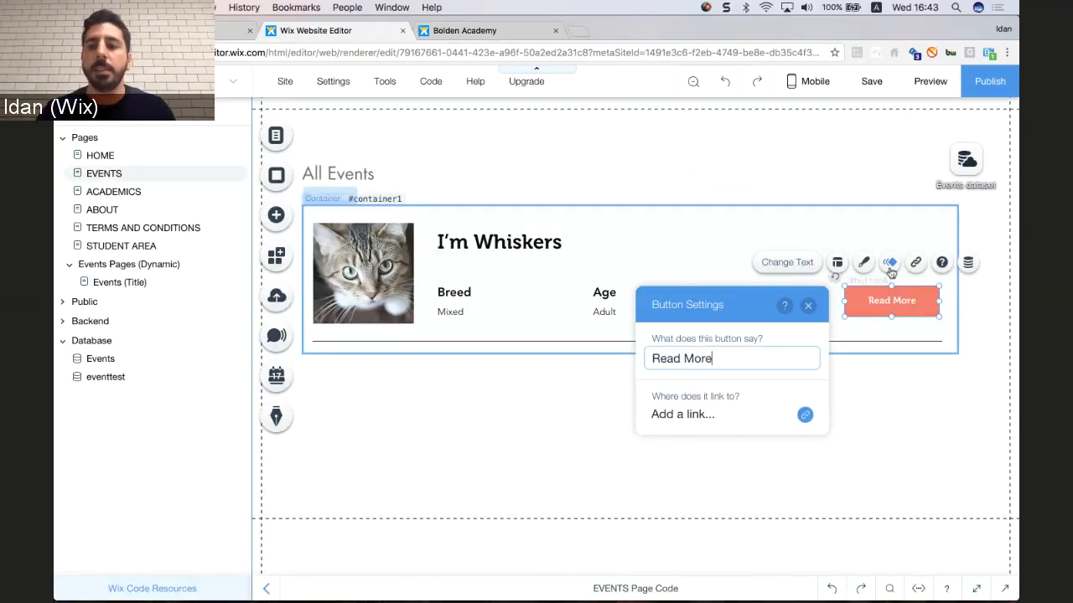
key("Return")
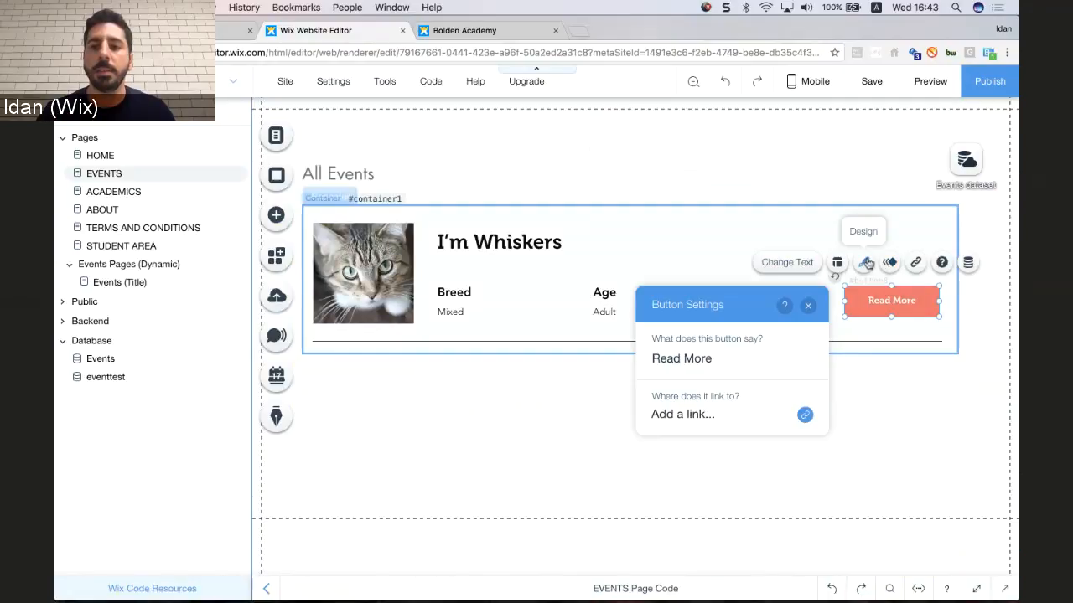
left_click(863, 262)
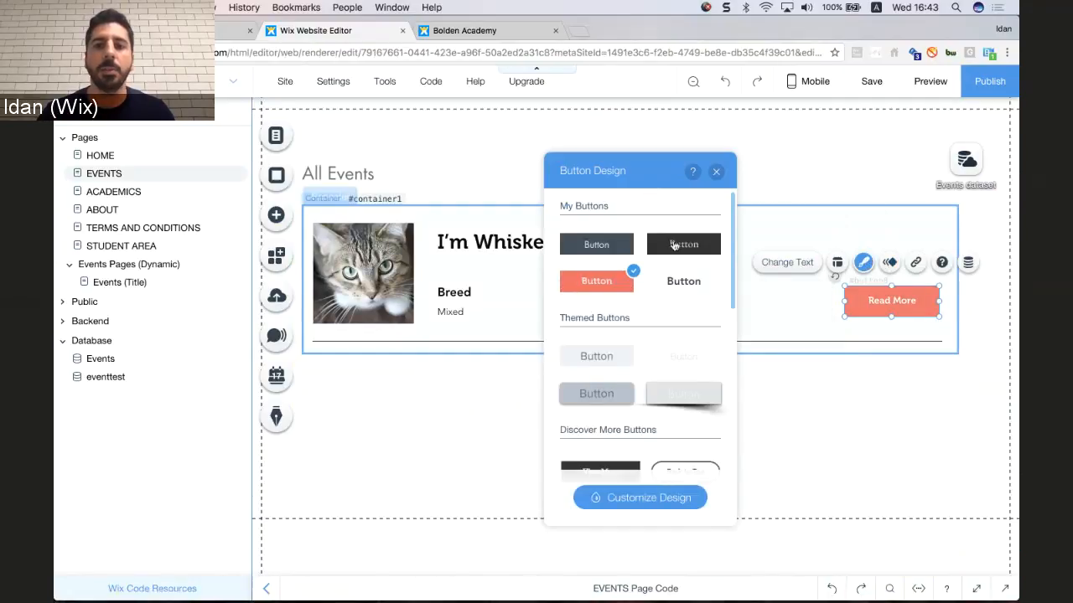
left_click(621, 245)
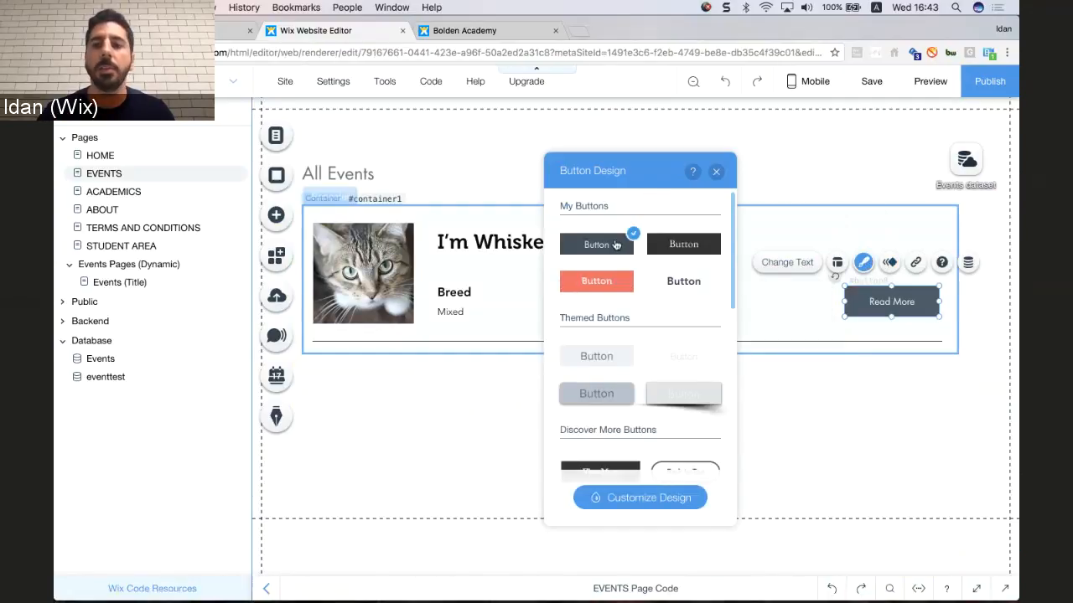
left_click(716, 174)
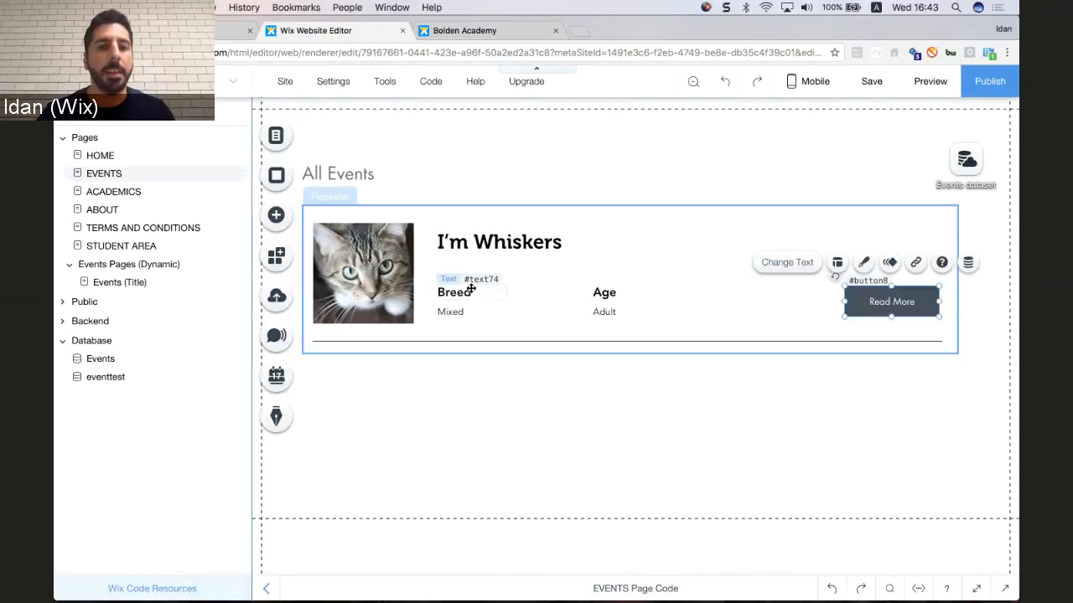
Rename the I'm Whiskers heading to 'Title' and the Breed heading to 'Date'.
left_click(479, 248)
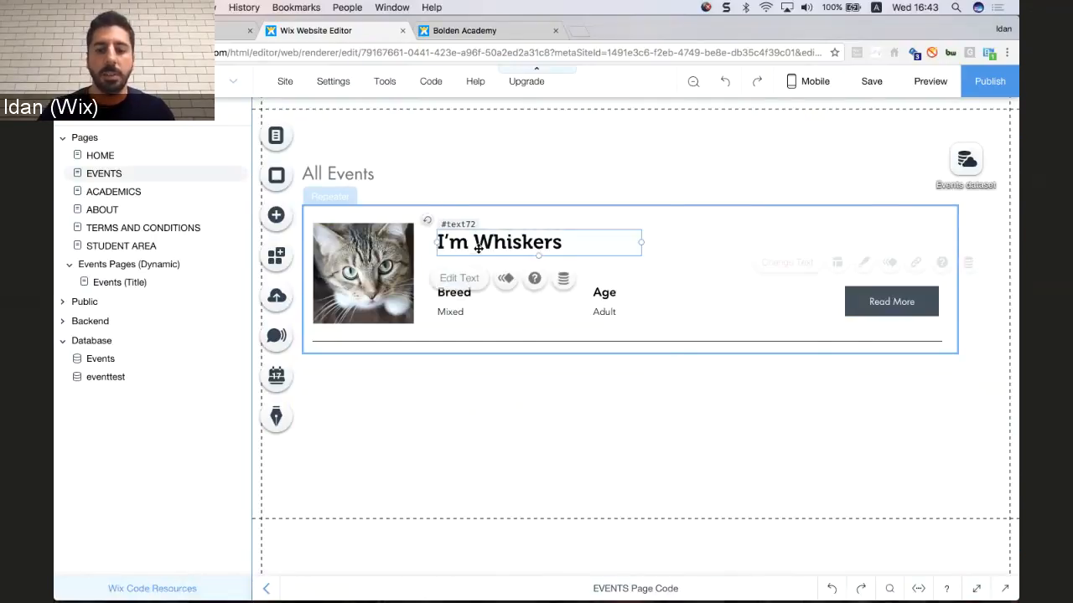
double_click(478, 248)
type("Title")
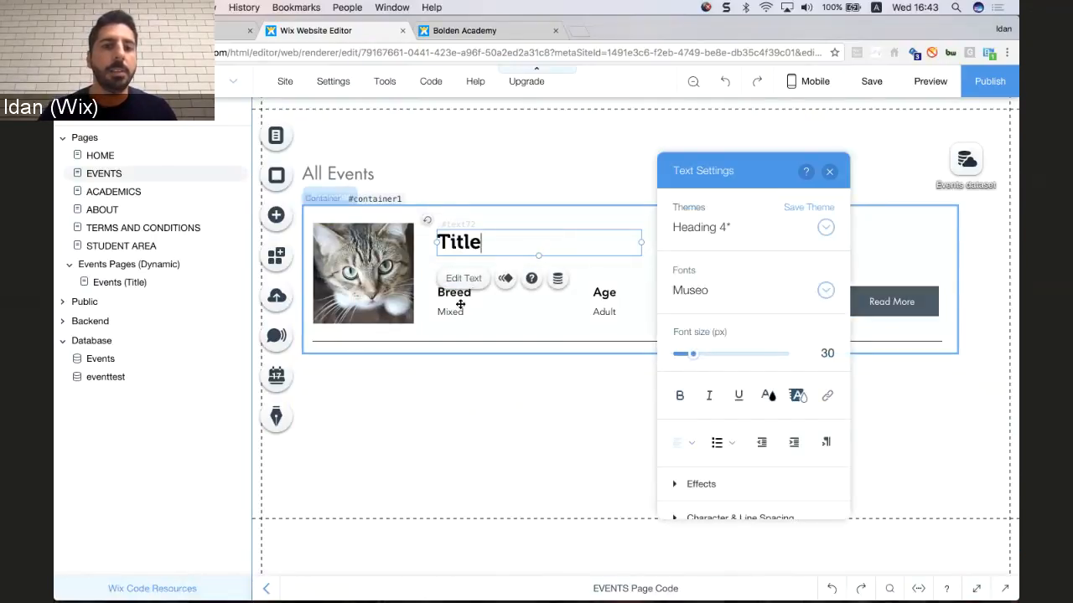
left_click(495, 203)
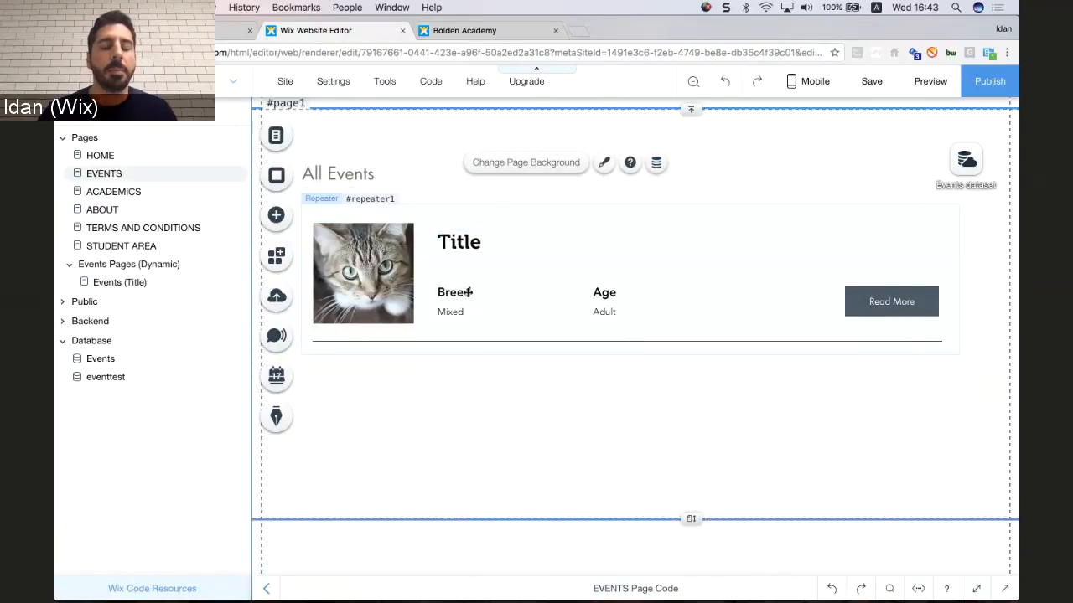
left_click(468, 292)
left_click(469, 291)
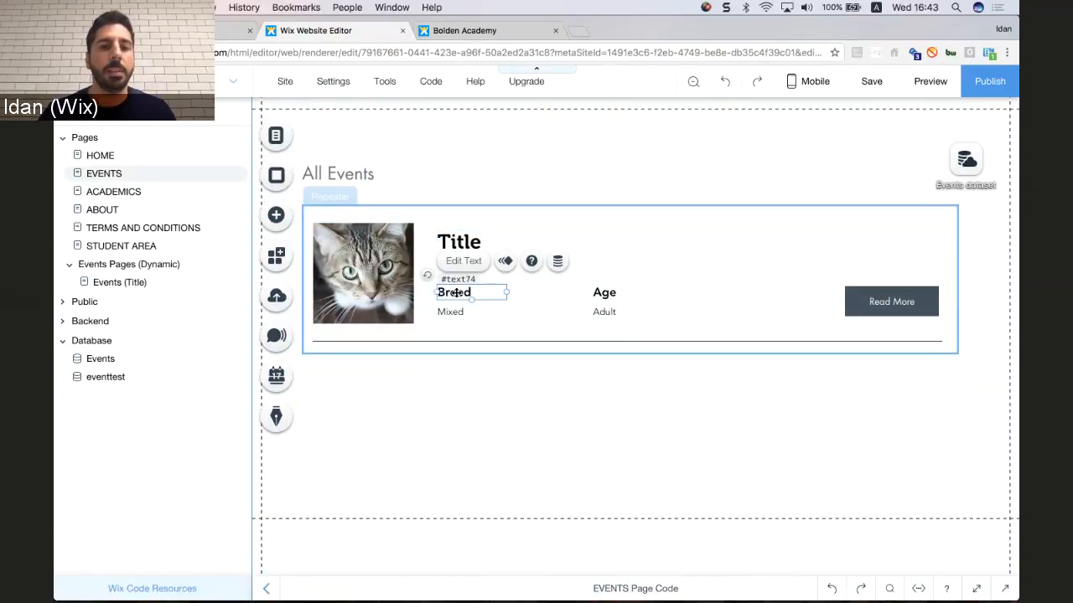
double_click(457, 291)
type("Date")
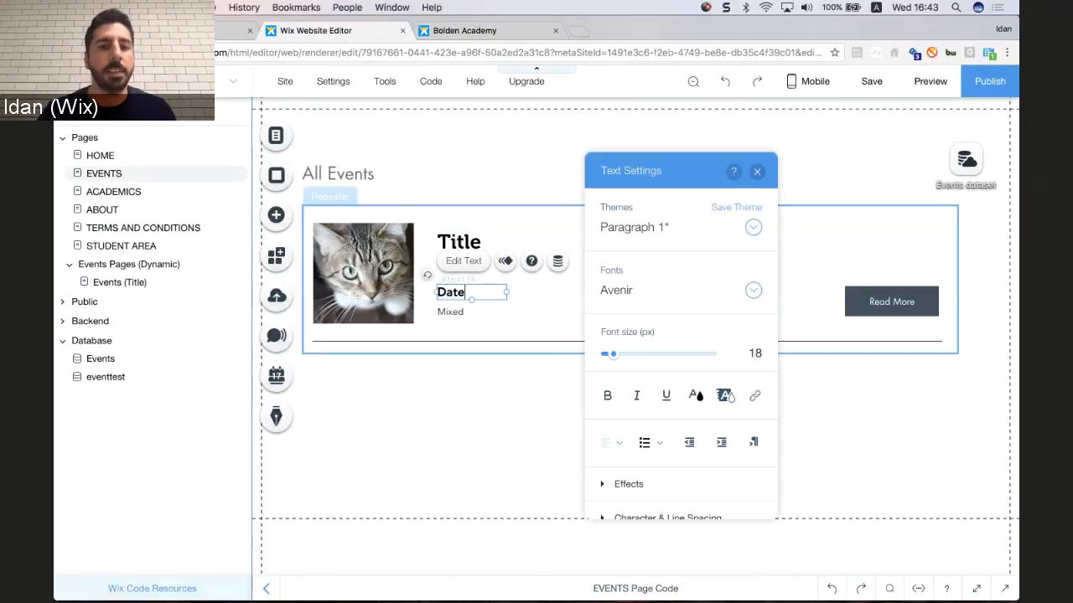
Widen the Mixed value box, rename the Age heading to 'Address', and enlarge the Adult box.
left_click(505, 318)
left_click_drag(505, 319, 487, 332)
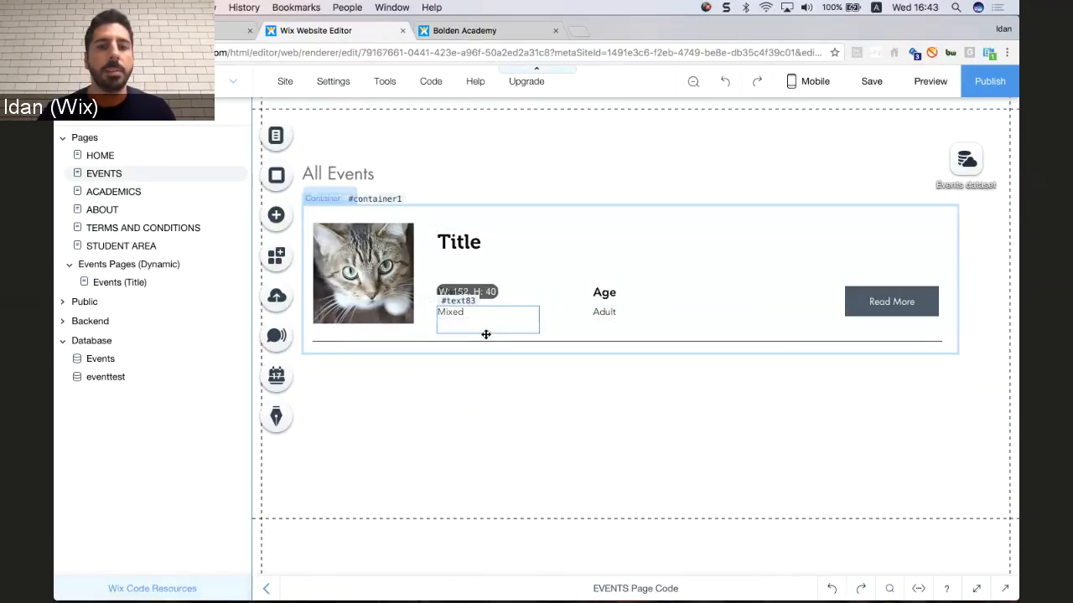
double_click(599, 293)
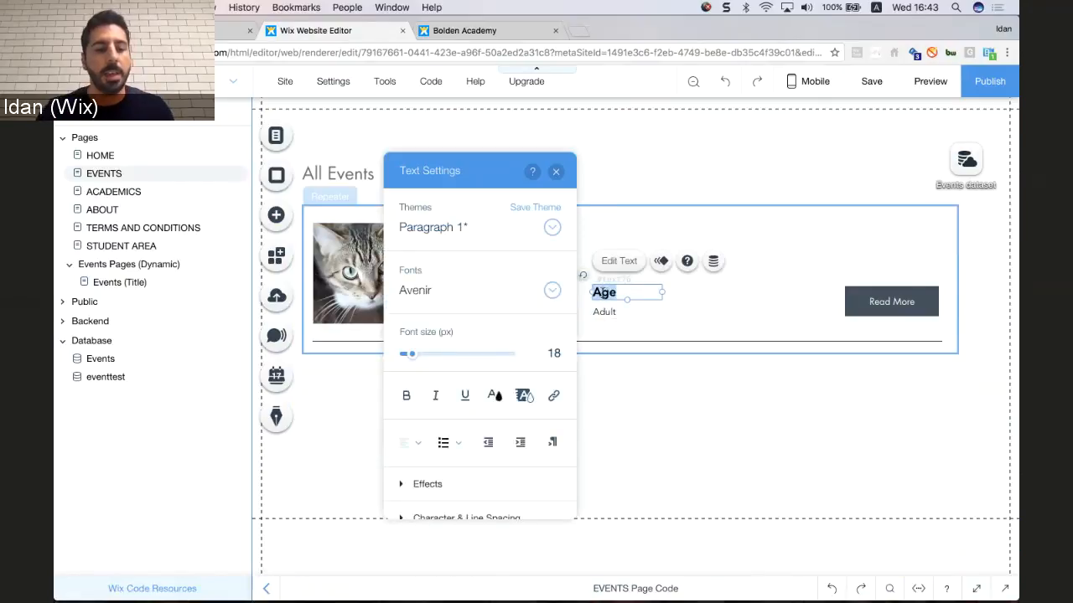
type("Address")
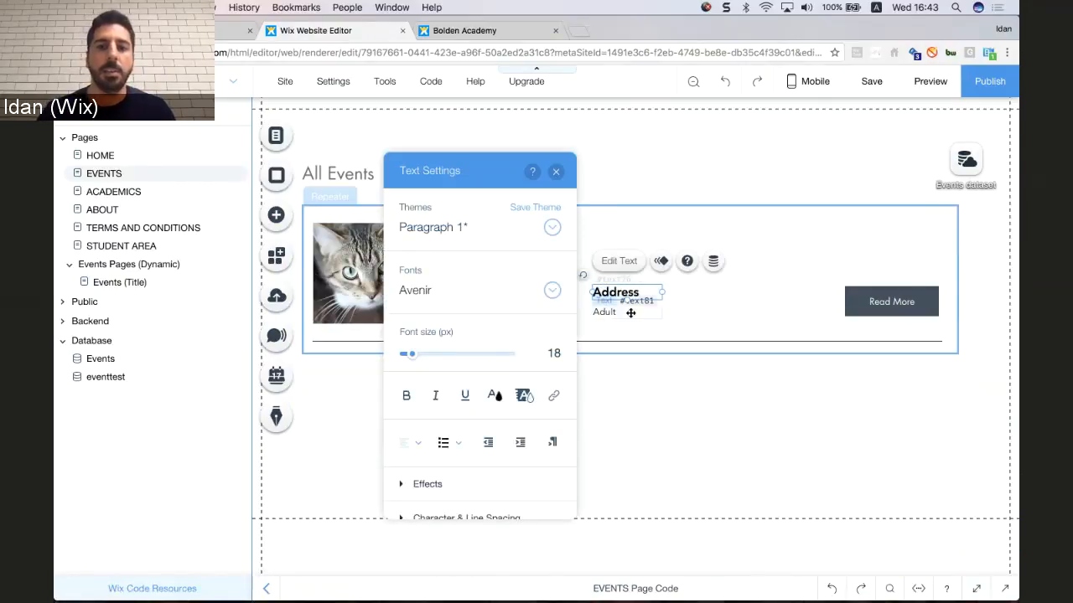
left_click(646, 313)
left_click_drag(663, 312, 740, 319)
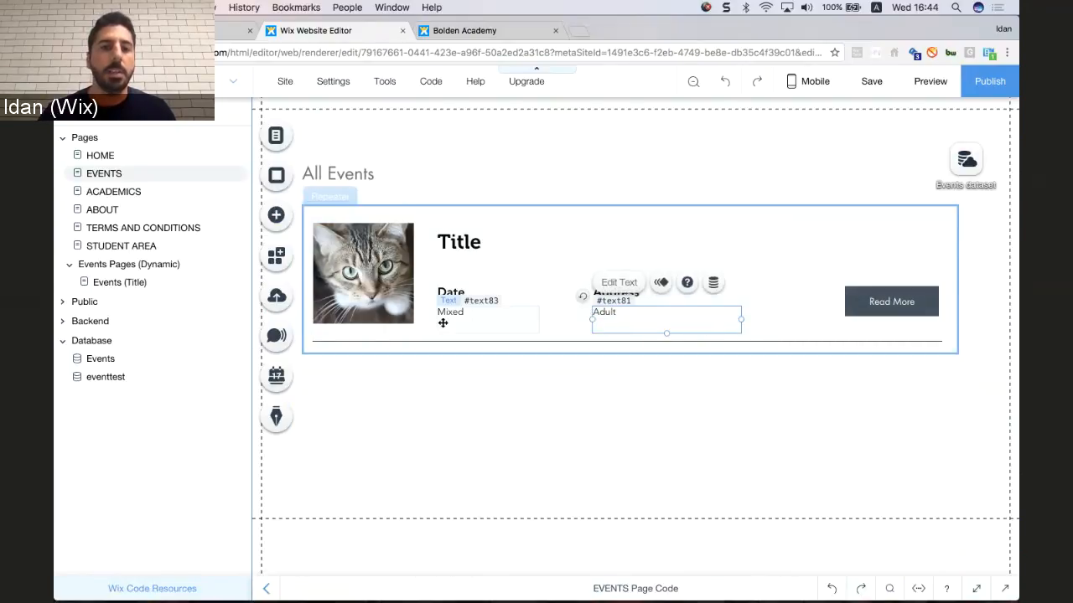
Replace the Mixed and Adult values with the placeholders 'date' and 'address'.
left_click(489, 323)
double_click(461, 311)
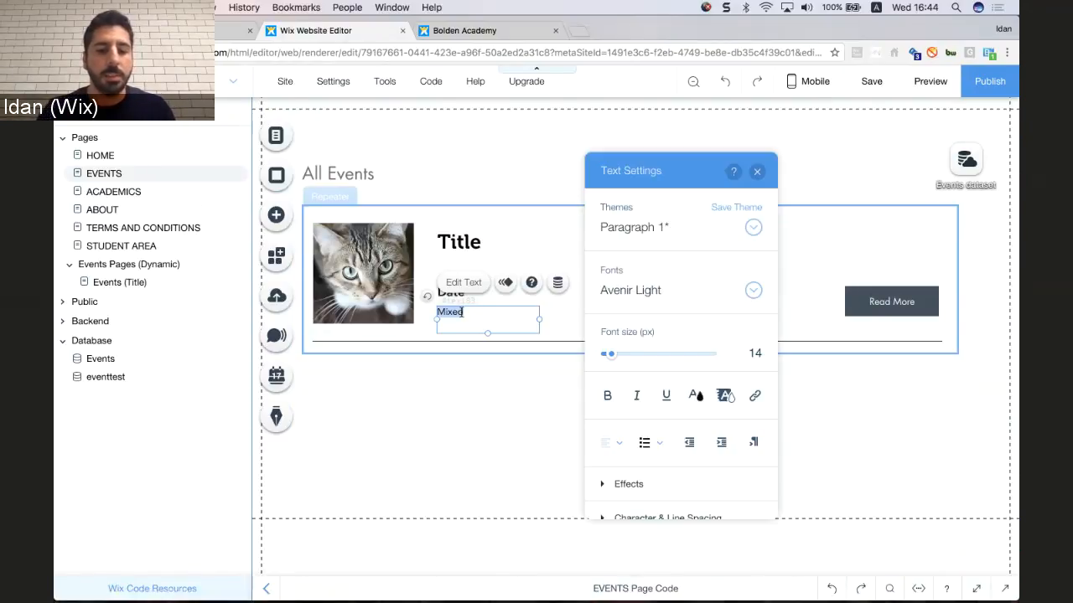
type("date")
left_click(488, 355)
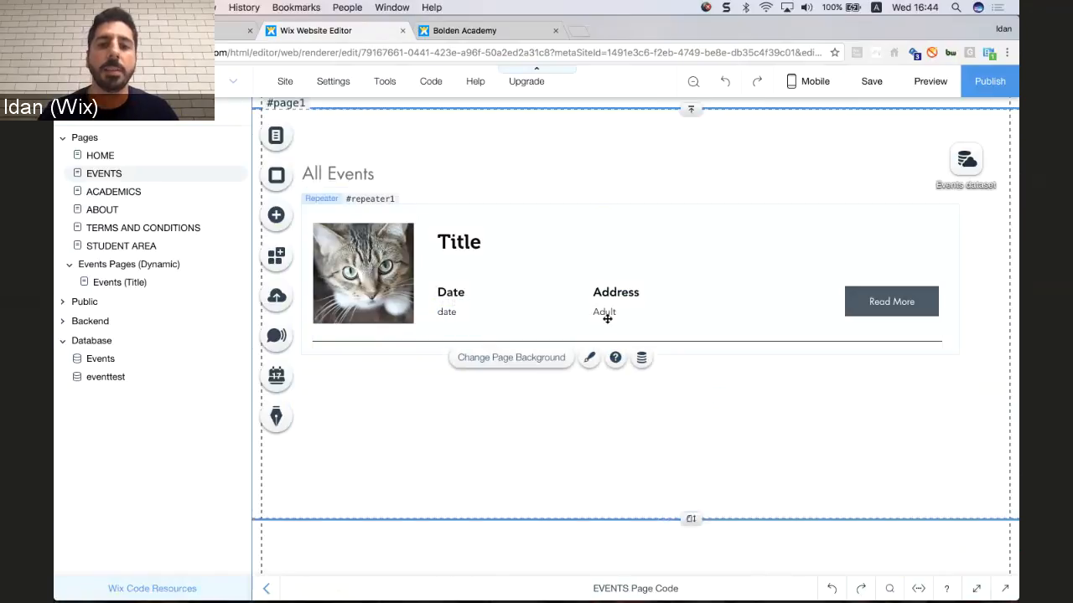
left_click(605, 312)
double_click(605, 314)
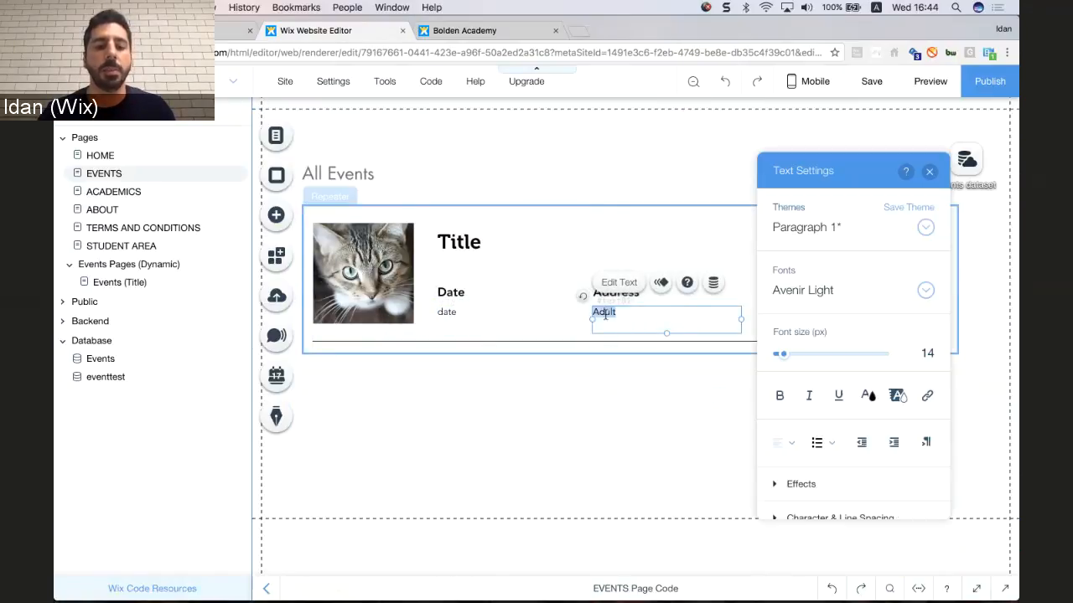
type("address")
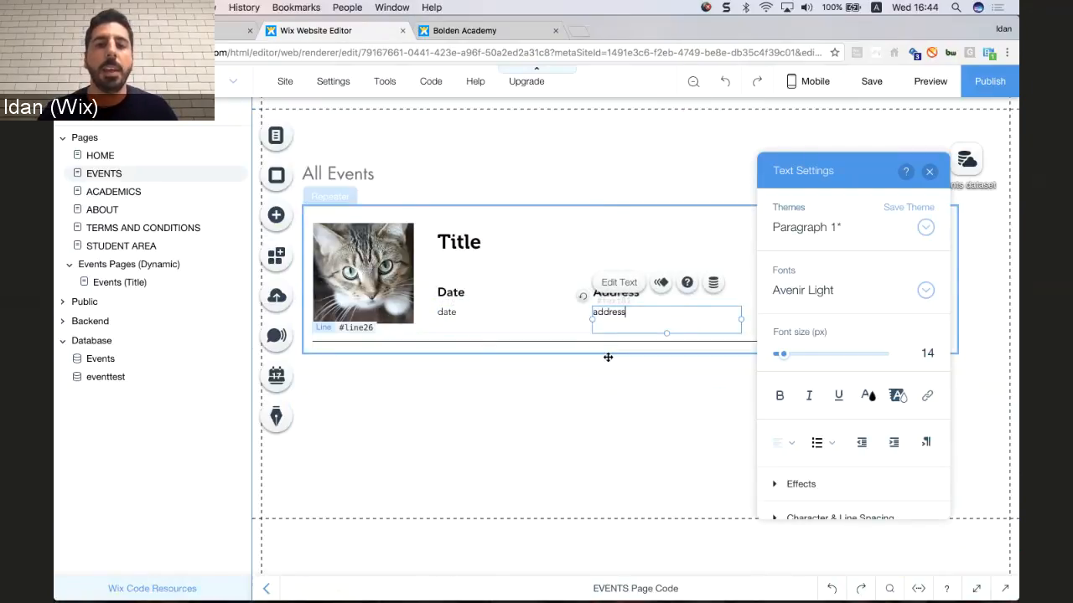
left_click(595, 375)
left_click(458, 242)
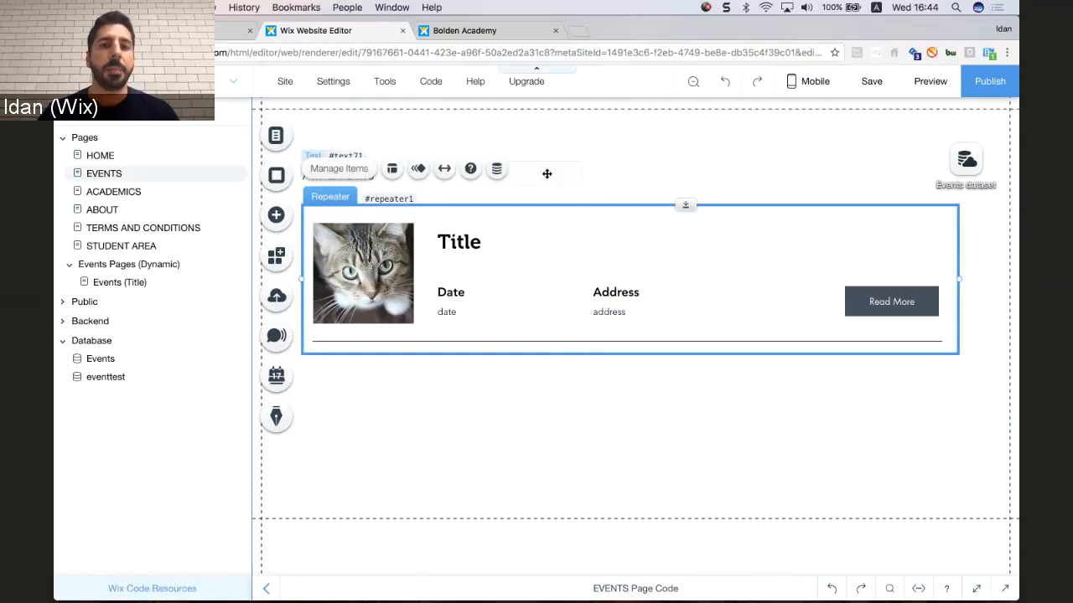
Connect the repeater to the Events dataset.
left_click(501, 172)
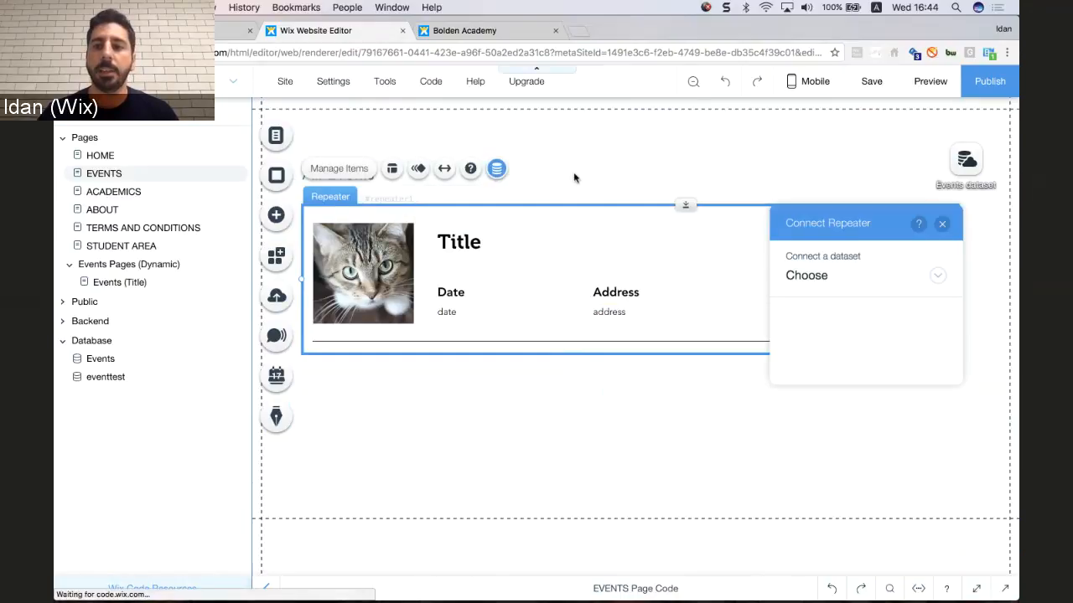
left_click(854, 275)
left_click(855, 297)
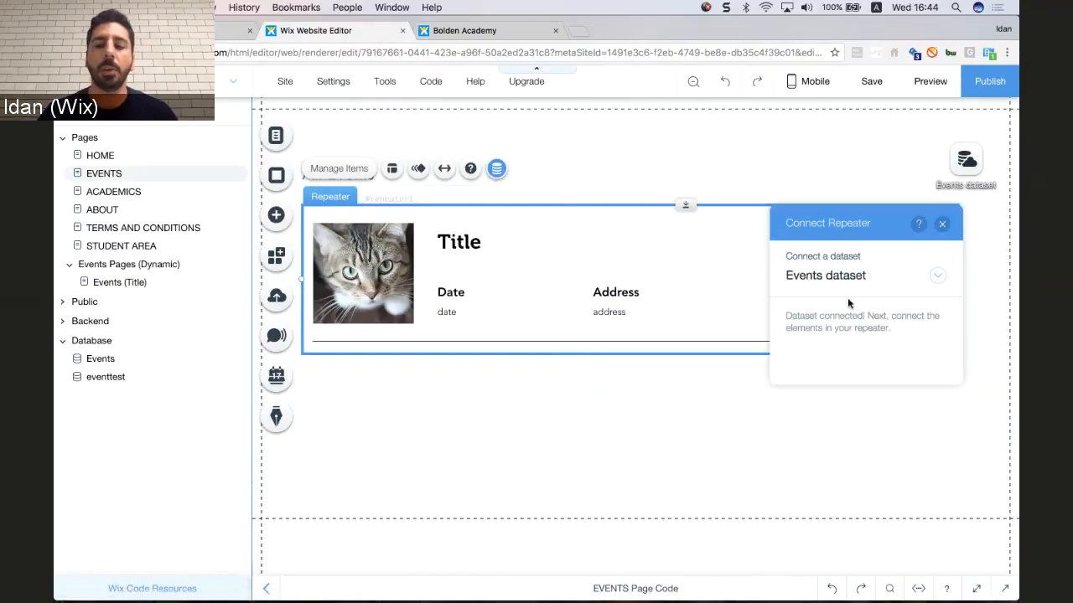
left_click(942, 224)
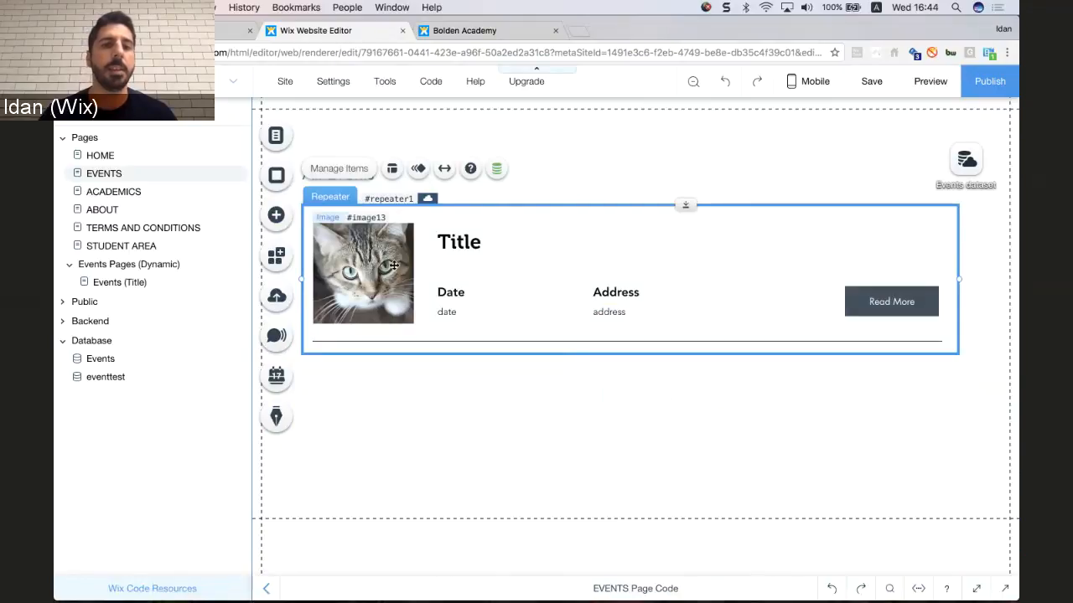
Bind the repeater image to the Image field and the title text to the Title field.
left_click(393, 265)
left_click(588, 199)
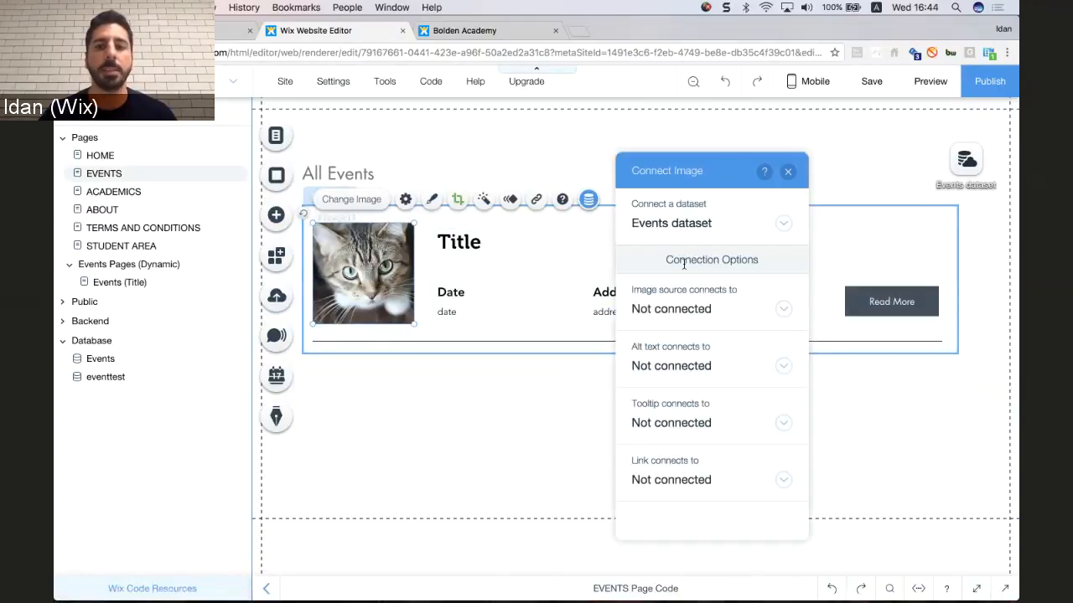
left_click(673, 310)
left_click(695, 431)
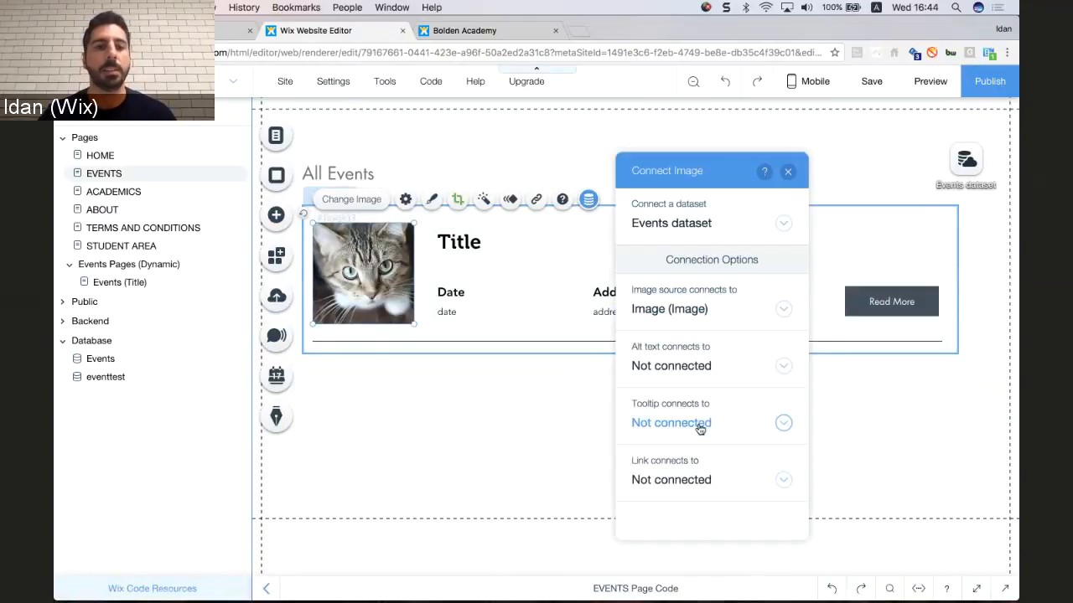
left_click(788, 172)
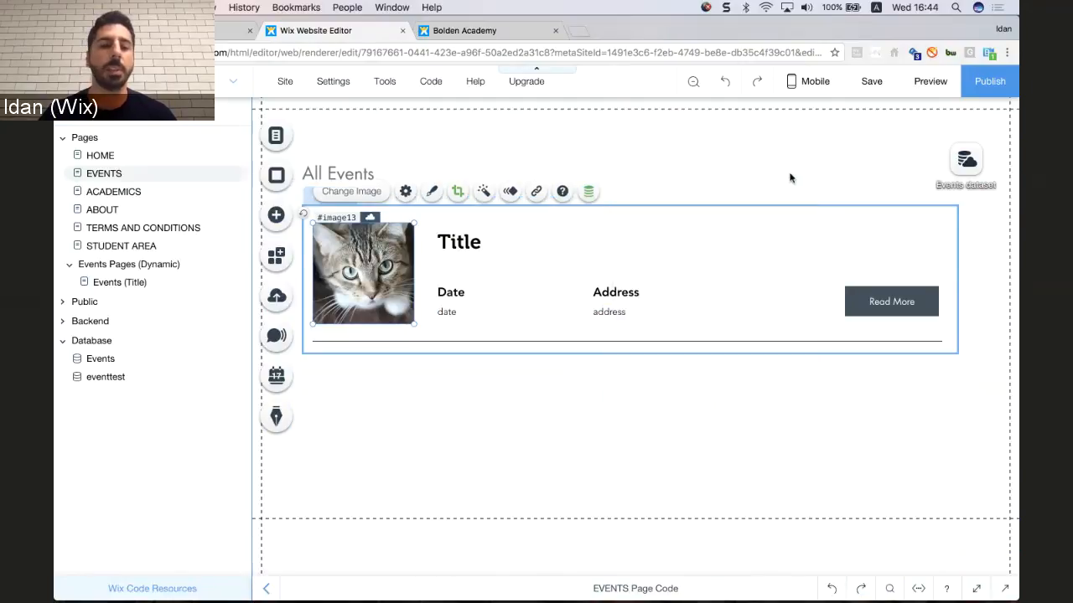
left_click(479, 254)
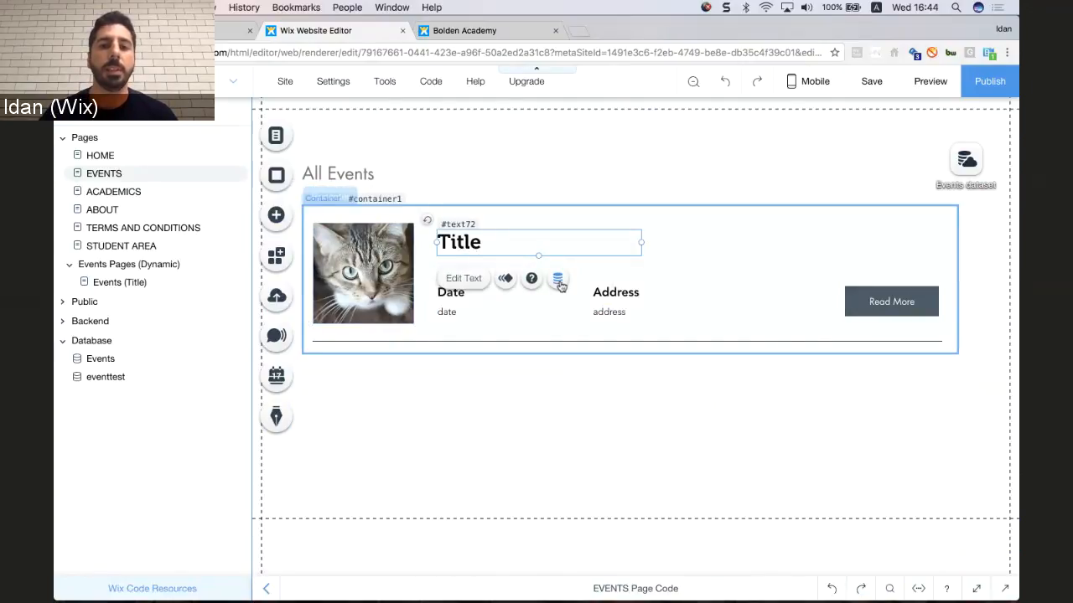
left_click(559, 281)
left_click(713, 382)
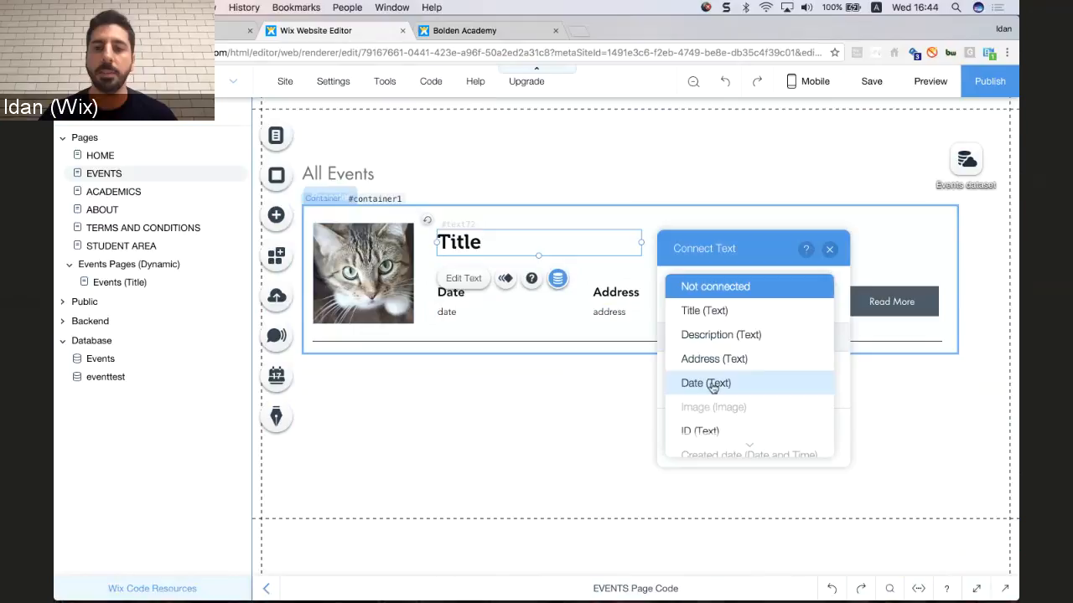
left_click(703, 310)
Bind the date text to the Date field and the address text to the Address field.
left_click(447, 313)
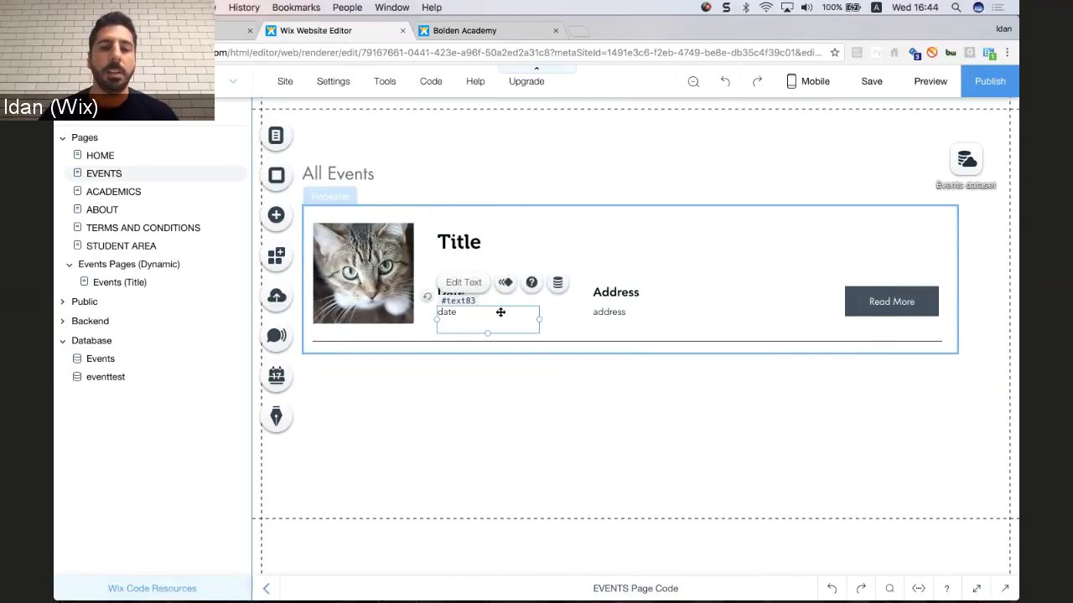
left_click(556, 284)
left_click(639, 312)
left_click(637, 308)
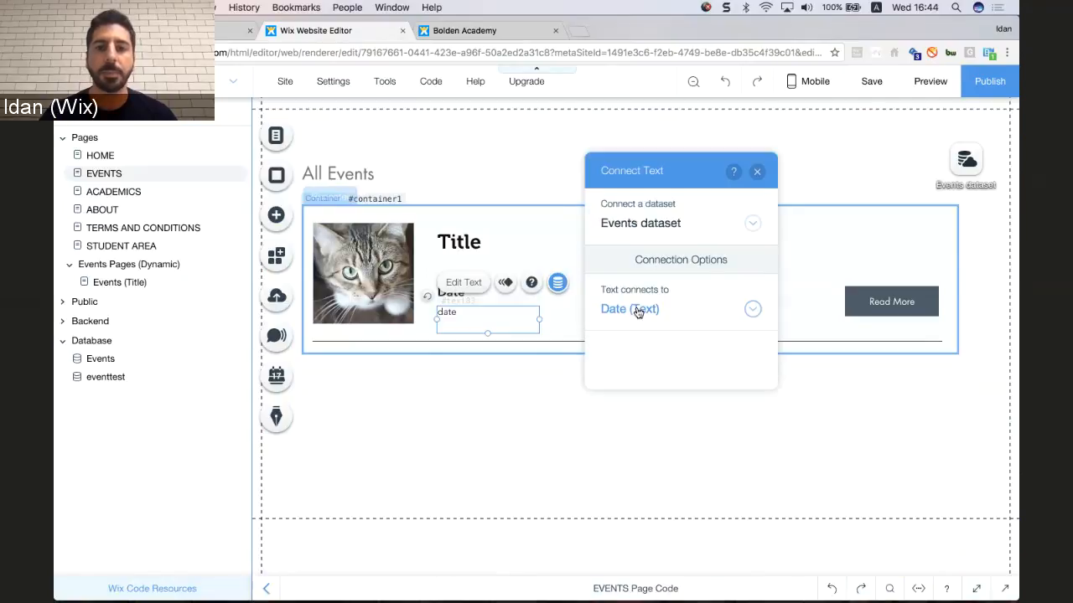
left_click(757, 171)
left_click(624, 313)
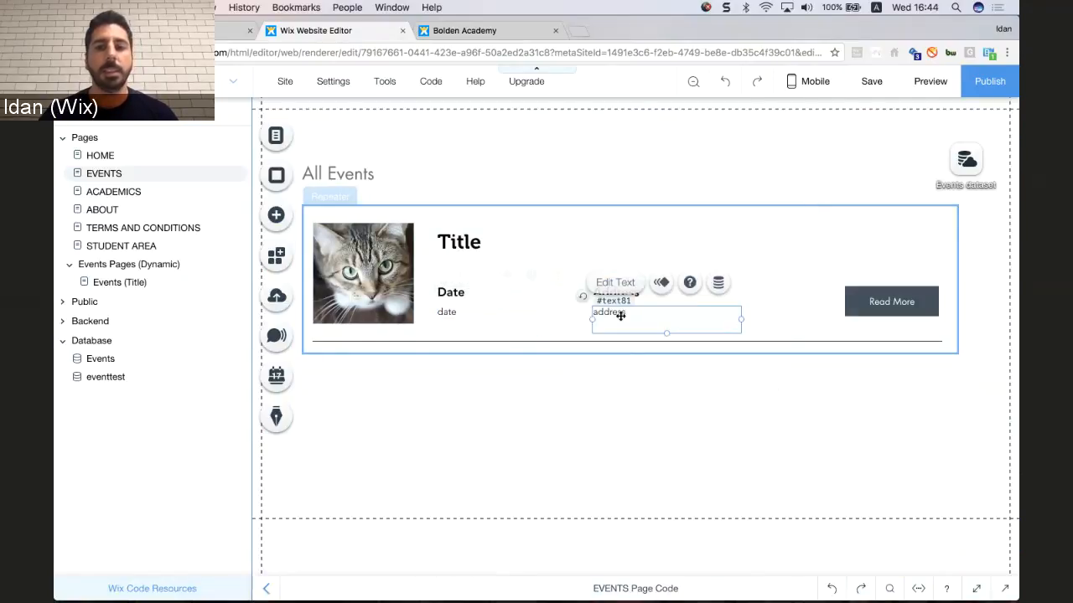
left_click(714, 284)
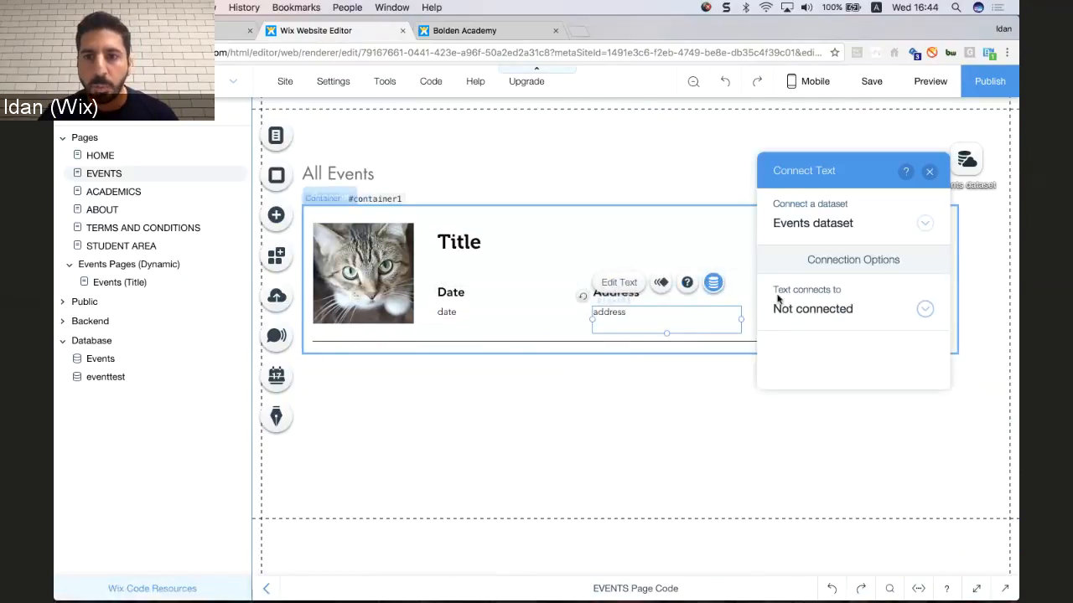
left_click(780, 304)
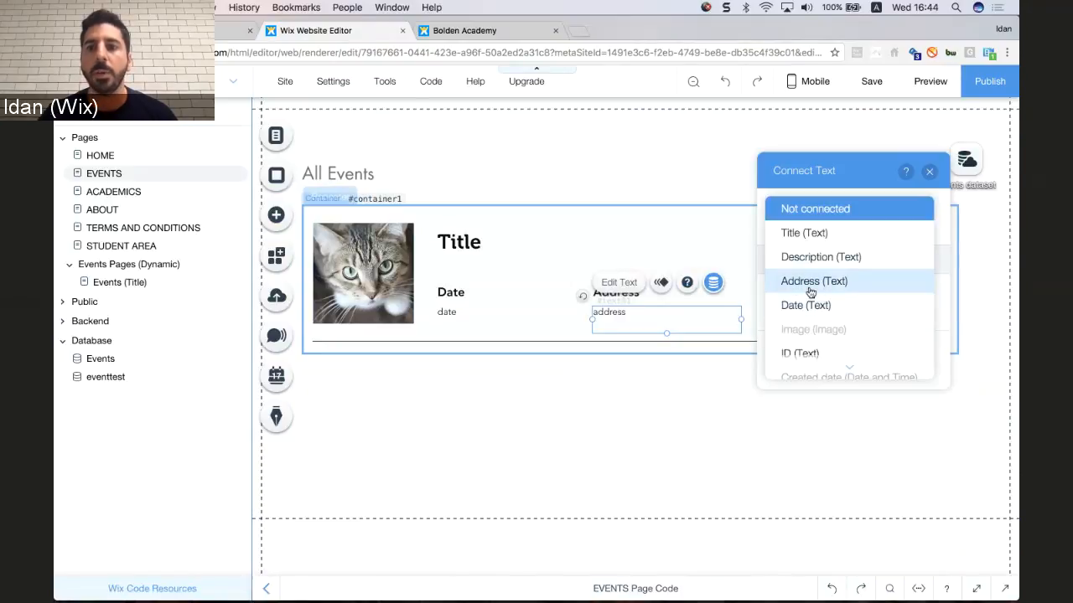
left_click(810, 285)
left_click(928, 172)
Link the Read More button to the Events (Title) dynamic page.
left_click(897, 306)
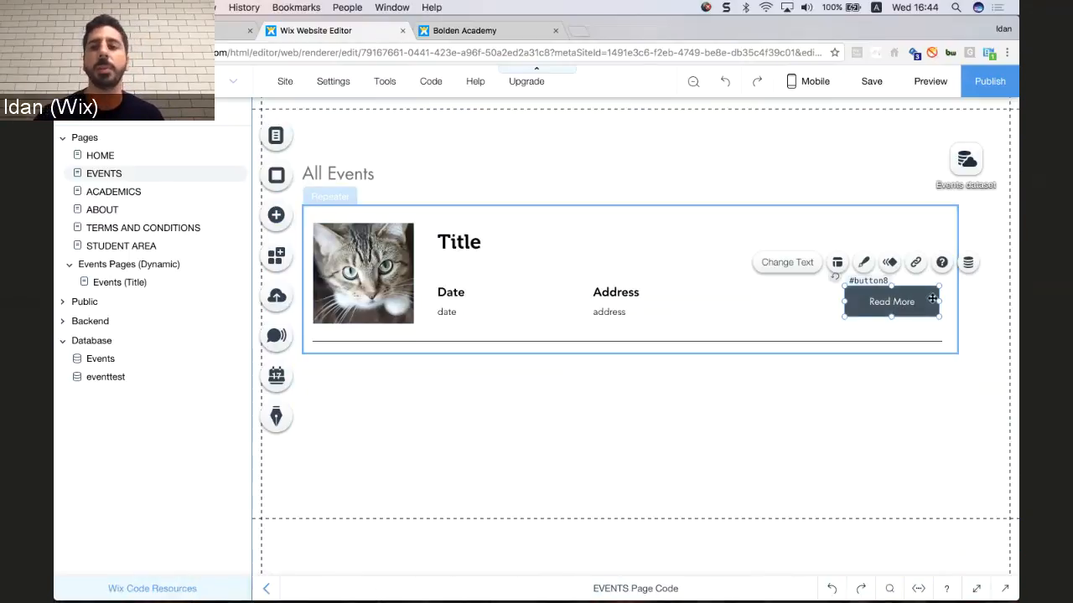
left_click(968, 265)
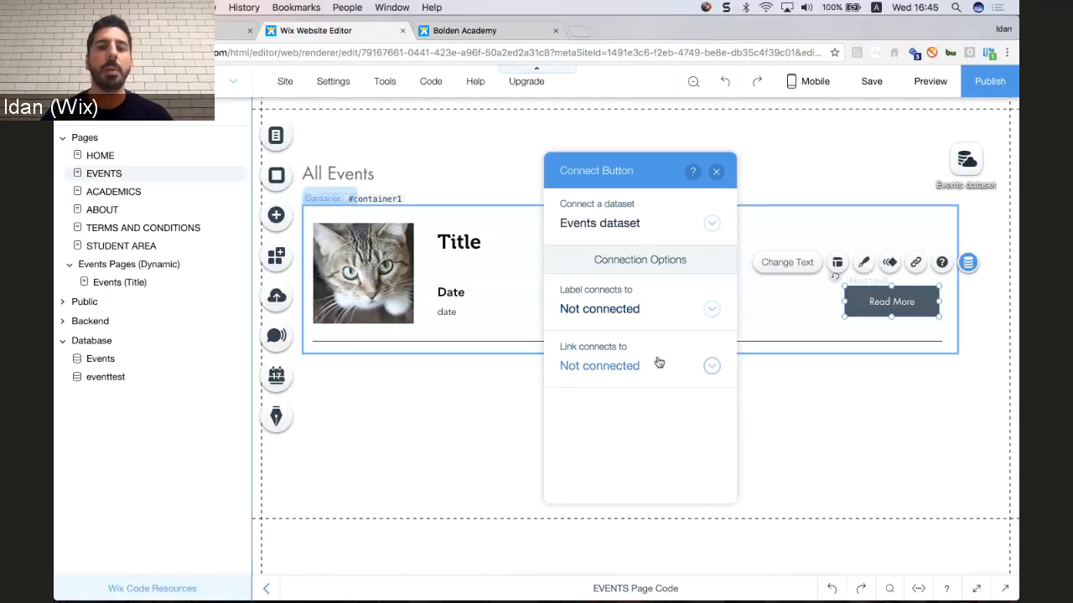
left_click(714, 374)
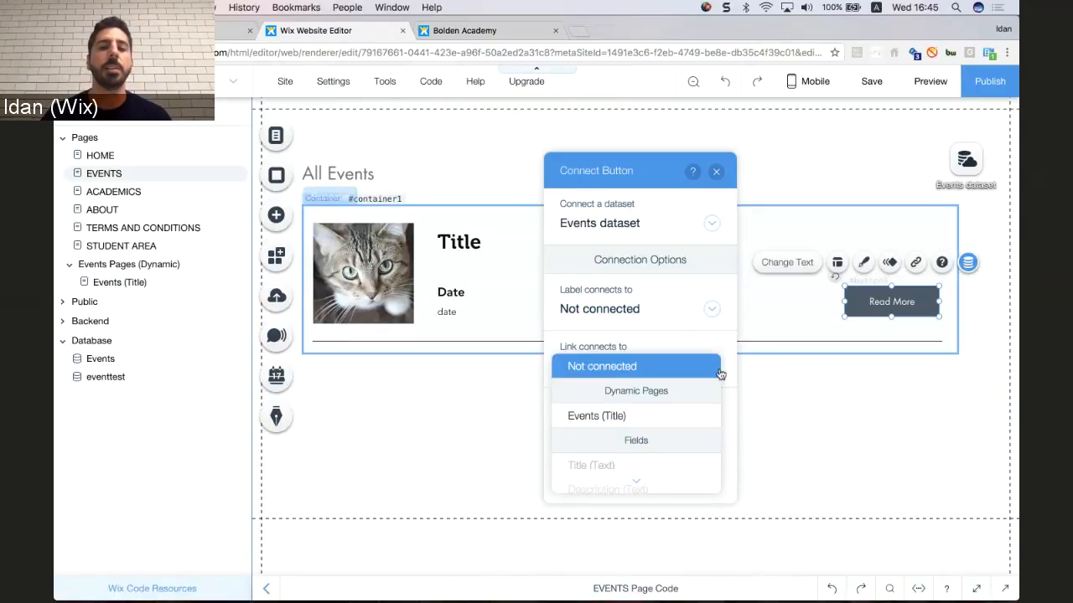
left_click(642, 420)
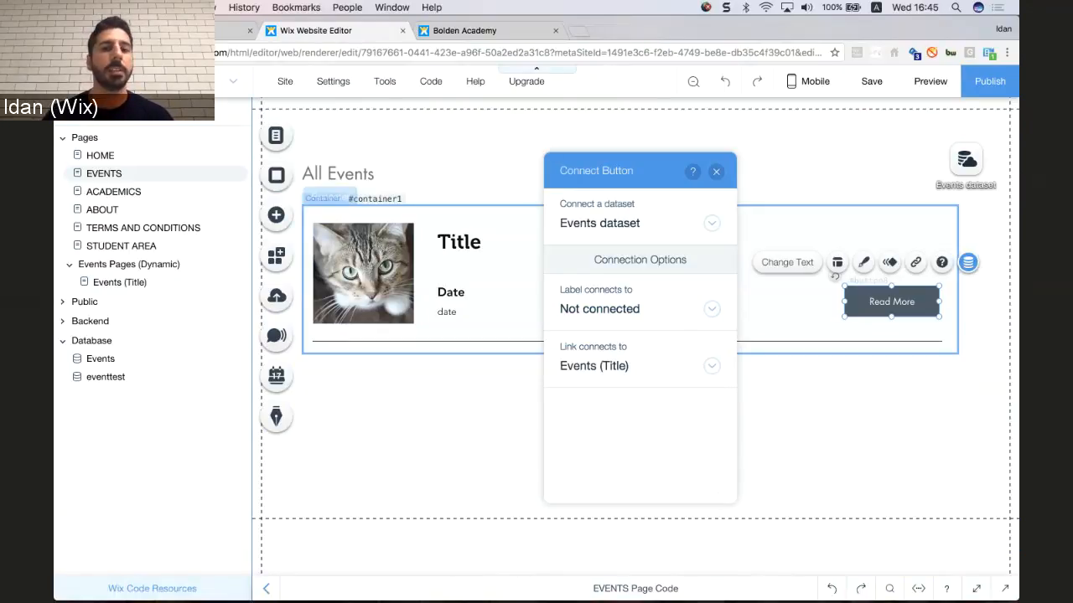
left_click(838, 427)
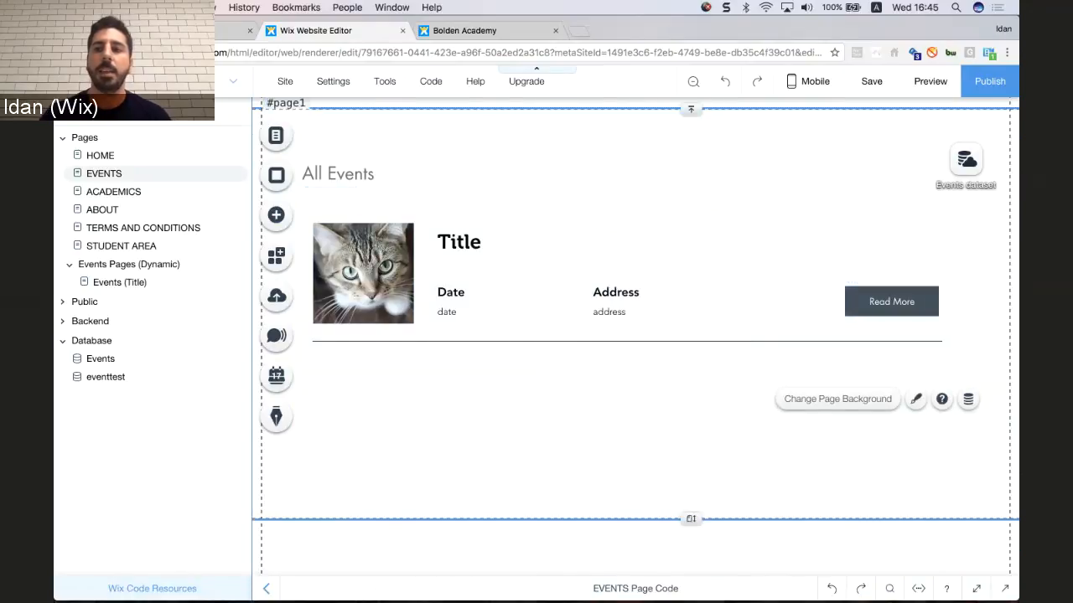
Preview the site and scroll through the list of real events.
left_click(930, 82)
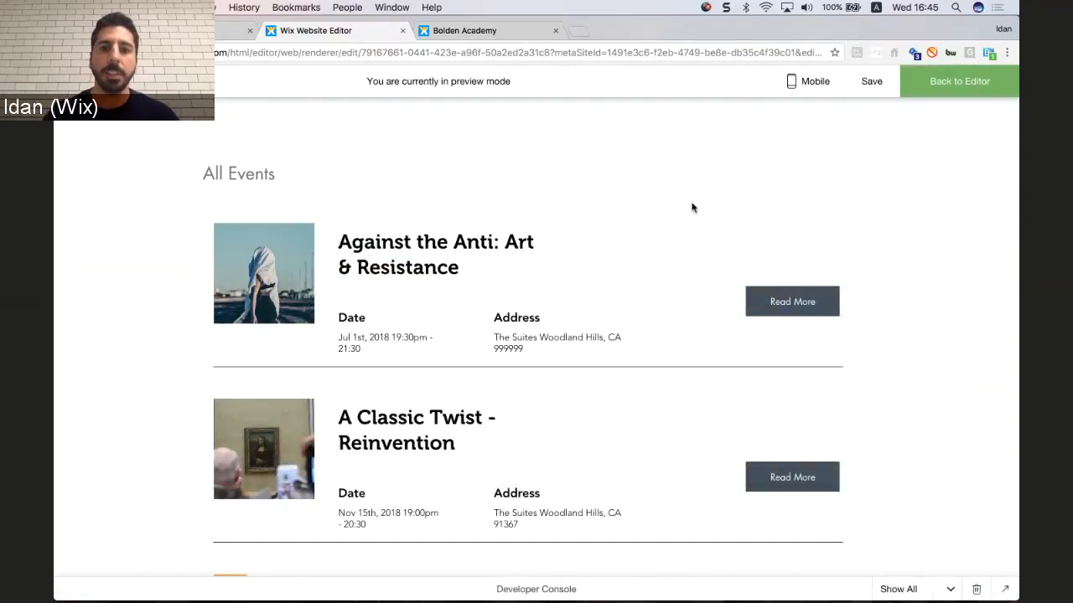
scroll(692, 208, "down", 2)
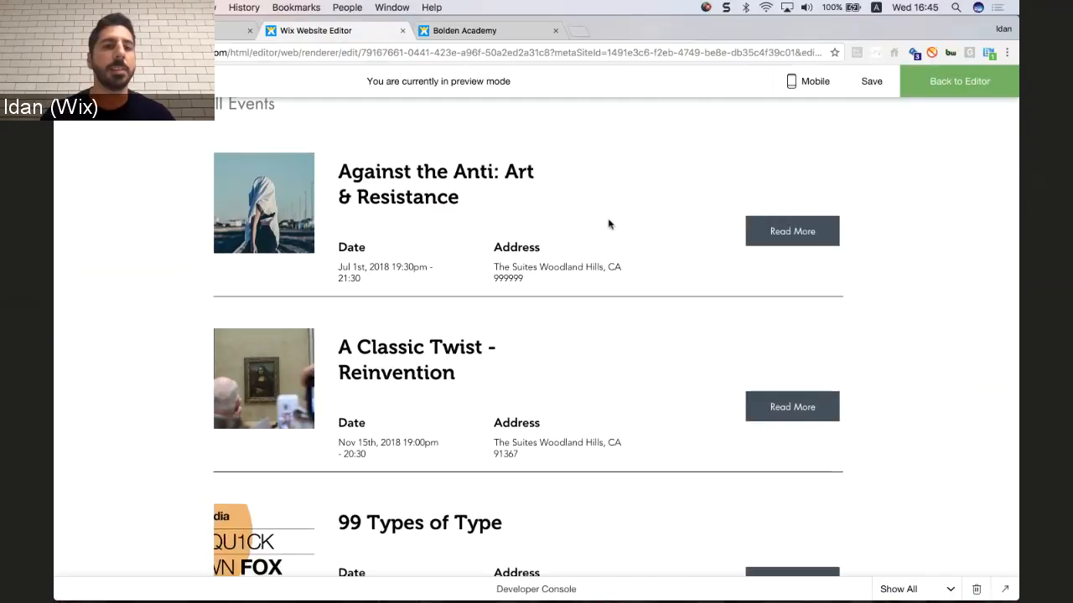
scroll(609, 224, "down", 6)
scroll(609, 224, "up", 4)
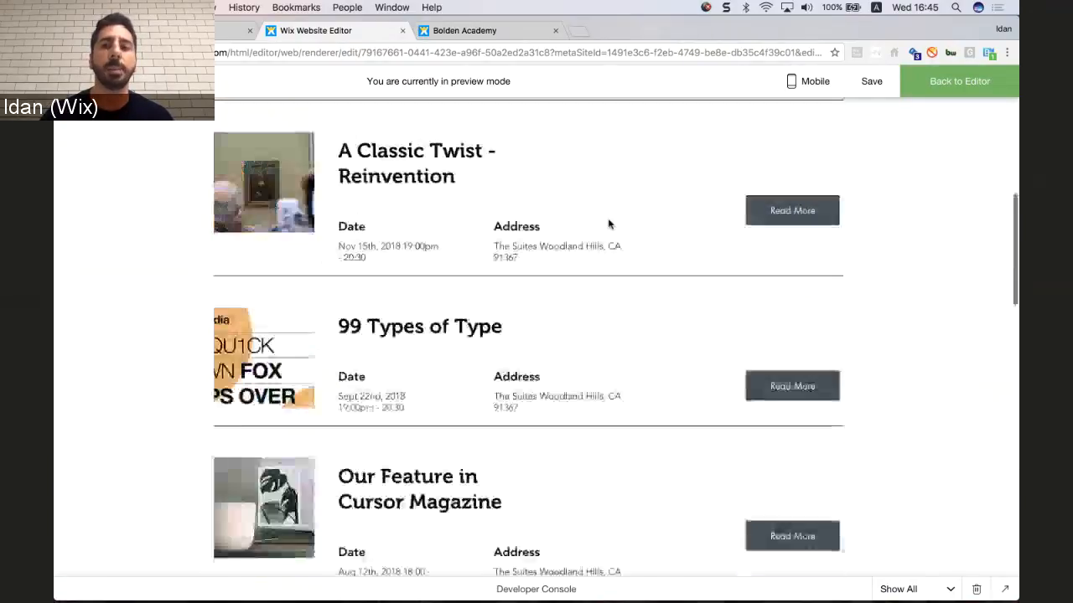
scroll(610, 224, "up", 6)
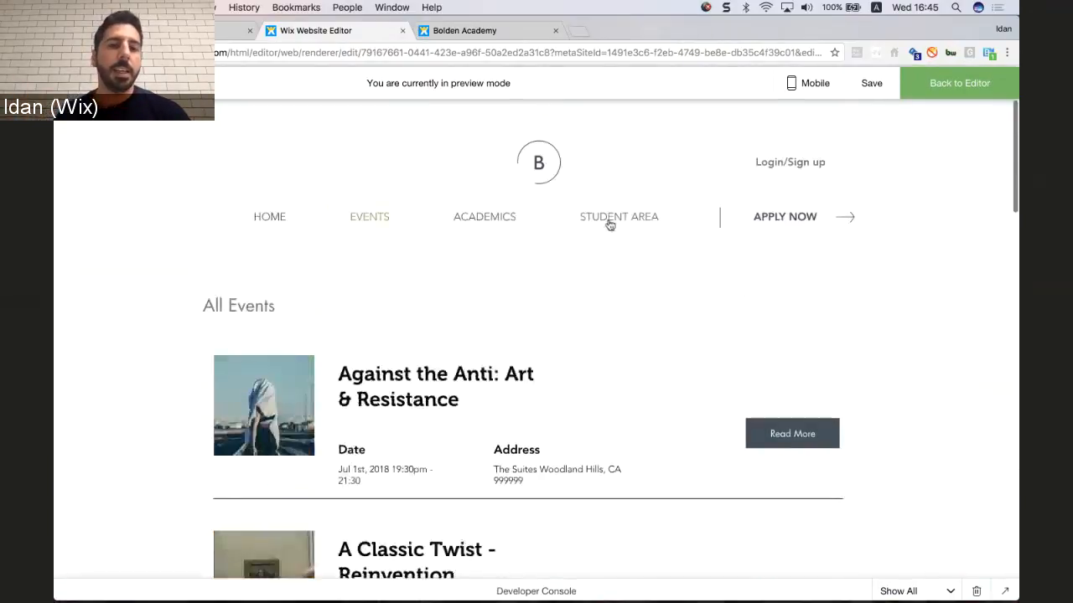
scroll(610, 224, "down", 4)
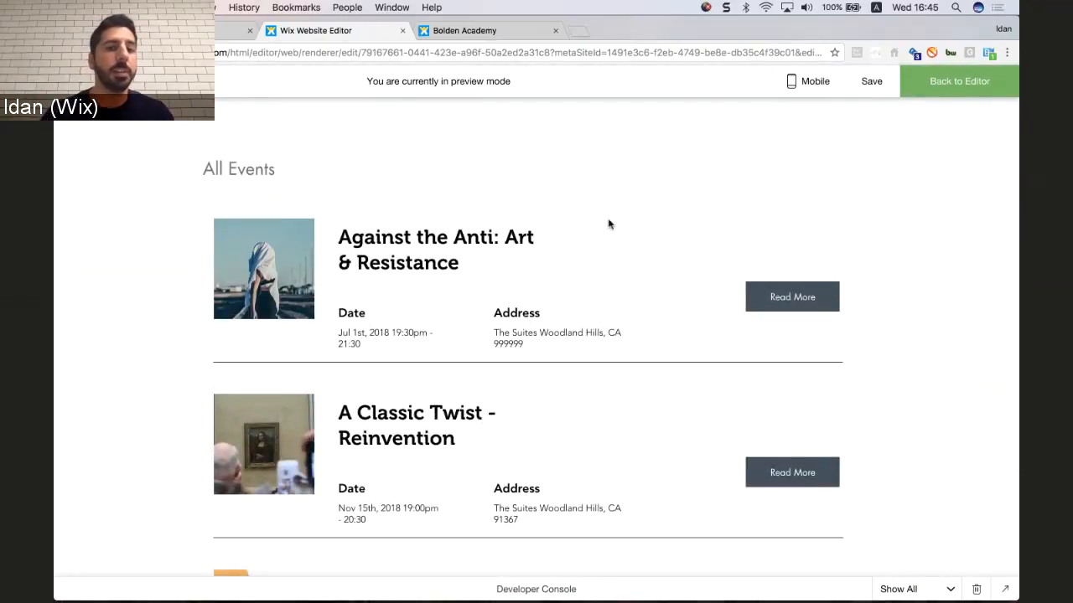
Open the 'Against the Anti: Art & Resistance' event page from its Read More button.
left_click(817, 301)
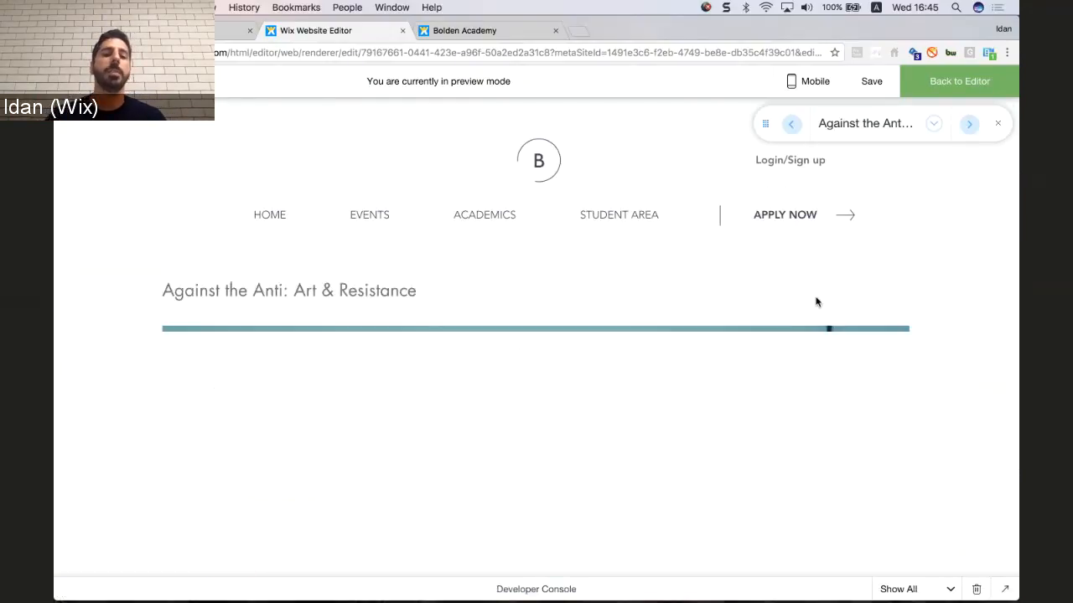
scroll(817, 302, "down", 5)
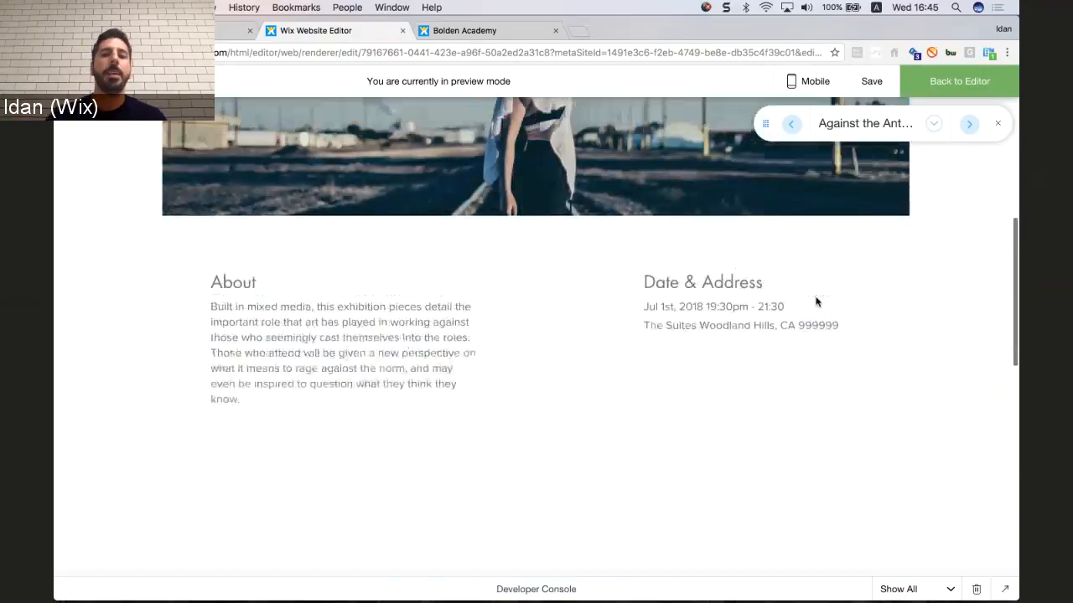
scroll(817, 302, "up", 3)
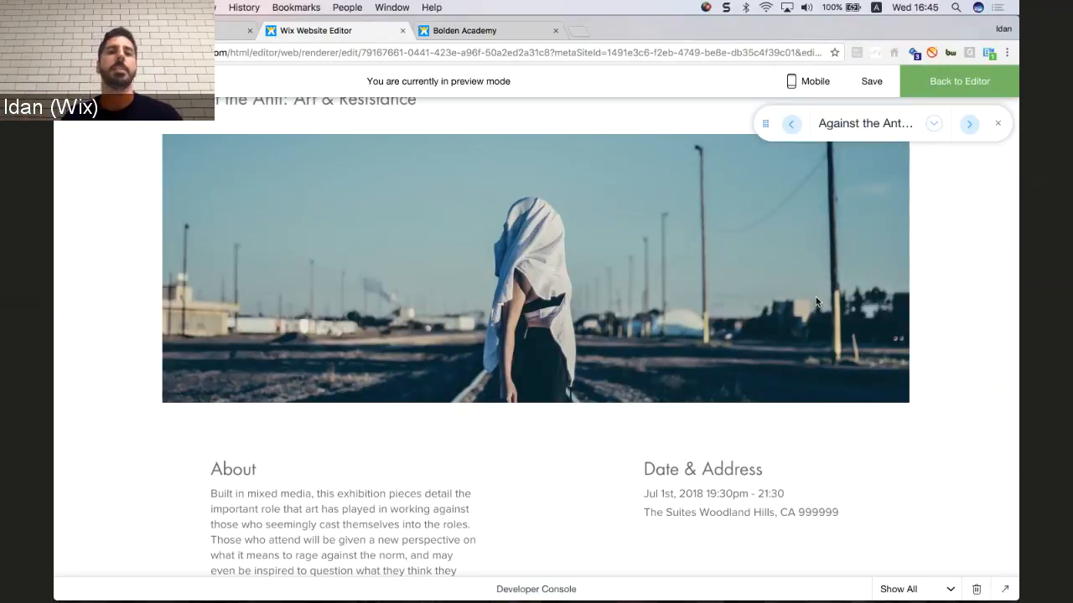
Exit preview and resume editing the Events (Title) dynamic page.
left_click(959, 87)
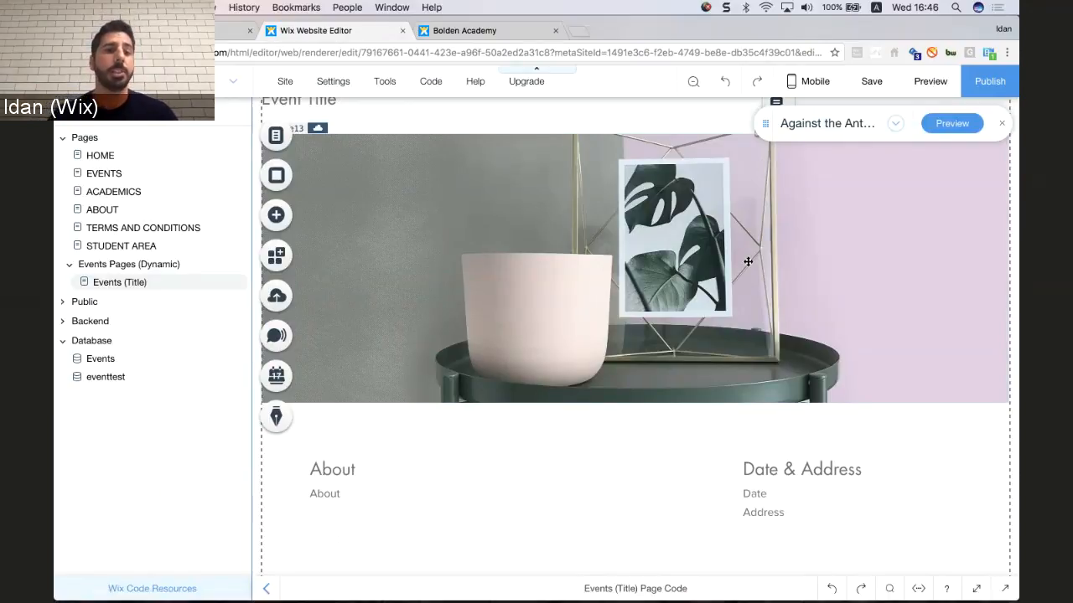
Add a new page named ADMIN to the main site menu and bring up its options.
left_click(276, 135)
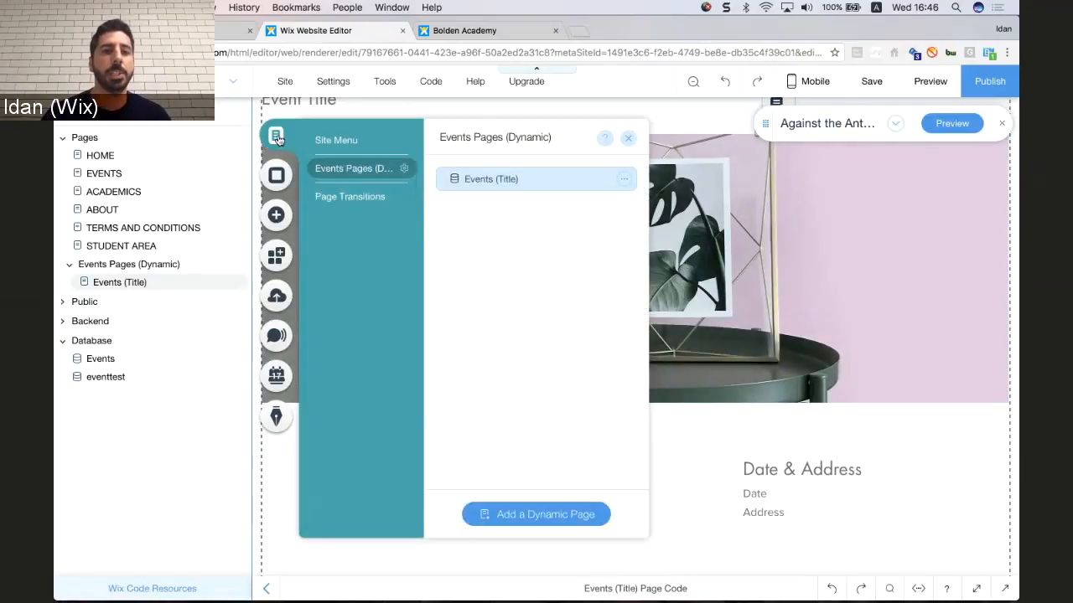
left_click(319, 141)
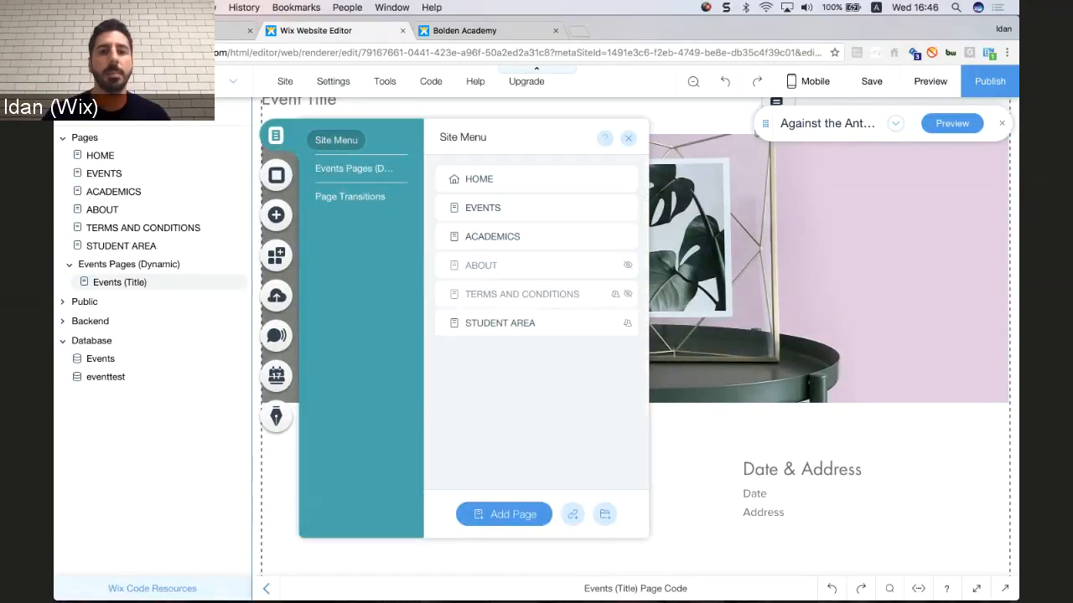
left_click(511, 514)
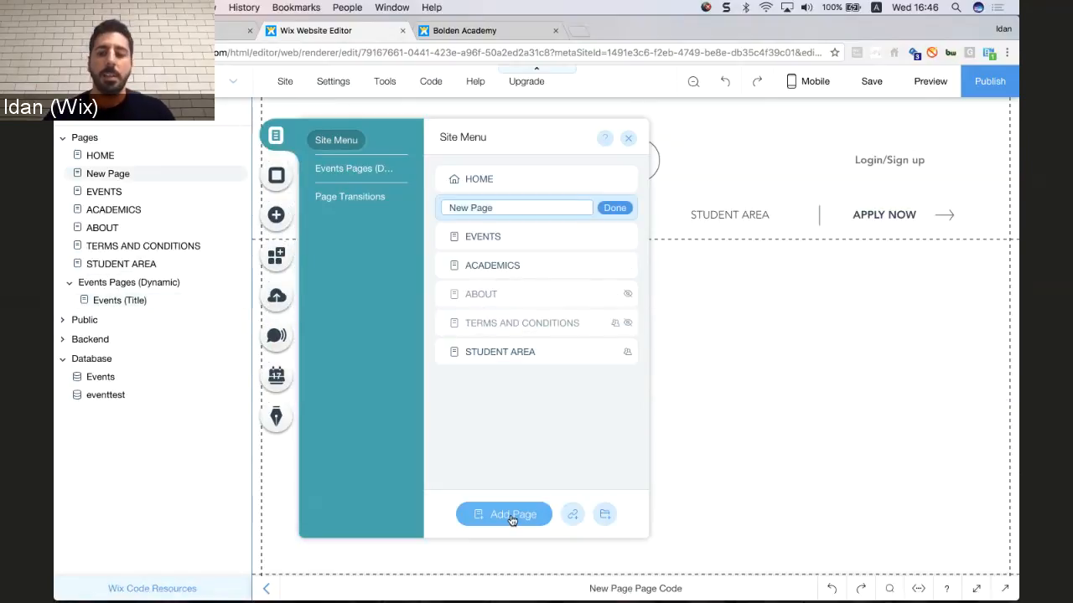
type("ADMIN")
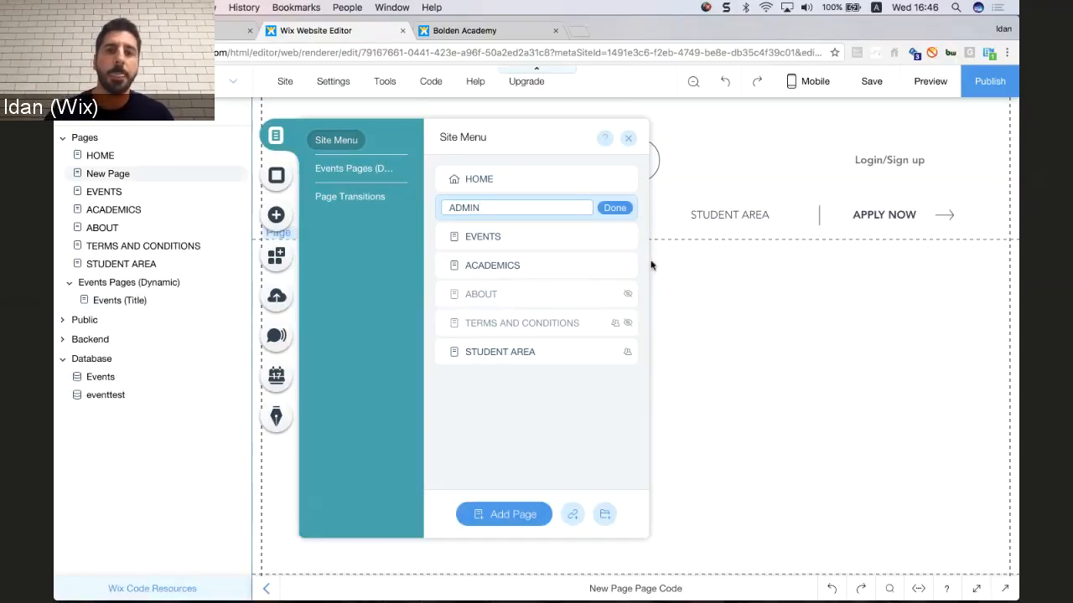
left_click(616, 209)
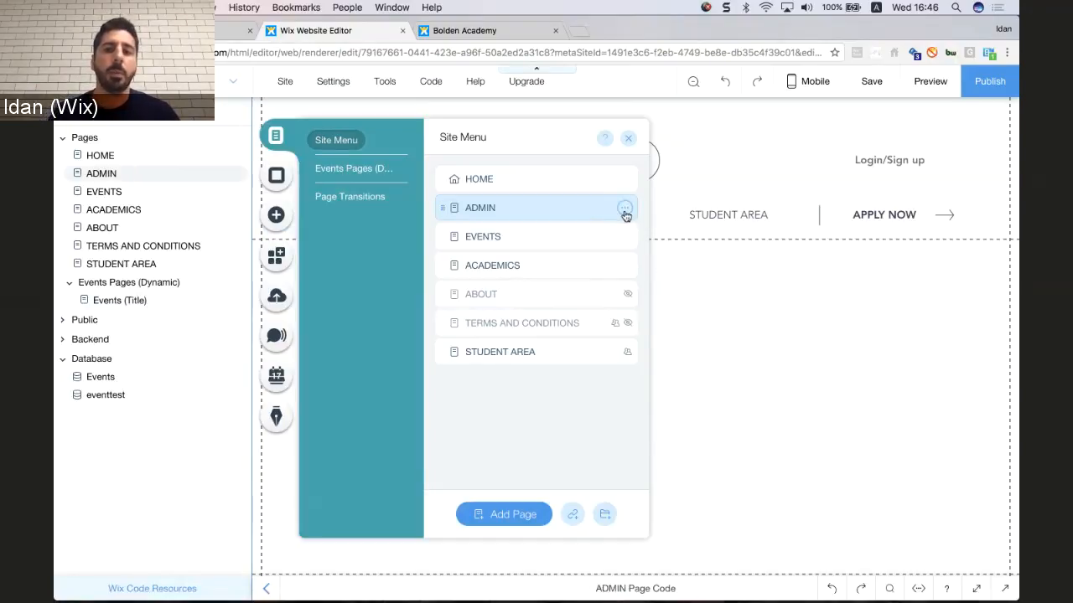
left_click(624, 211)
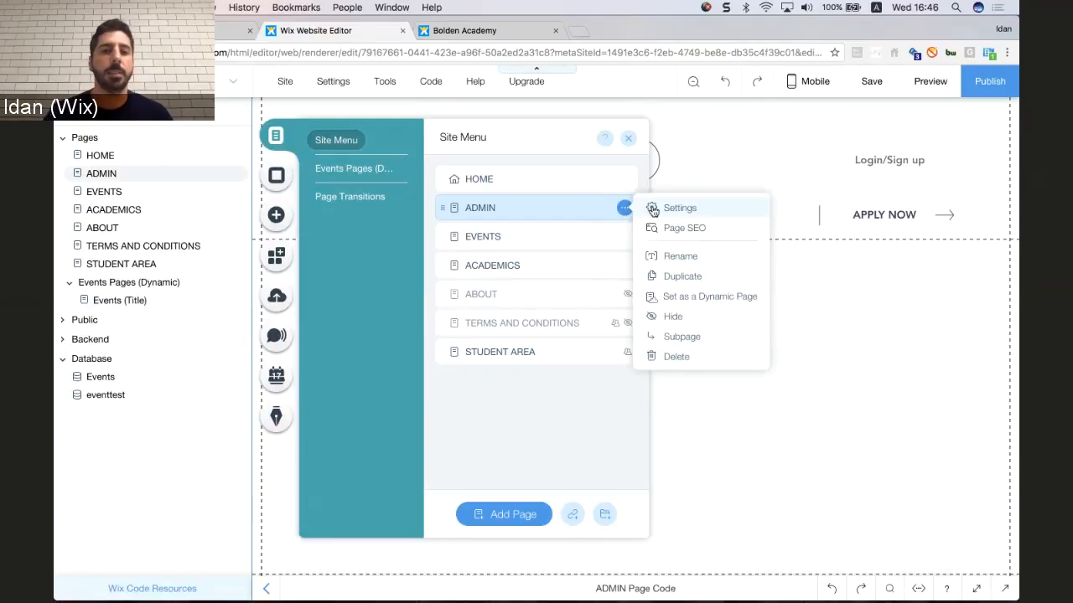
Set the ADMIN page's permissions to Members Only.
left_click(653, 210)
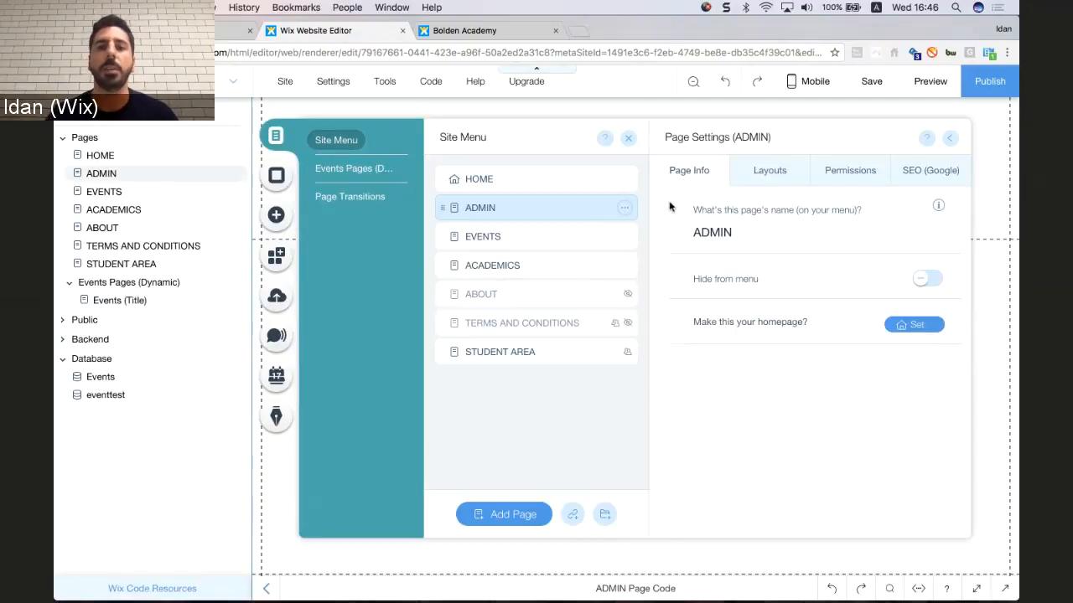
left_click(861, 180)
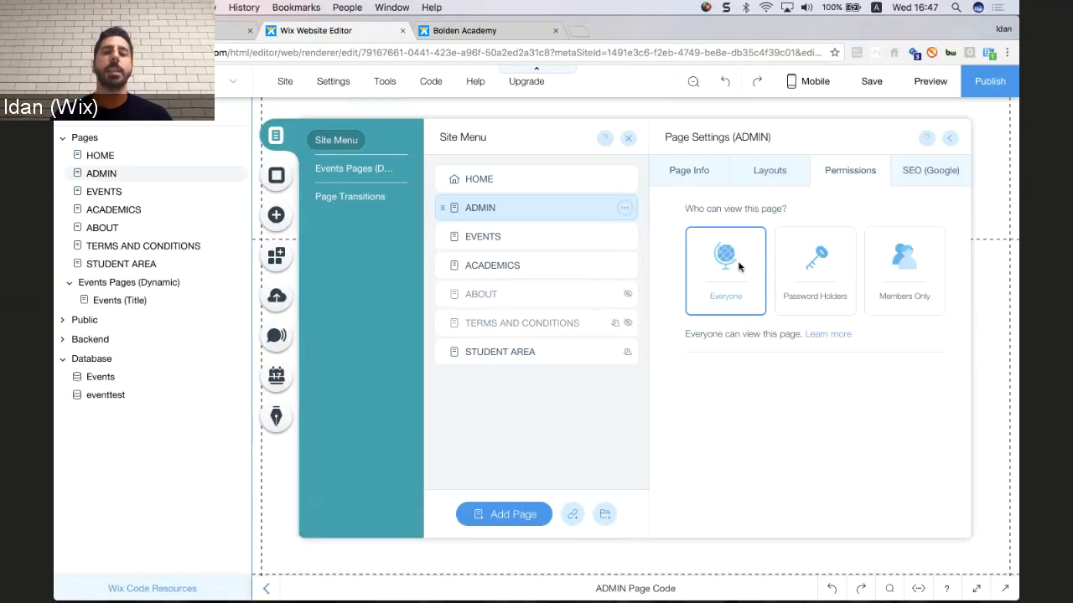
left_click(820, 278)
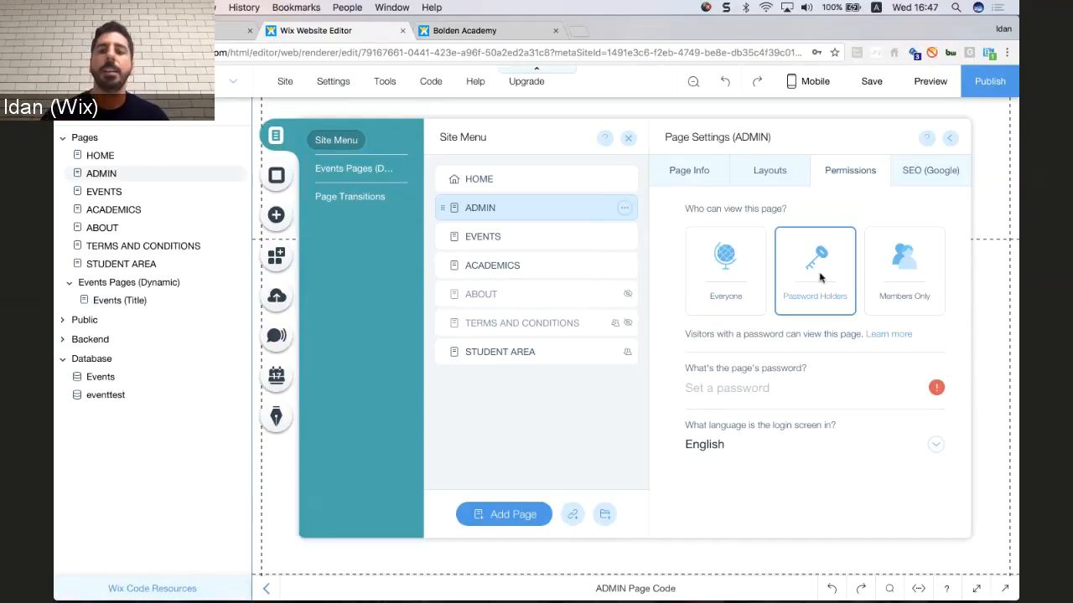
left_click(911, 257)
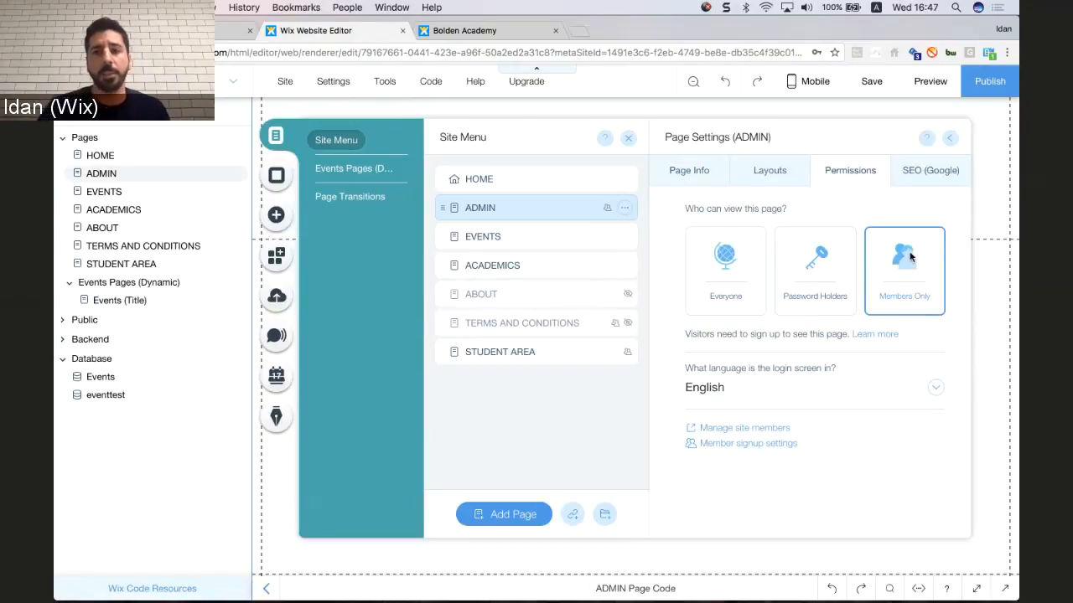
Make member signup show existing member login first, then open site members in the dashboard.
left_click(752, 444)
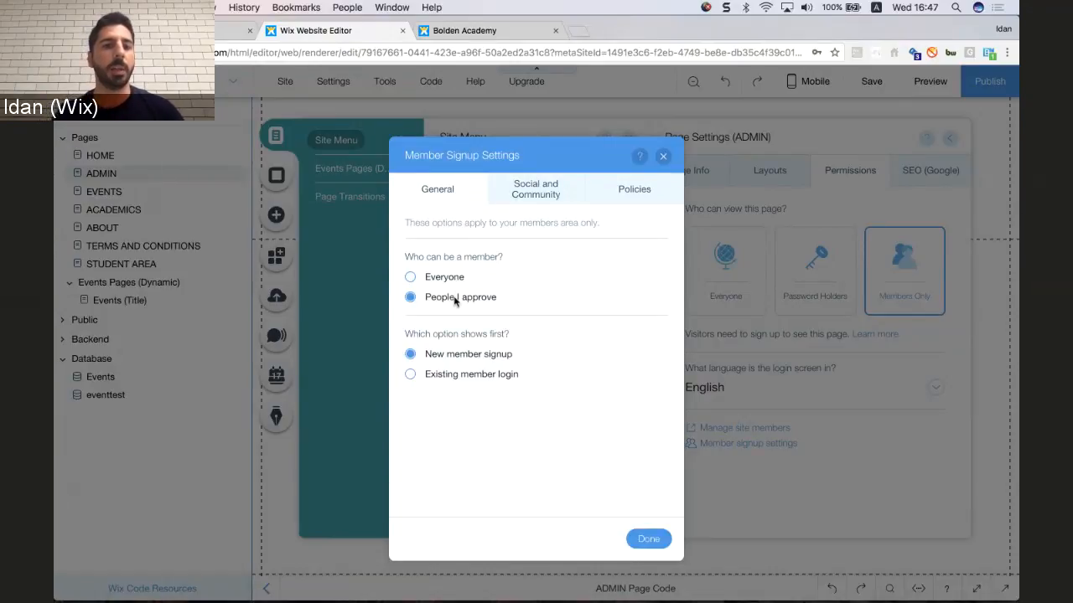
left_click(498, 379)
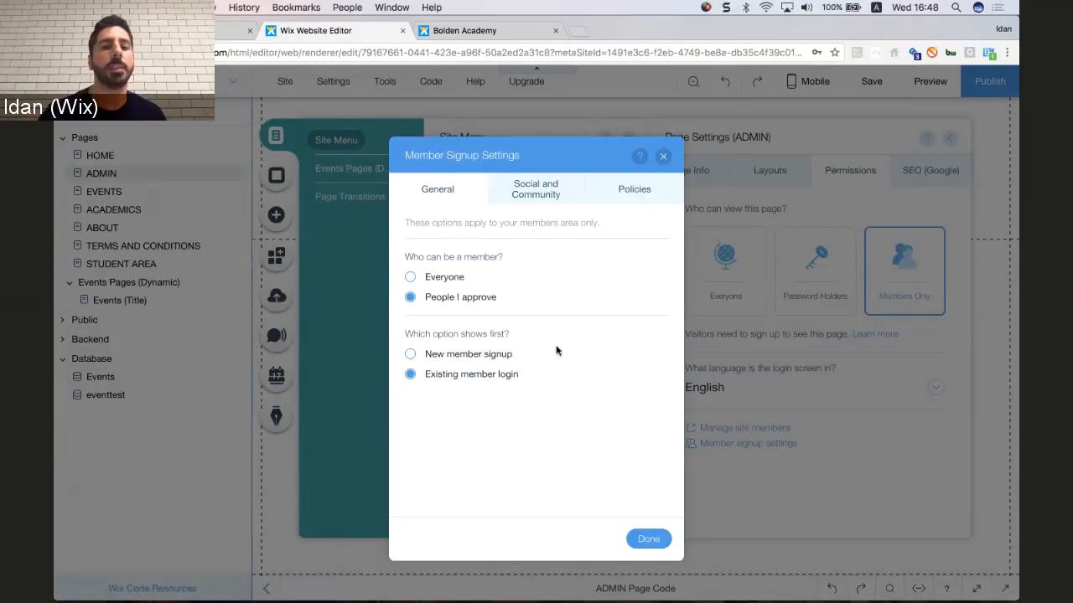
left_click(547, 191)
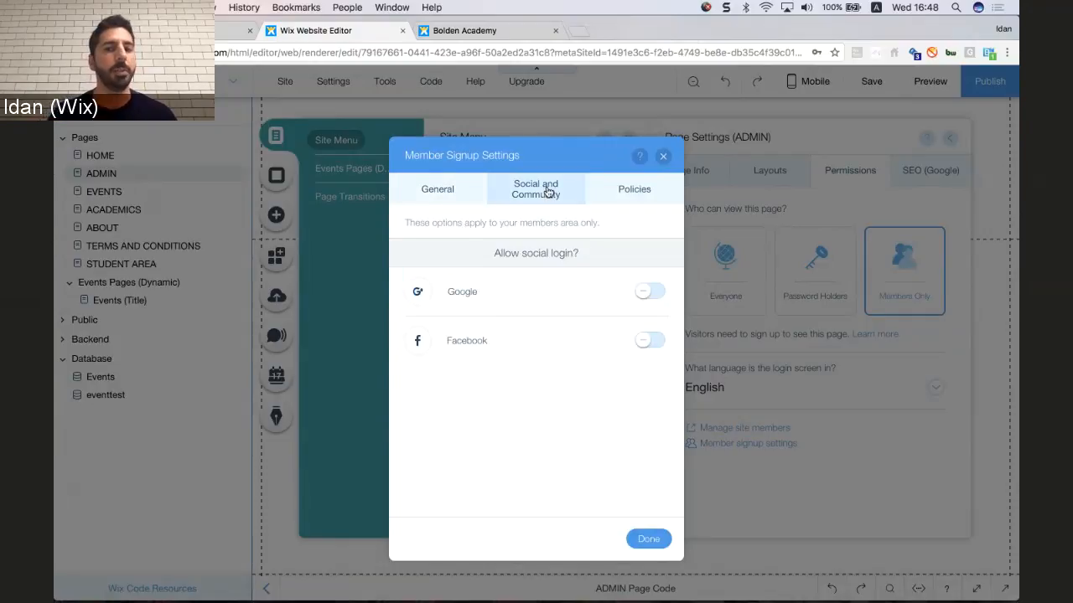
left_click(623, 200)
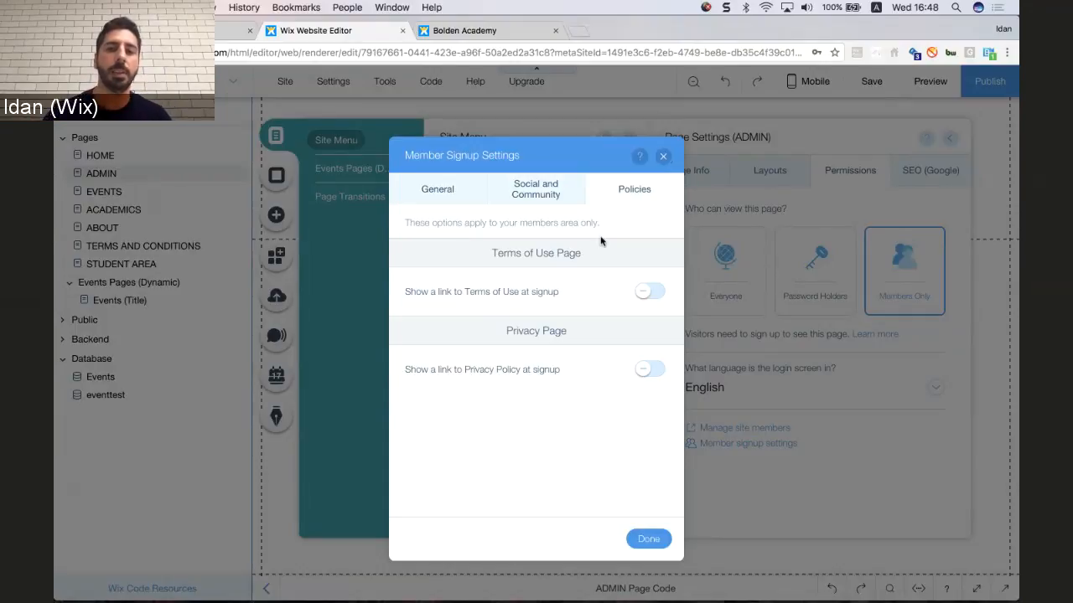
left_click(663, 157)
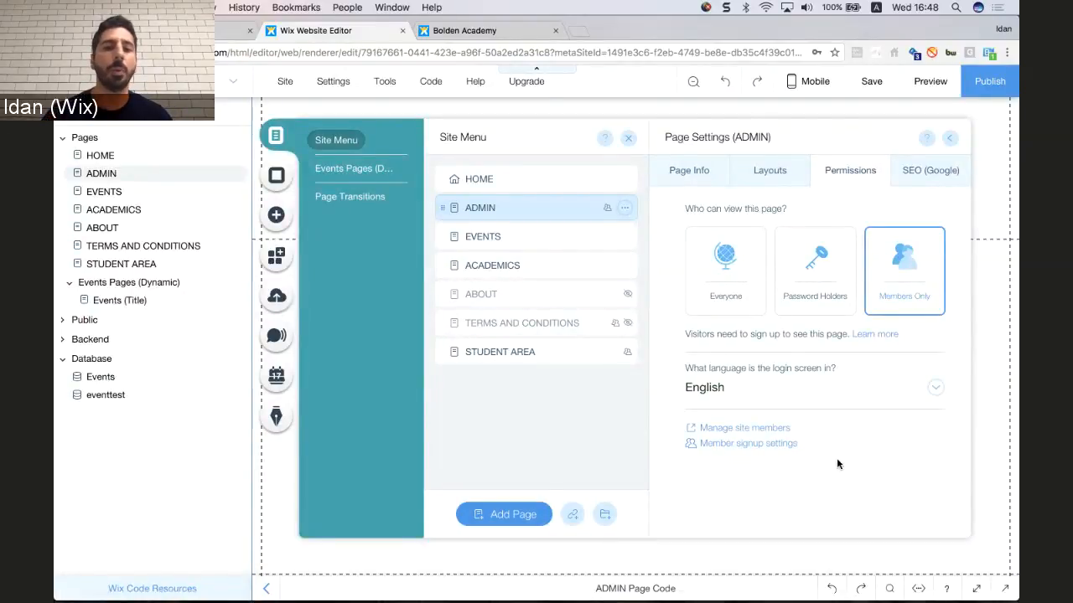
left_click(777, 434)
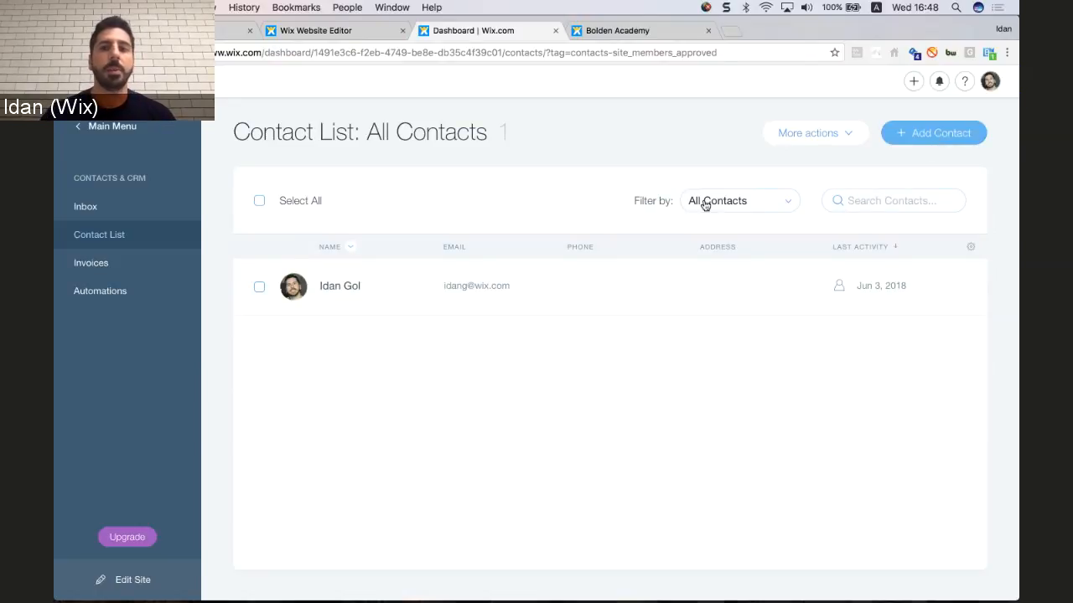
Start a new contact and enter the contact's first and last name.
left_click(934, 135)
left_click(475, 211)
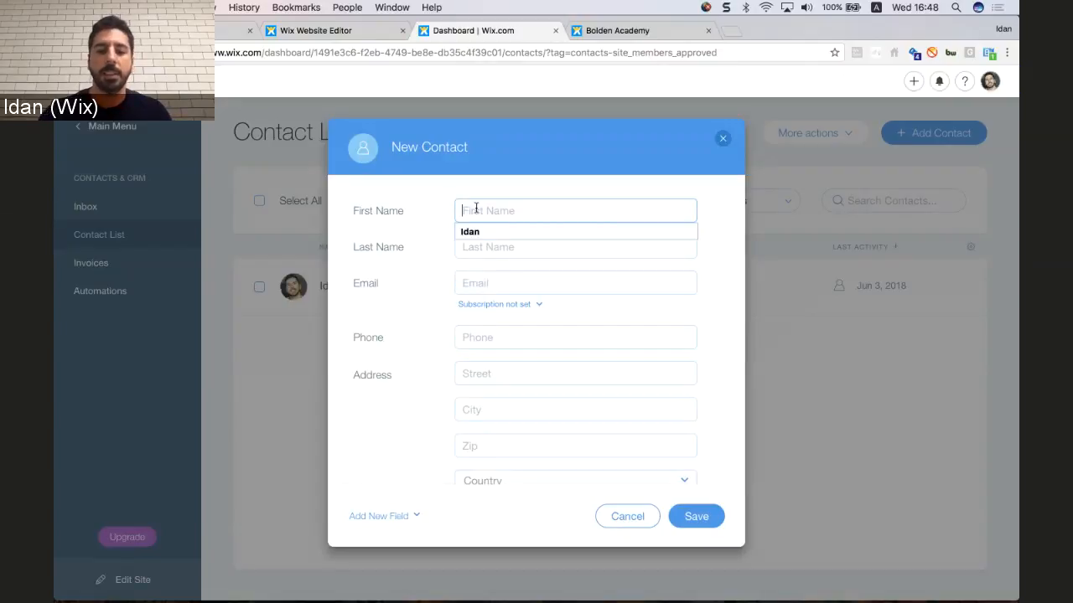
type("Wix")
left_click(494, 245)
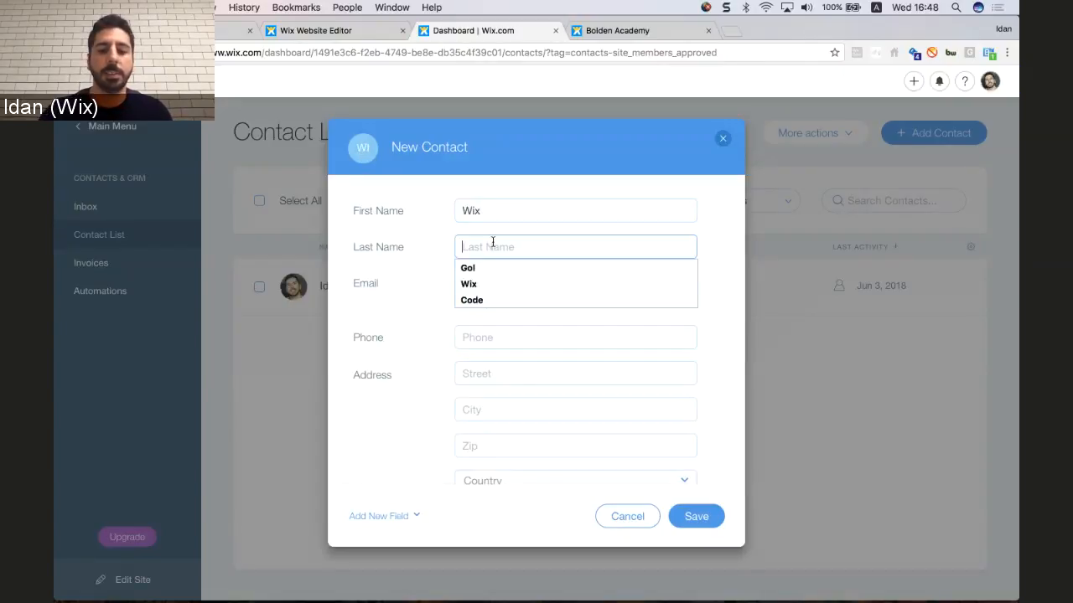
type("Wix")
left_click(508, 270)
Enter the contact's e-mail address, save the contact, and return to the website editor.
left_click(498, 283)
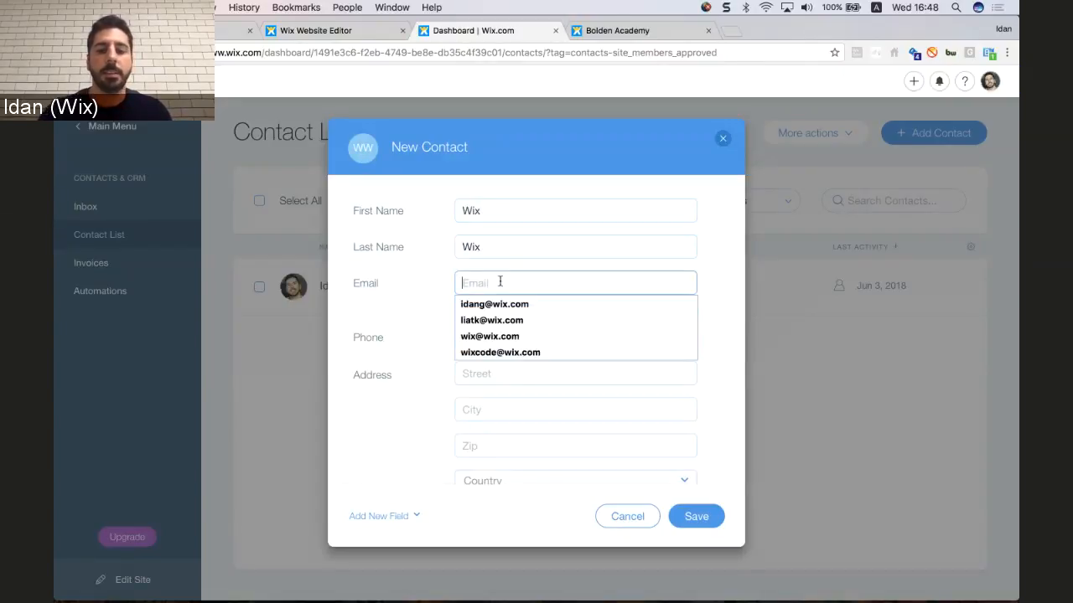
type("wix@wix")
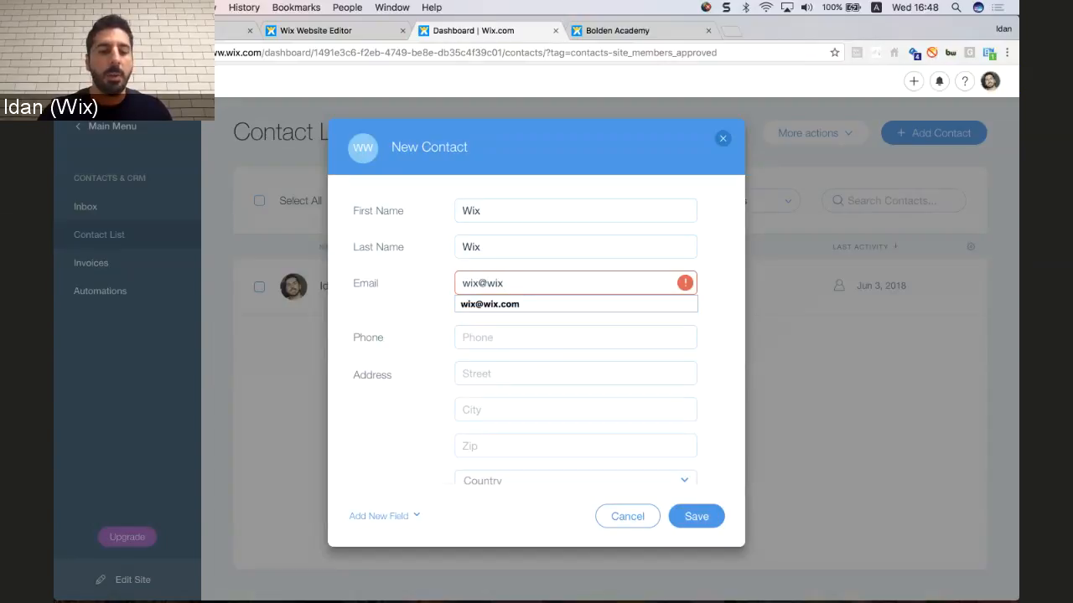
type("@wix.")
key("BackSpace")
key("BackSpace")
key("BackSpace")
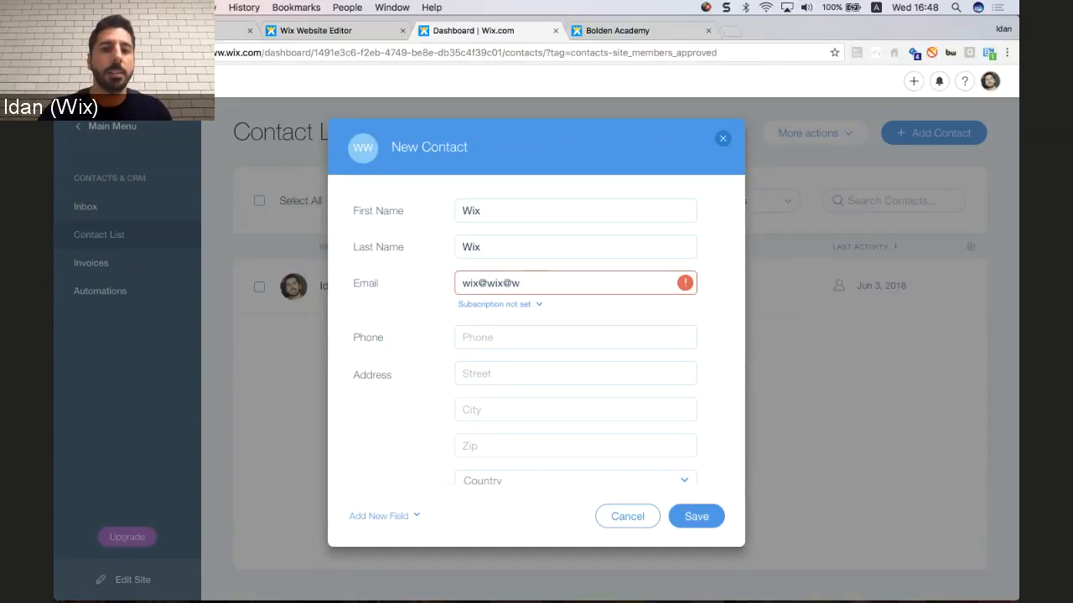
key("BackSpace")
key("BackSpace")
type(".com")
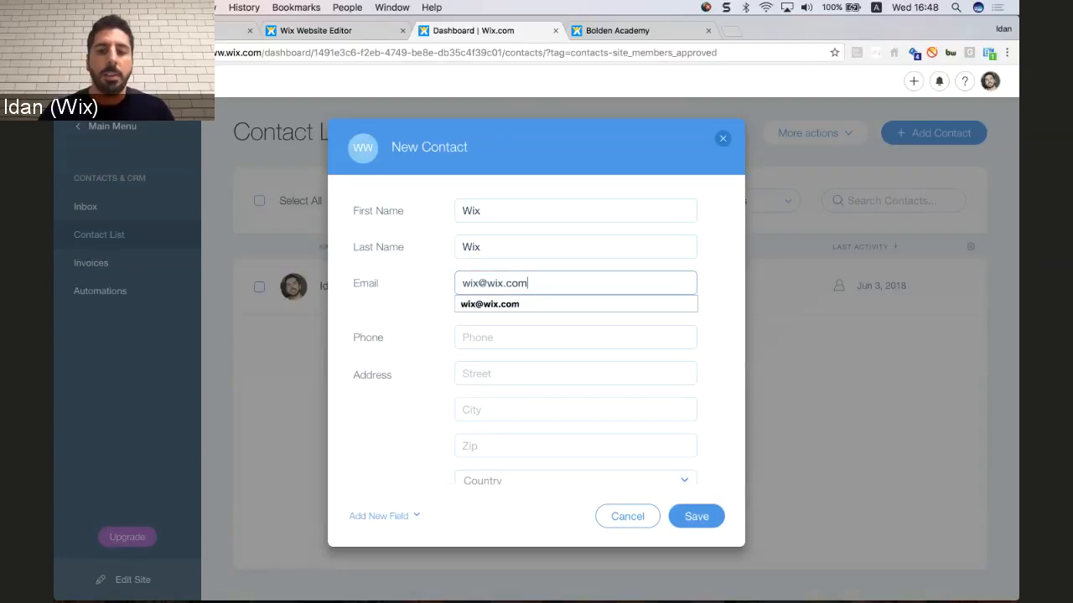
left_click(680, 525)
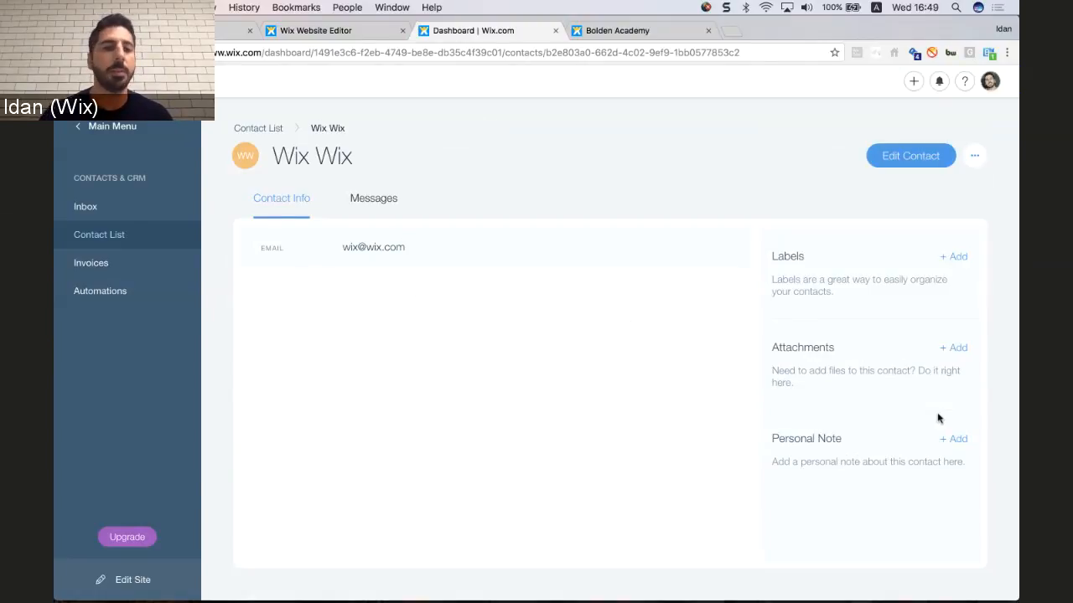
left_click(275, 130)
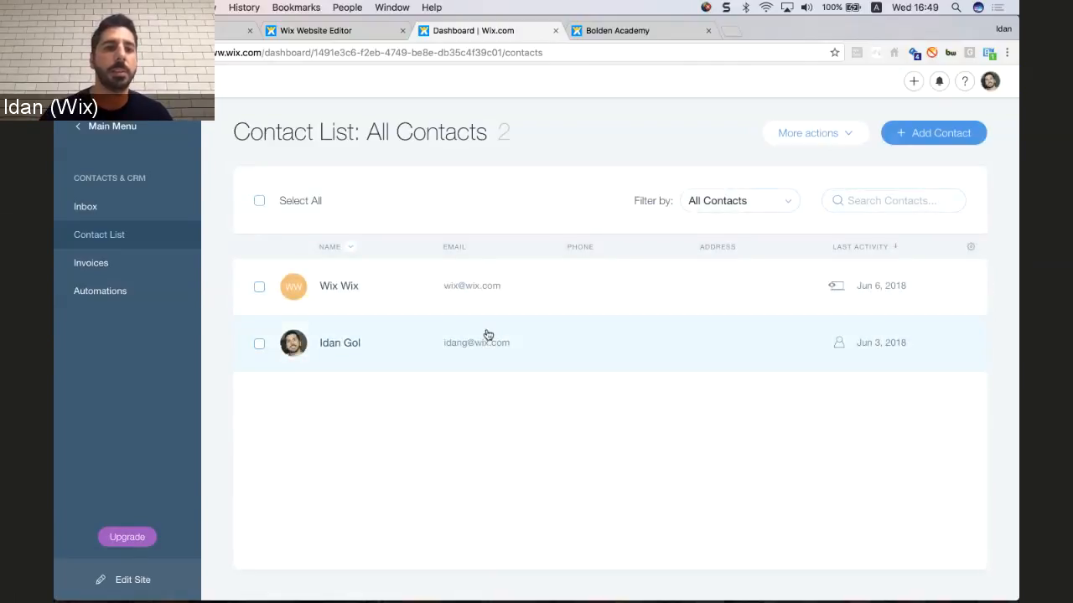
left_click(315, 30)
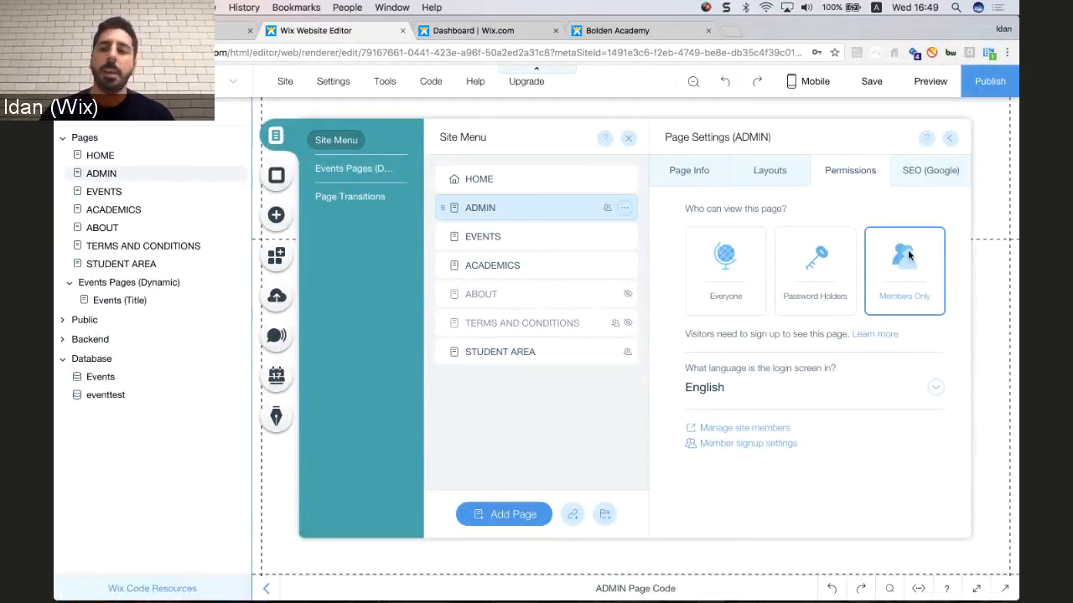
Close the page settings to view the ADMIN page.
left_click(992, 327)
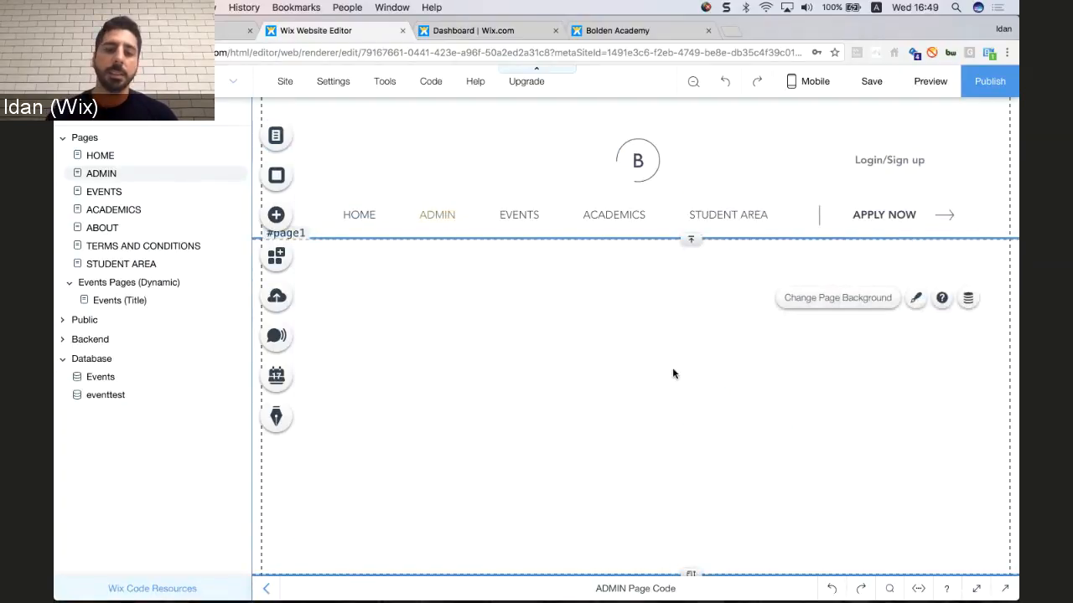
scroll(642, 346, "down", 3)
left_click_drag(692, 378, 694, 528)
scroll(638, 315, "up", 5)
scroll(638, 316, "down", 1)
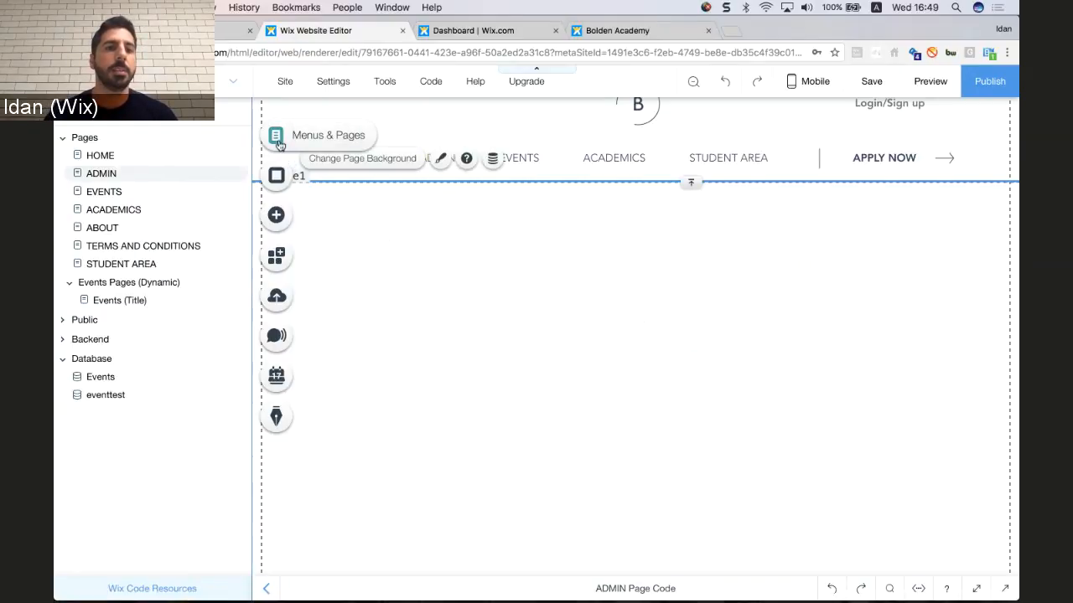
Add a dataset near the ADMIN page header and connect it to the Events collection.
left_click(277, 218)
mouse_move(335, 136)
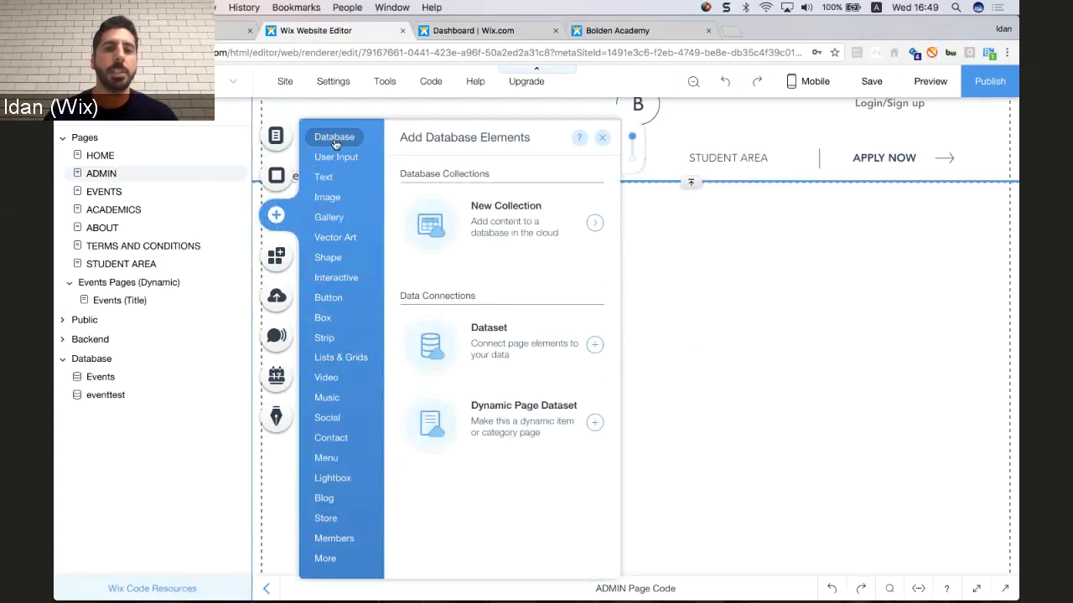
left_click(594, 346)
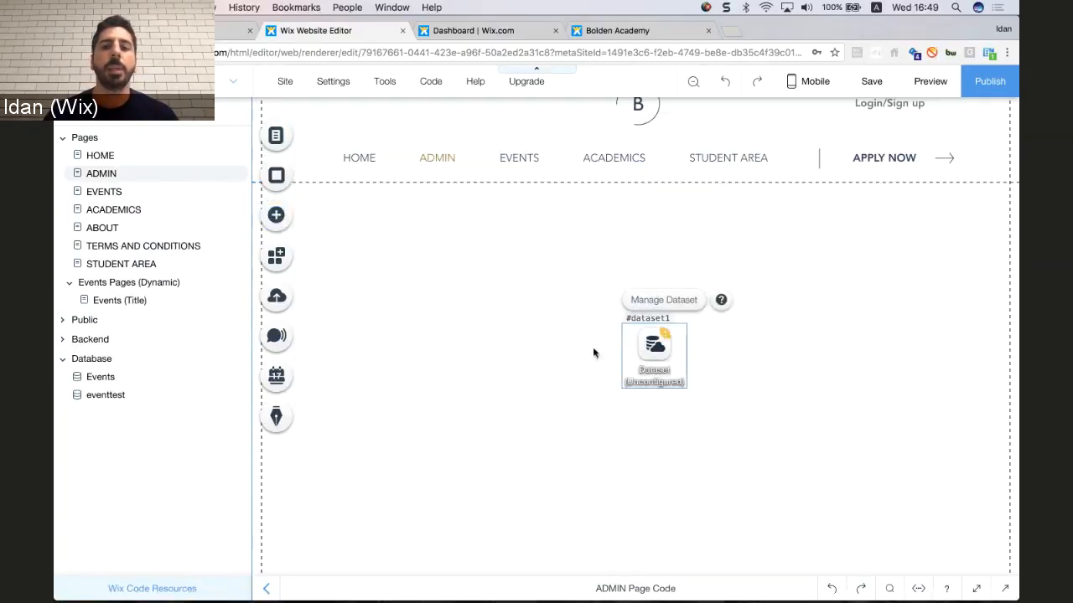
left_click_drag(672, 375, 684, 284)
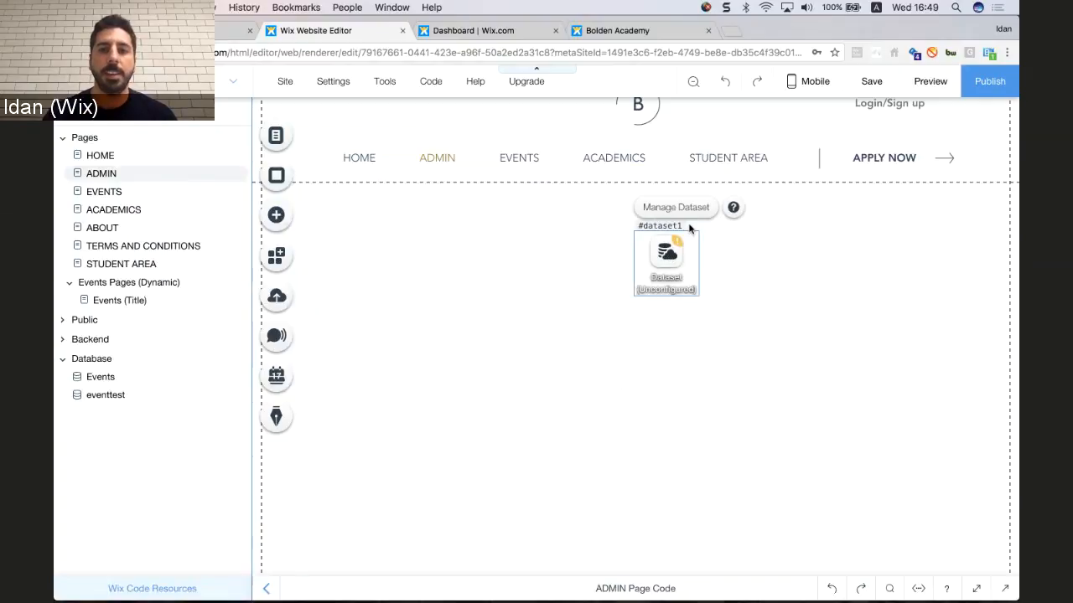
left_click(689, 216)
left_click(595, 216)
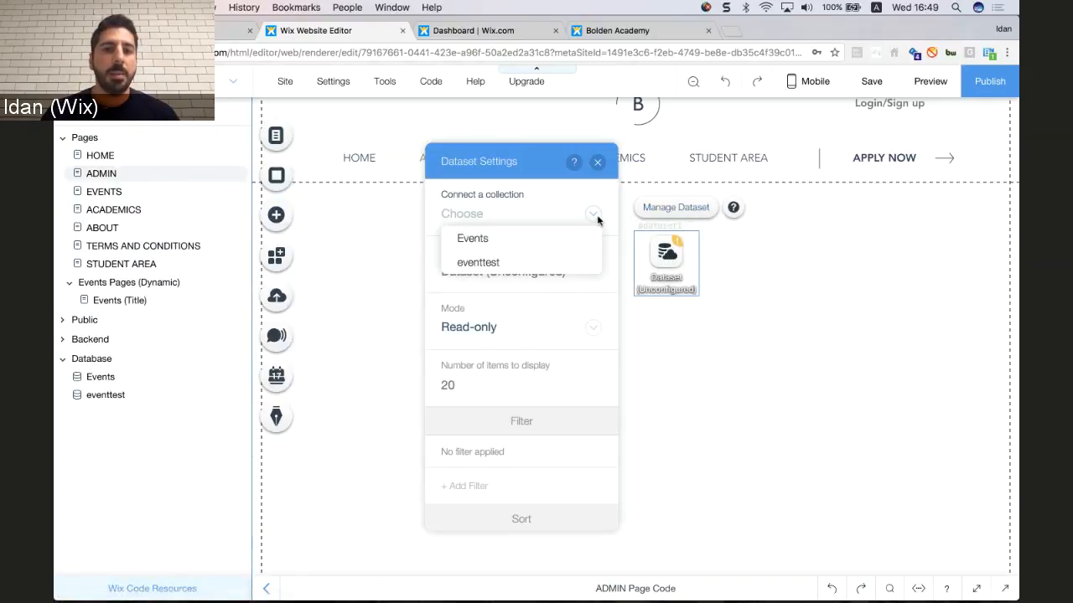
left_click(554, 241)
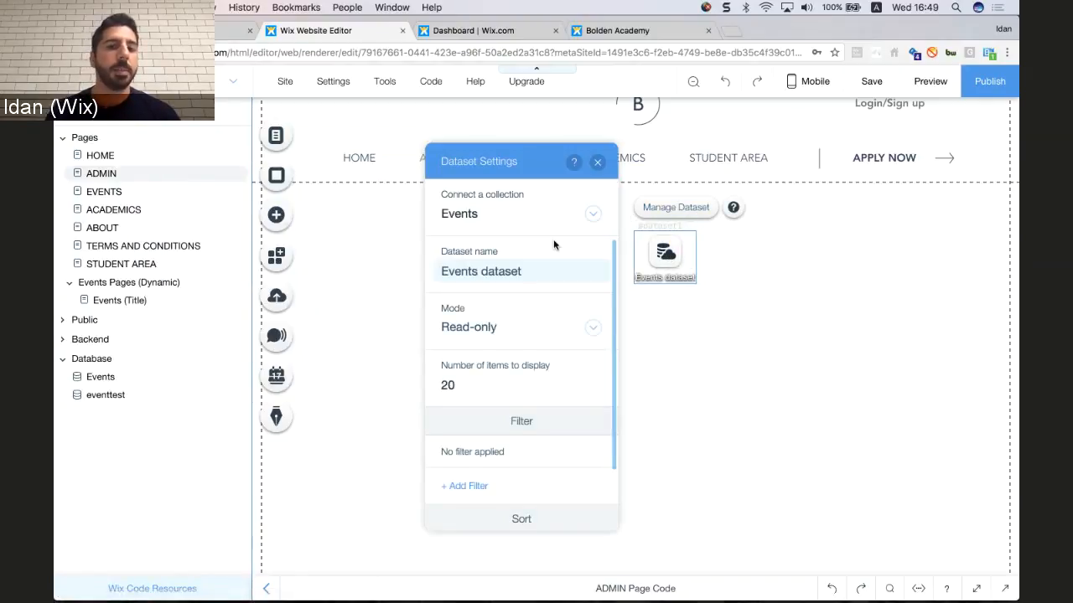
left_click(592, 329)
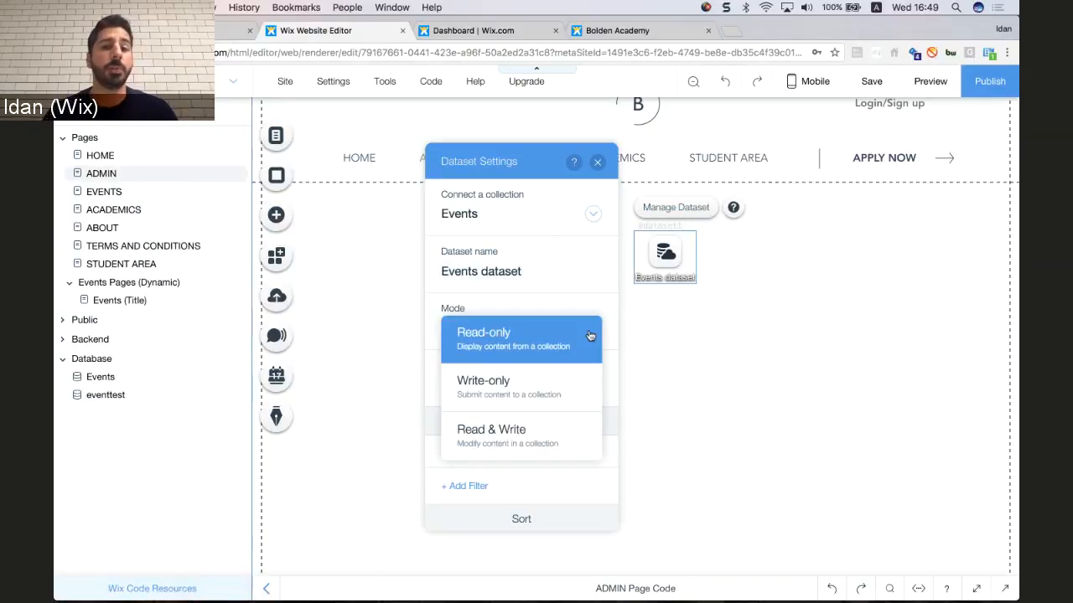
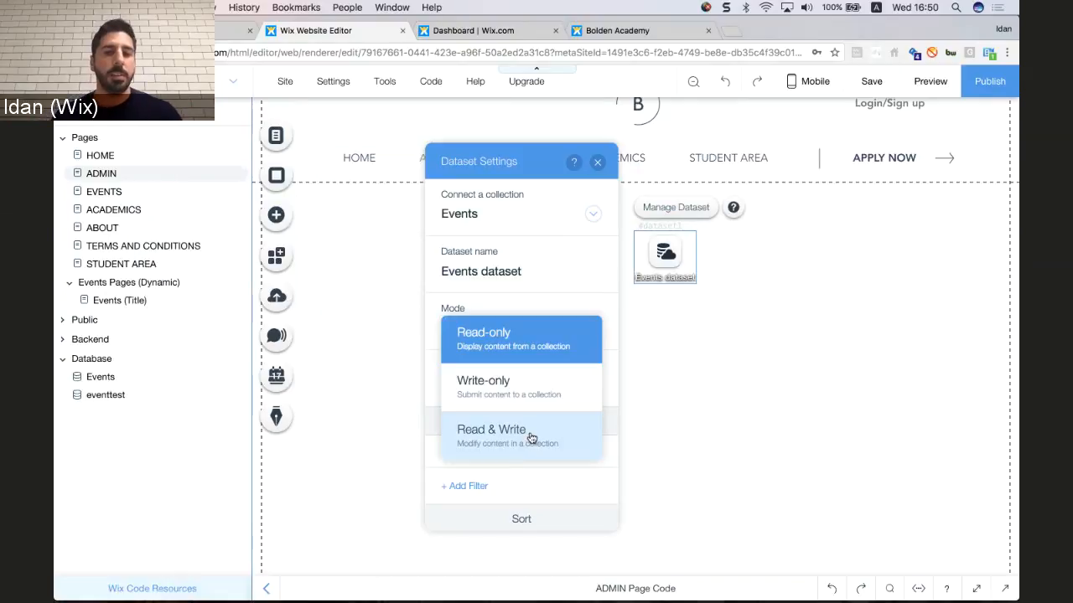
Set the Events dataset to Read & Write mode and move it right, near APPLY NOW.
left_click(531, 439)
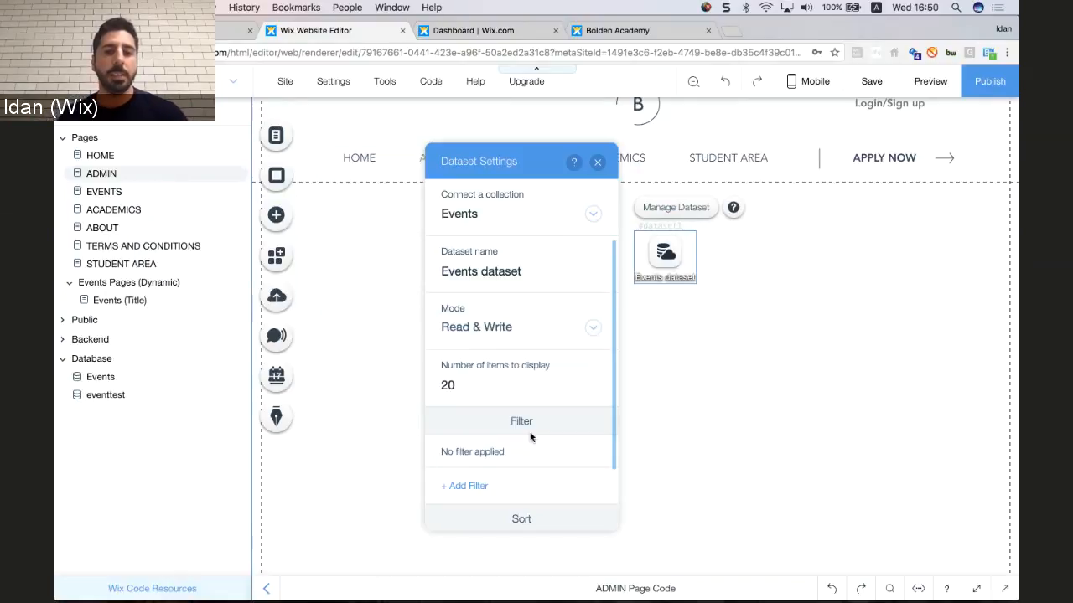
left_click(597, 161)
left_click_drag(666, 264, 929, 234)
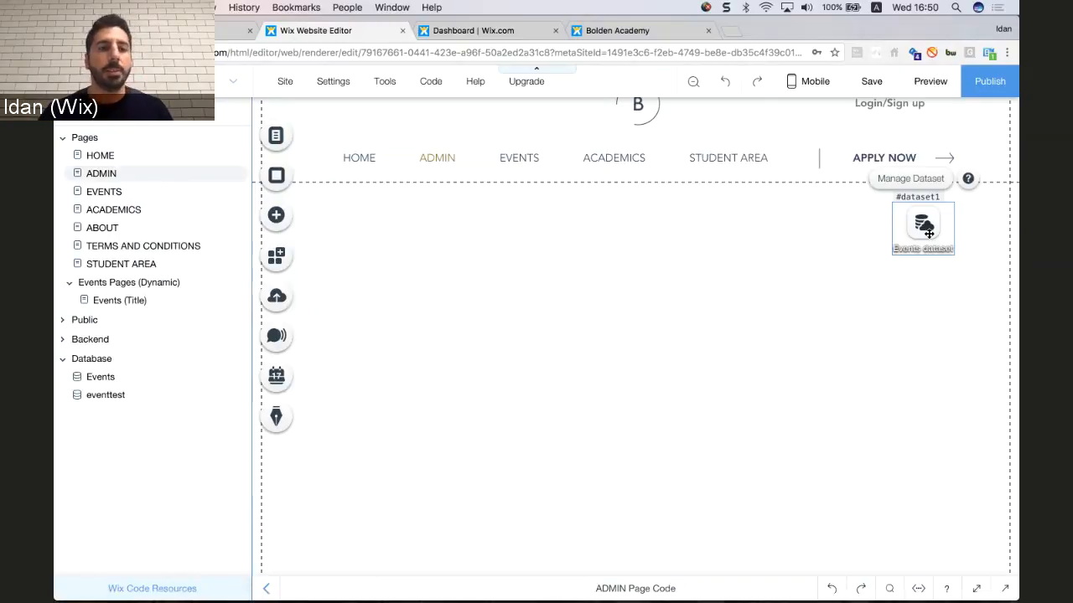
Add a Heading 6 text reading 'Events Admin' and widen it to 429 px.
left_click(283, 220)
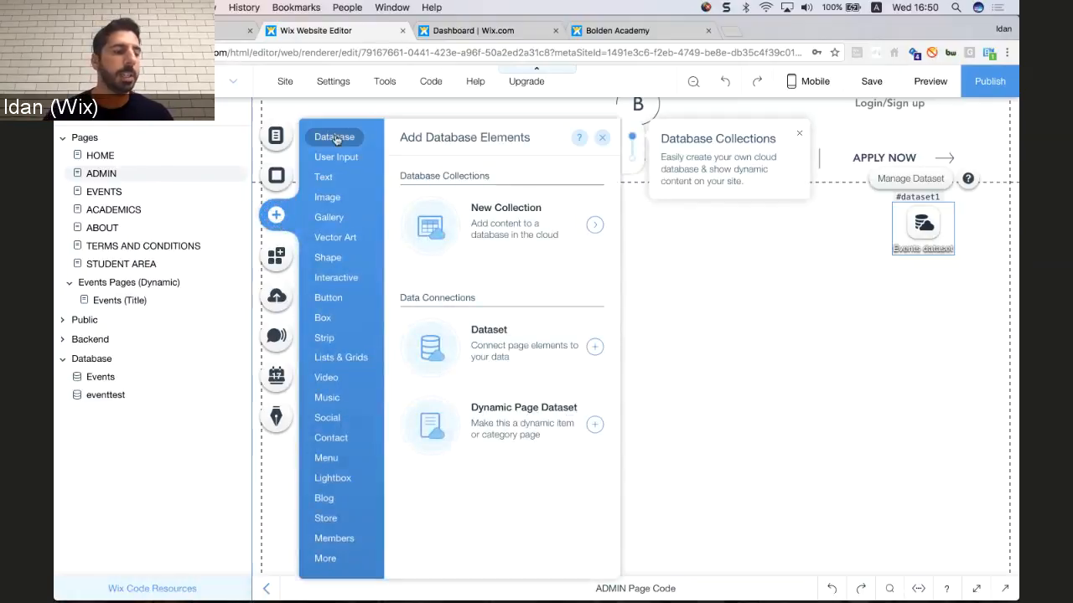
mouse_move(359, 240)
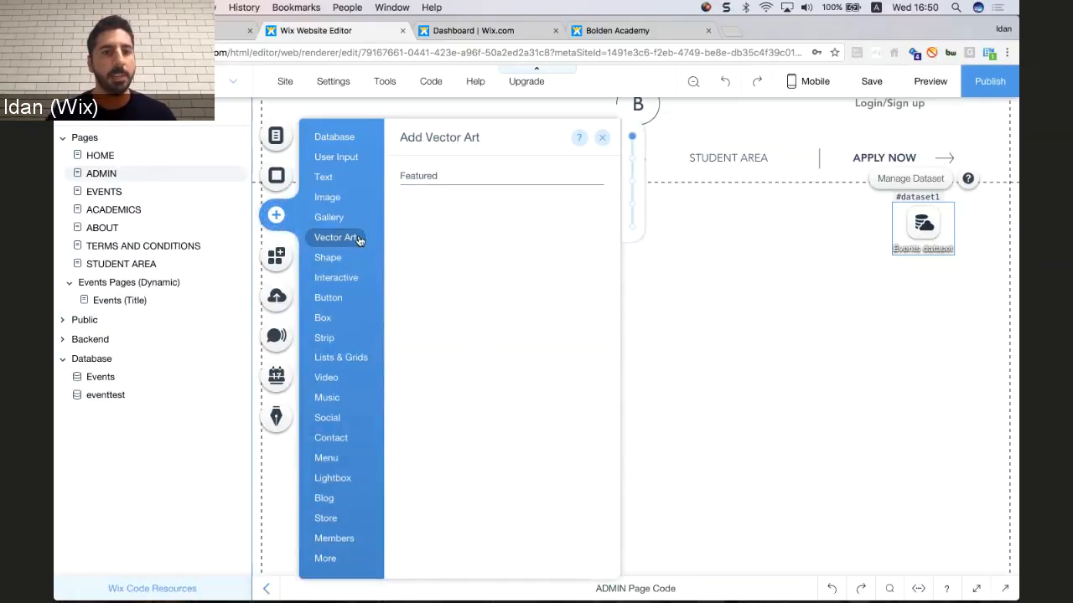
mouse_move(331, 185)
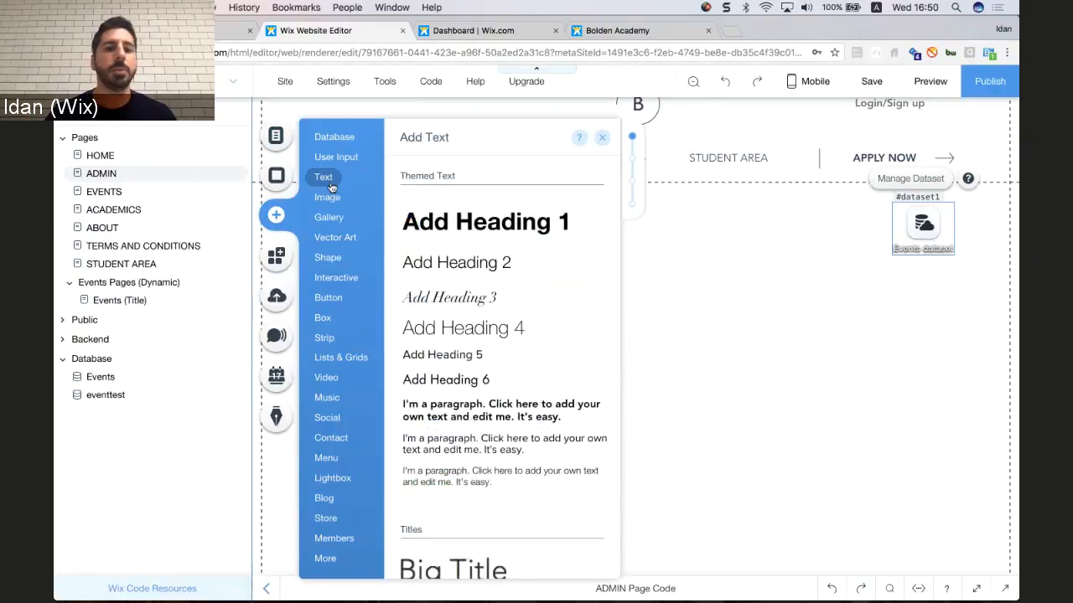
left_click_drag(468, 381, 408, 246)
double_click(408, 247)
type("Event")
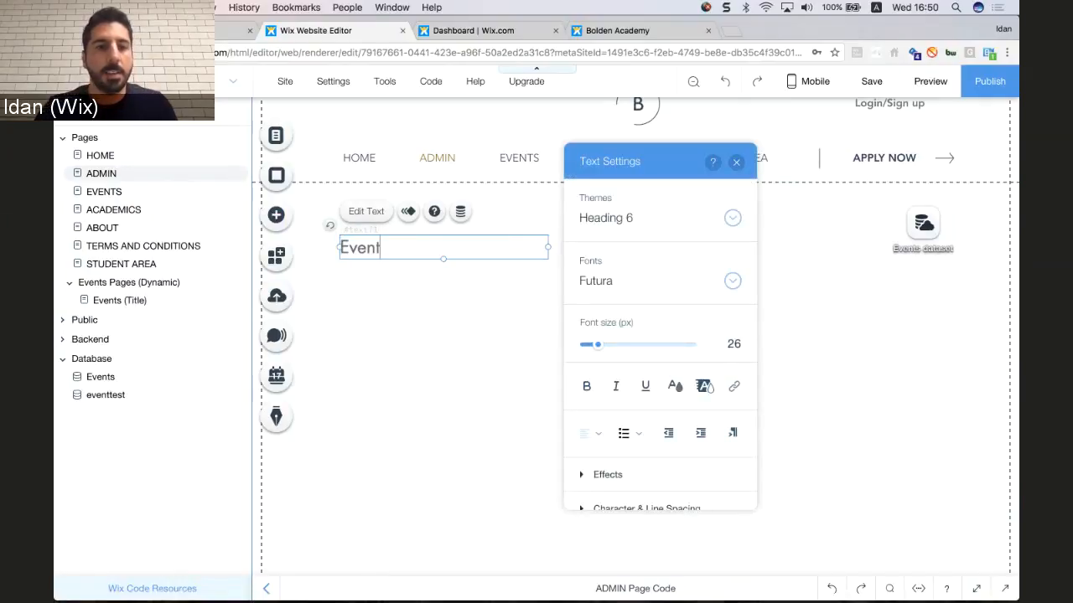
type("s Admin")
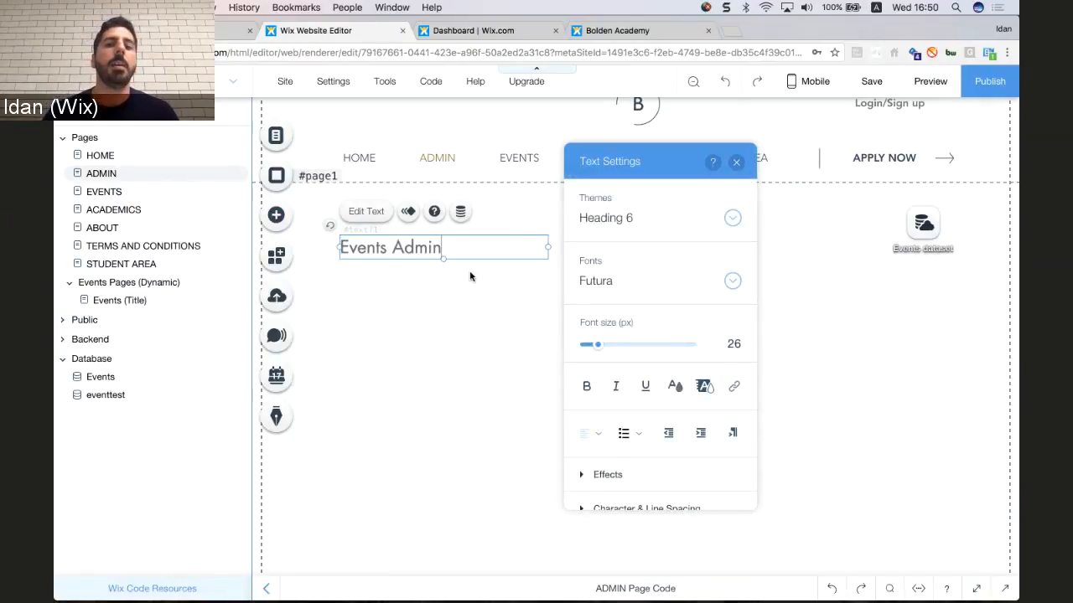
left_click_drag(548, 247, 629, 246)
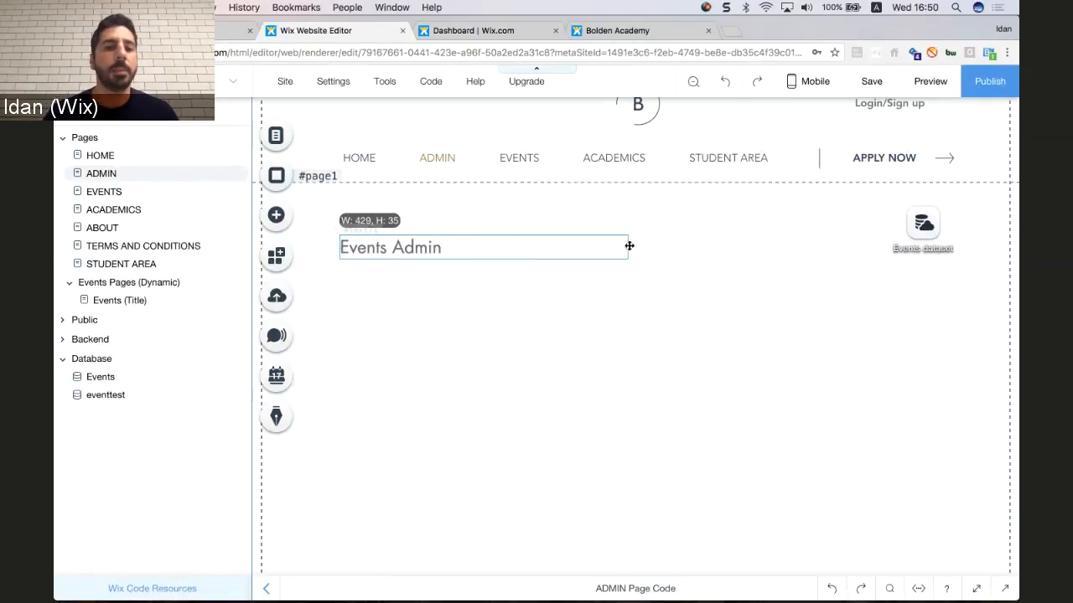
left_click(415, 312)
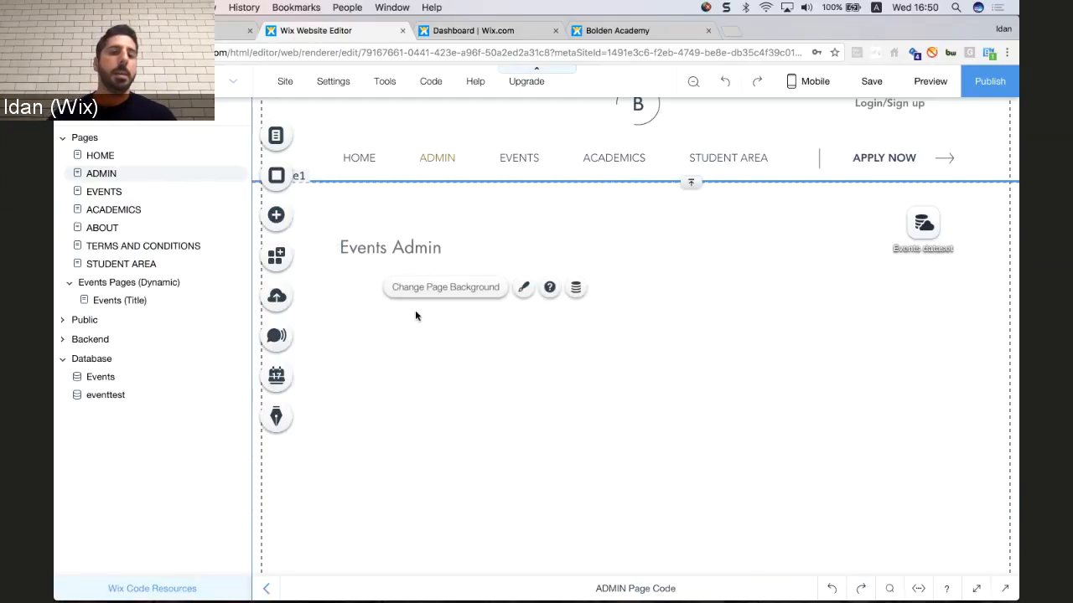
Add a table from Lists & Grids and place it below the Events Admin heading.
left_click(277, 220)
mouse_move(348, 359)
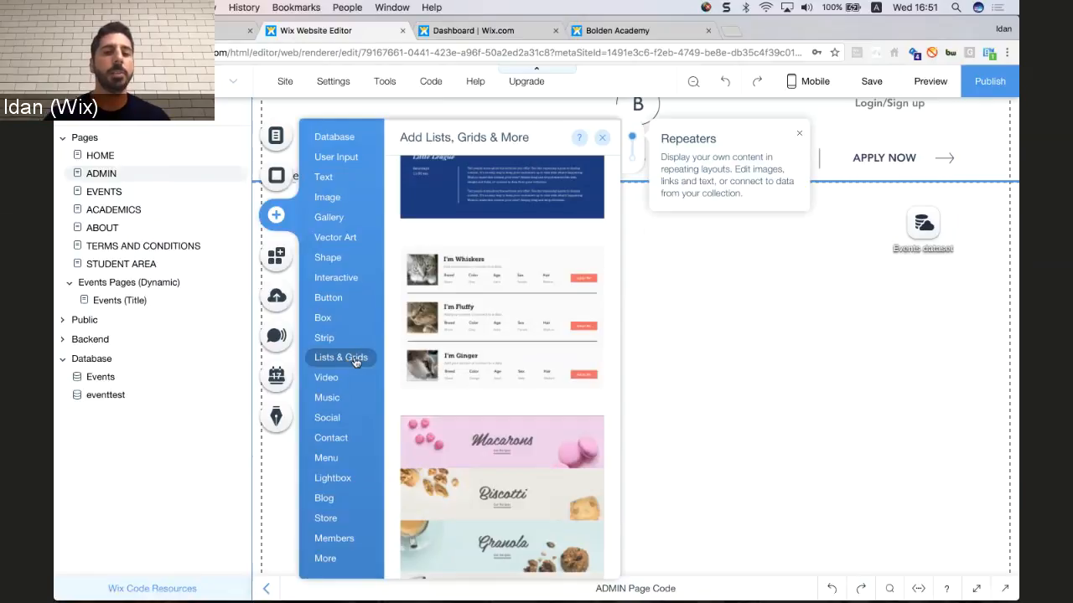
scroll(508, 309, "down", 15)
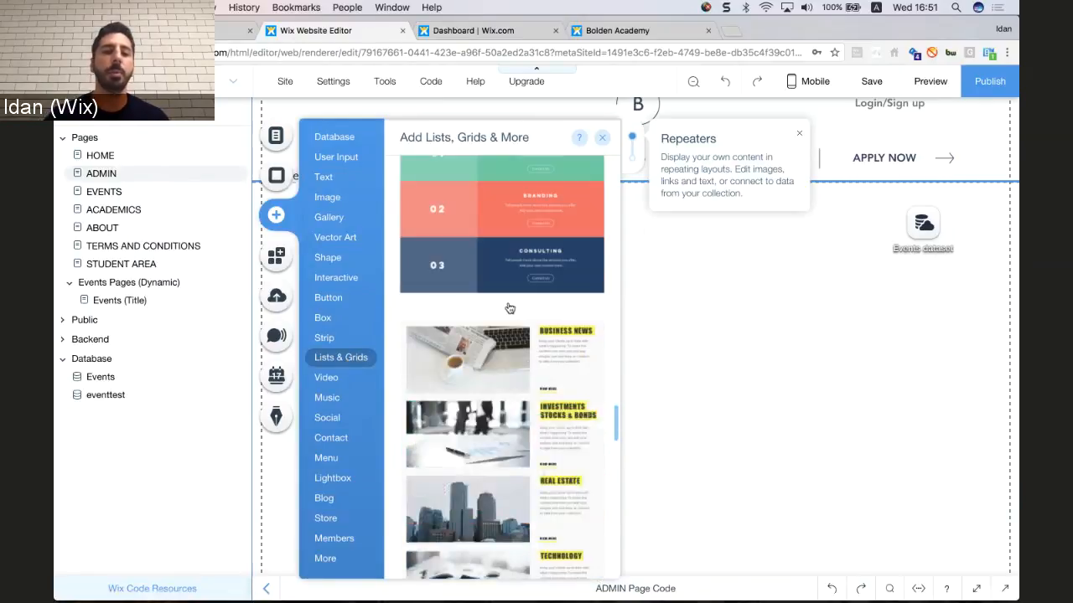
scroll(508, 308, "down", 10)
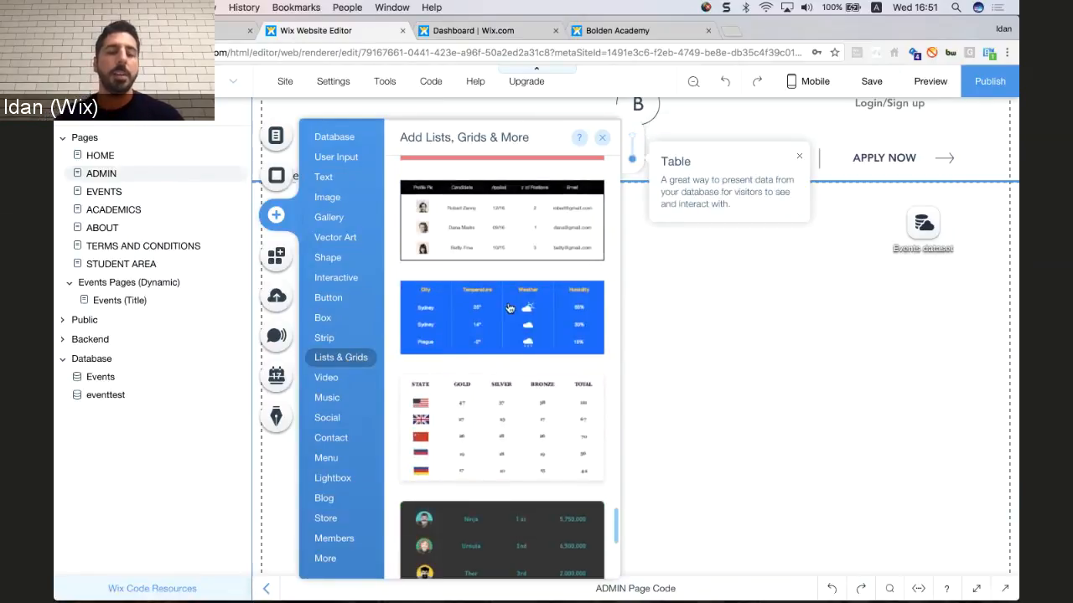
left_click_drag(486, 208, 688, 412)
left_click_drag(698, 371, 585, 400)
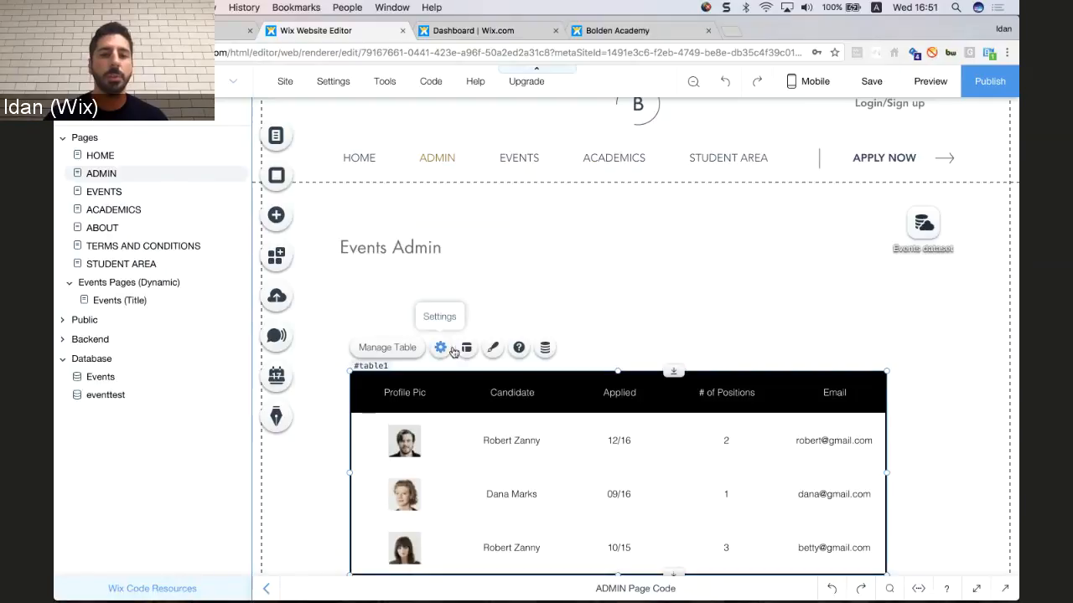
Restyle the table with the light real-estate row design.
left_click(496, 348)
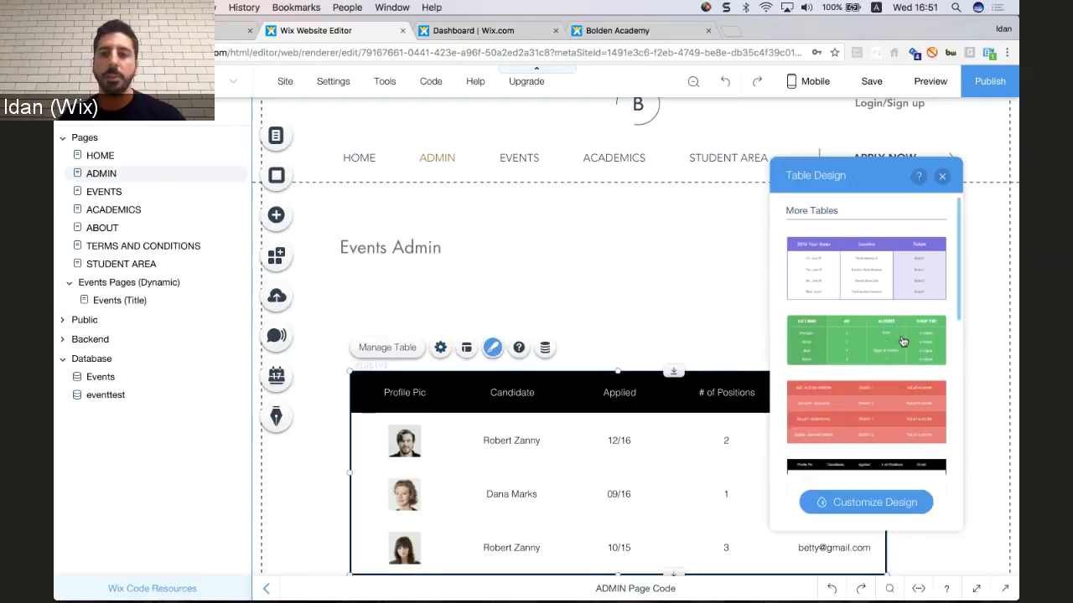
left_click(903, 341)
scroll(901, 336, "down", 5)
left_click(903, 314)
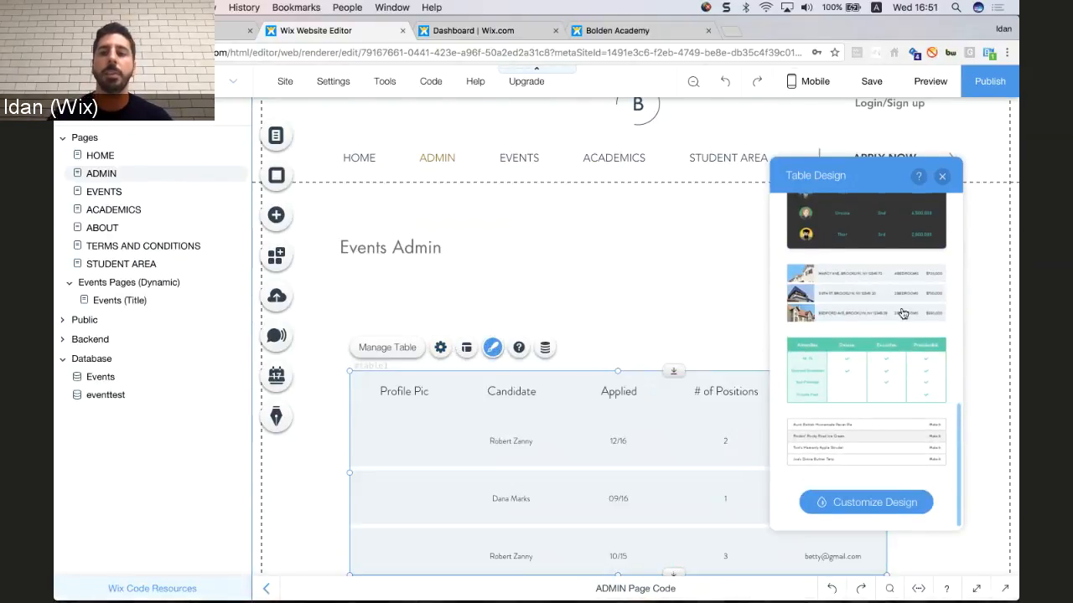
left_click(942, 177)
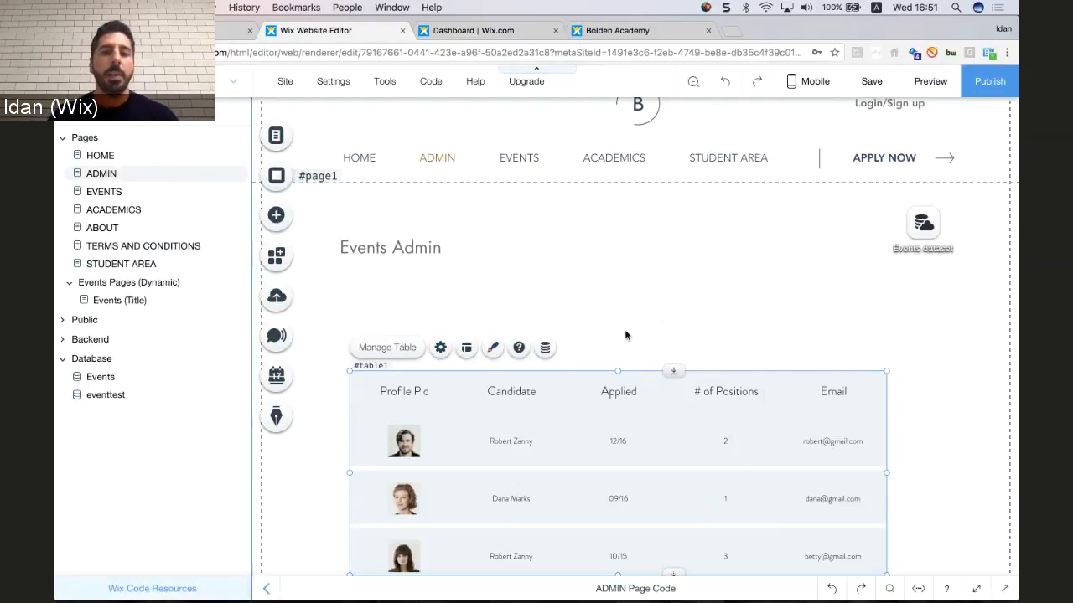
Connect table #table1 to the Events dataset and check the event records in preview.
left_click(545, 347)
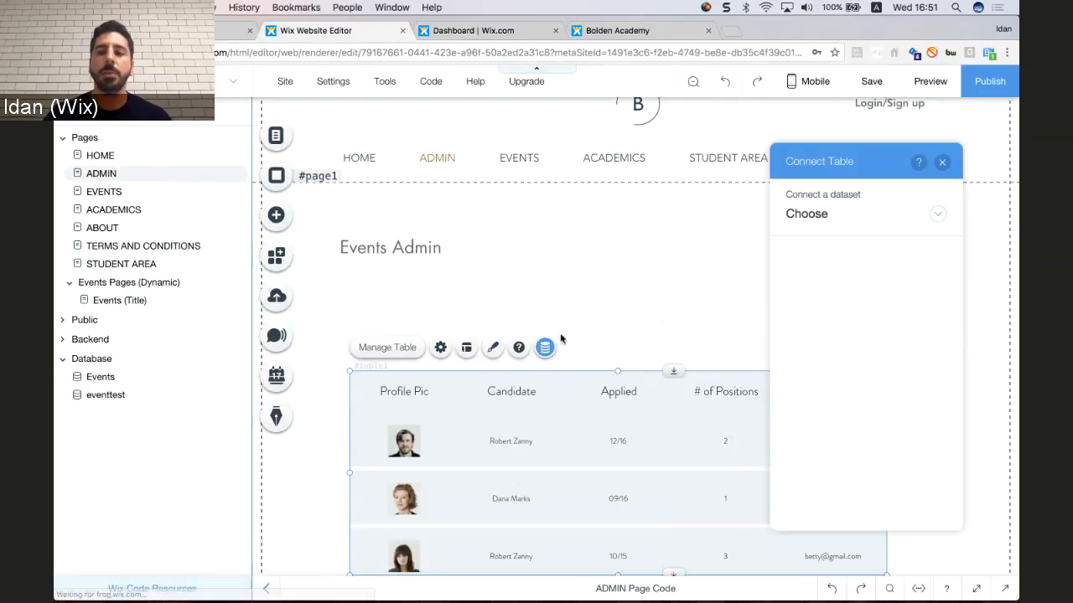
left_click(823, 215)
left_click(822, 238)
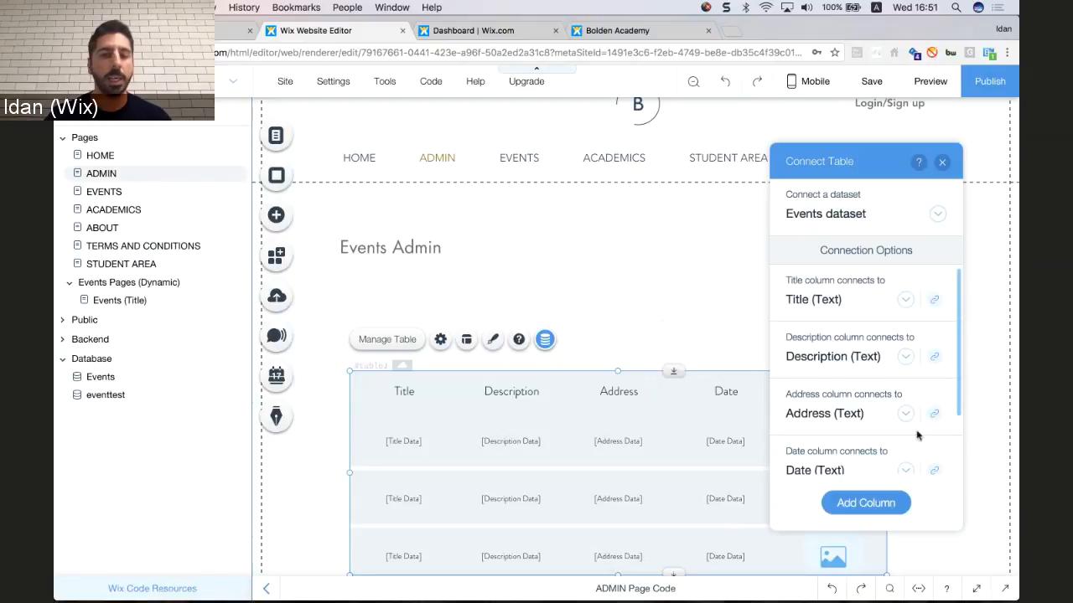
left_click(942, 162)
scroll(784, 240, "down", 1)
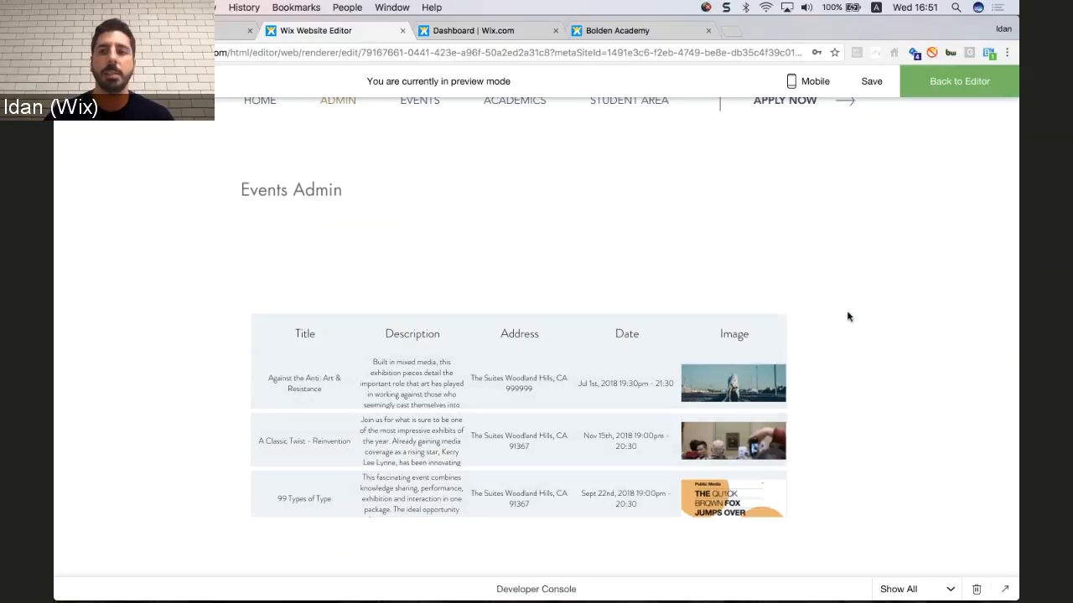
left_click(960, 84)
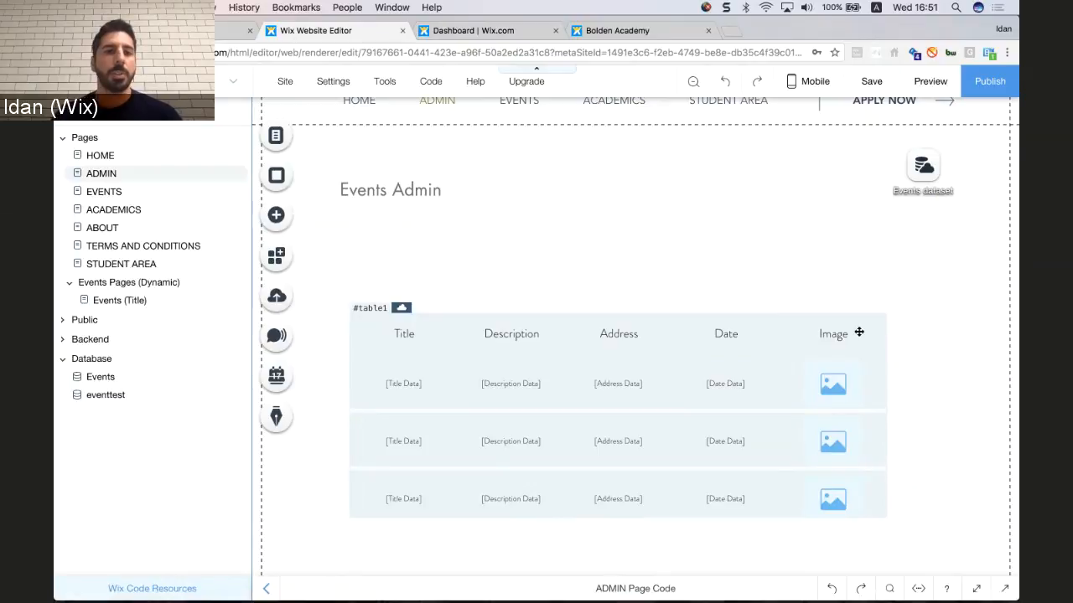
Move the table lower and add a text input with placeholder 'Title' below the heading.
left_click_drag(662, 345, 646, 385)
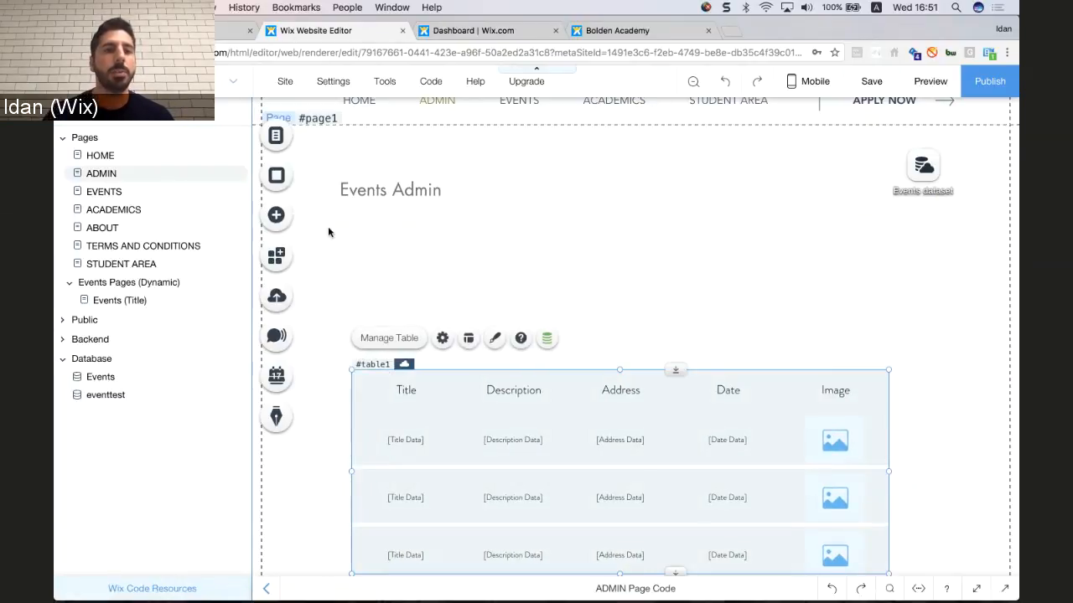
left_click(275, 217)
left_click(341, 160)
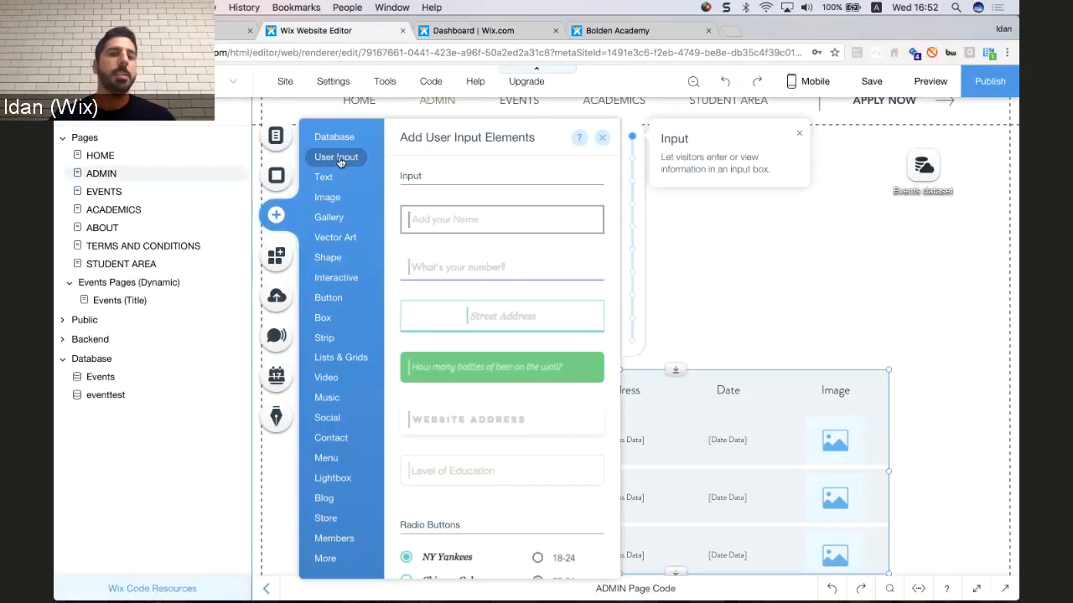
left_click_drag(467, 228, 431, 243)
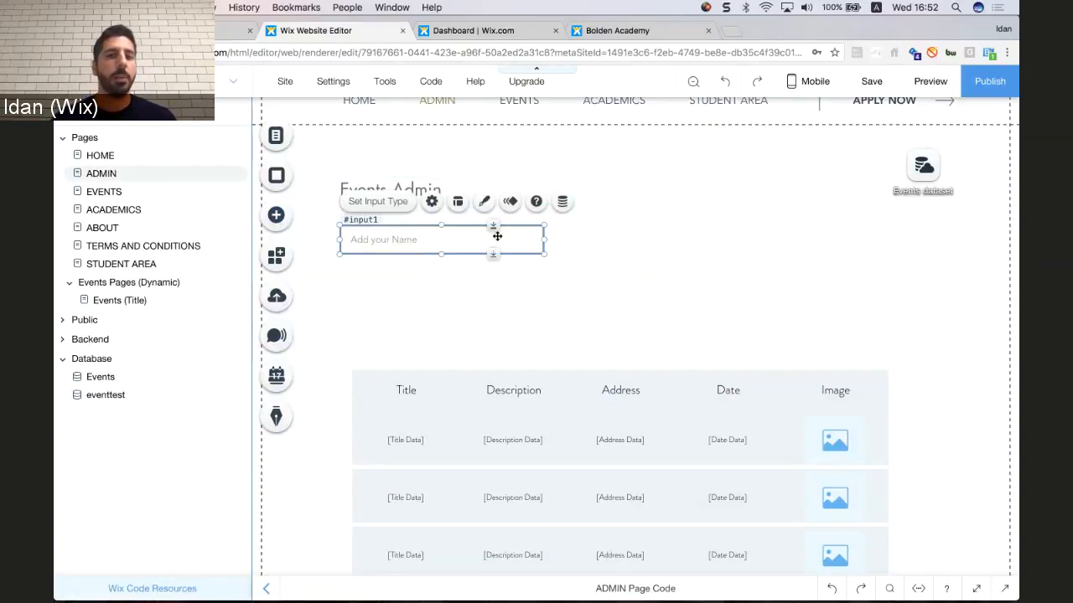
left_click(431, 203)
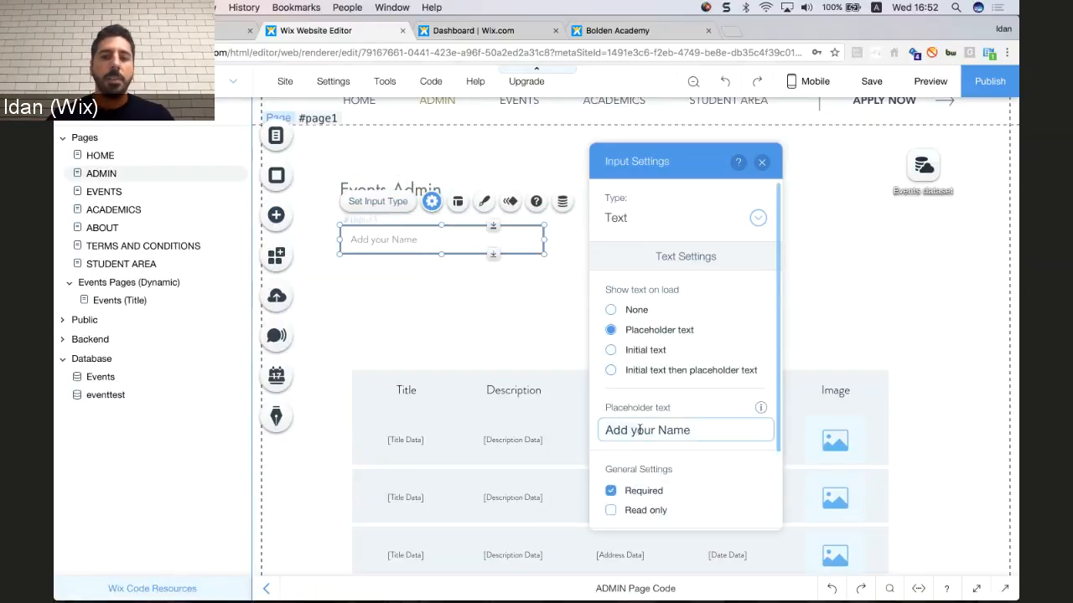
triple_click(639, 430)
type("Title")
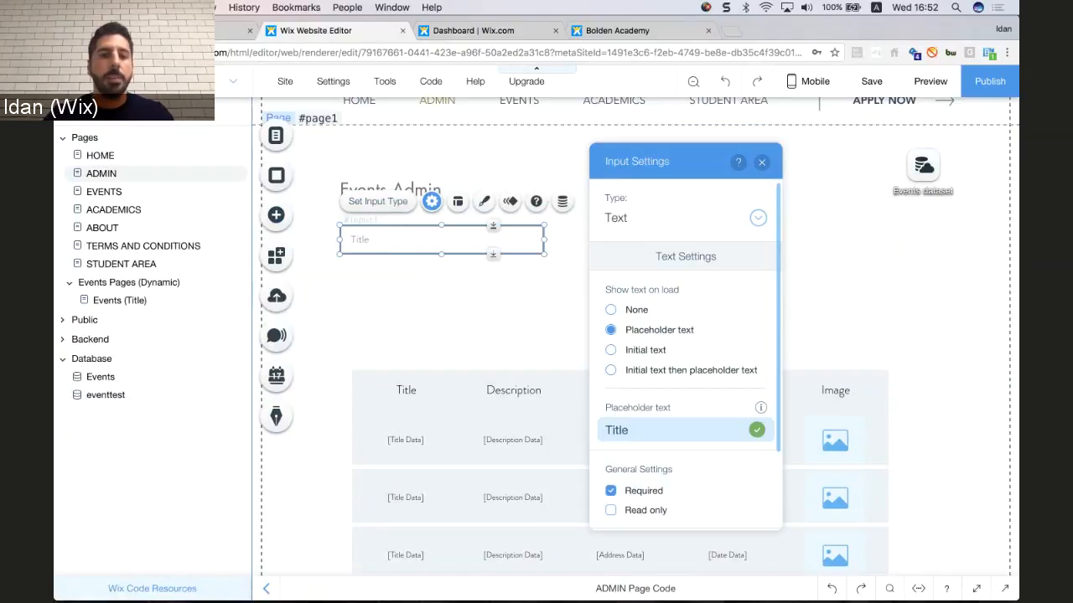
Duplicate the Title input into a 'Date' input below and an 'Address' input to its right.
left_click_drag(457, 247, 451, 294)
left_click(431, 249)
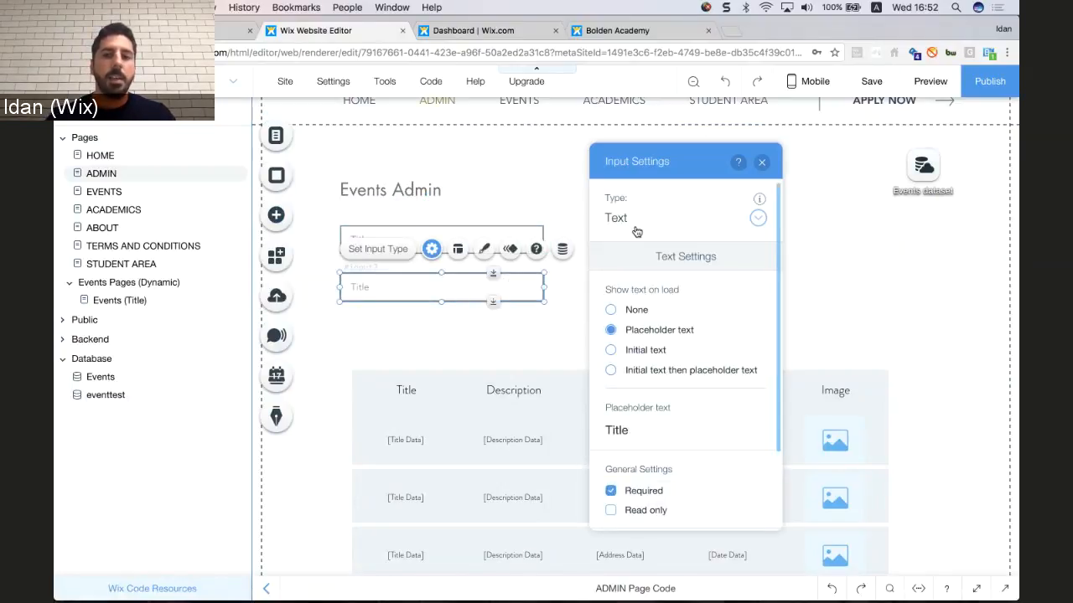
double_click(641, 430)
type("Date")
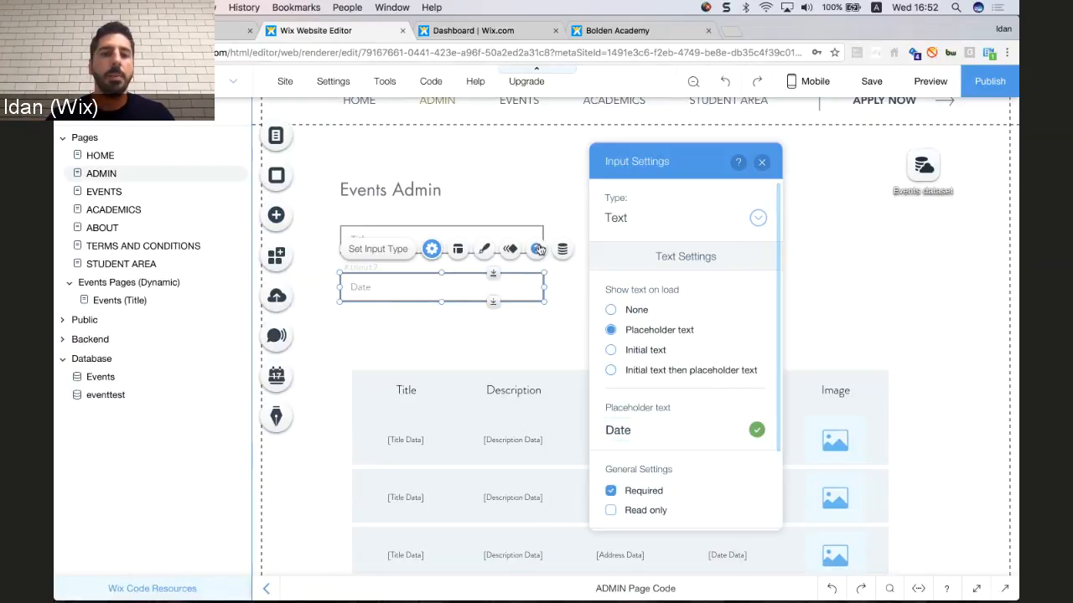
left_click(473, 239)
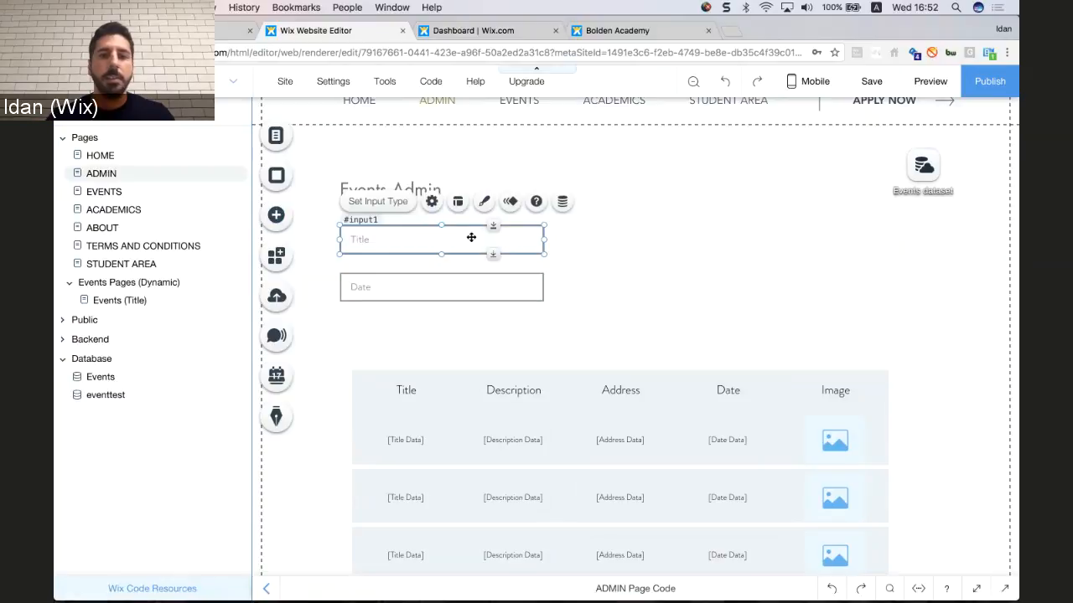
left_click_drag(474, 237, 686, 247)
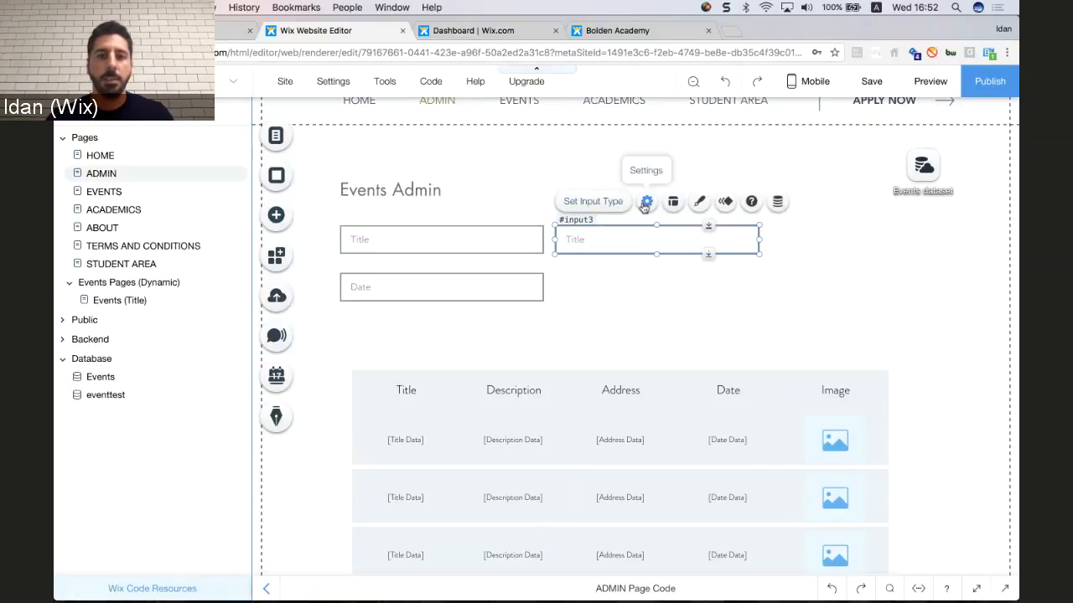
left_click(646, 202)
double_click(402, 432)
type("Ad")
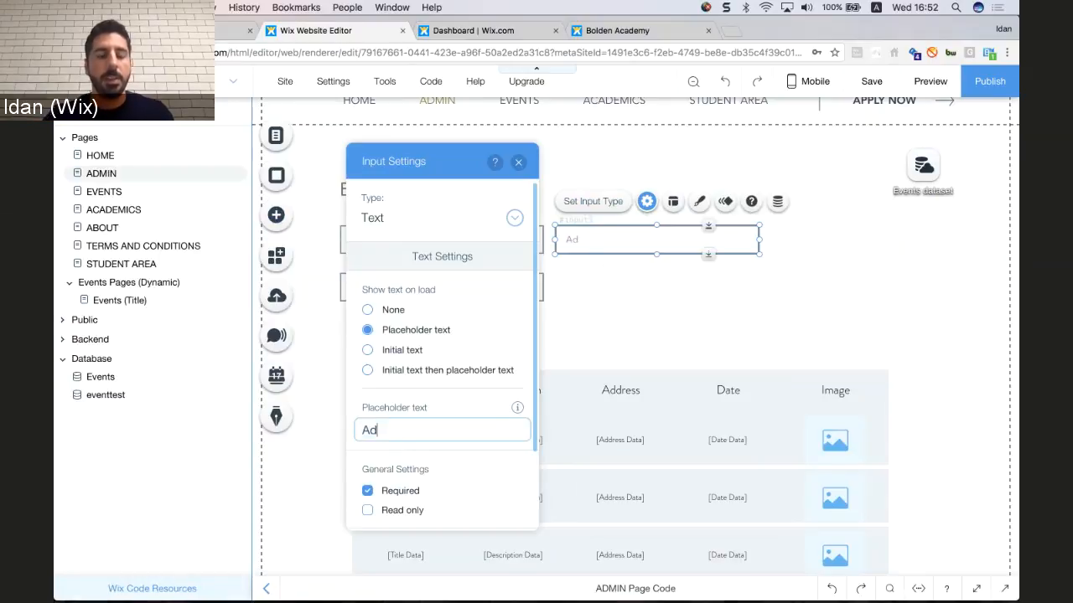
type("dress")
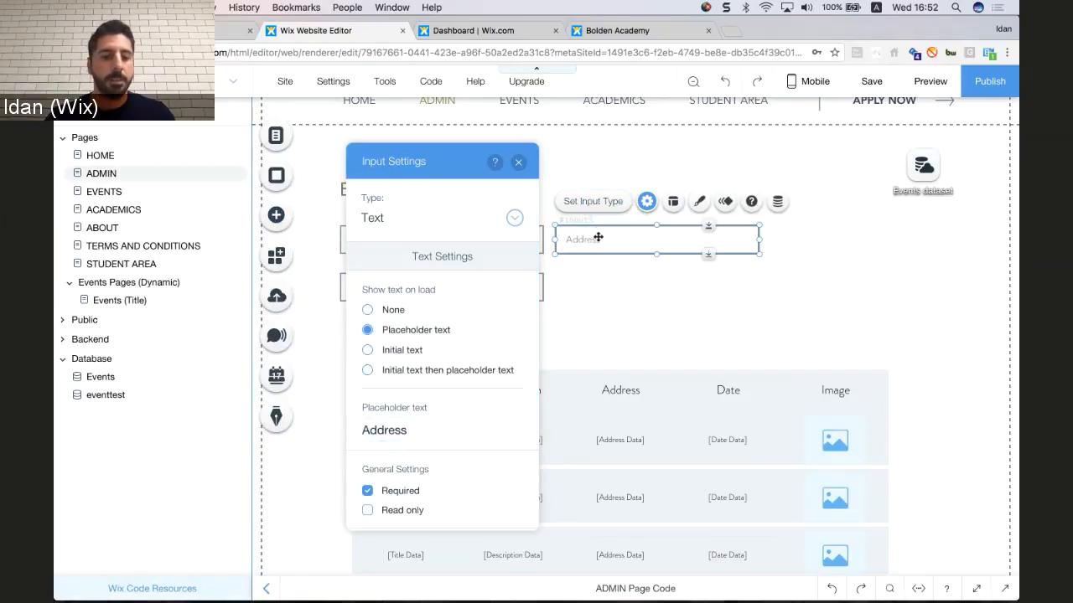
left_click(622, 315)
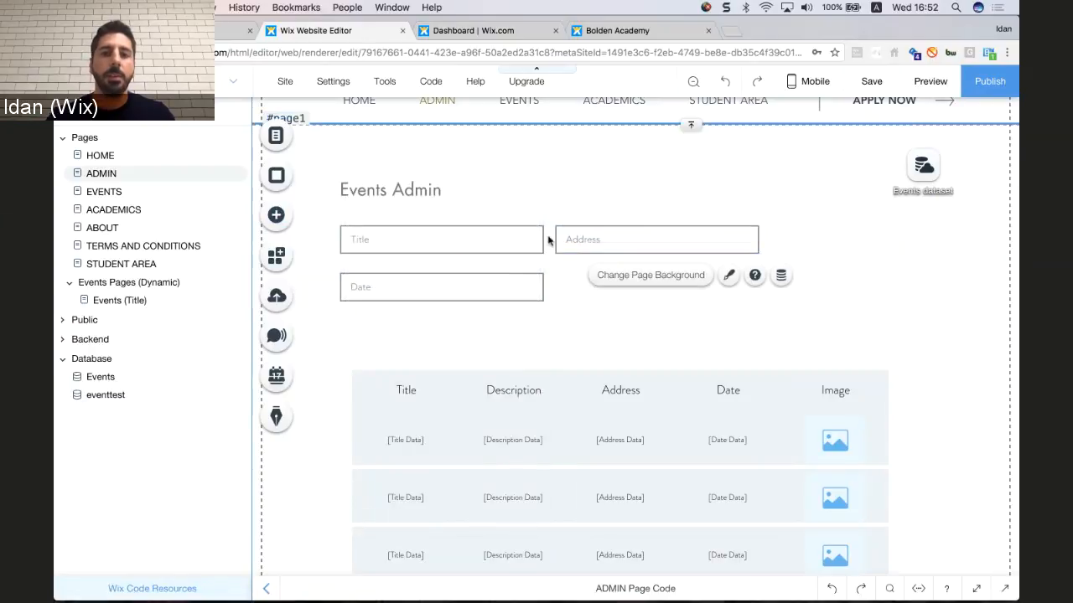
Shrink the Title, Date and Address inputs together.
left_click_drag(718, 316, 505, 243)
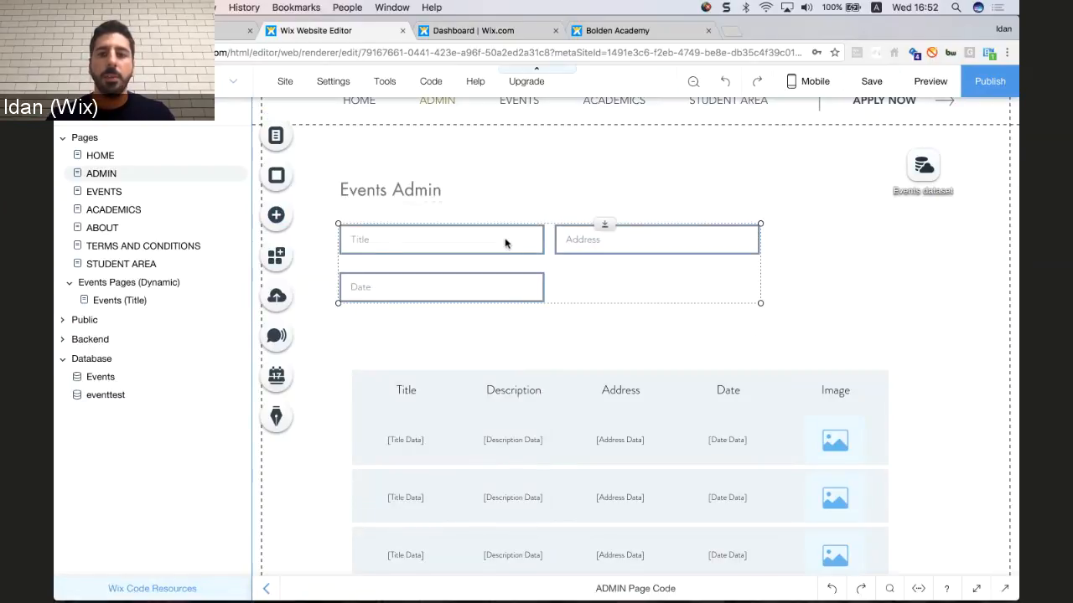
left_click_drag(760, 303, 703, 307)
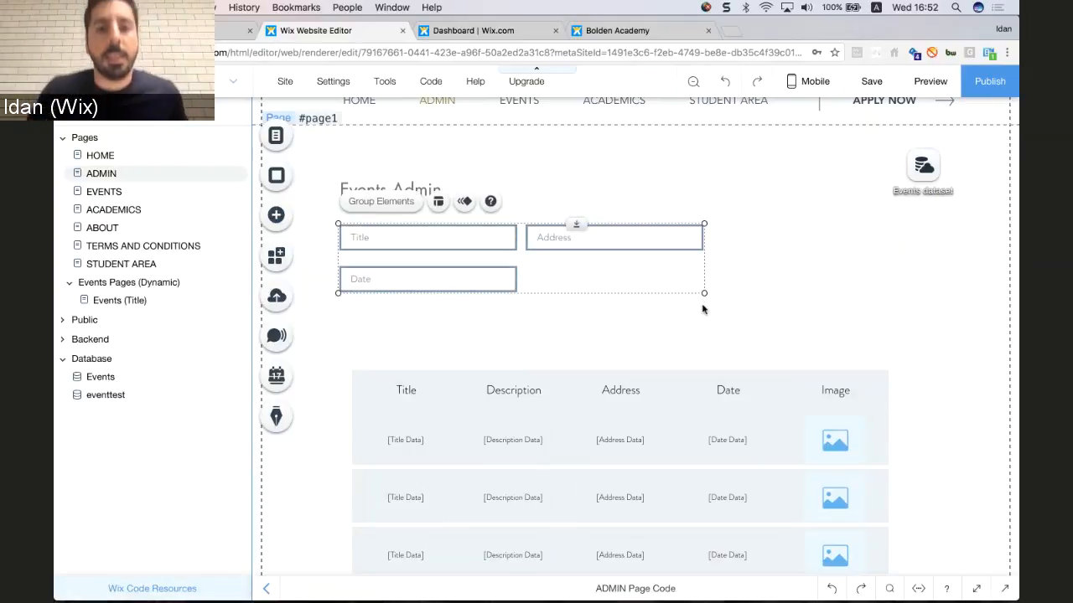
left_click(677, 316)
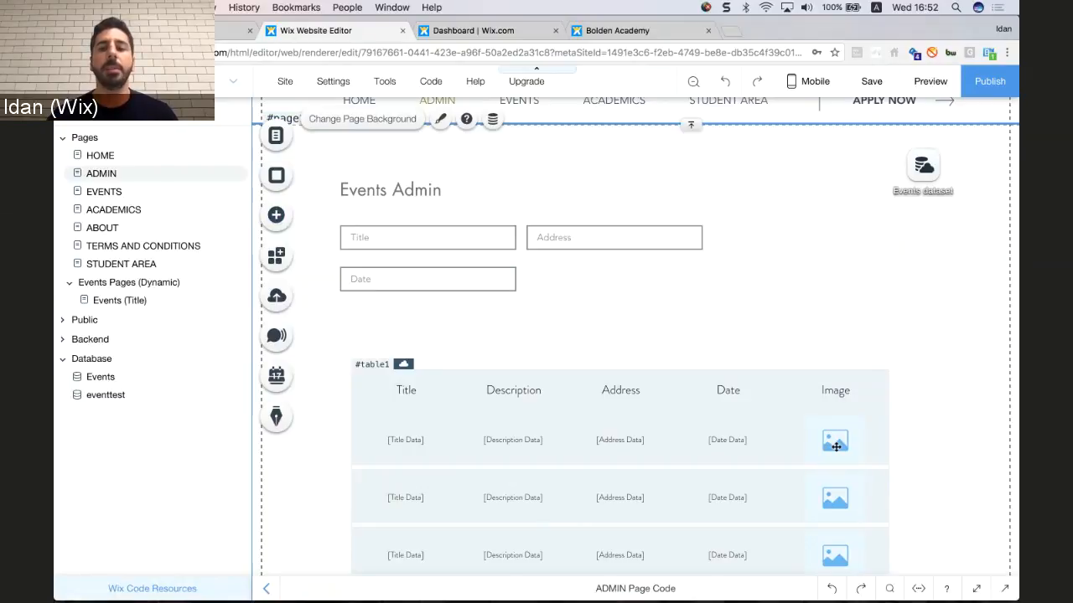
Add a Select File upload button under the Address field and make it shorter.
left_click(278, 219)
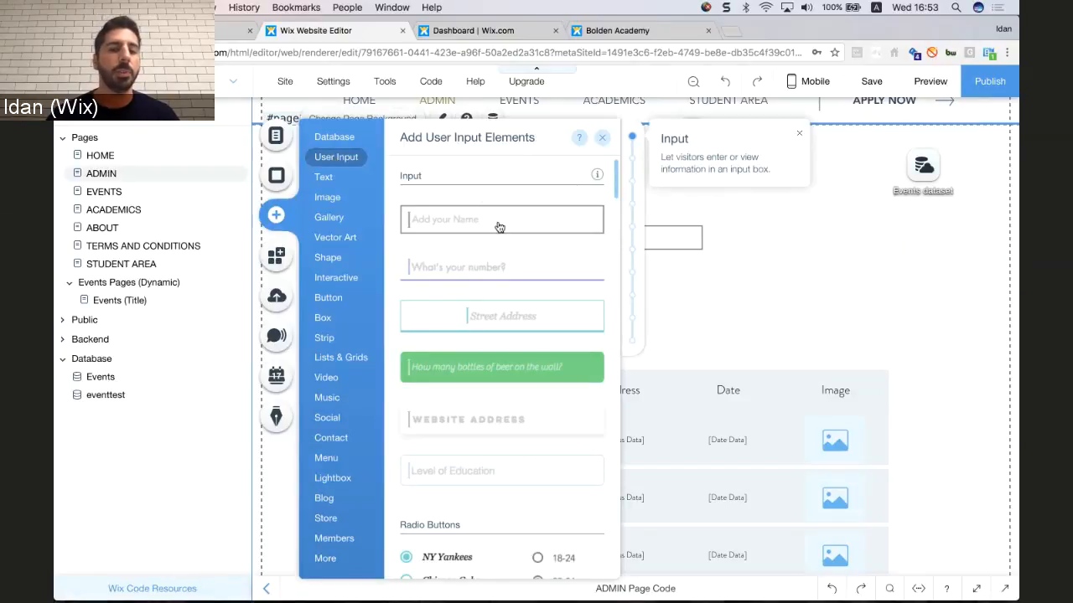
scroll(498, 227, "down", 5)
scroll(499, 227, "down", 10)
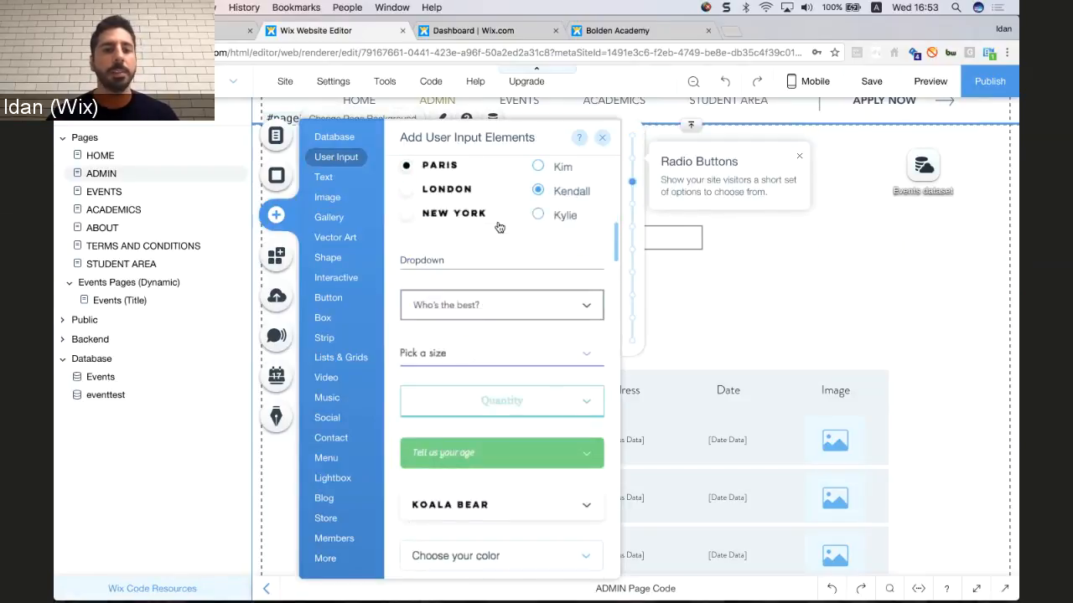
scroll(499, 227, "down", 5)
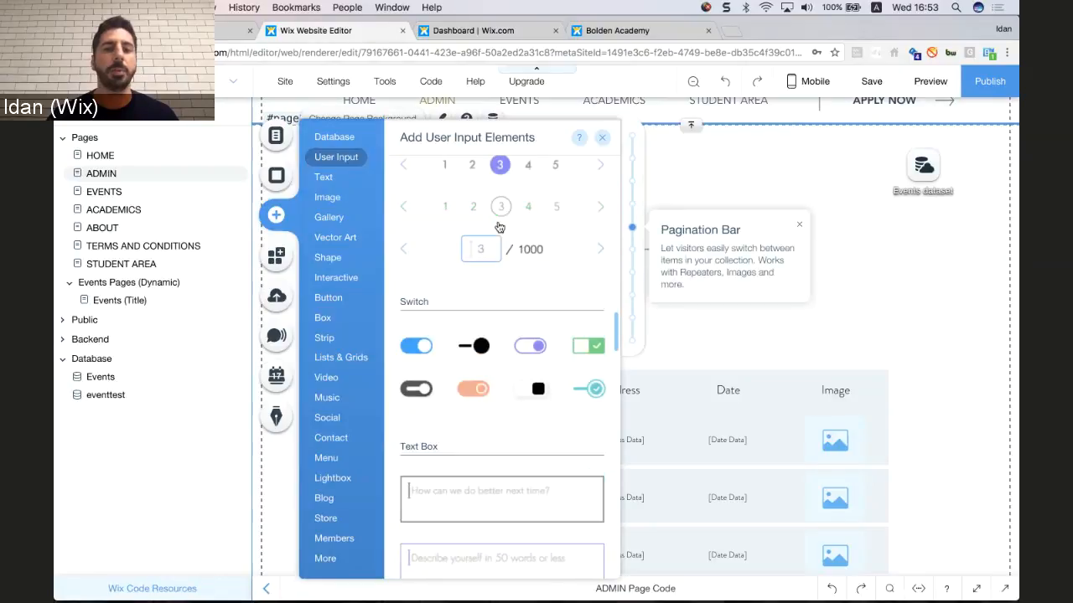
scroll(503, 243, "down", 5)
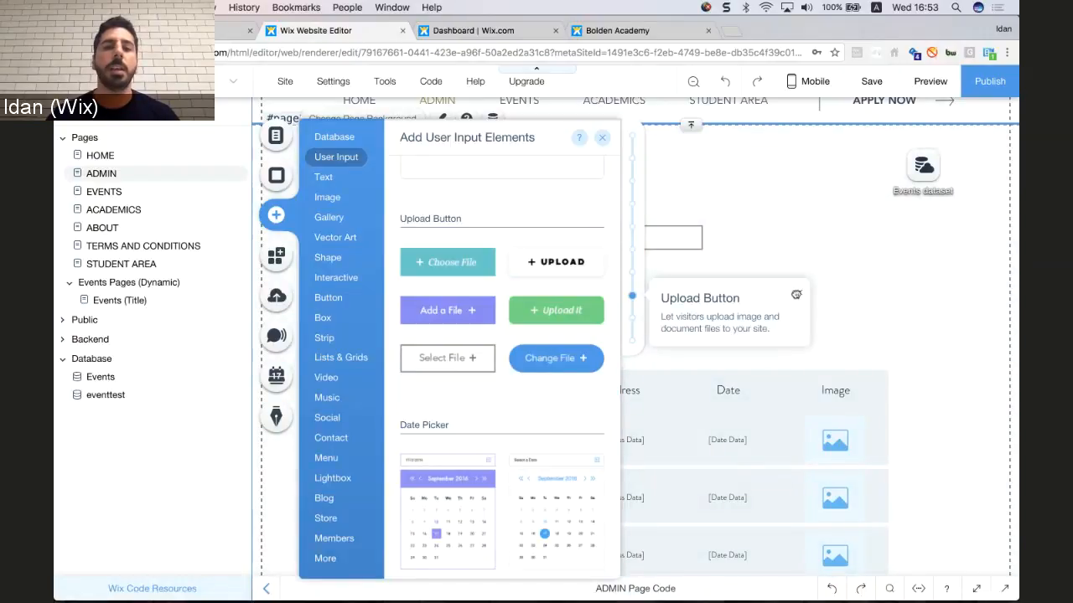
left_click(448, 358)
left_click_drag(795, 291, 707, 288)
left_click_drag(613, 318, 614, 313)
left_click_drag(614, 271, 615, 271)
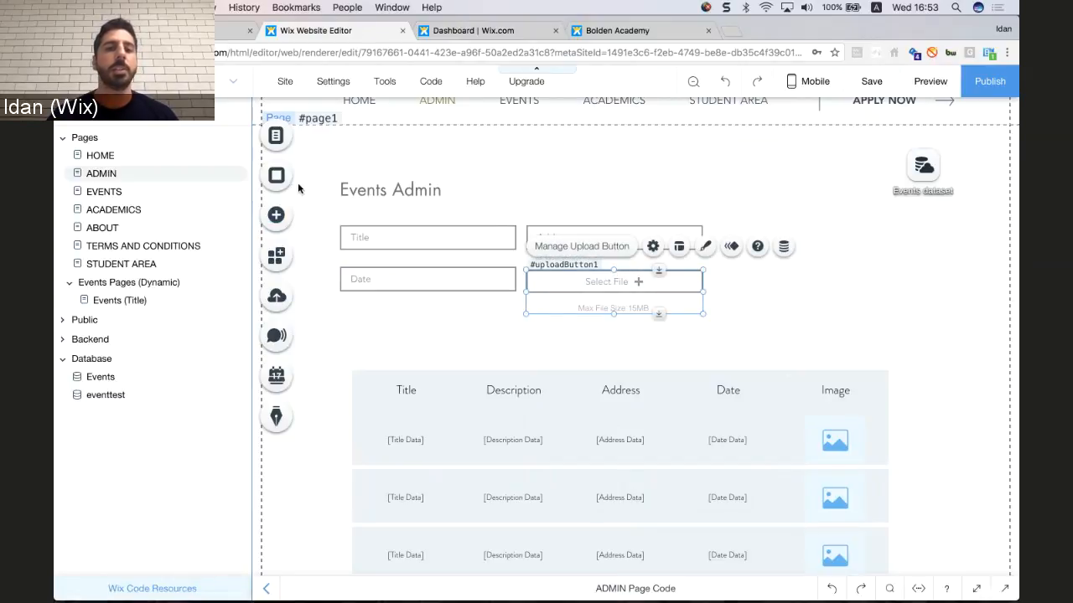
Add a text box to the right of the fields at width 260, and move the table down.
left_click(276, 217)
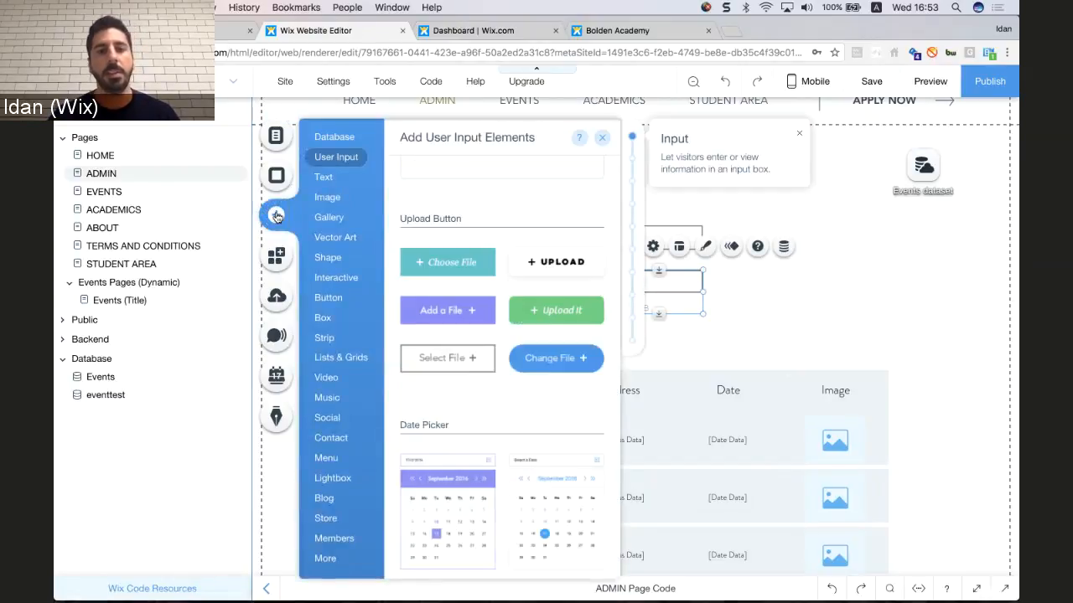
scroll(480, 339, "up", 3)
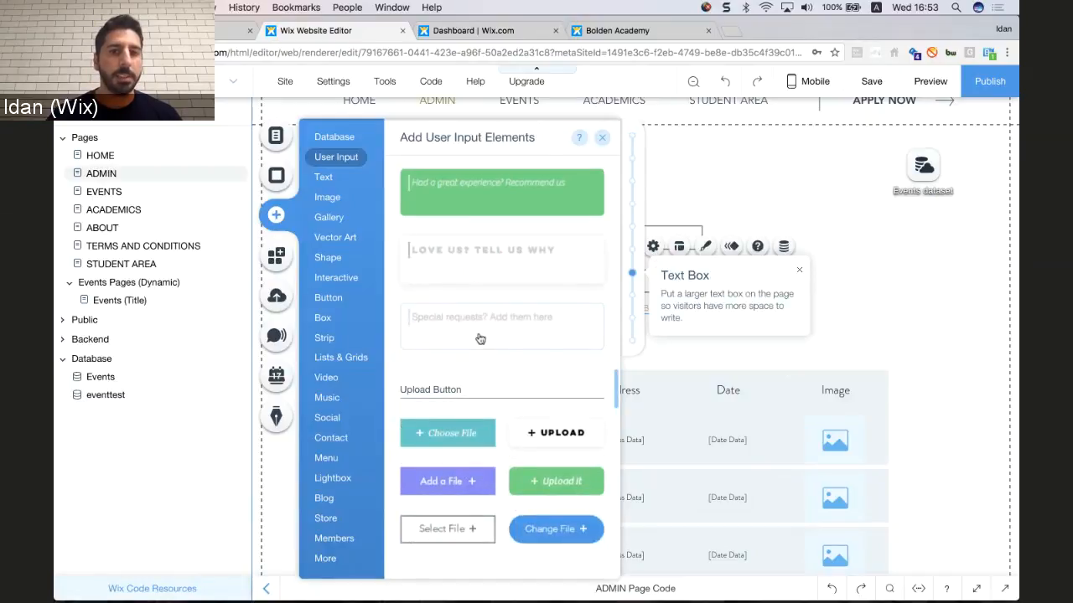
scroll(480, 338, "up", 6)
left_click_drag(479, 340, 828, 297)
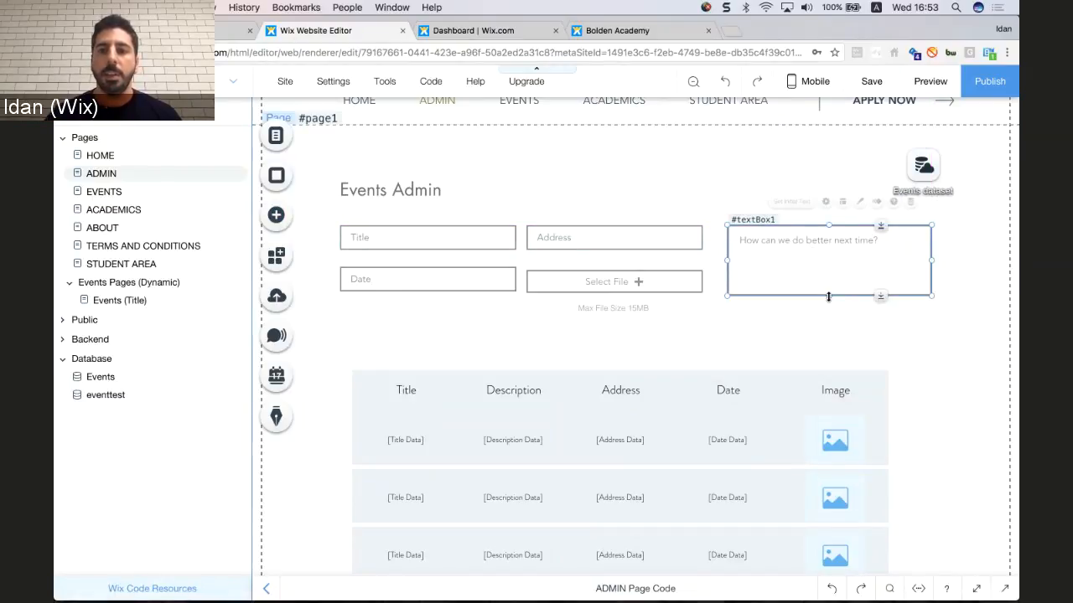
left_click_drag(931, 262, 905, 263)
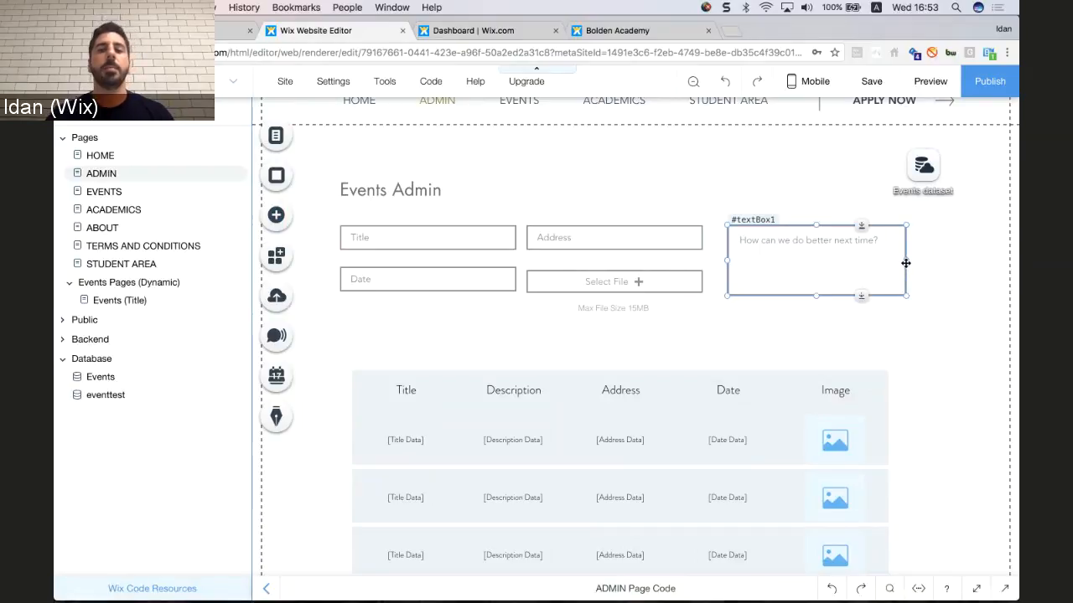
left_click(658, 402)
left_click_drag(659, 403, 660, 432)
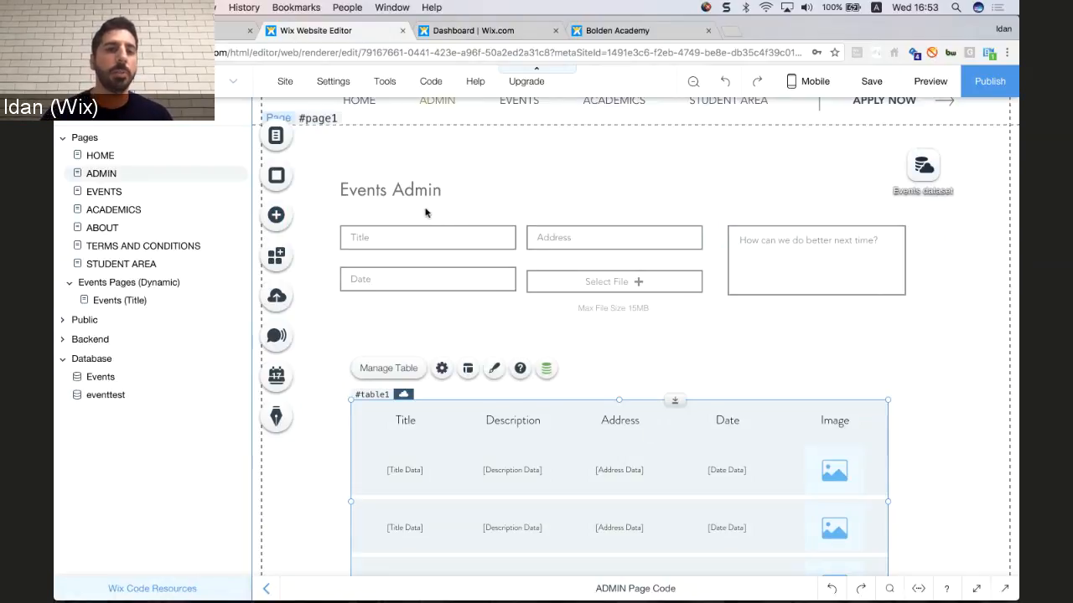
Add a dark button labelled 'Save' below the Date field.
left_click(273, 218)
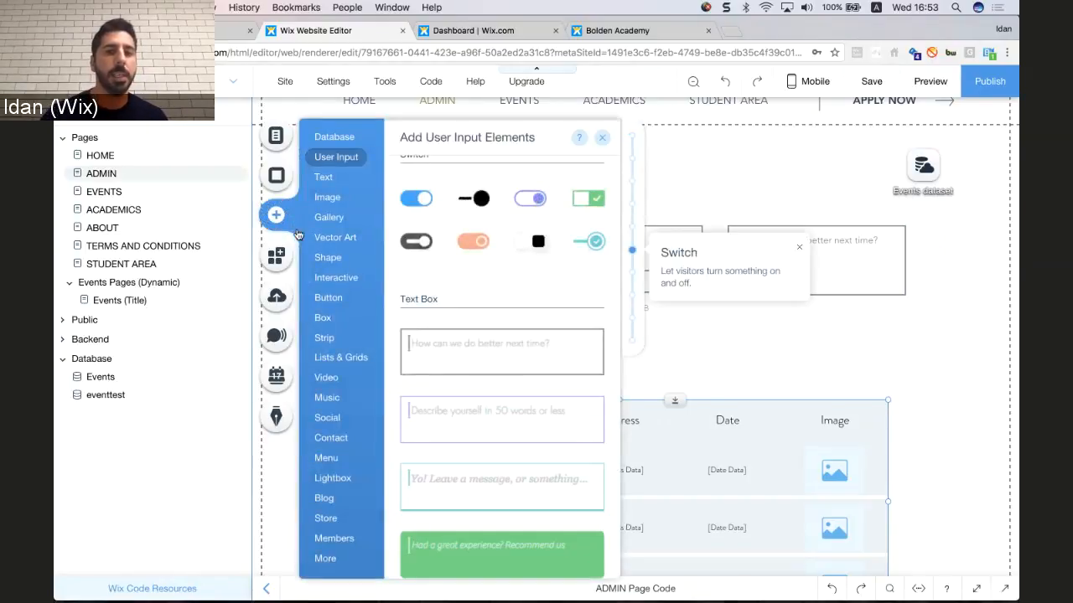
mouse_move(328, 297)
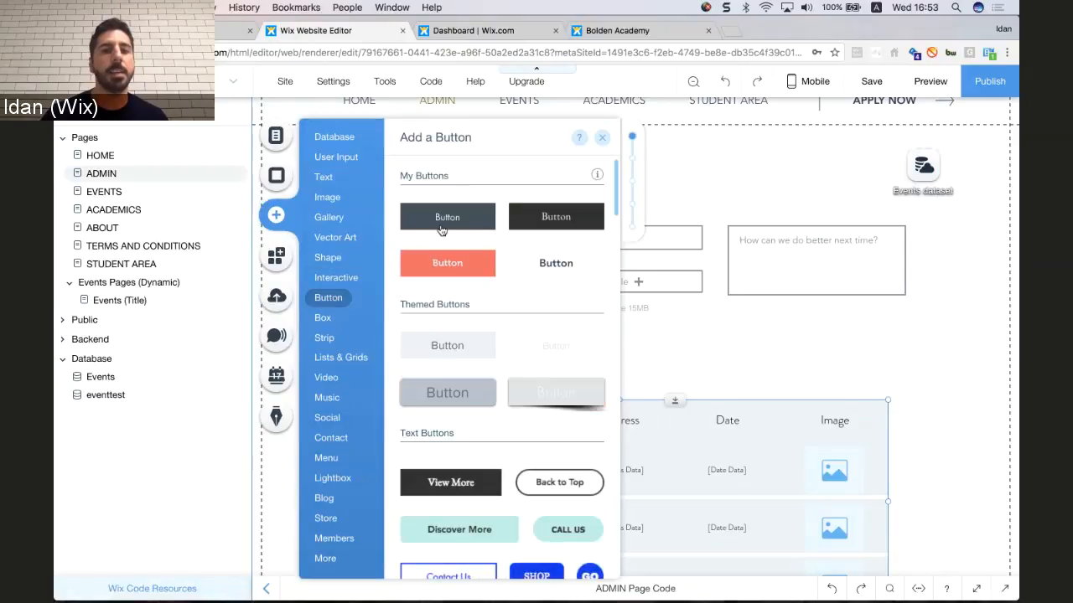
left_click_drag(442, 230, 475, 353)
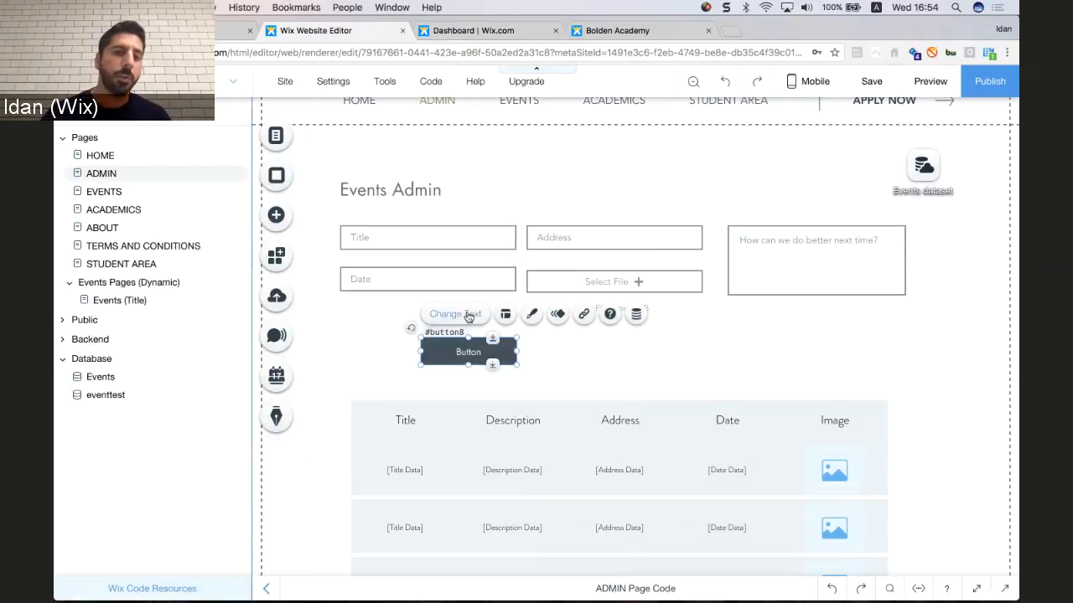
left_click(468, 315)
type("Save")
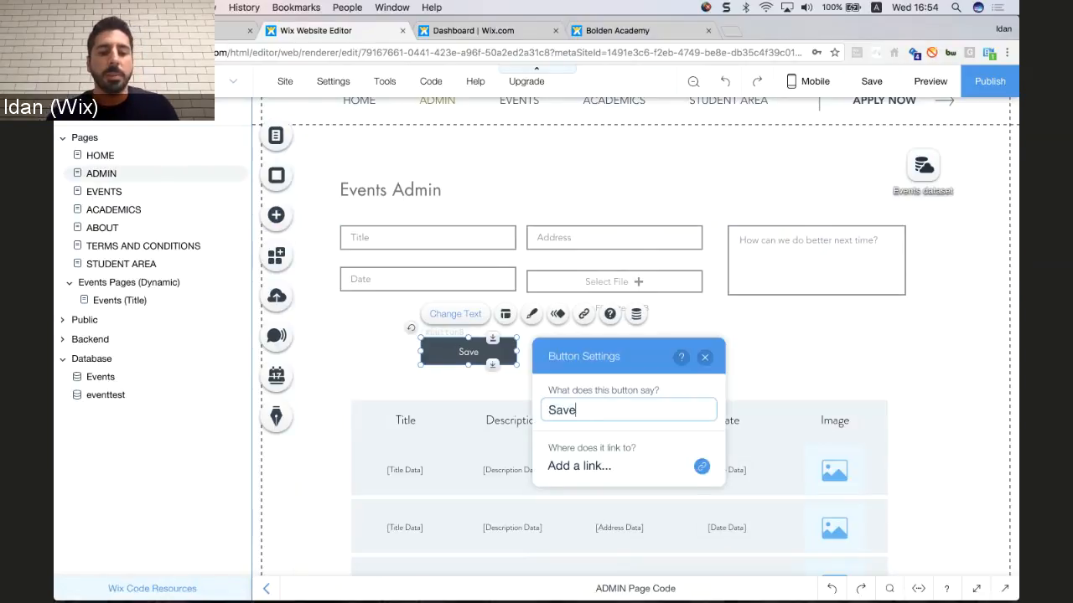
key("Return")
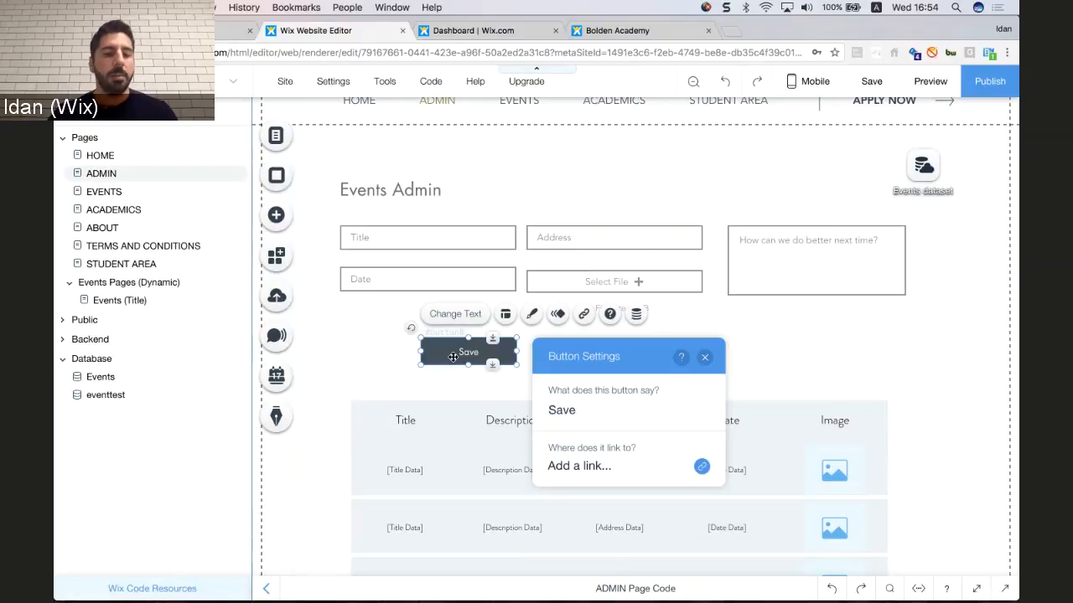
Duplicate the Save button twice to the right, labelling the copies 'New' and 'Delete'.
left_click_drag(452, 357, 562, 356)
left_click(685, 414)
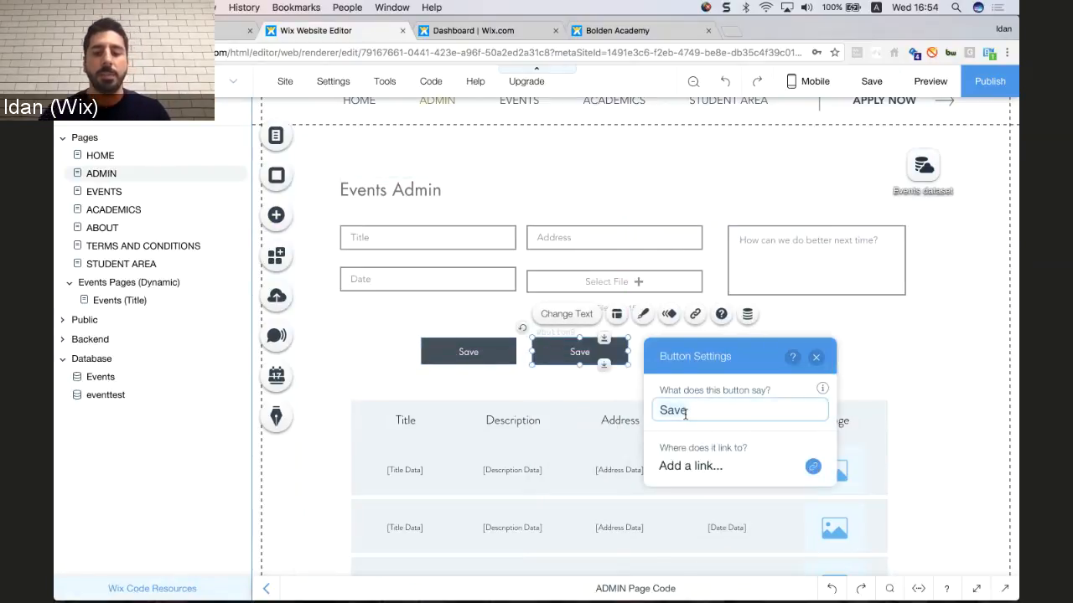
type("New")
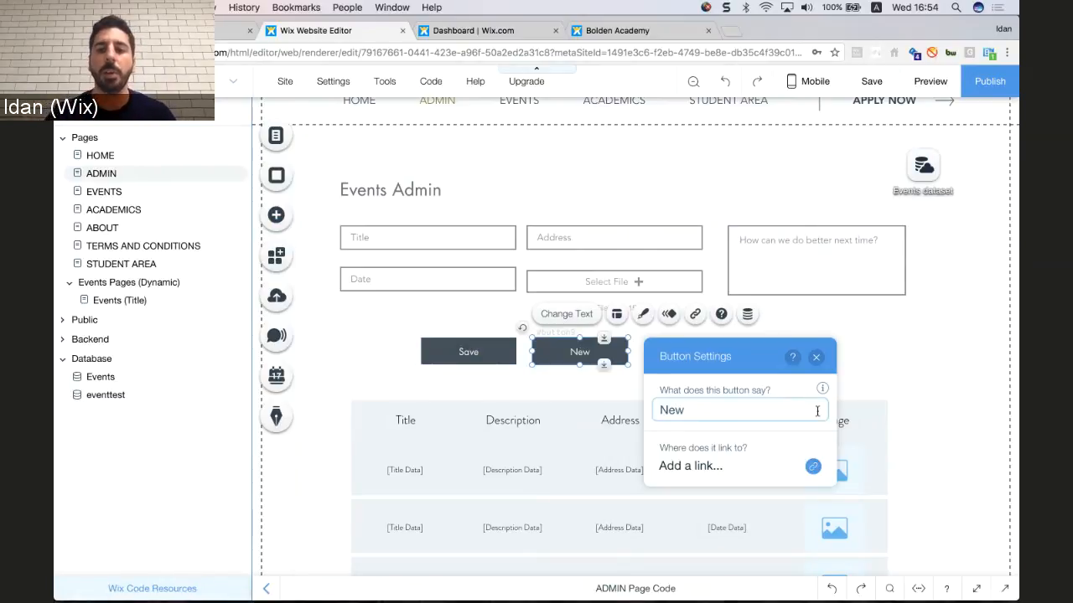
left_click(814, 357)
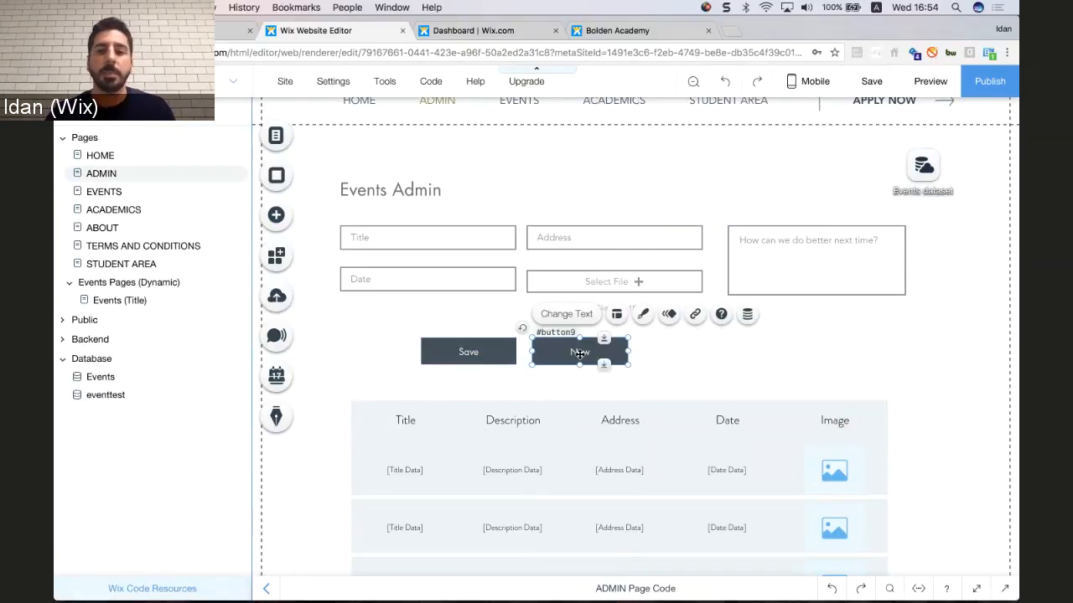
left_click_drag(579, 354, 688, 353)
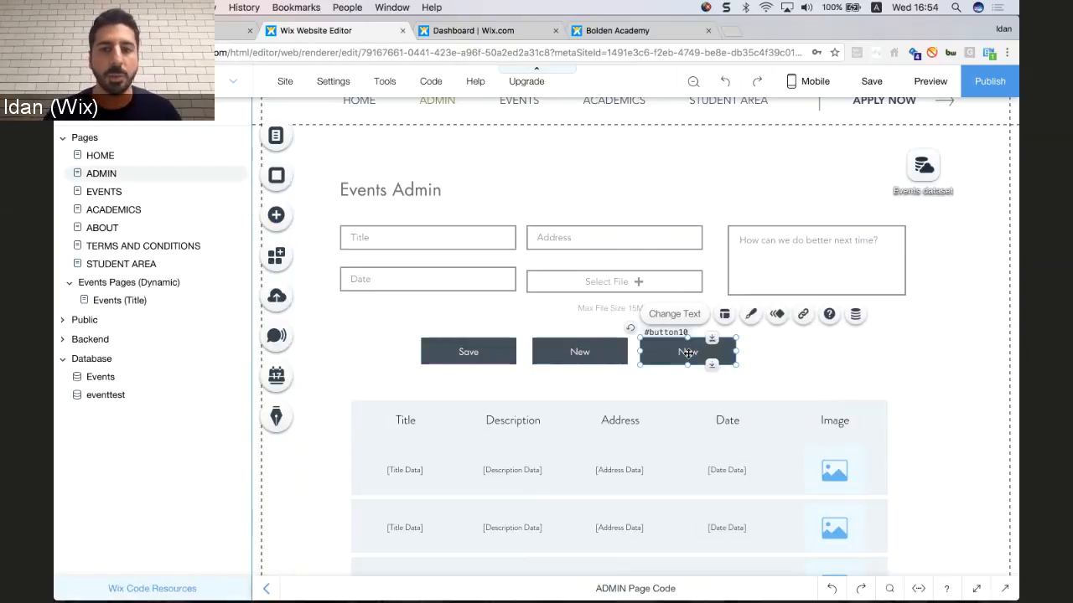
left_click(678, 318)
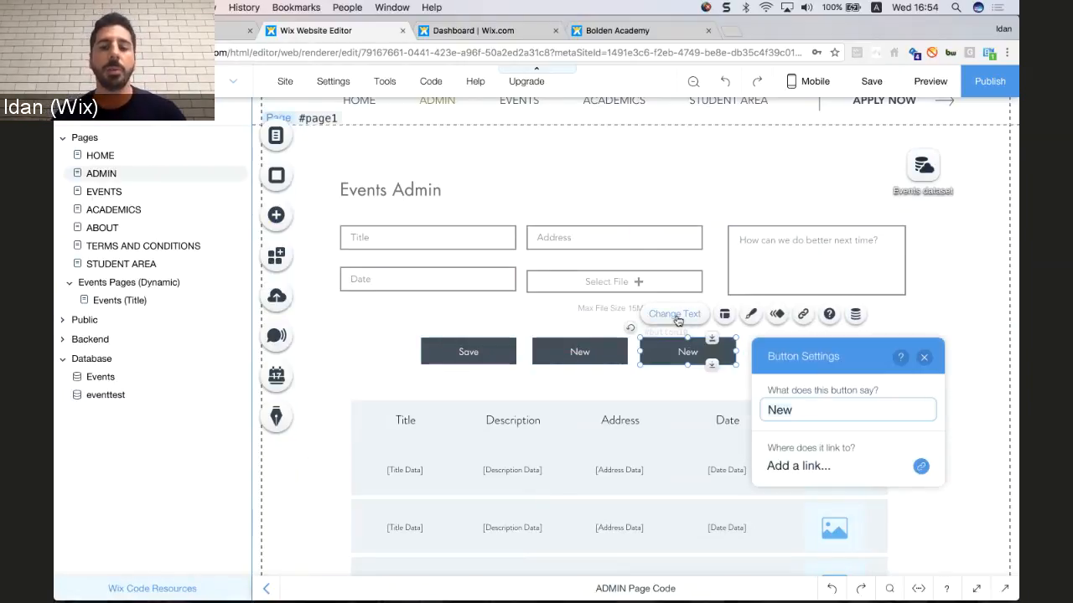
type("Delete")
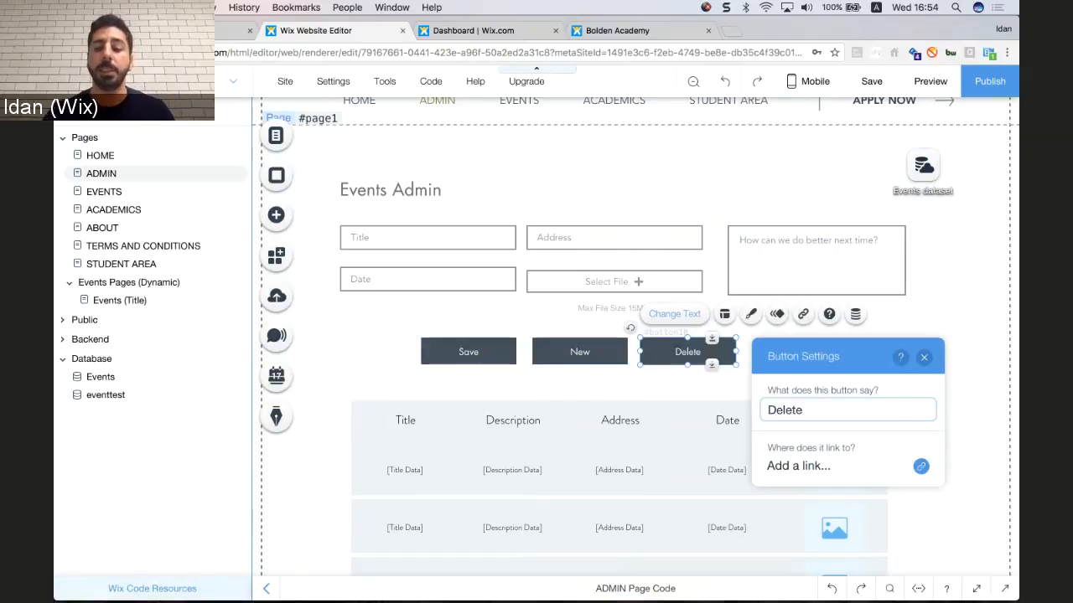
key("Return")
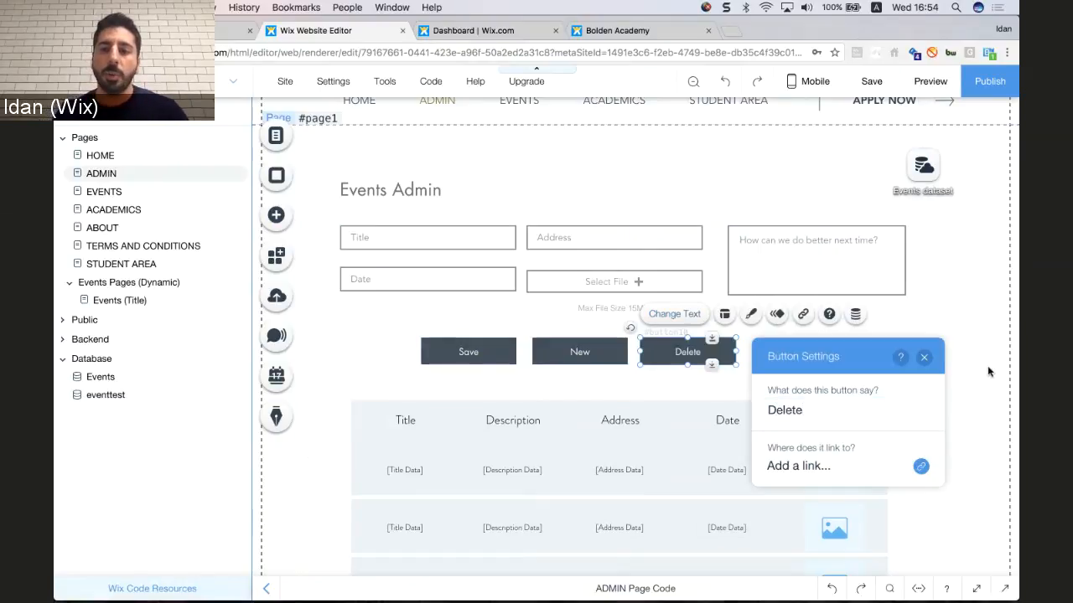
left_click(923, 357)
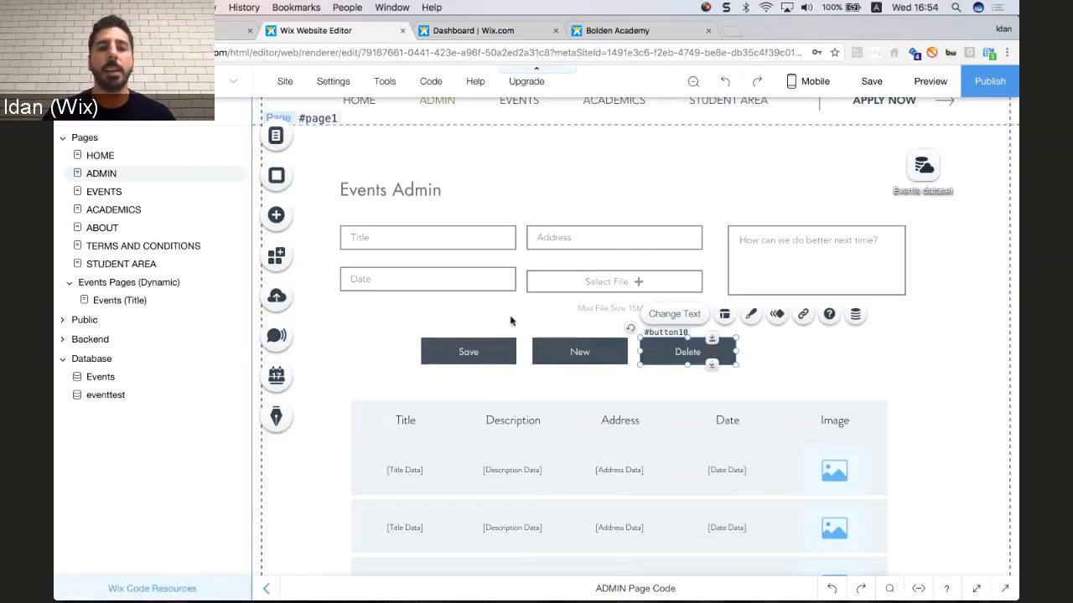
Connect the Title, Date and Address inputs to the dataset's Title, Date and Address fields.
left_click(422, 238)
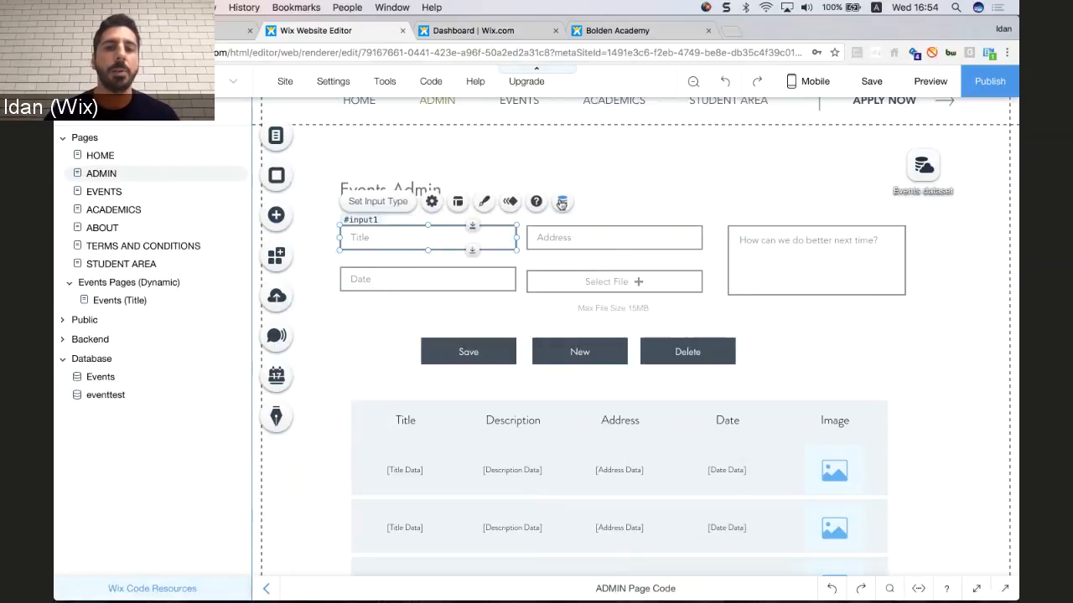
left_click(561, 203)
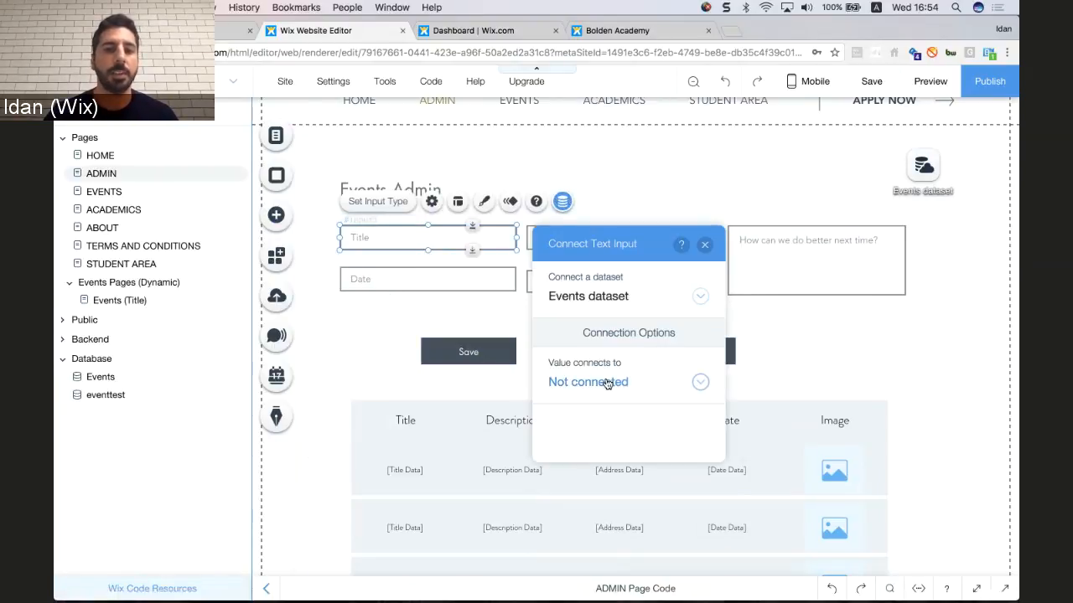
left_click(610, 383)
left_click(590, 308)
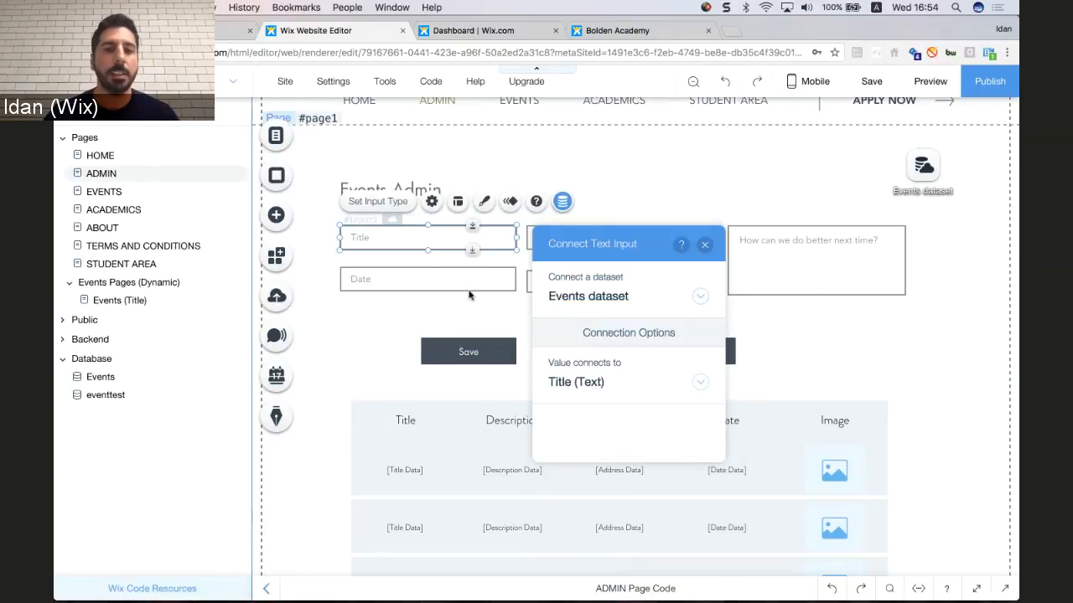
left_click(494, 280)
left_click(564, 242)
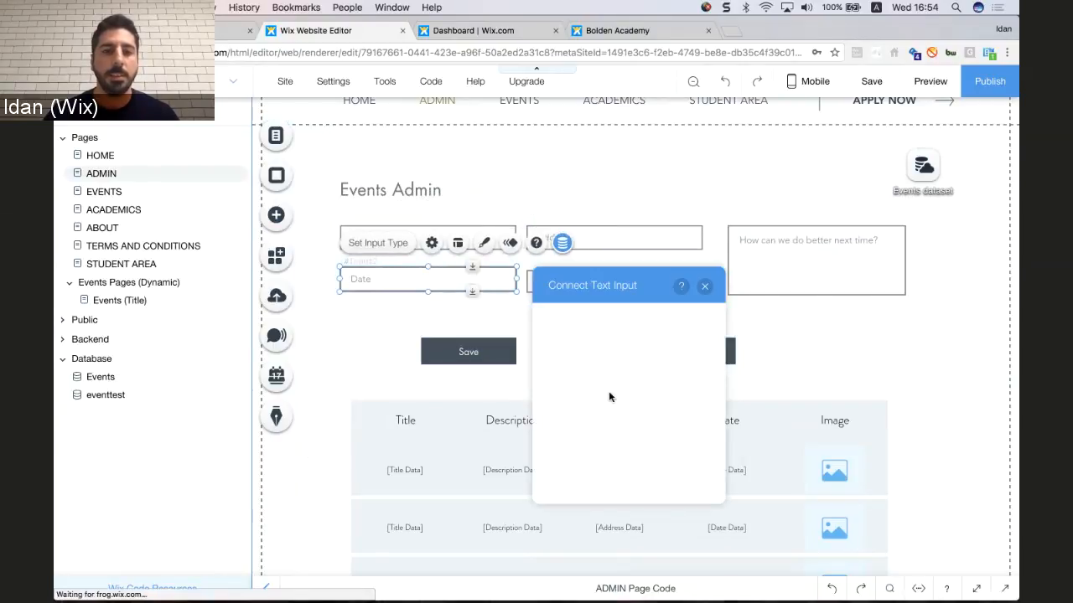
left_click(606, 419)
left_click(598, 424)
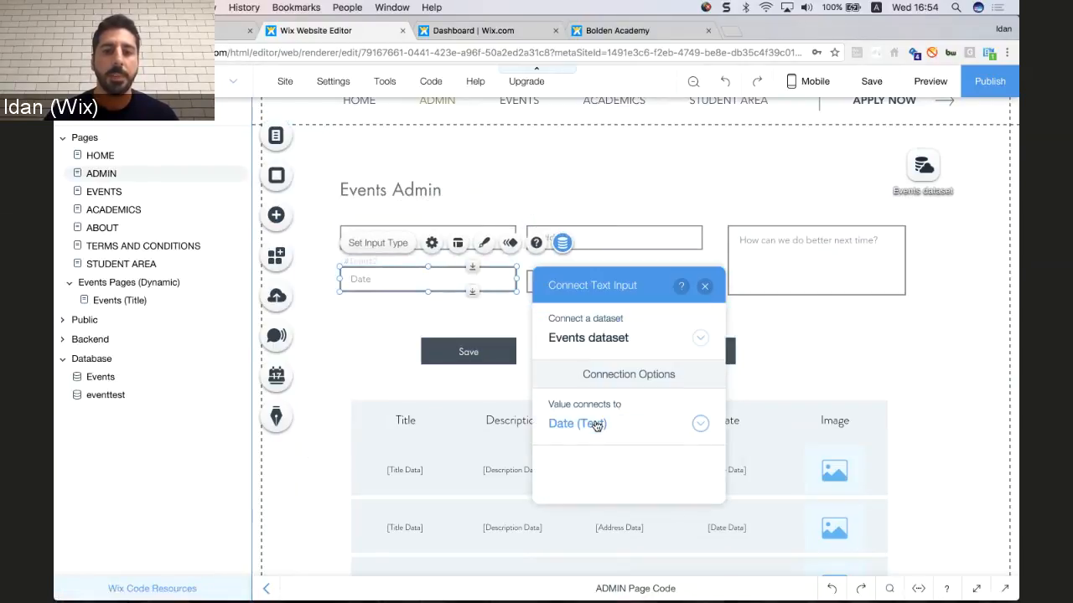
left_click(645, 249)
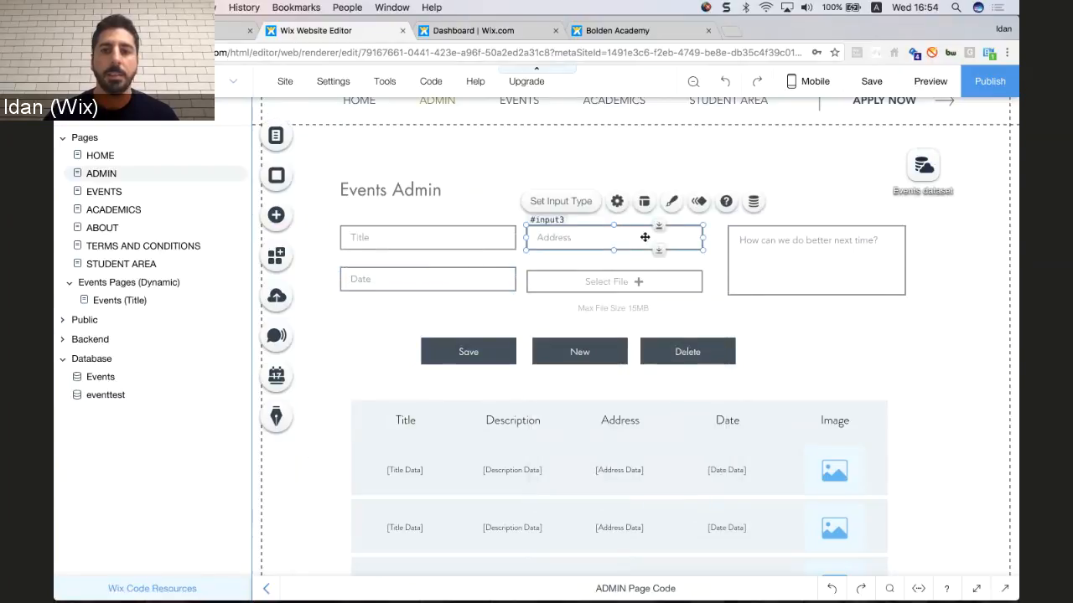
left_click(746, 203)
left_click(769, 384)
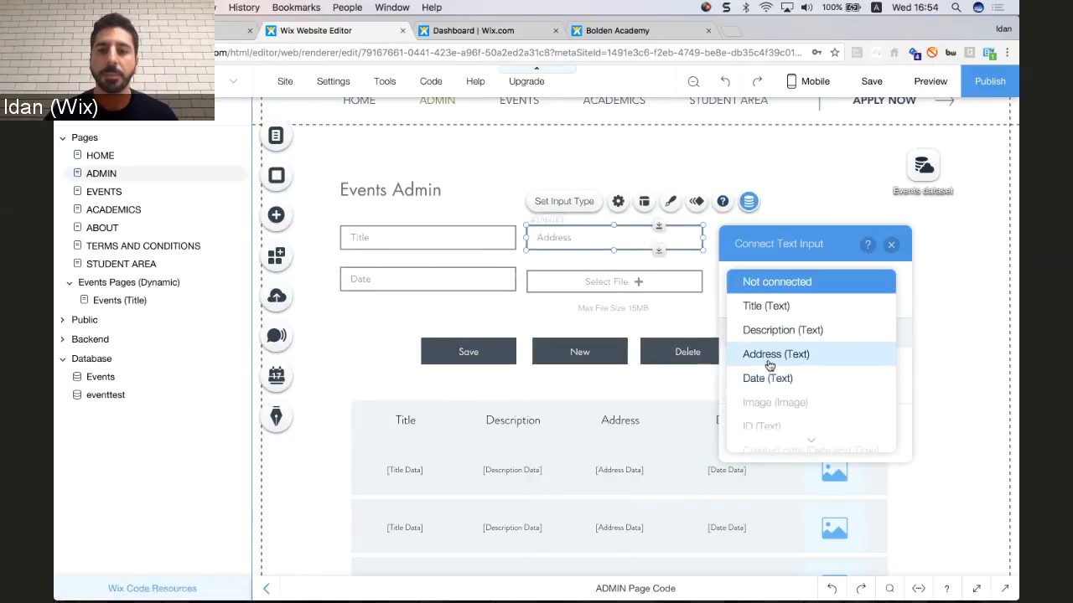
left_click(770, 361)
left_click(891, 246)
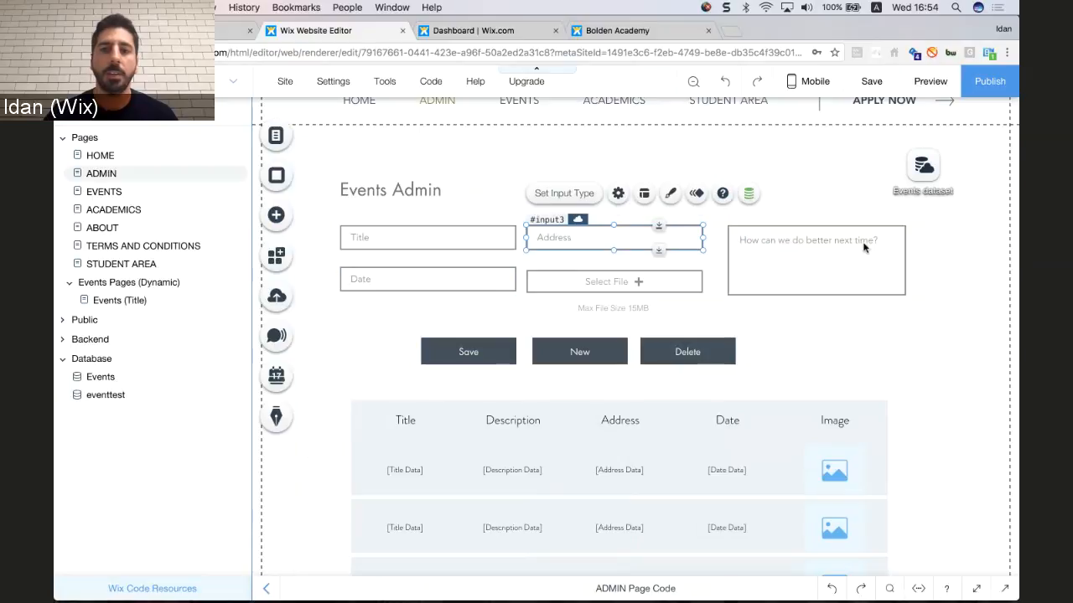
Connect the upload button to Image and the text box to Description, nudging the box left.
left_click(673, 283)
left_click(784, 246)
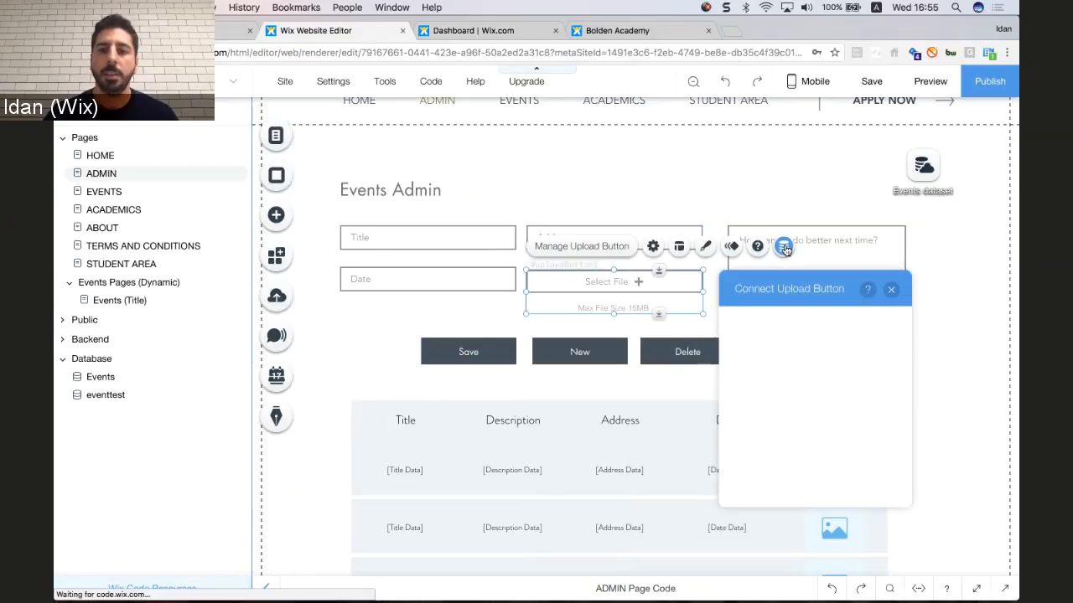
left_click(788, 377)
left_click(795, 444)
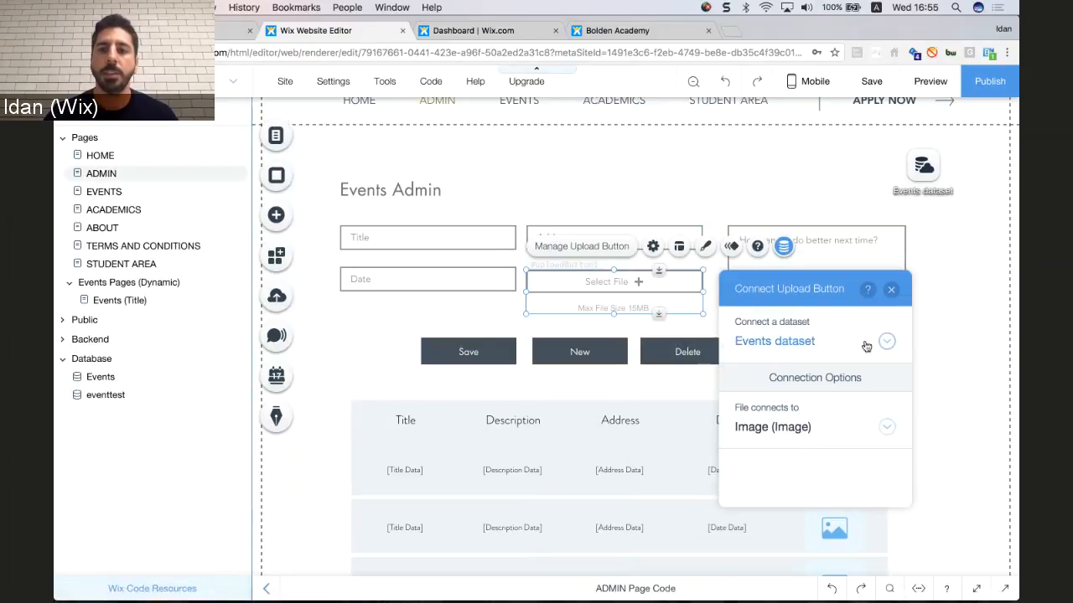
left_click(864, 236)
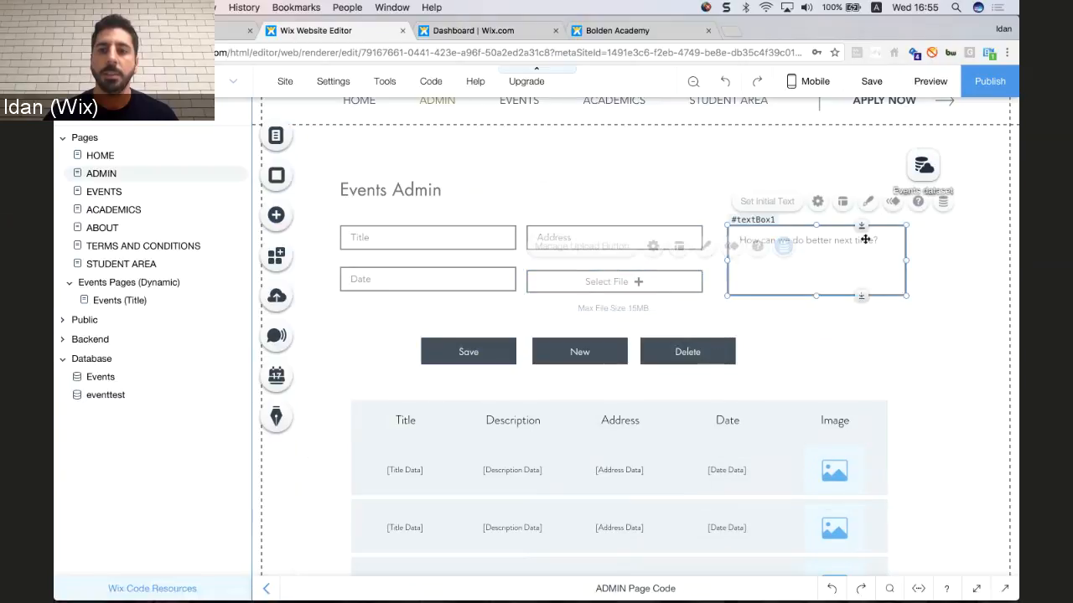
left_click(947, 202)
left_click(582, 382)
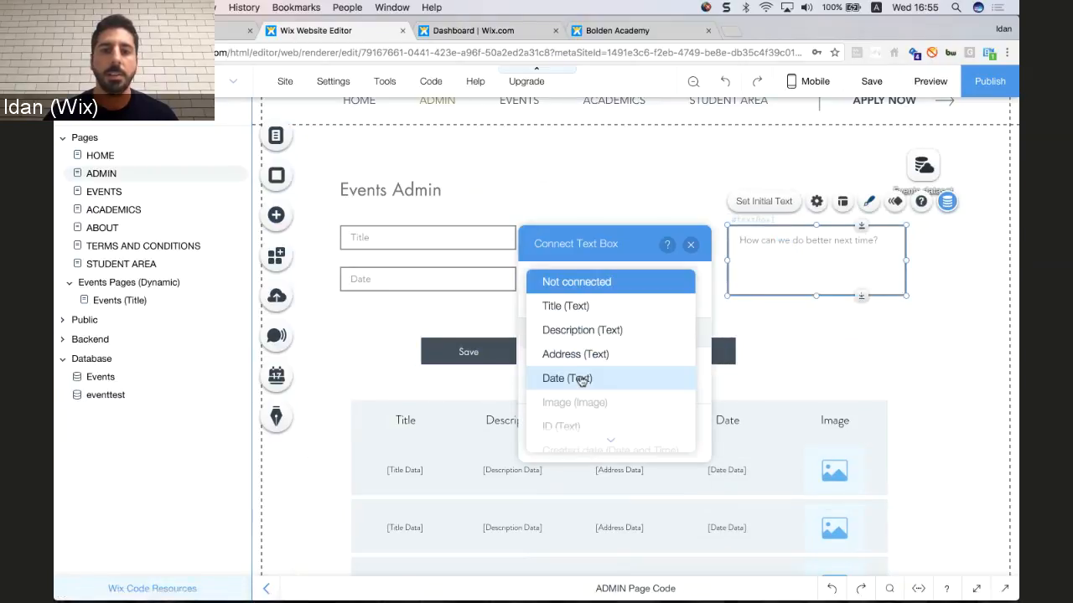
left_click(581, 330)
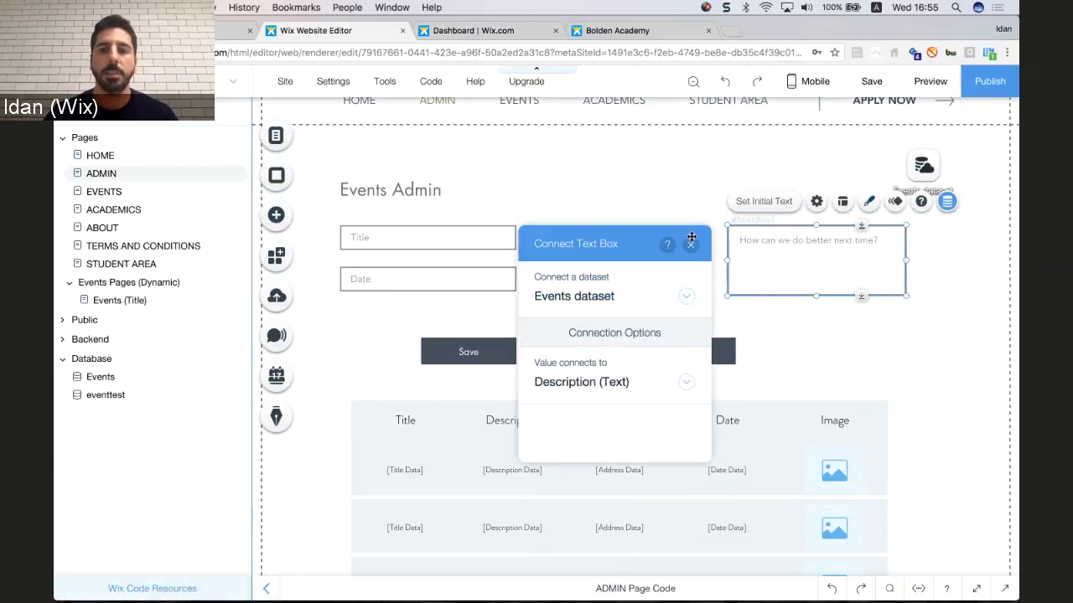
left_click(691, 243)
left_click_drag(757, 244, 743, 244)
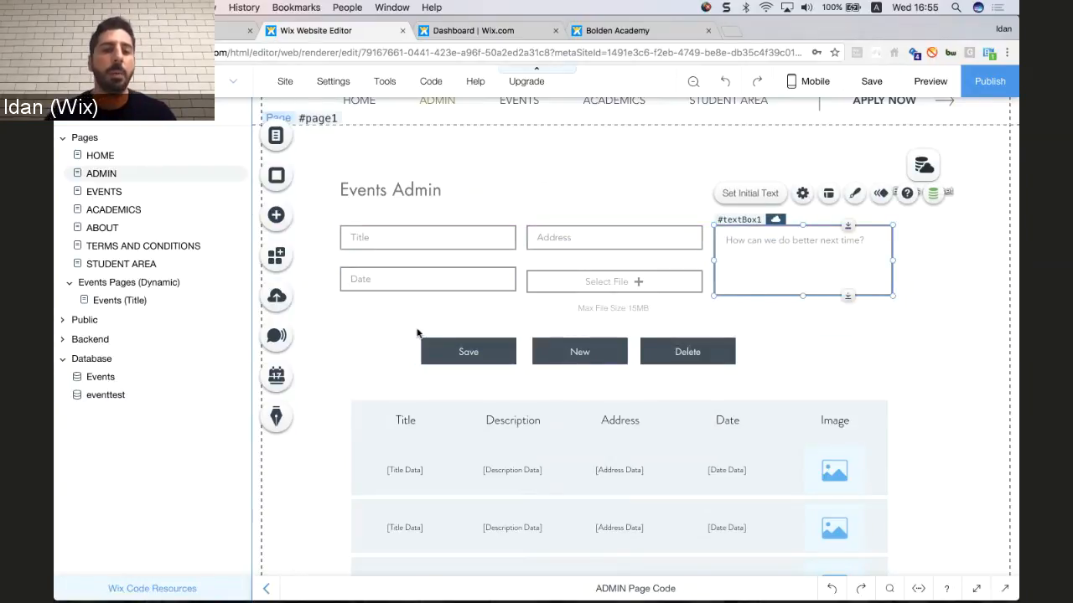
left_click(461, 352)
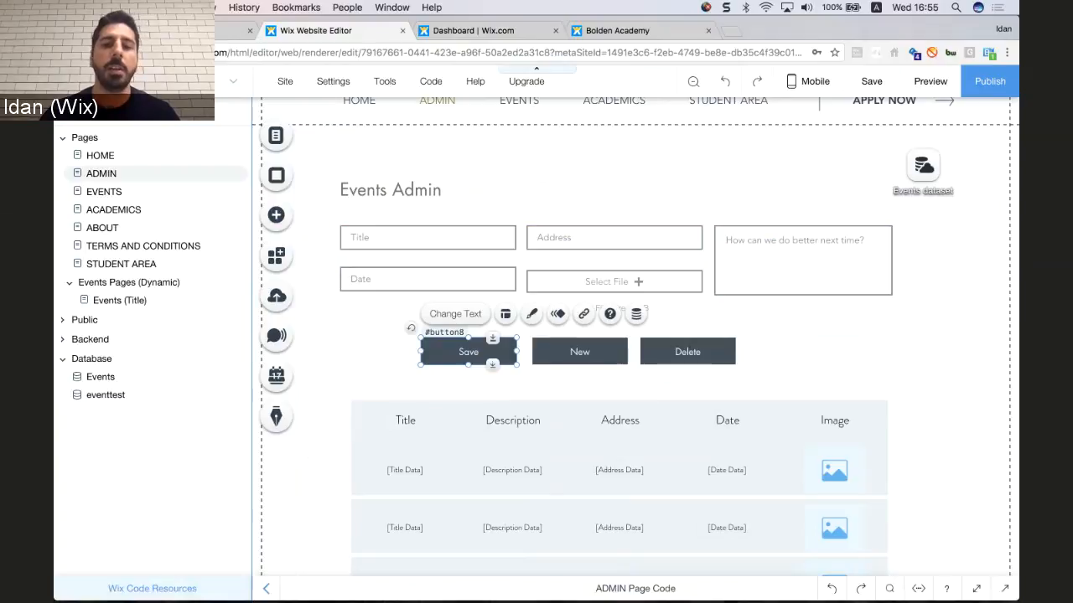
Link the Save button to the dataset's Submit action and the New button to its New action.
left_click(637, 316)
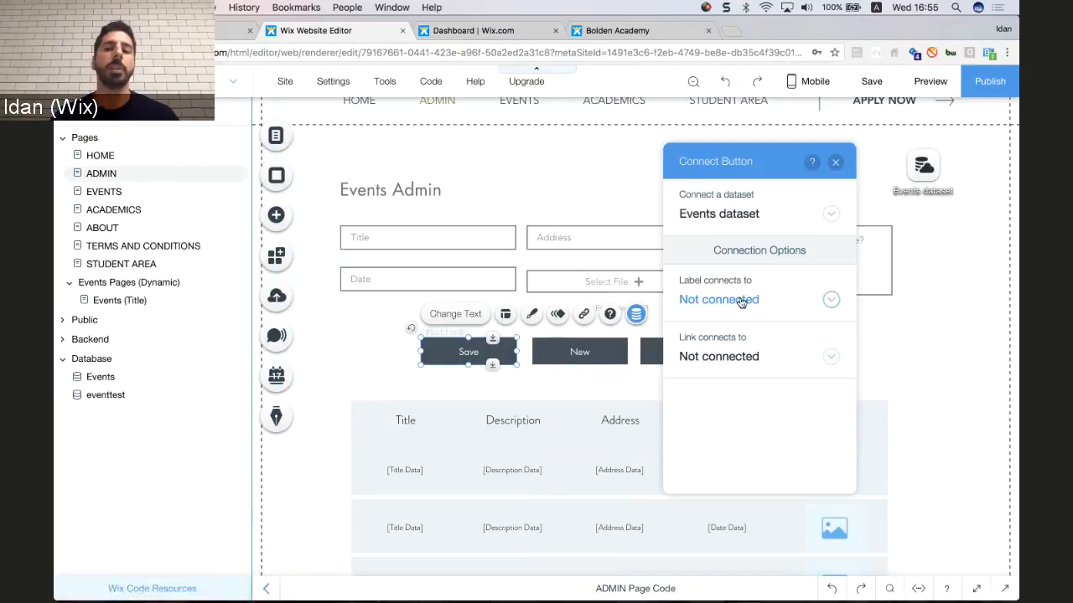
left_click(745, 366)
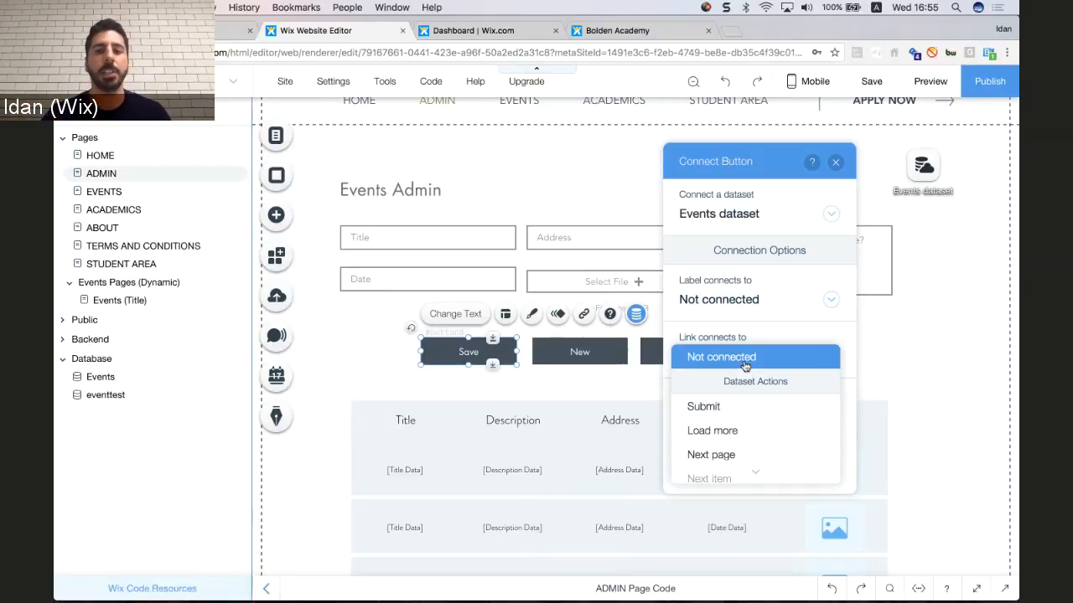
left_click(720, 407)
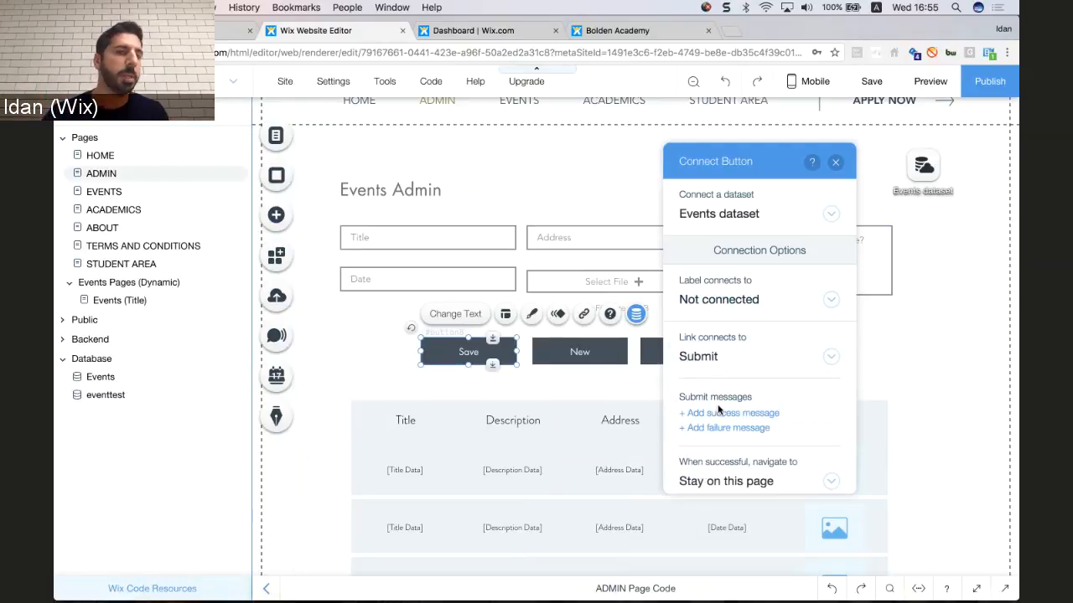
left_click(582, 353)
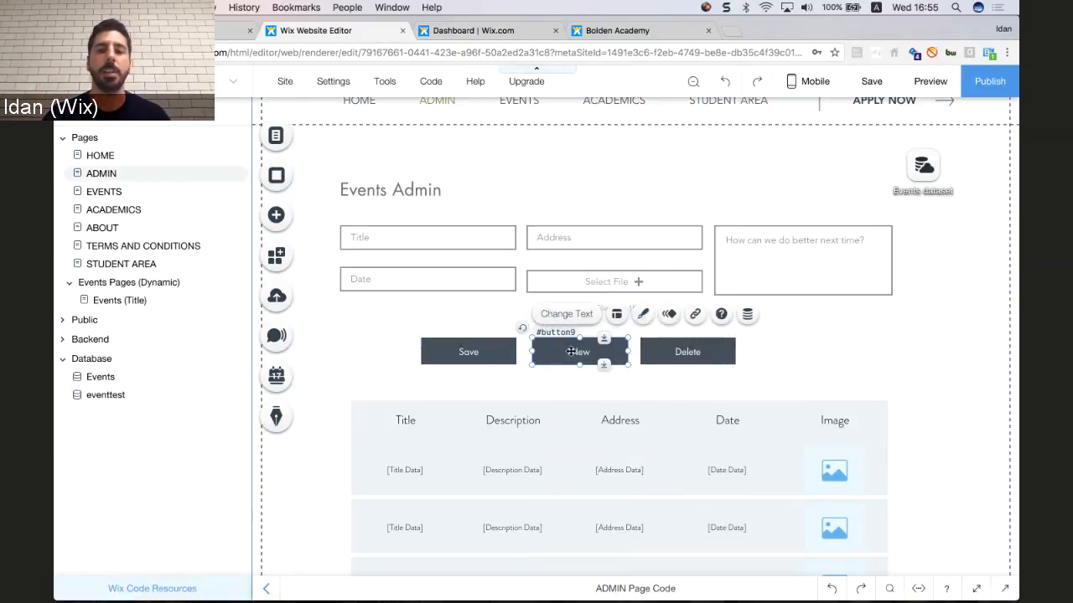
left_click(746, 314)
left_click(424, 352)
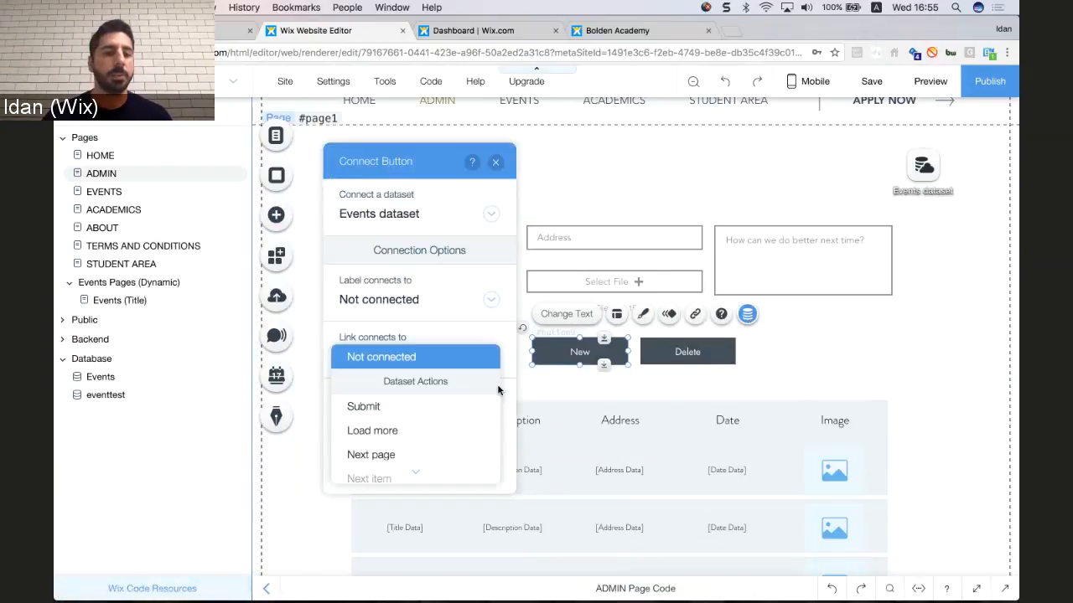
scroll(391, 428, "down", 2)
left_click(390, 422)
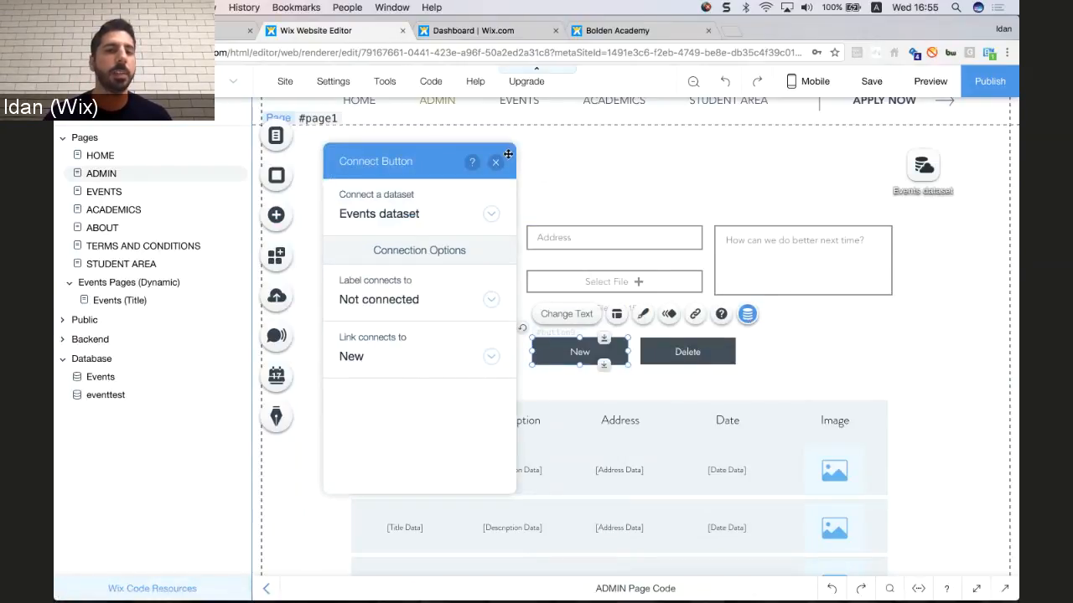
left_click(497, 162)
Link the Delete button to the dataset's Delete action.
left_click(700, 347)
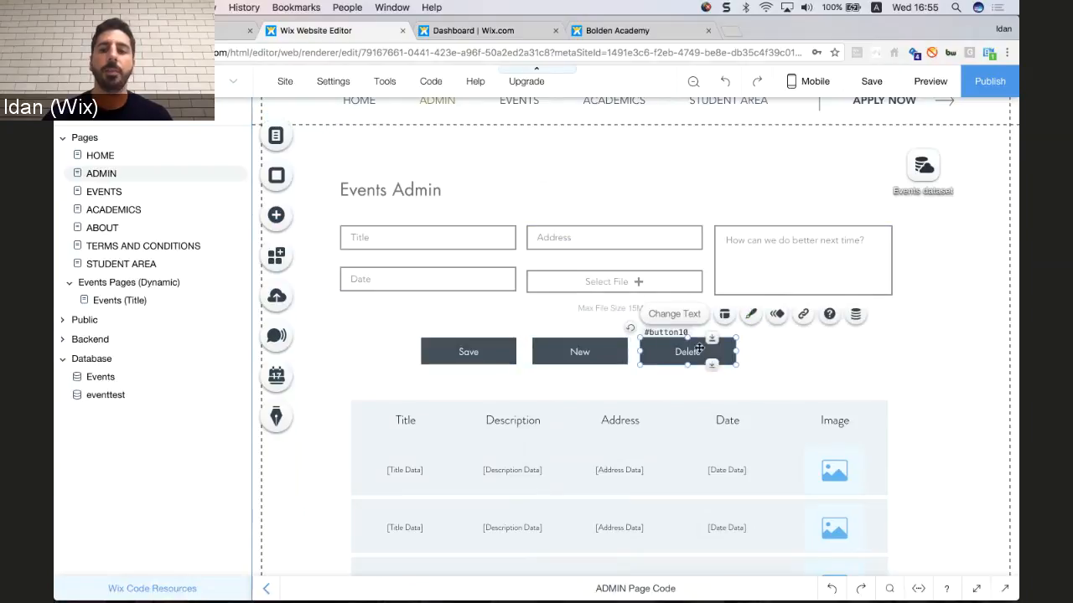
left_click(856, 317)
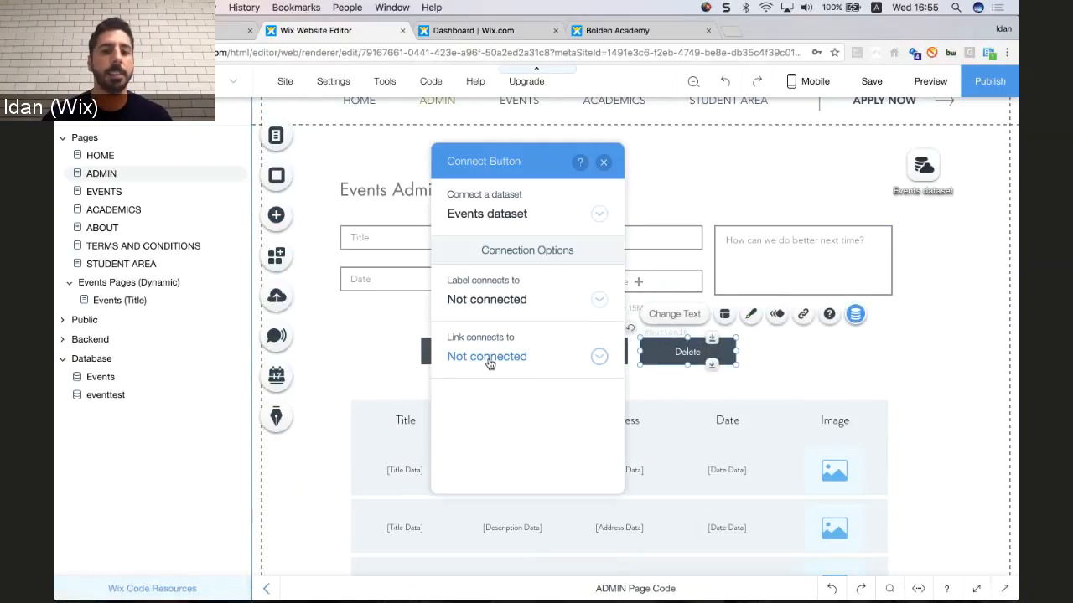
left_click(489, 364)
scroll(536, 393, "down", 1)
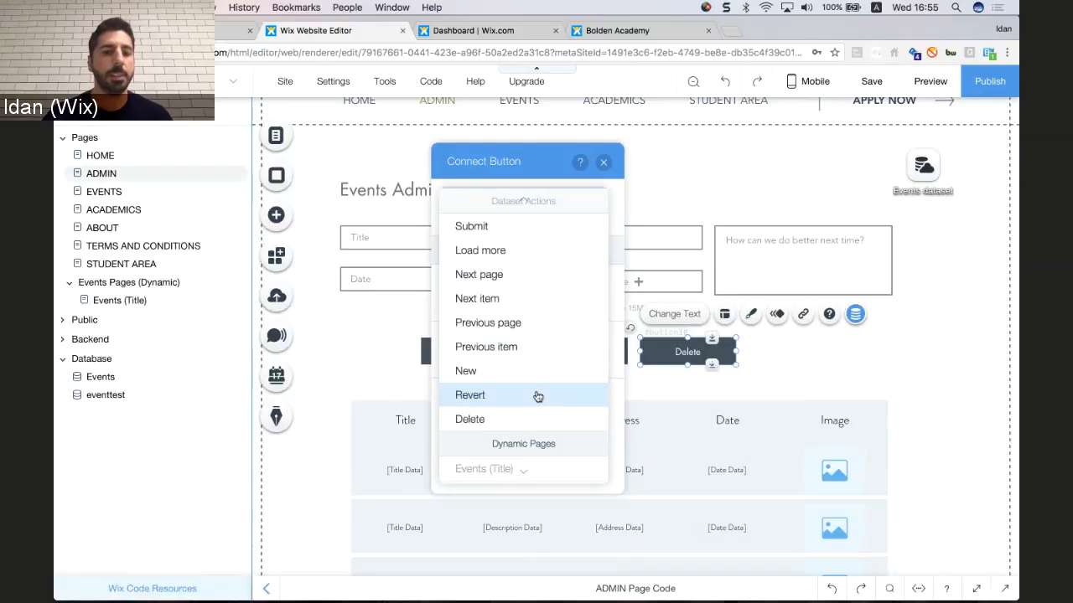
scroll(537, 366, "up", 1)
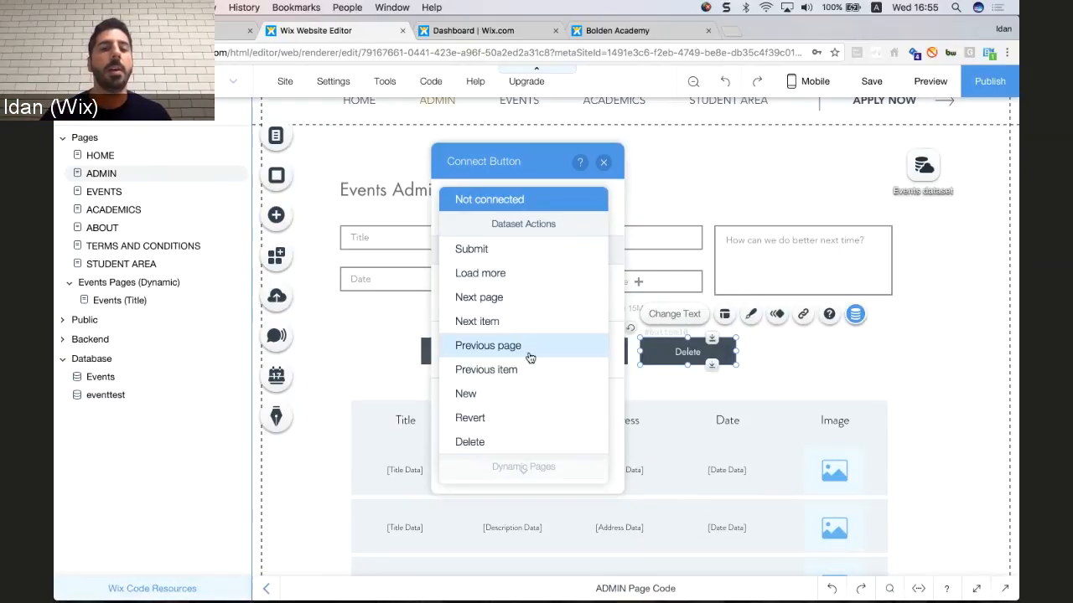
scroll(529, 357, "down", 2)
left_click(505, 404)
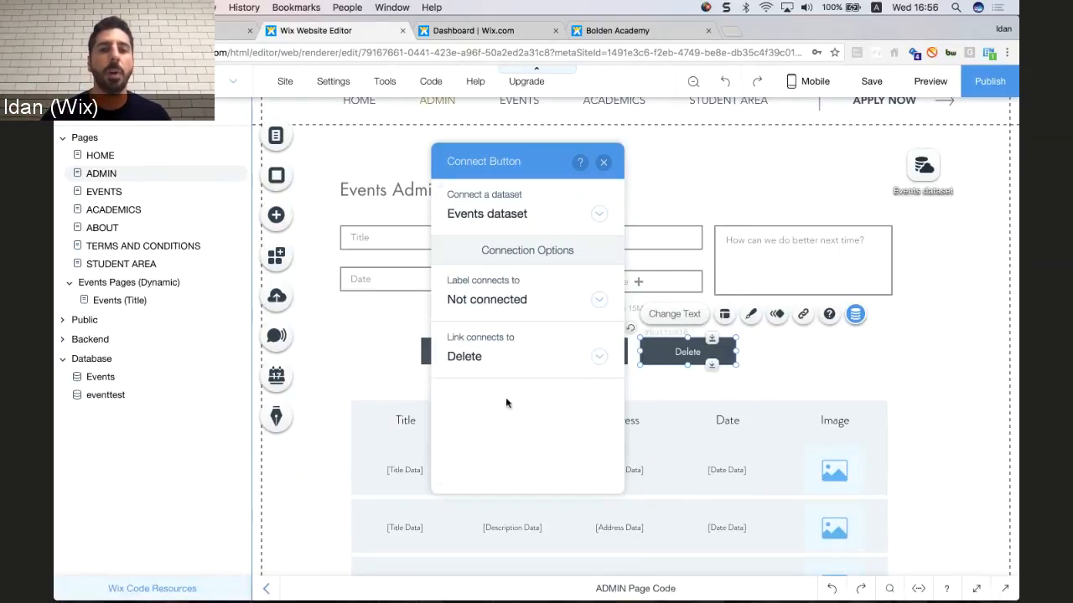
left_click(603, 163)
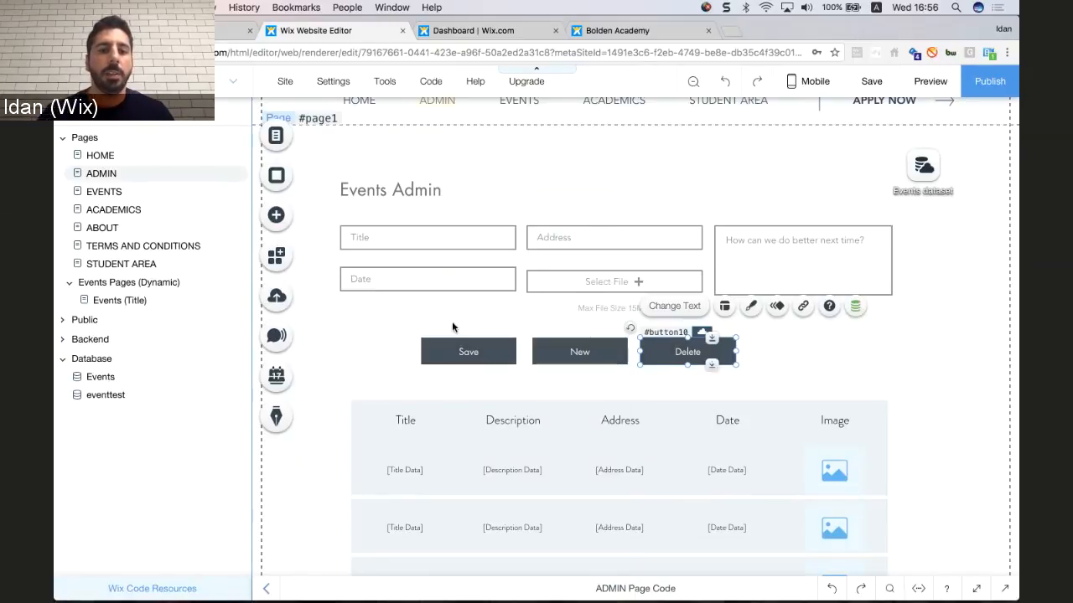
Shift the Save, New and Delete buttons right and preview the site.
left_click(402, 341)
left_click_drag(394, 341, 720, 353)
left_click(905, 352)
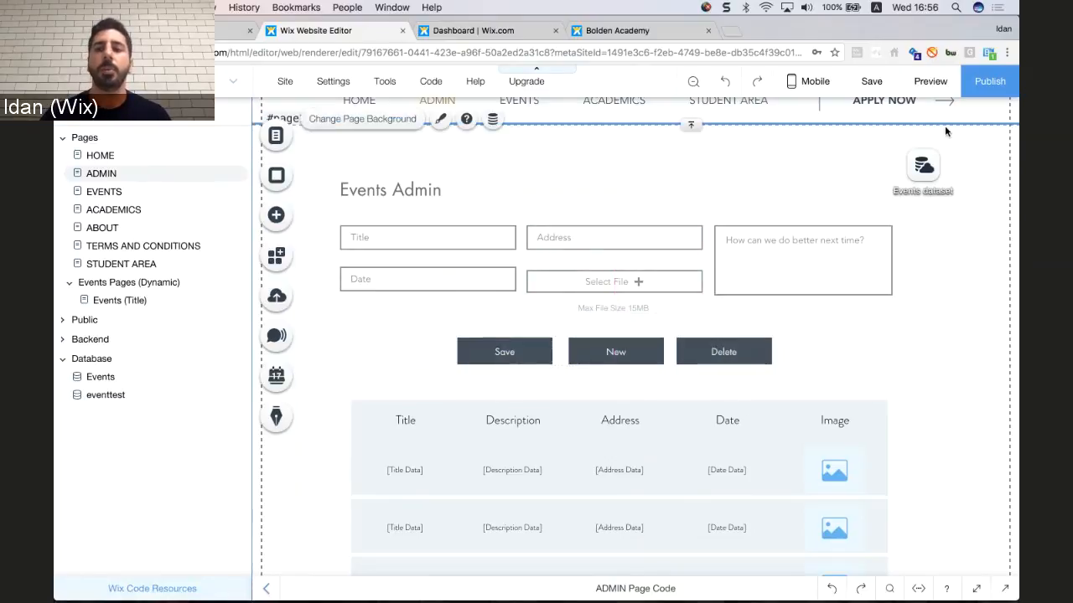
left_click(939, 91)
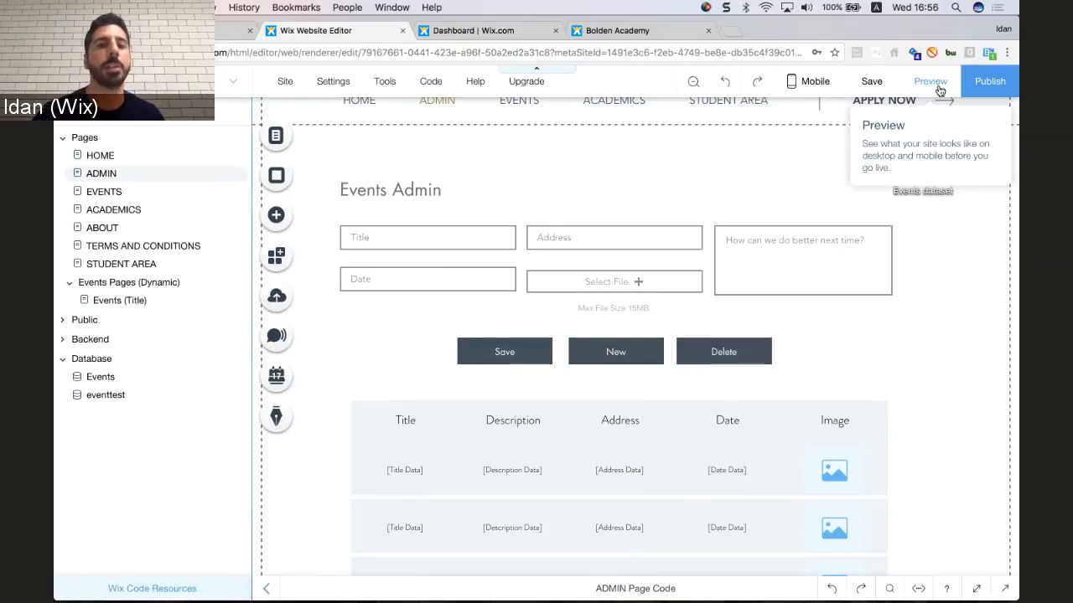
left_click(940, 90)
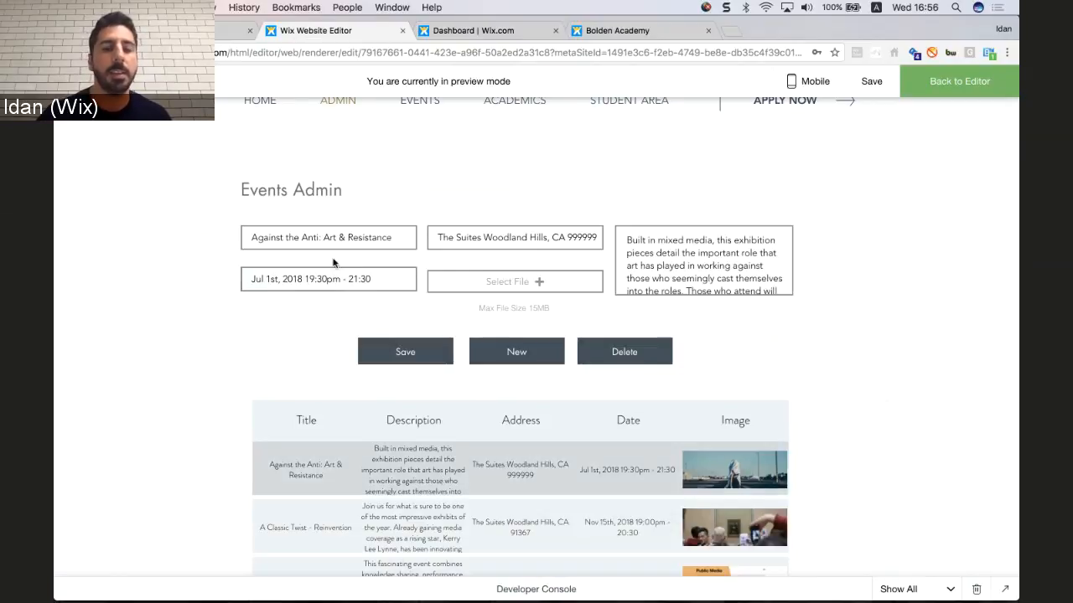
In preview, change the first event's date from Jul 1st to Jul 10th, 2018 and save.
scroll(347, 263, "up", 2)
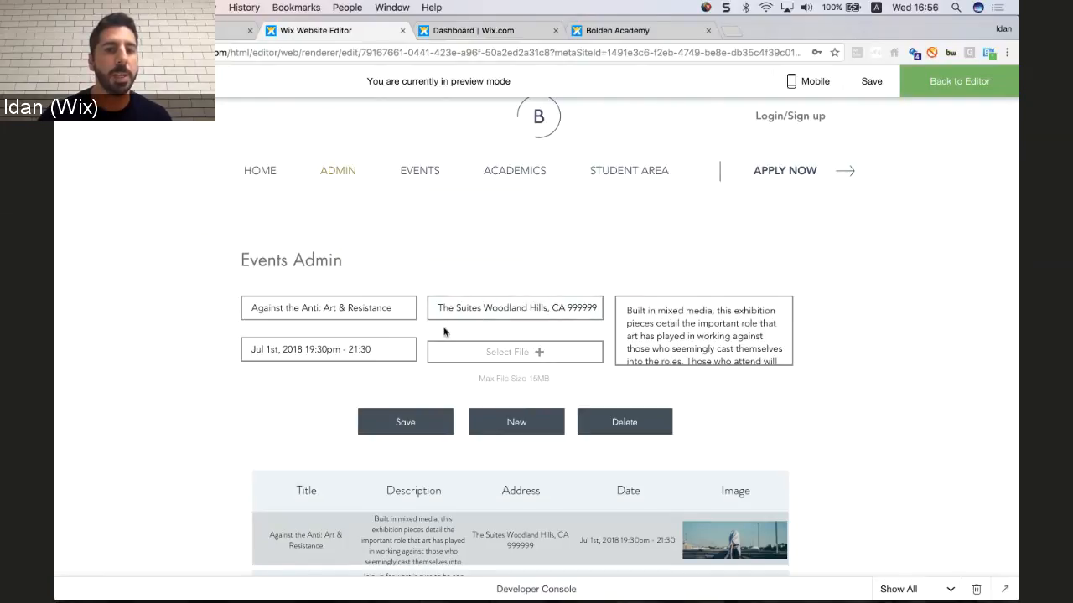
left_click(267, 349)
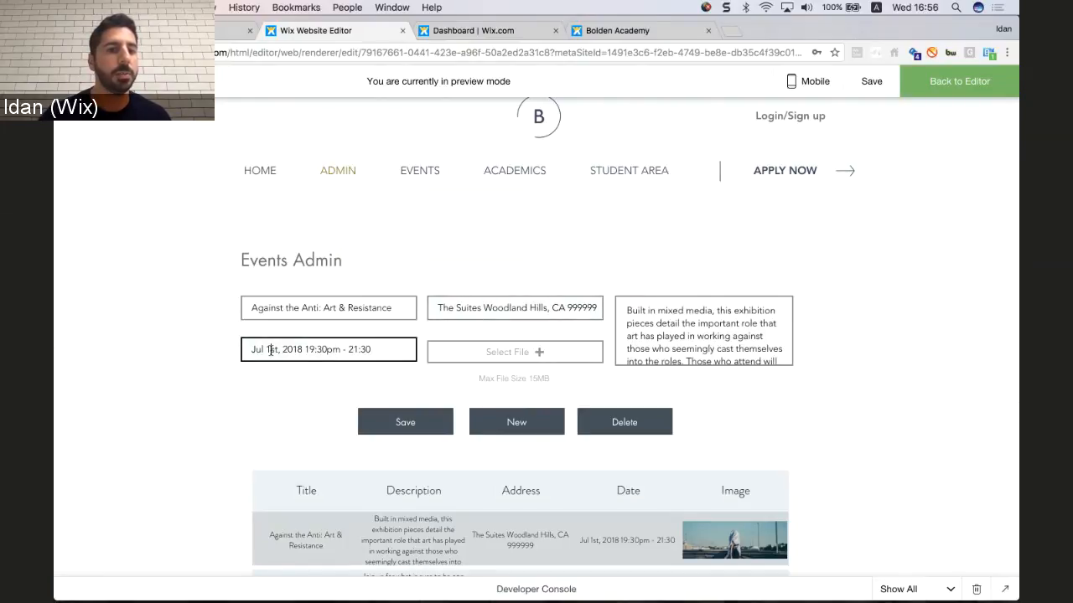
type("0")
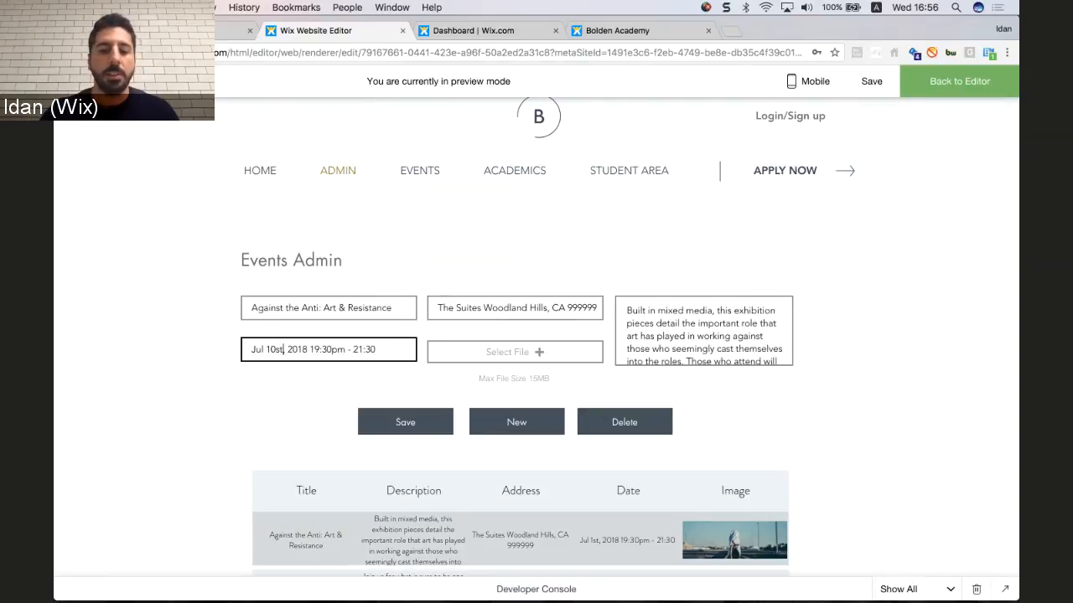
key("Delete")
key("Delete")
type("th")
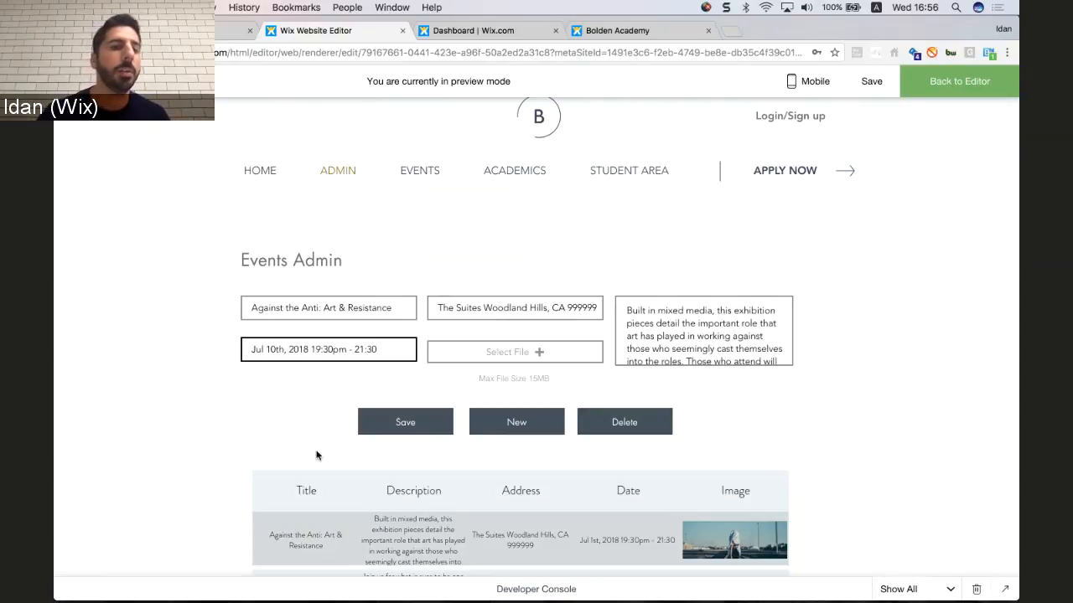
left_click(399, 427)
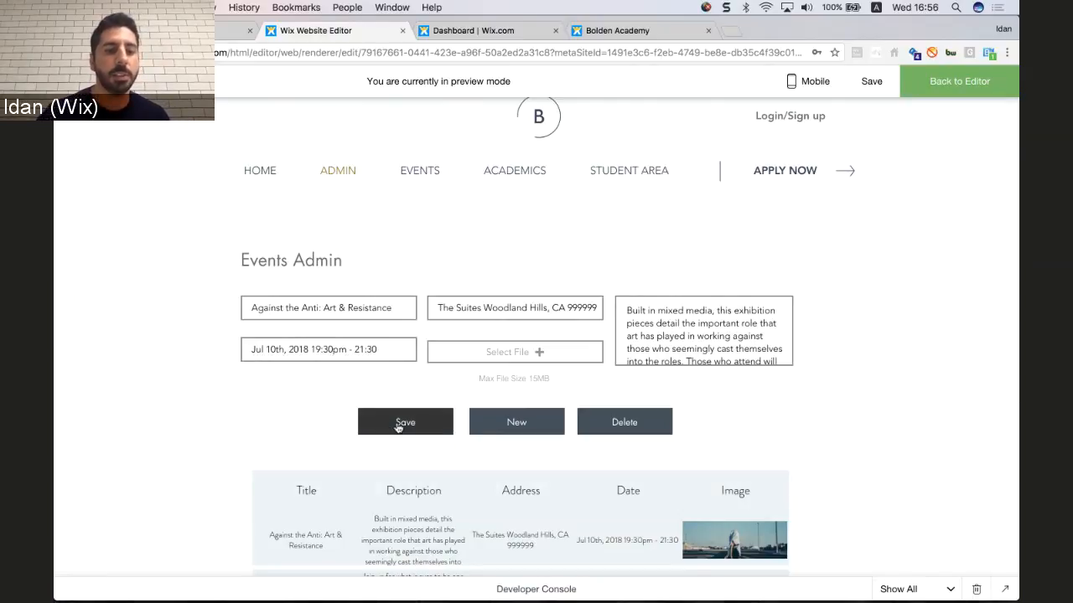
scroll(399, 427, "down", 2)
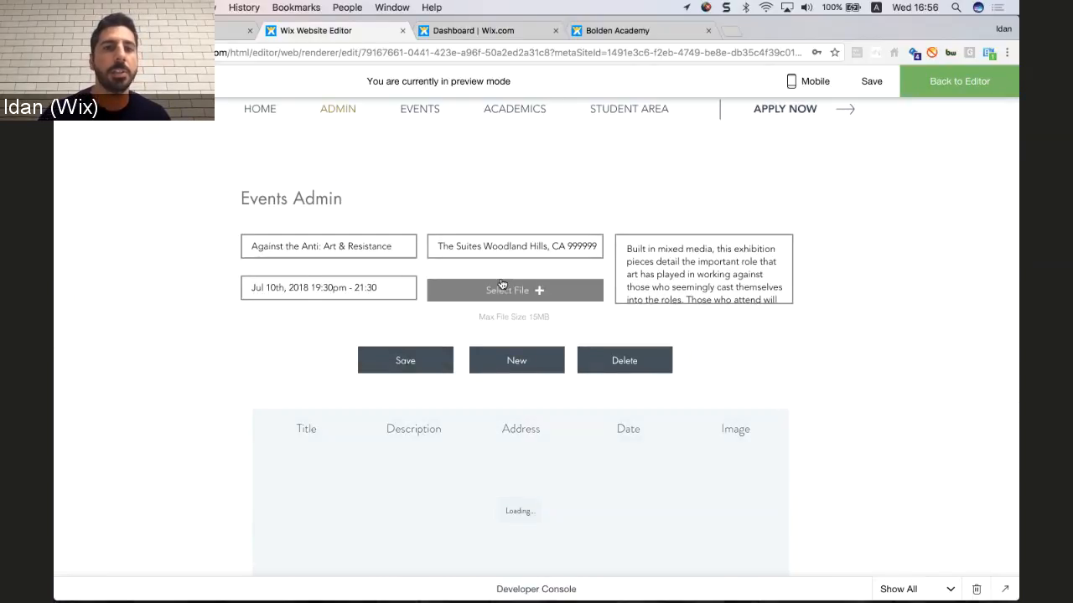
From the Events listing, open the Against the Anti: Art & Resistance page showing Jul 10th, 2018.
left_click(422, 111)
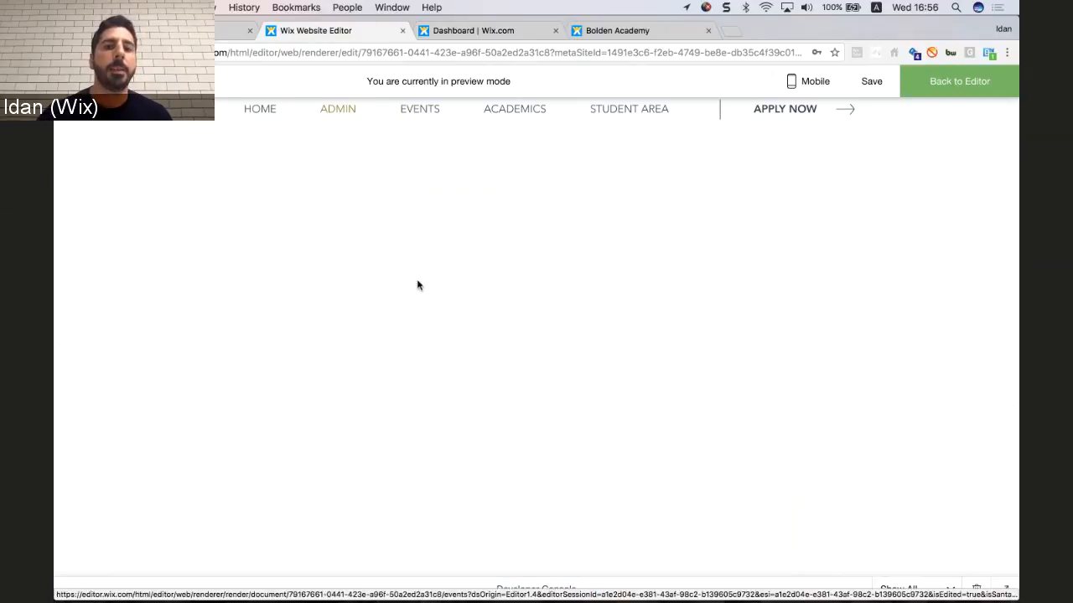
scroll(417, 282, "down", 2)
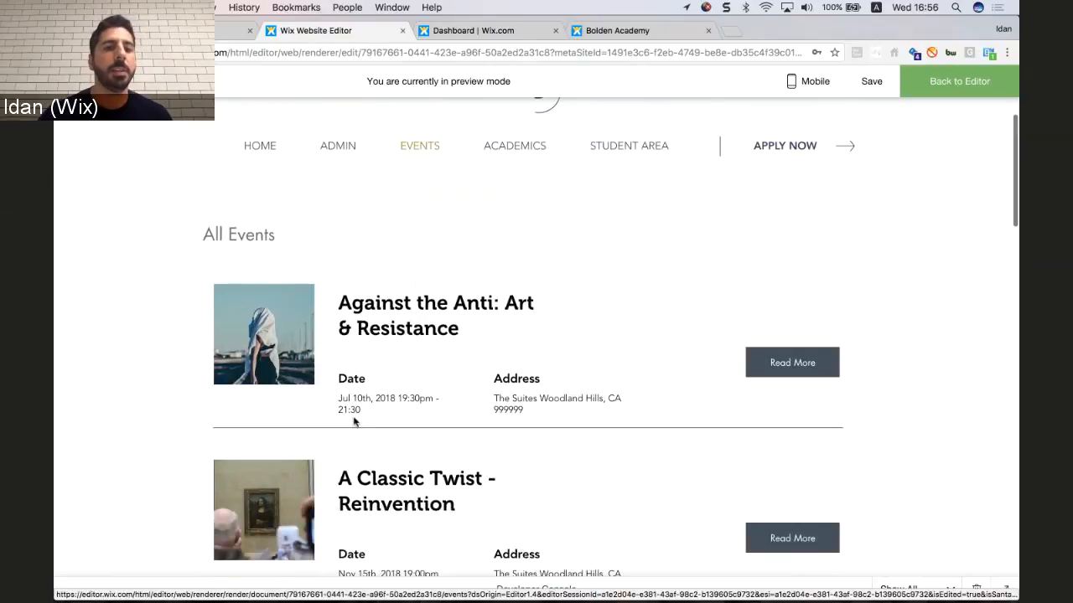
left_click(816, 356)
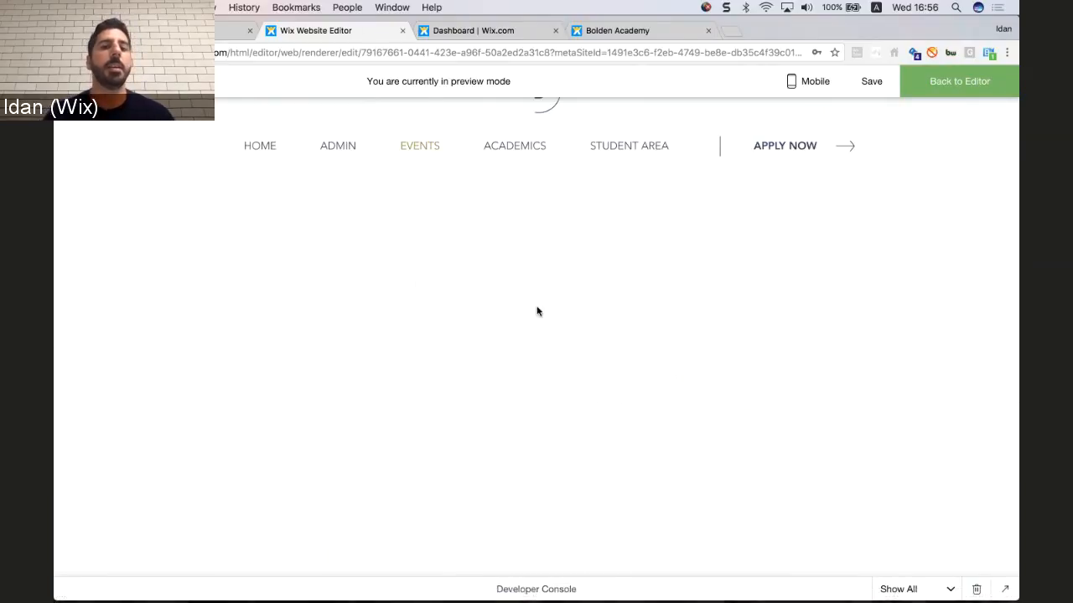
scroll(527, 351, "down", 3)
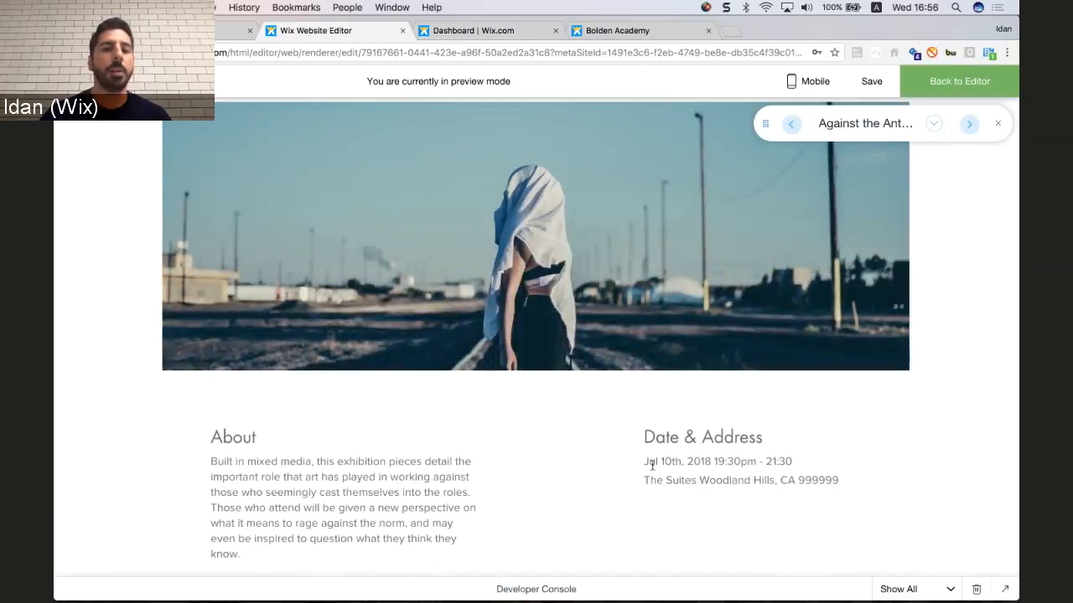
scroll(529, 285, "up", 5)
scroll(371, 215, "down", 2)
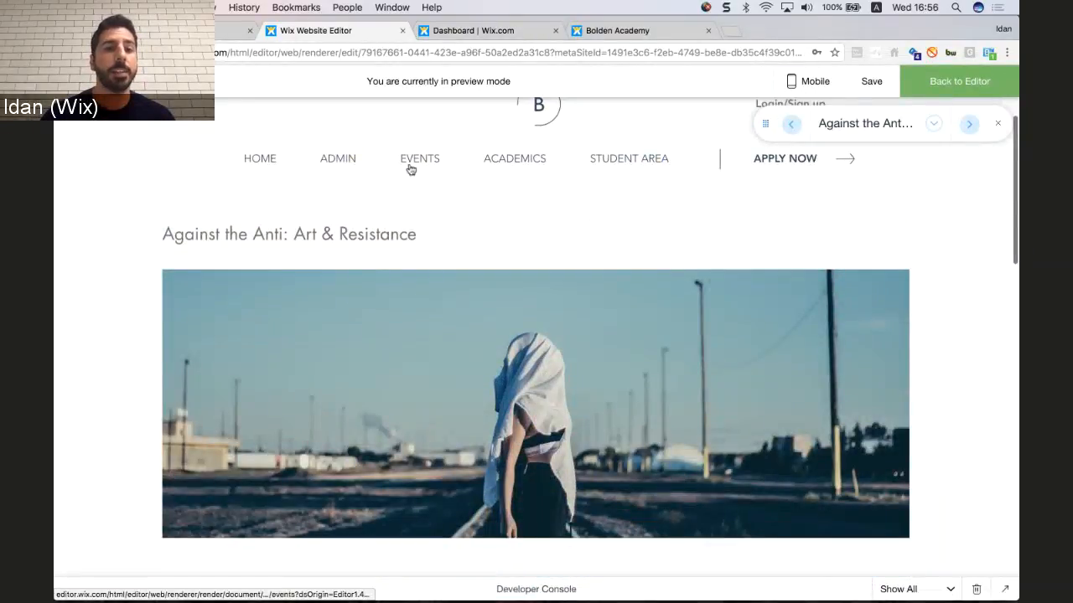
On the Admin page, load the 99 Types of Type event into the form and delete it.
left_click(339, 161)
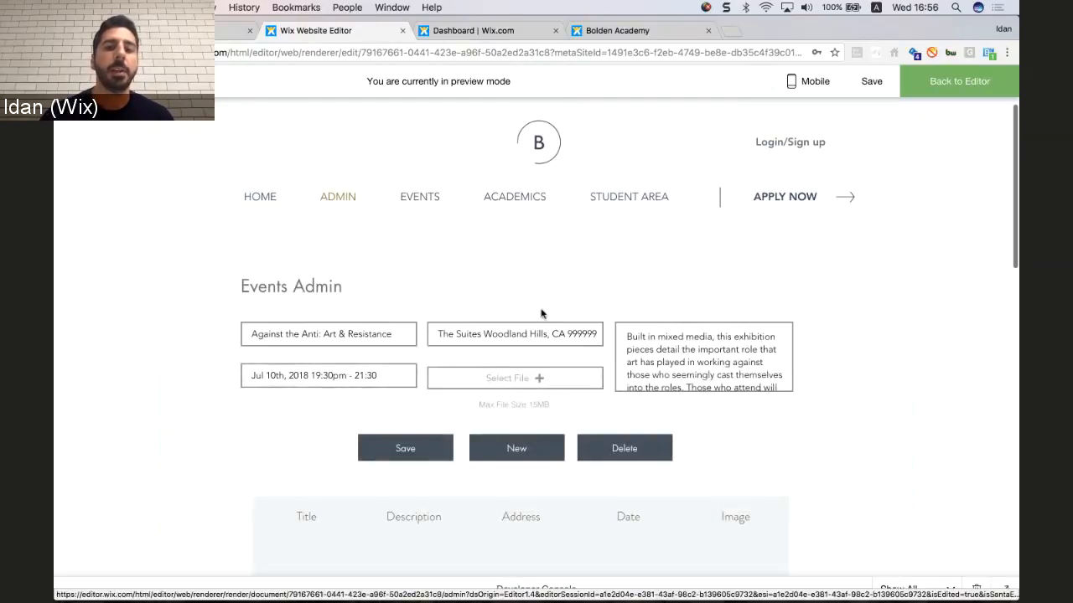
scroll(540, 314, "down", 3)
scroll(531, 414, "down", 2)
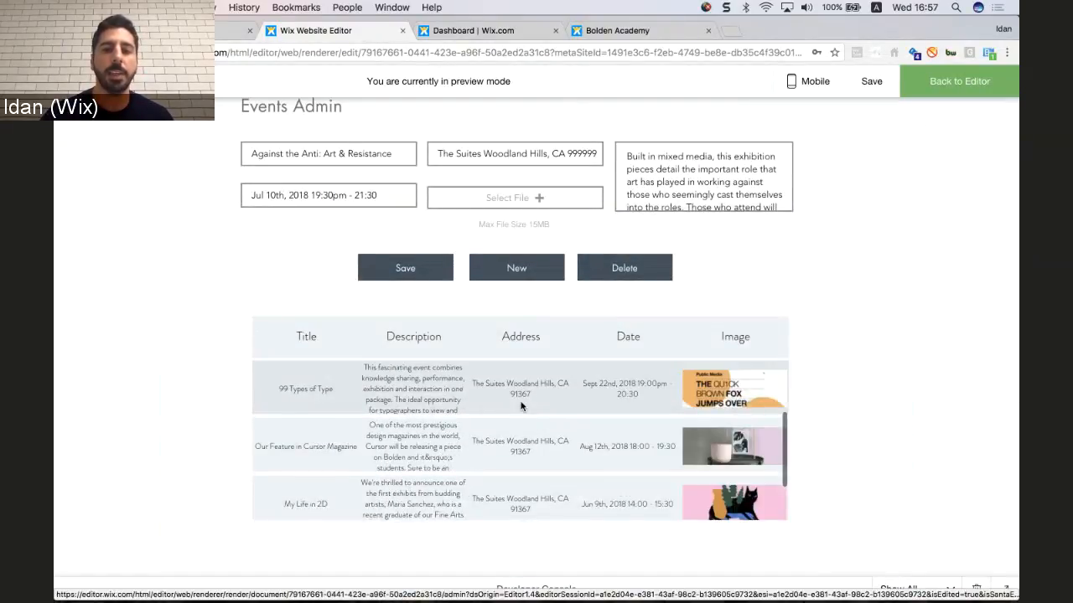
left_click(520, 407)
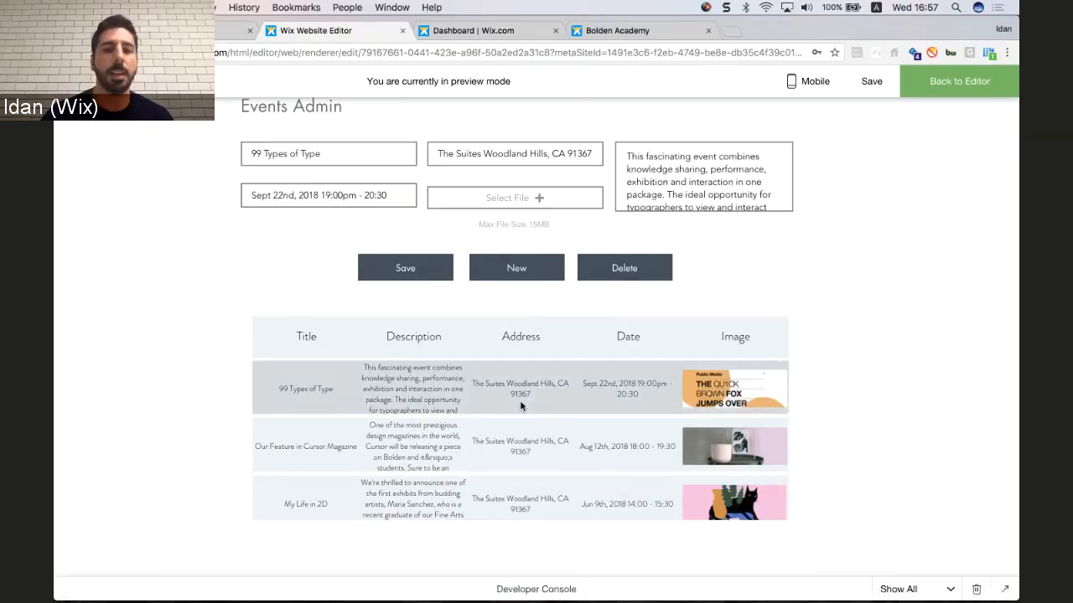
left_click(643, 268)
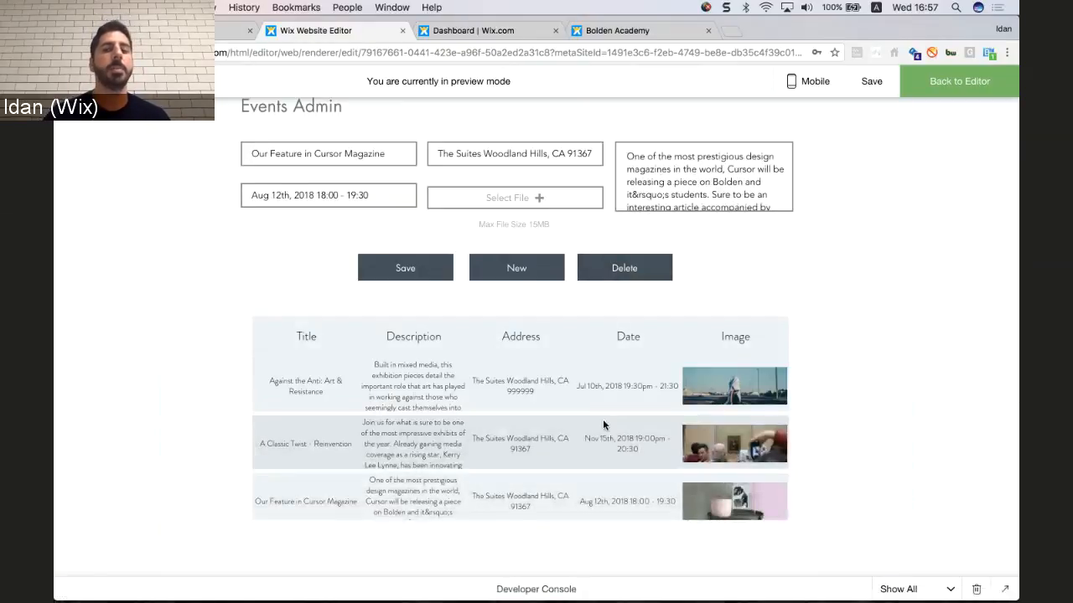
Reset the Events Admin form with New so its fields are blank.
scroll(602, 425, "down", 2)
scroll(602, 425, "up", 4)
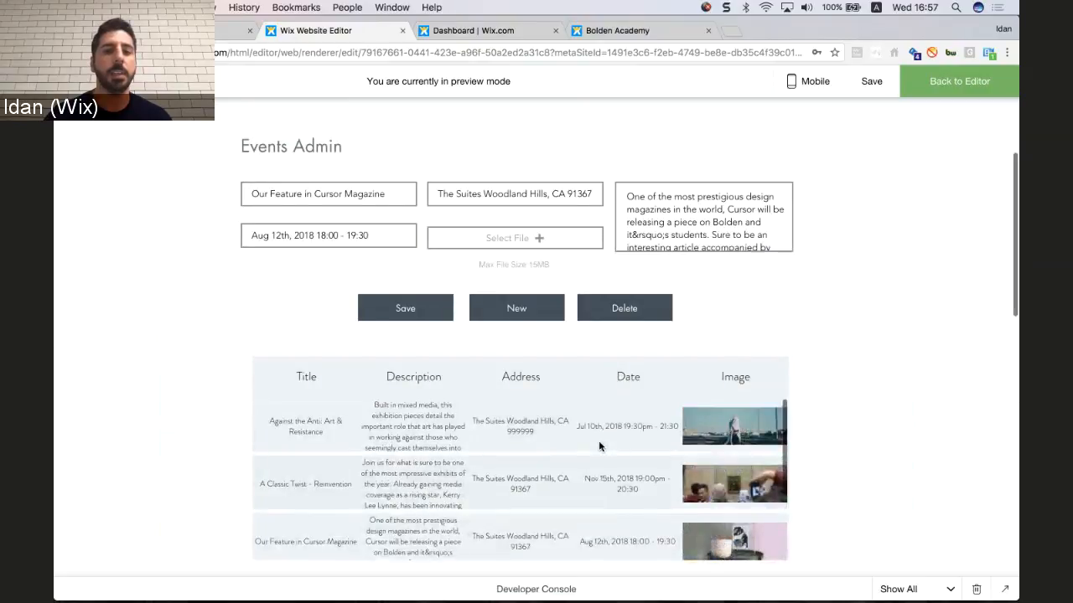
scroll(594, 432, "up", 3)
scroll(592, 418, "down", 2)
left_click(519, 358)
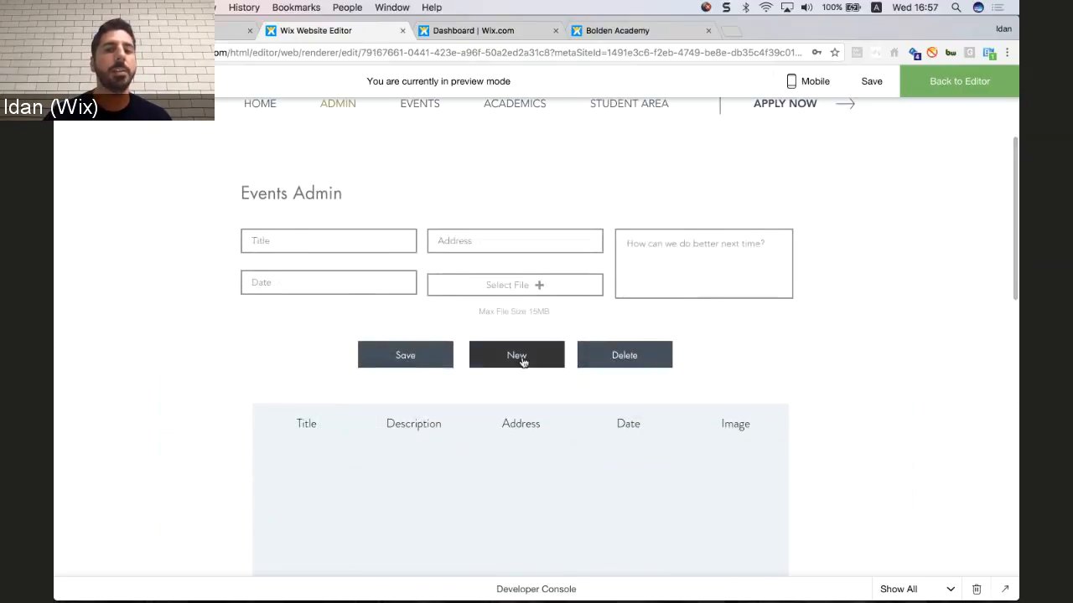
Enter title 'Wix Code Webinar', date '6th Jun' and address 'Online' in the form.
left_click(376, 242)
type("Wix ")
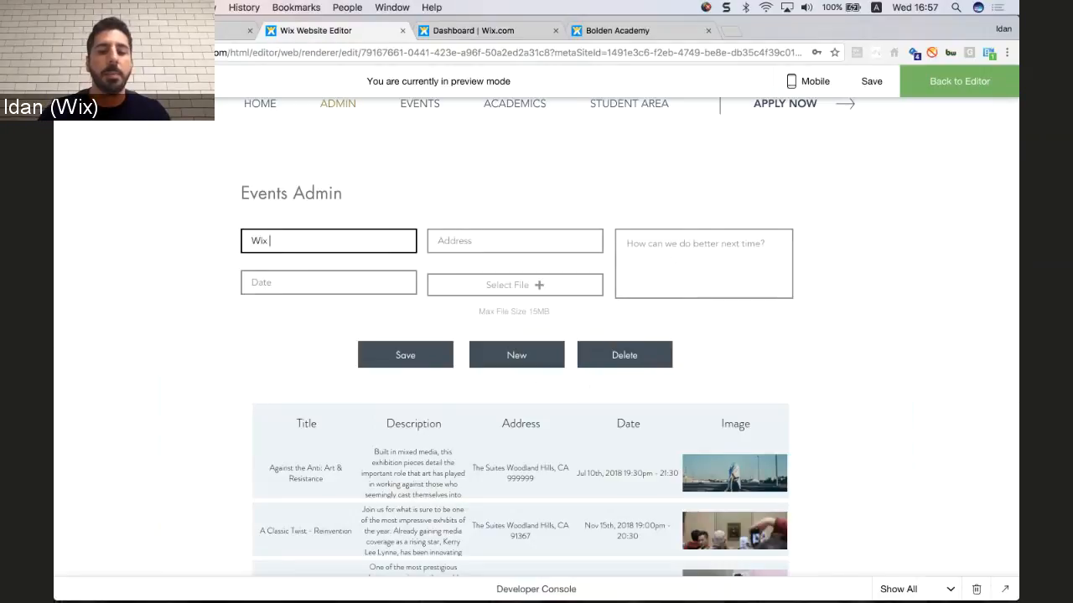
type("Code Webinar")
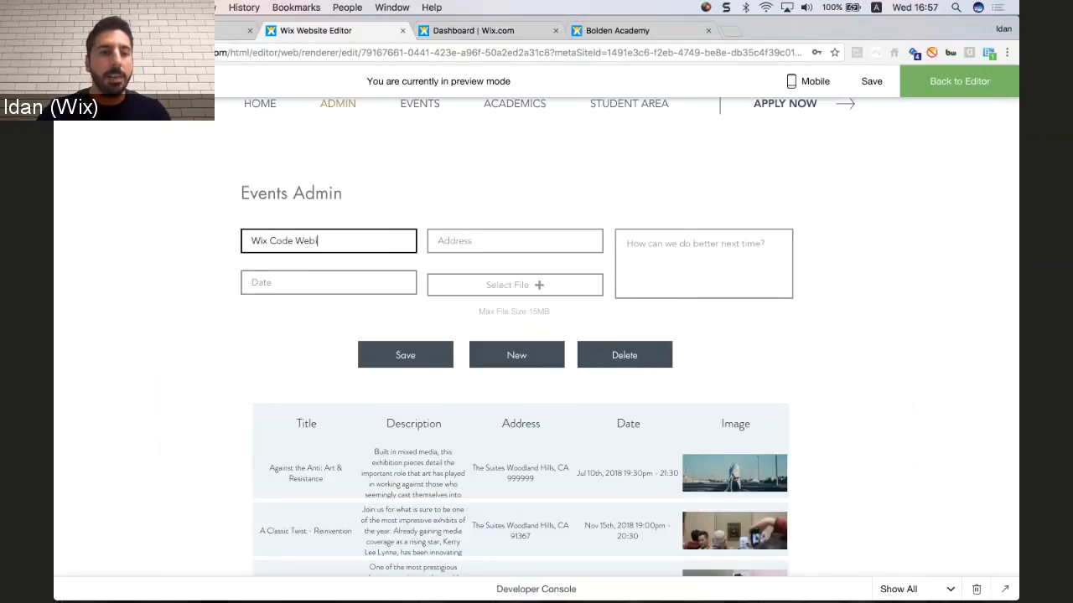
left_click(340, 276)
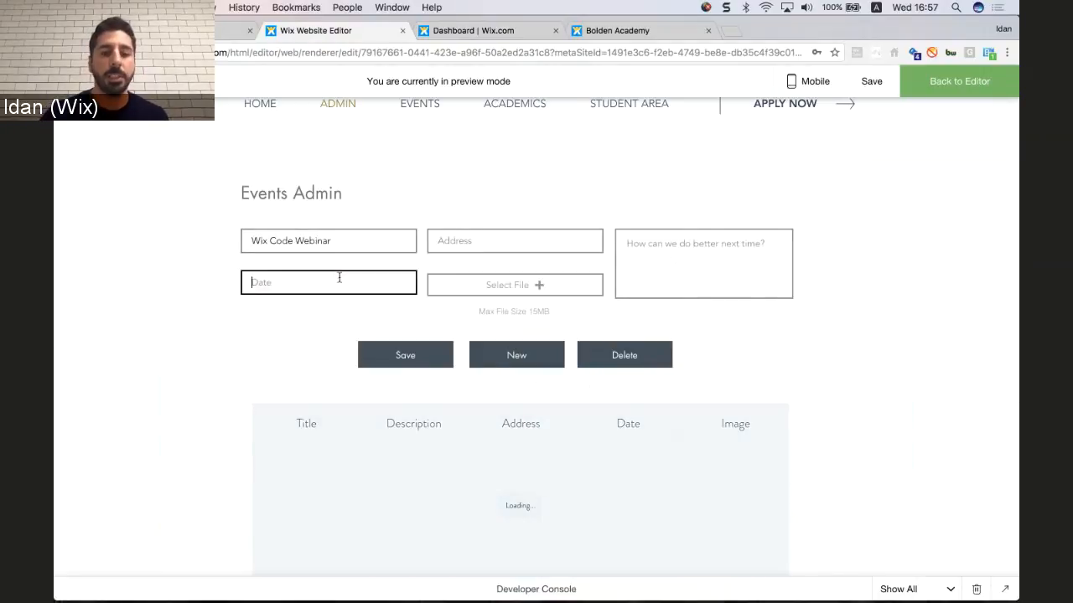
type("6")
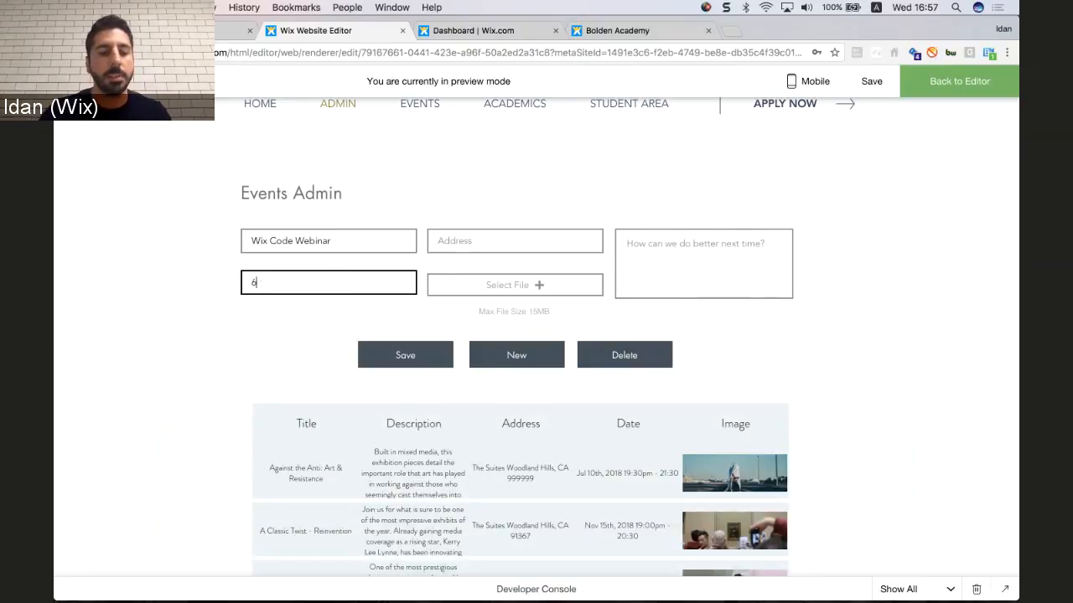
type("th Jun")
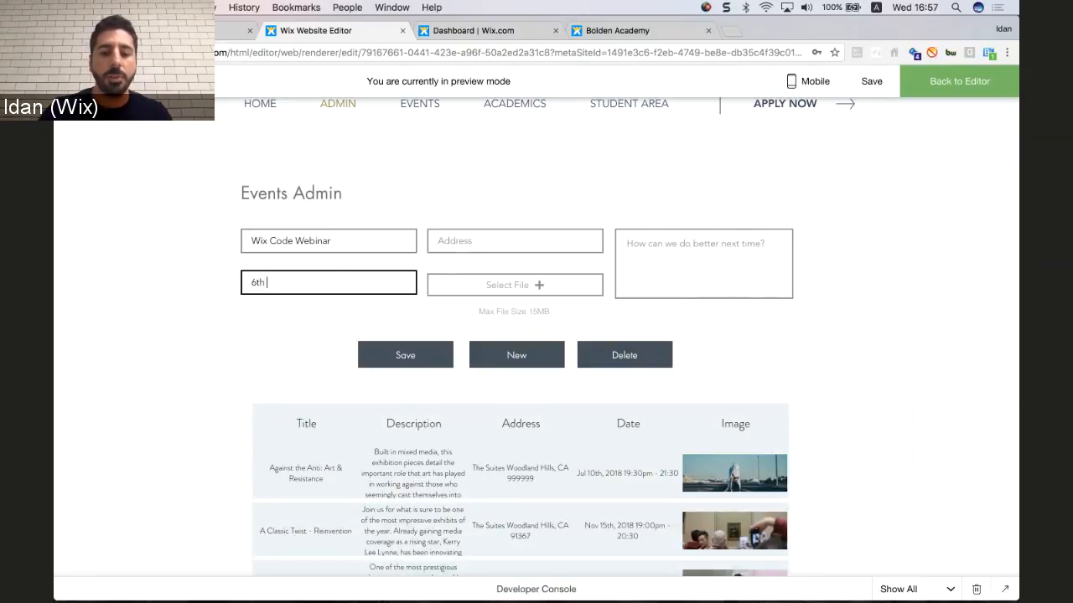
left_click(519, 244)
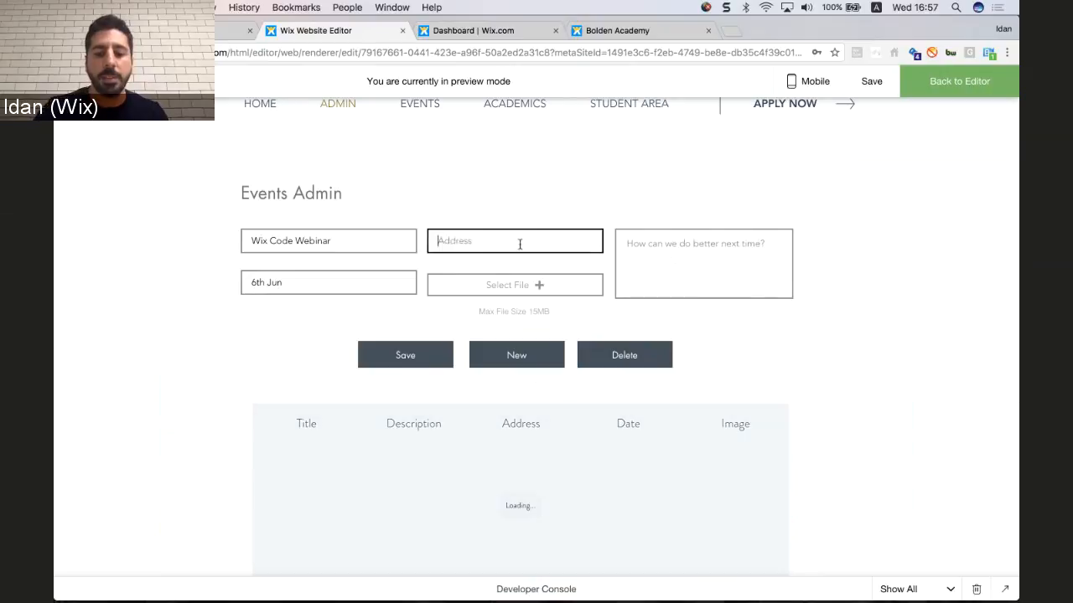
type("Online")
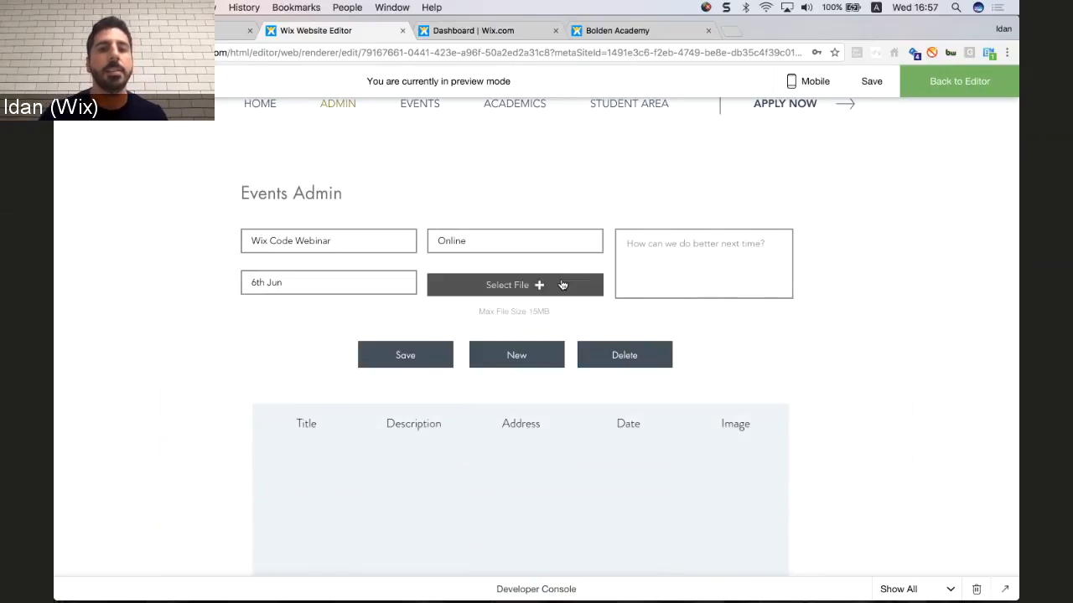
Attach Wix Code webinar.jpg, add description 'Create admin page to control our site content.', and save the event.
left_click(558, 285)
double_click(541, 208)
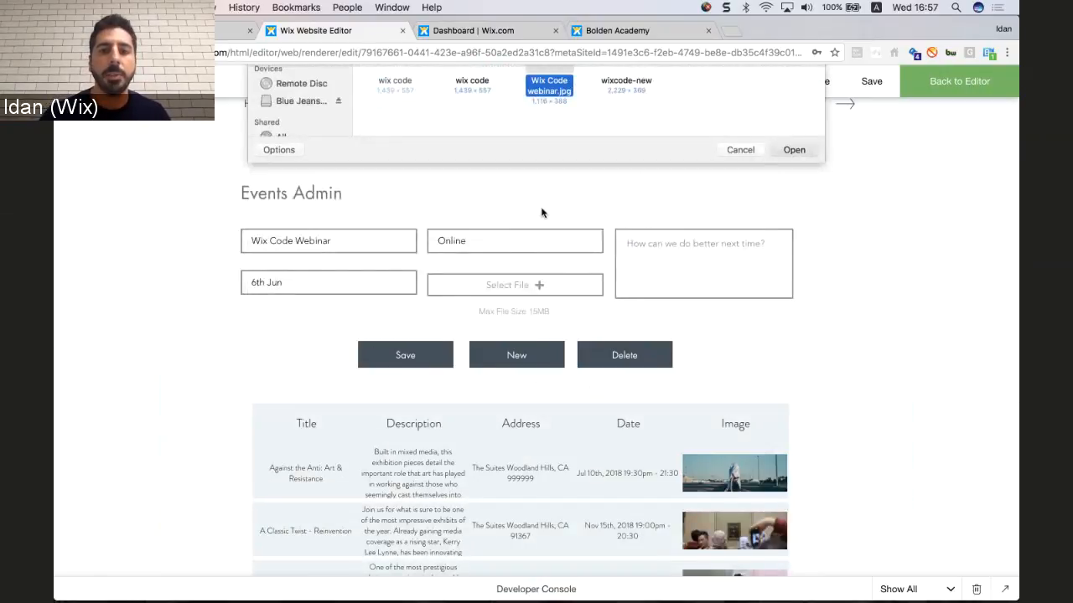
left_click(661, 283)
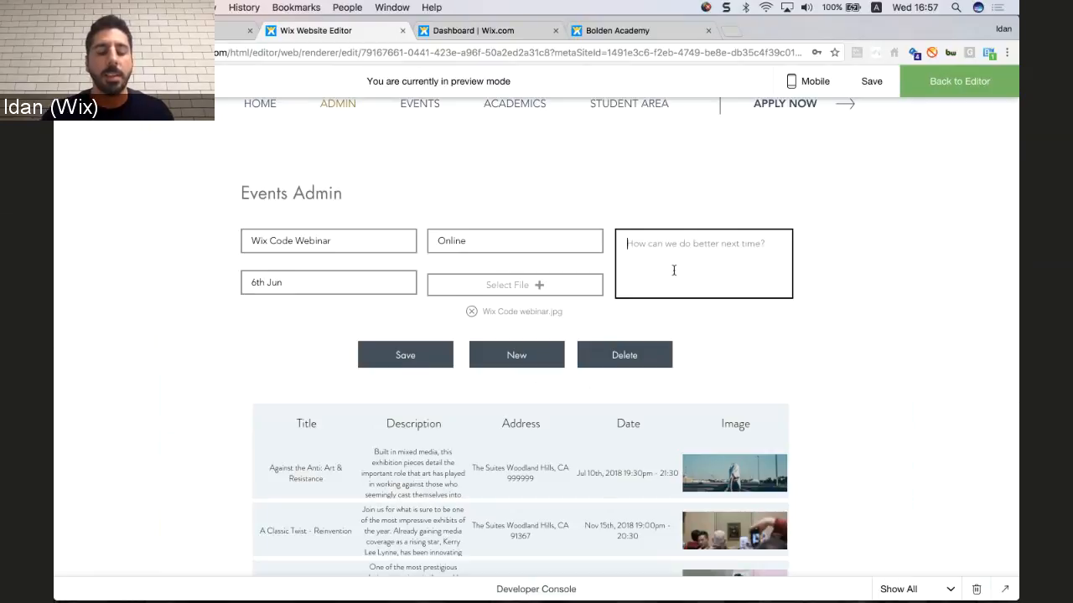
type("Create a")
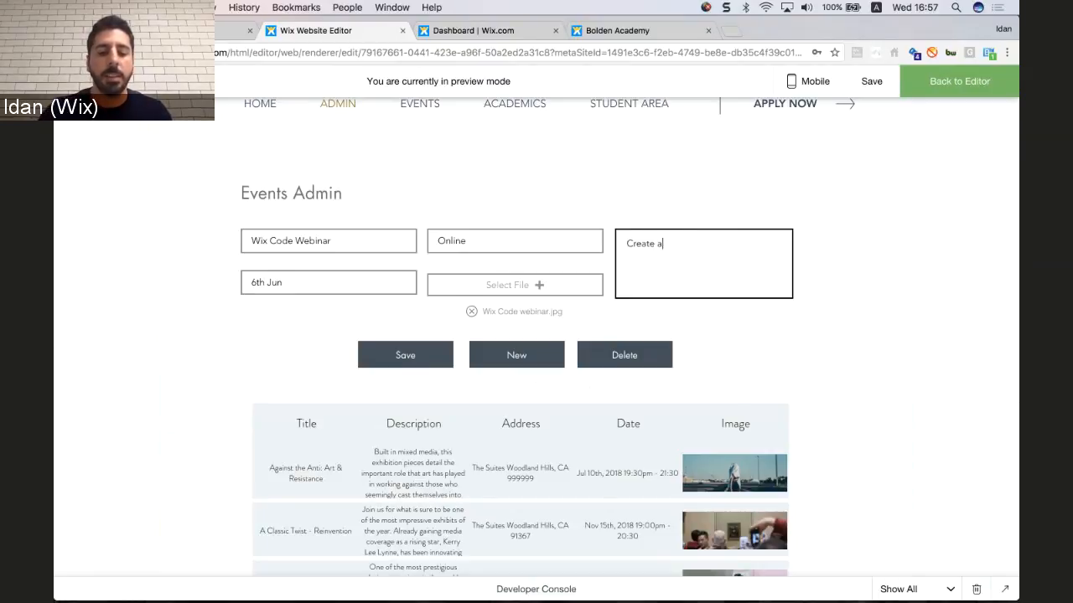
type("dmin page to ")
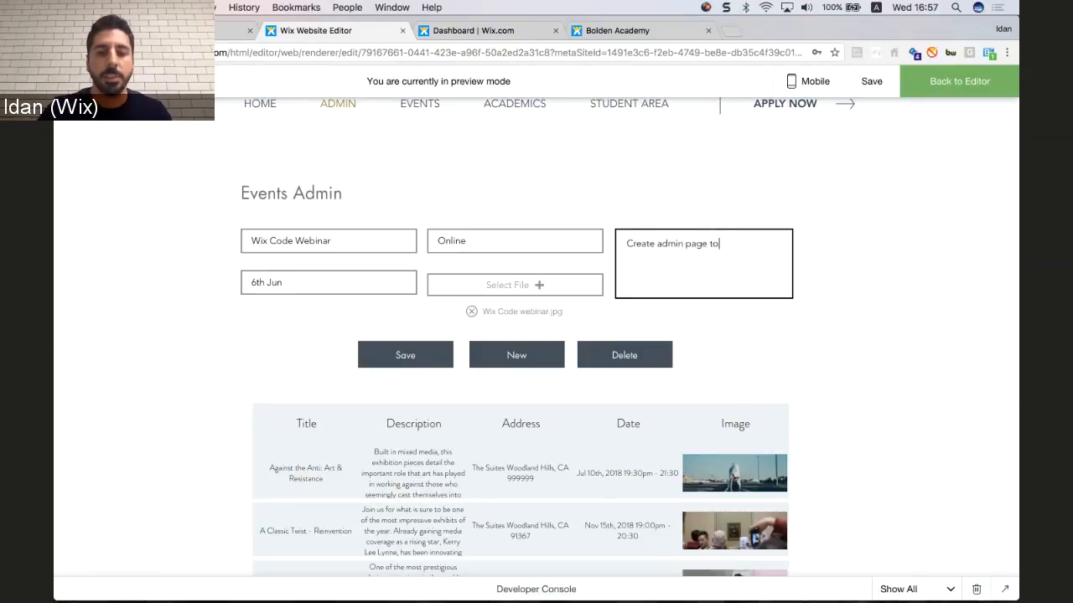
type("control our site")
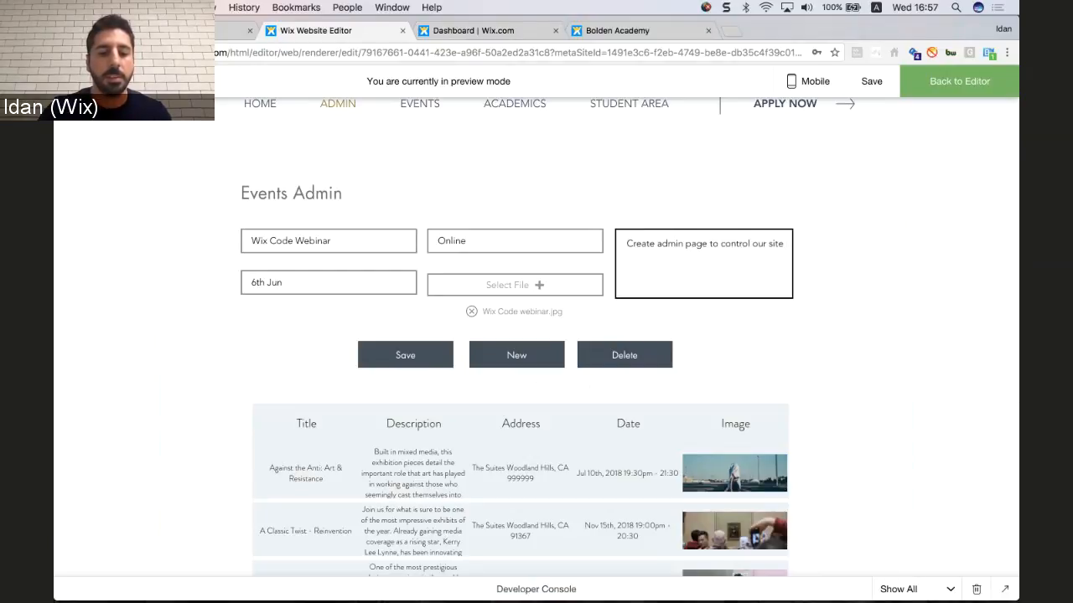
type(" content")
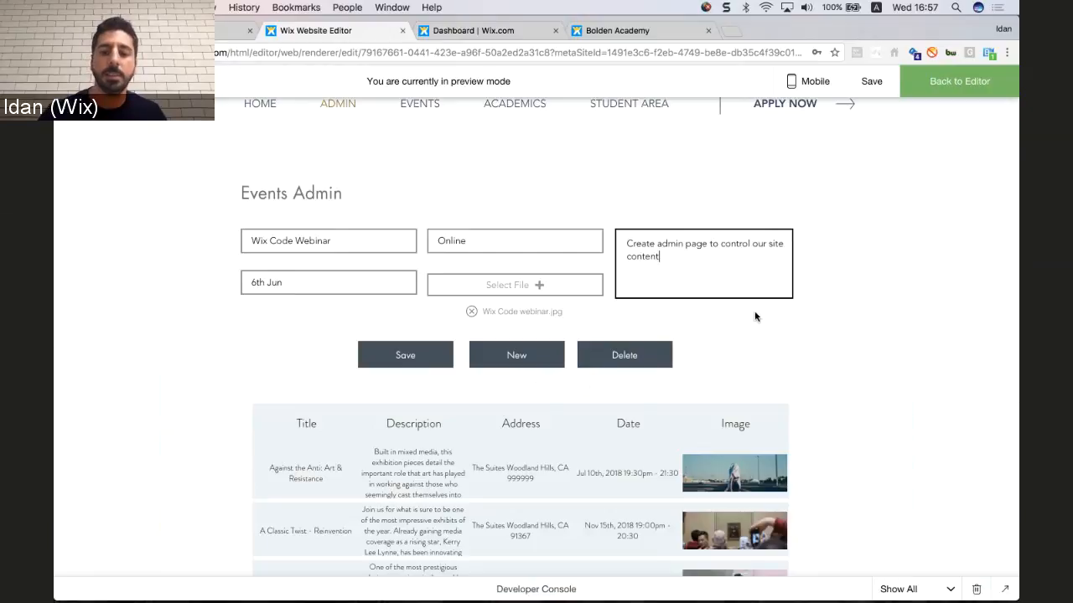
type(".")
left_click(404, 356)
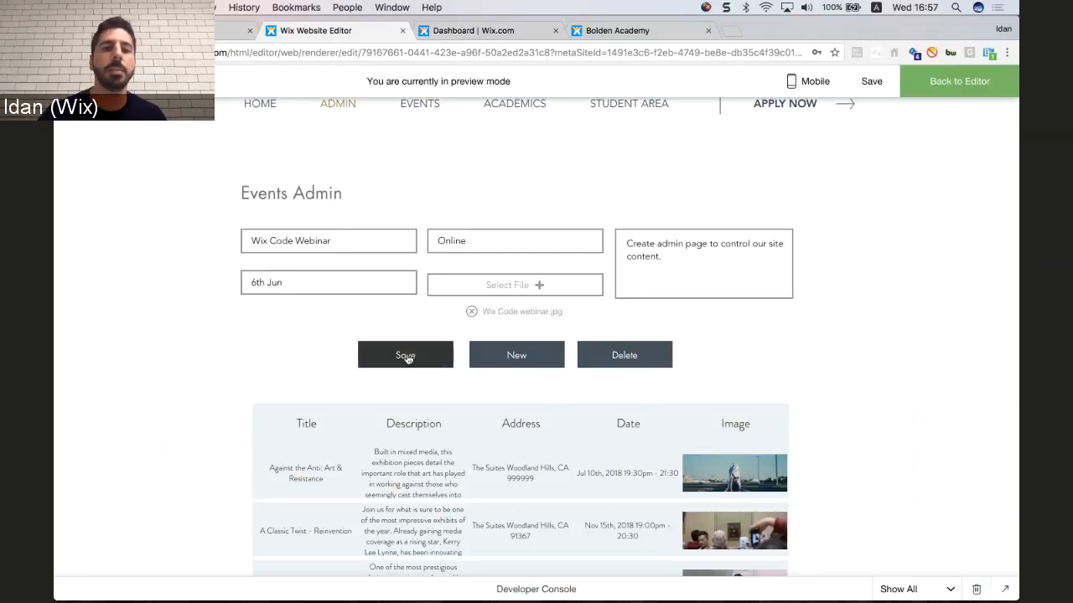
scroll(472, 474, "down", 3)
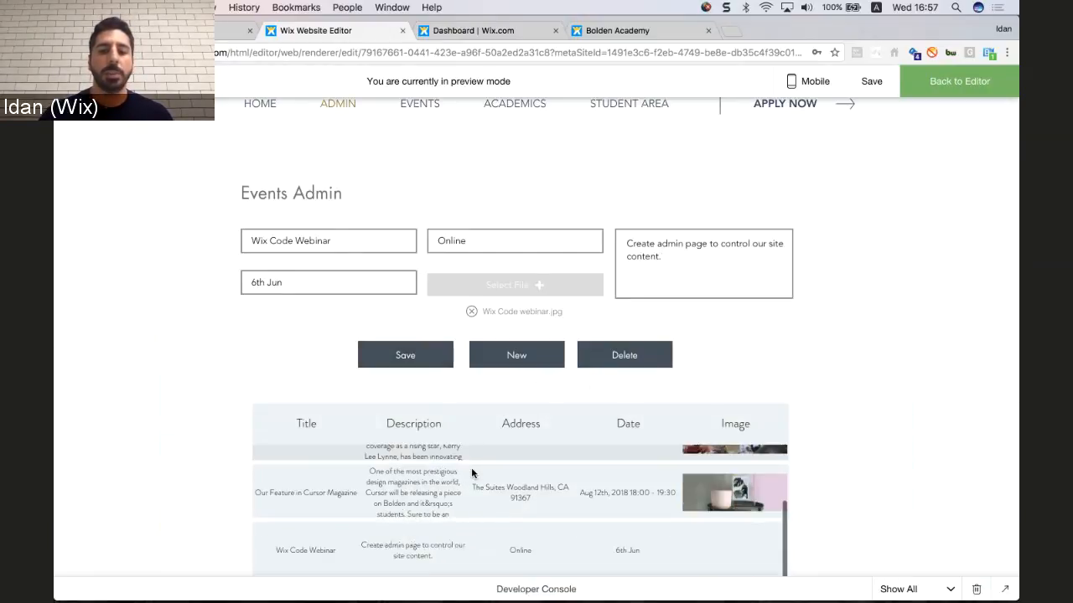
scroll(486, 518, "down", 2)
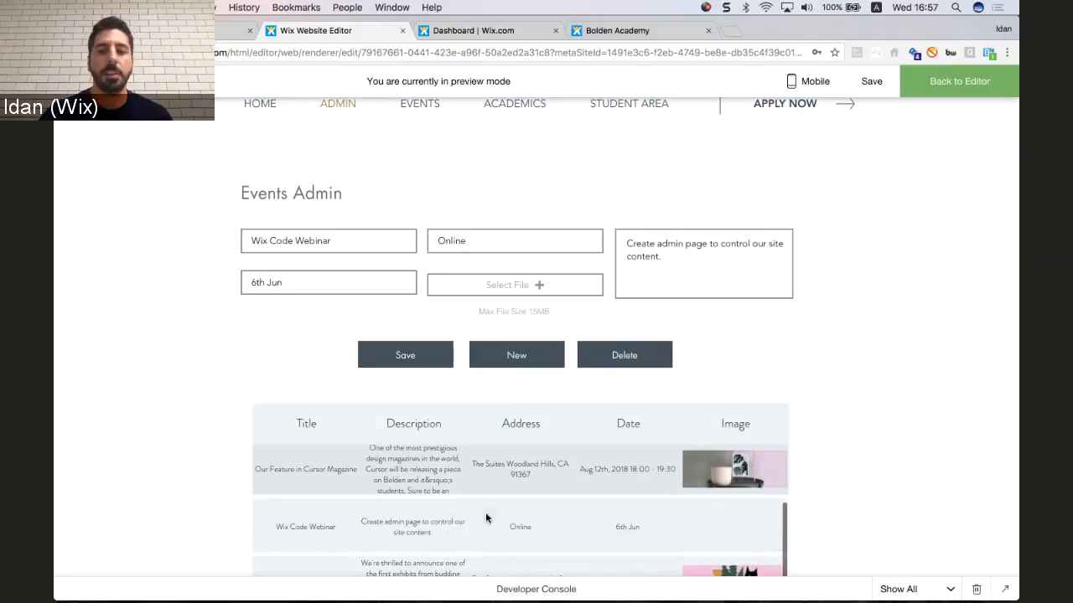
scroll(486, 518, "down", 1)
scroll(450, 148, "up", 1)
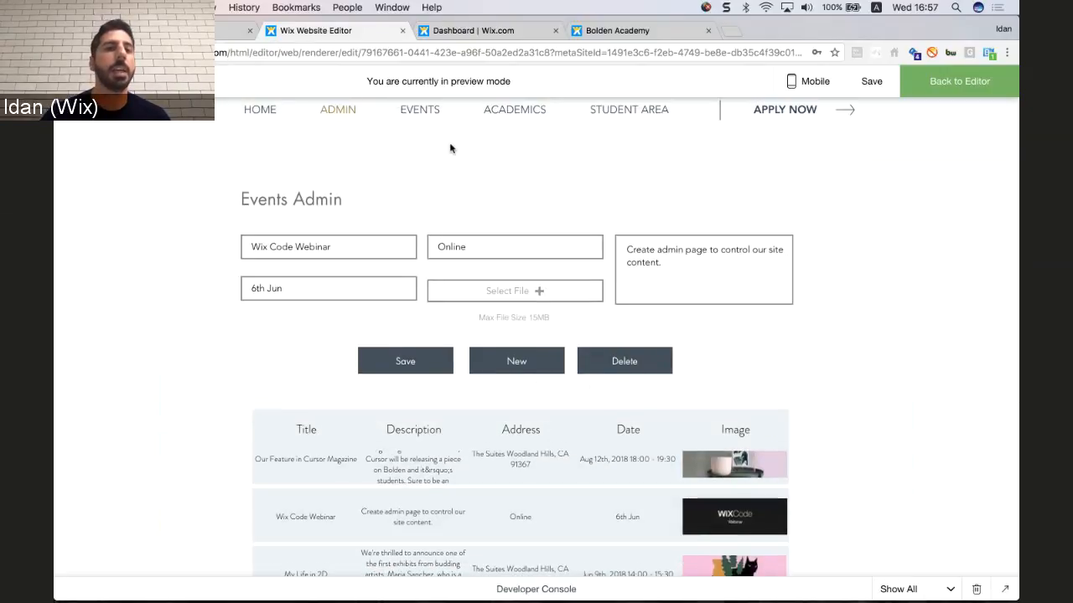
scroll(440, 138, "up", 1)
Open the Wix Code Webinar event page from Events, showing its image, 6th Jun and Online.
left_click(431, 127)
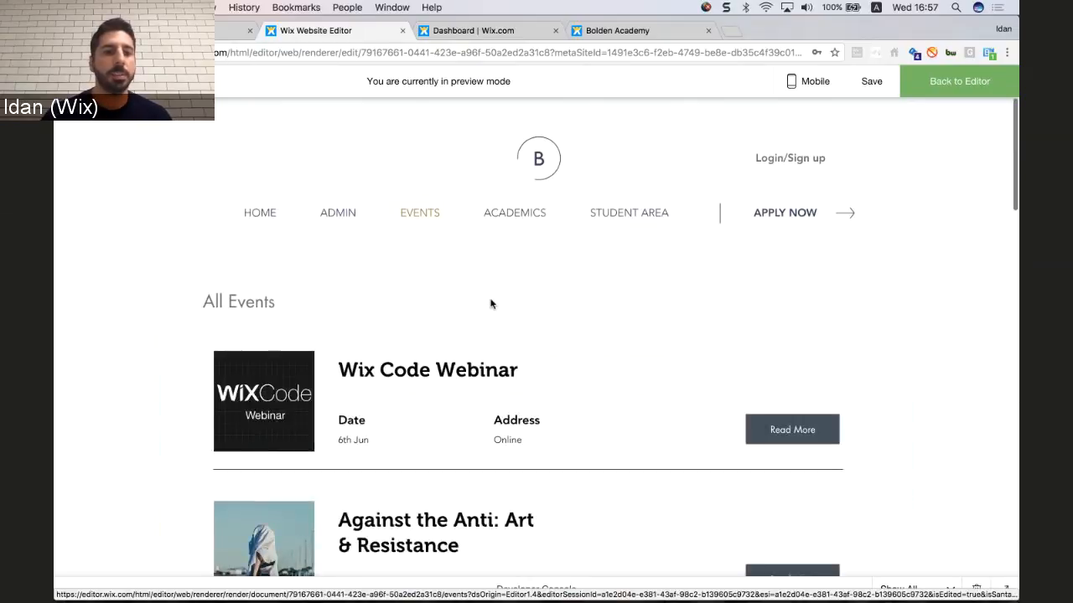
left_click(815, 420)
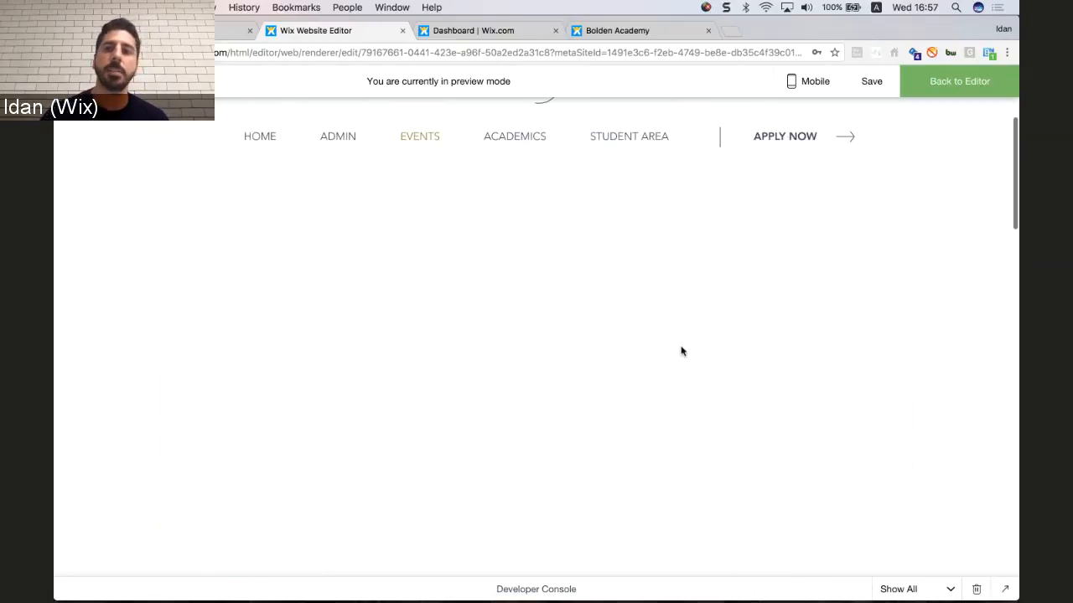
scroll(680, 351, "down", 3)
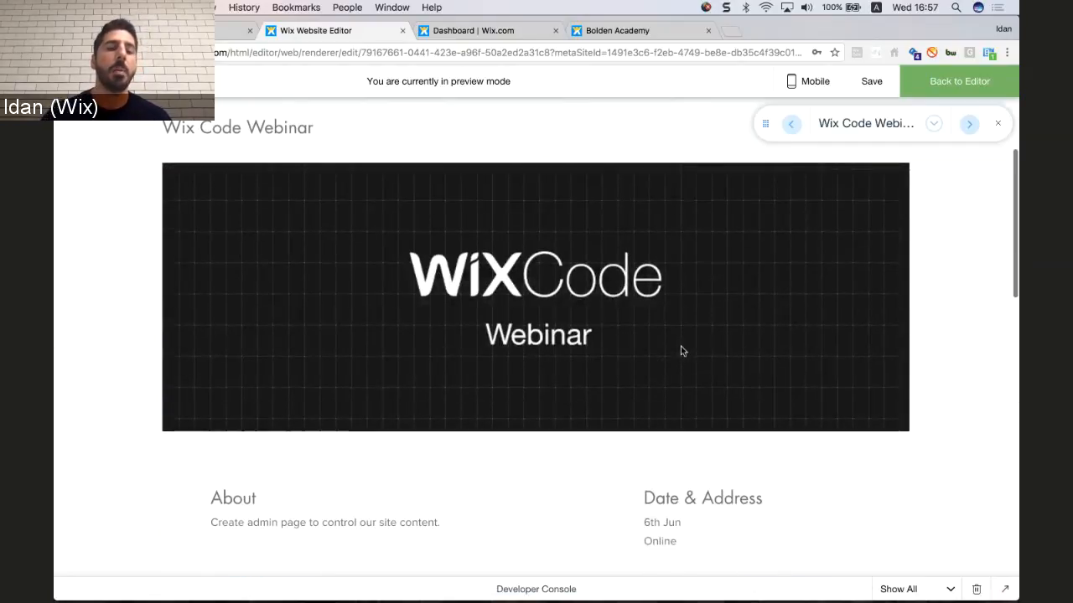
scroll(681, 351, "up", 1)
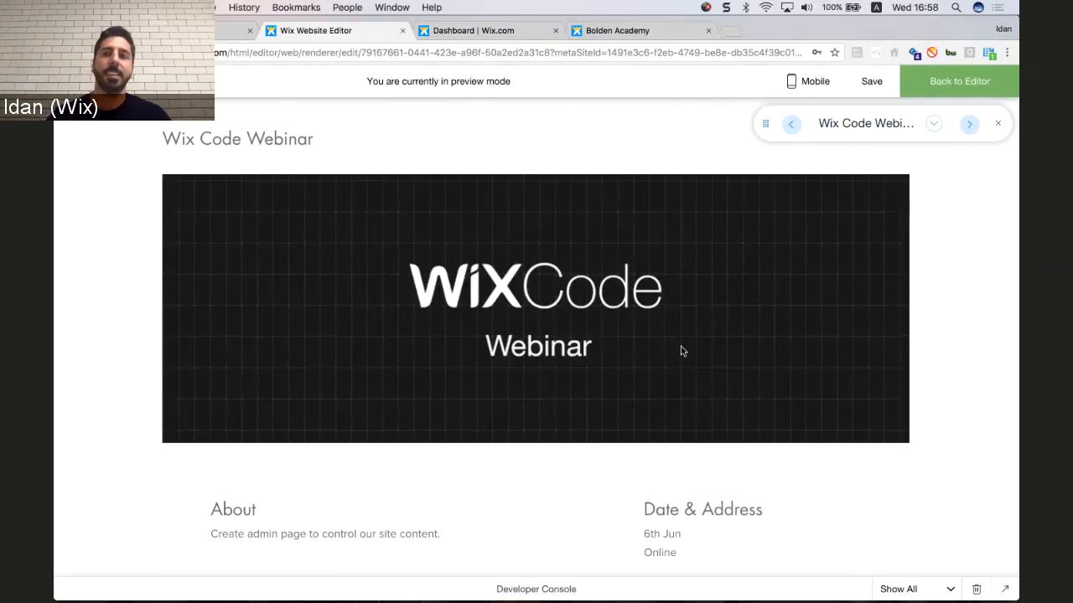
Switch to the BlueJeans broadcast window and bring up the stop-broadcast confirmation.
key("ctrl+Up")
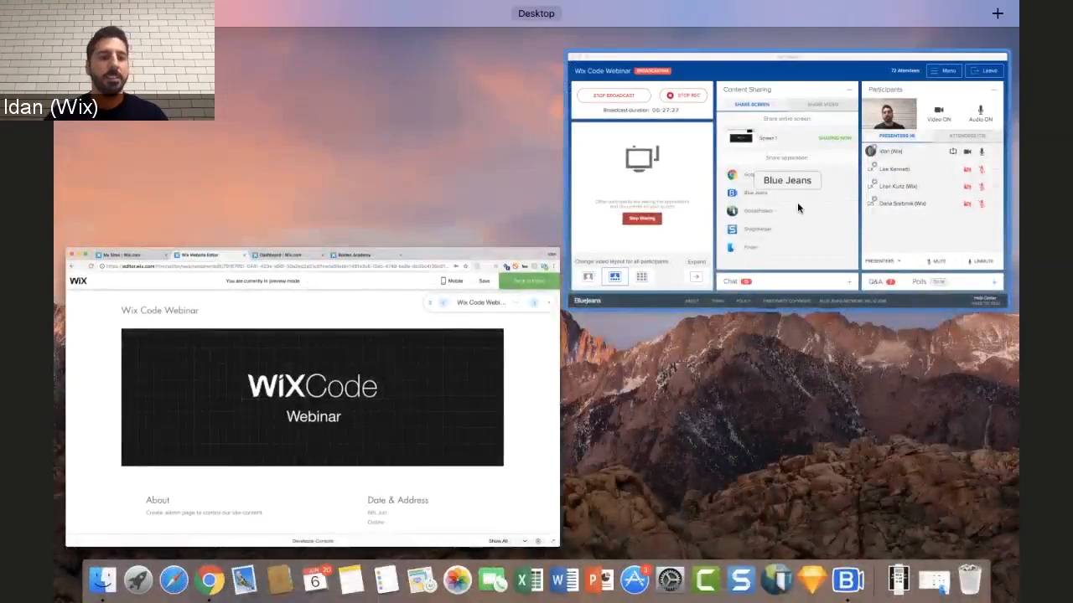
left_click(796, 205)
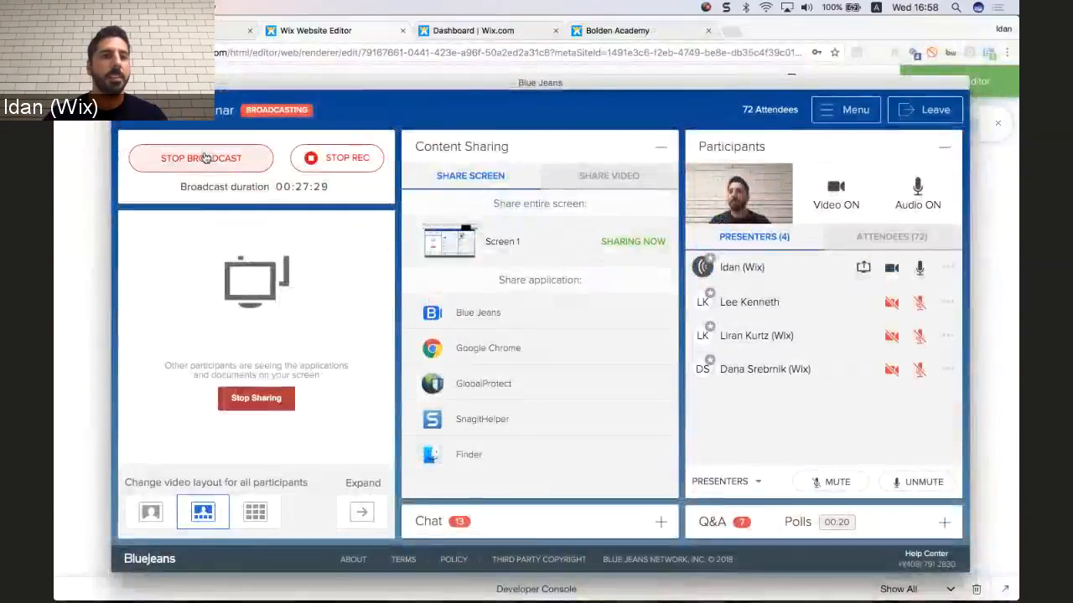
left_click(205, 157)
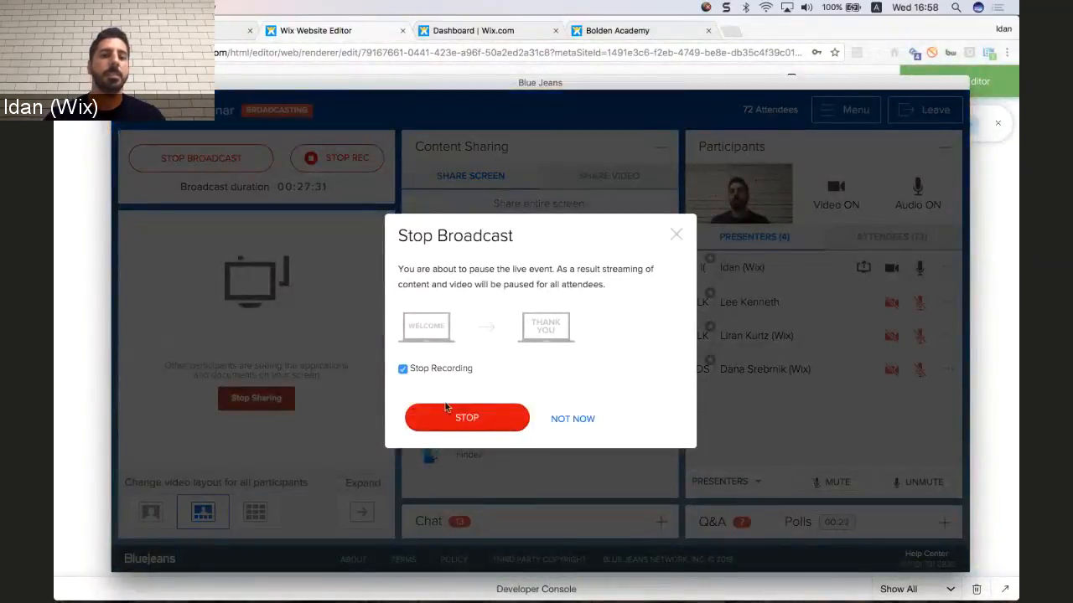